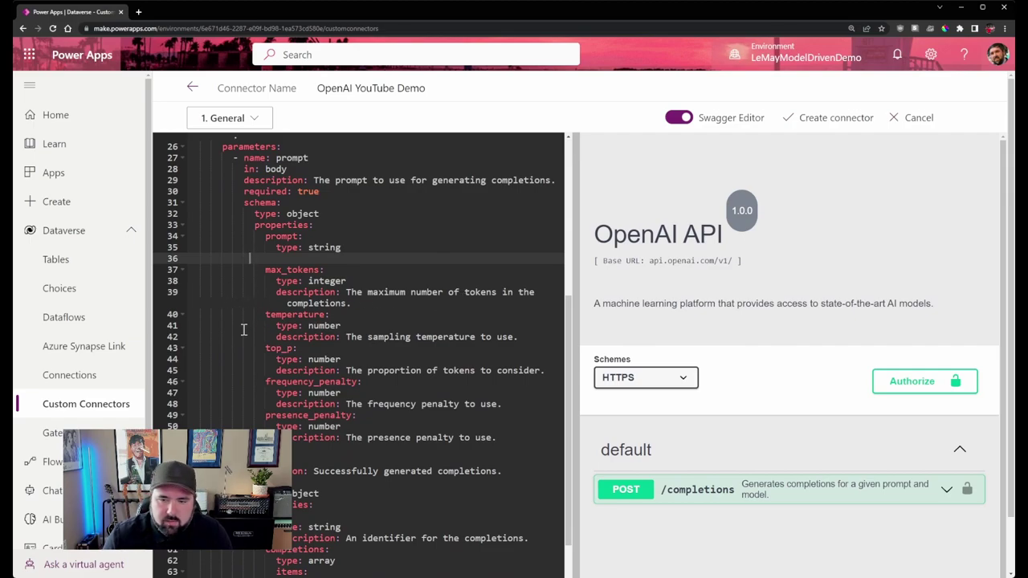
# Delete the top_p, frequency_penalty and presence_penalty properties from the request body schema.
pyautogui.moveTo(252, 349); pyautogui.dragTo(501, 438)
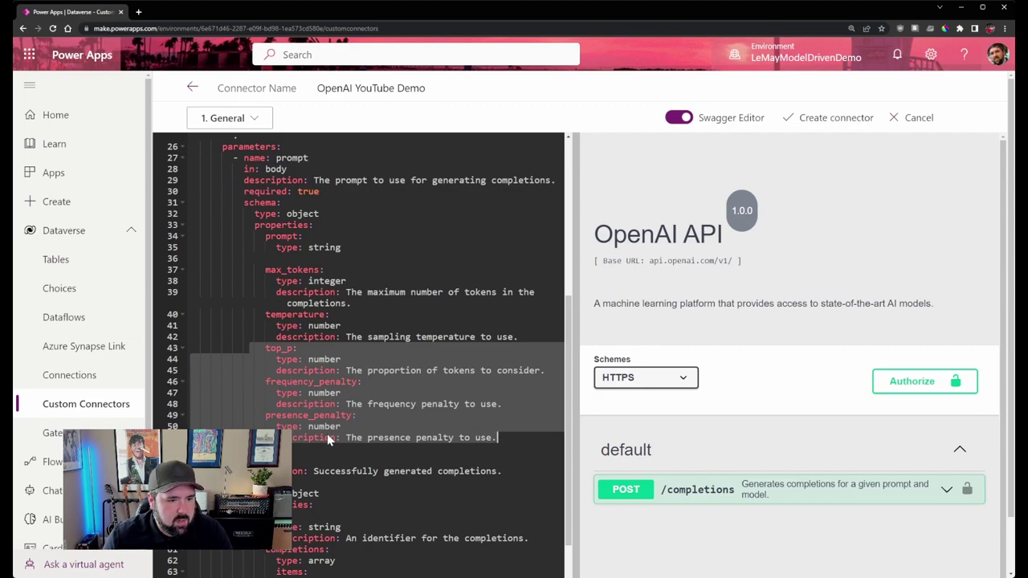
pyautogui.press('BackSpace')
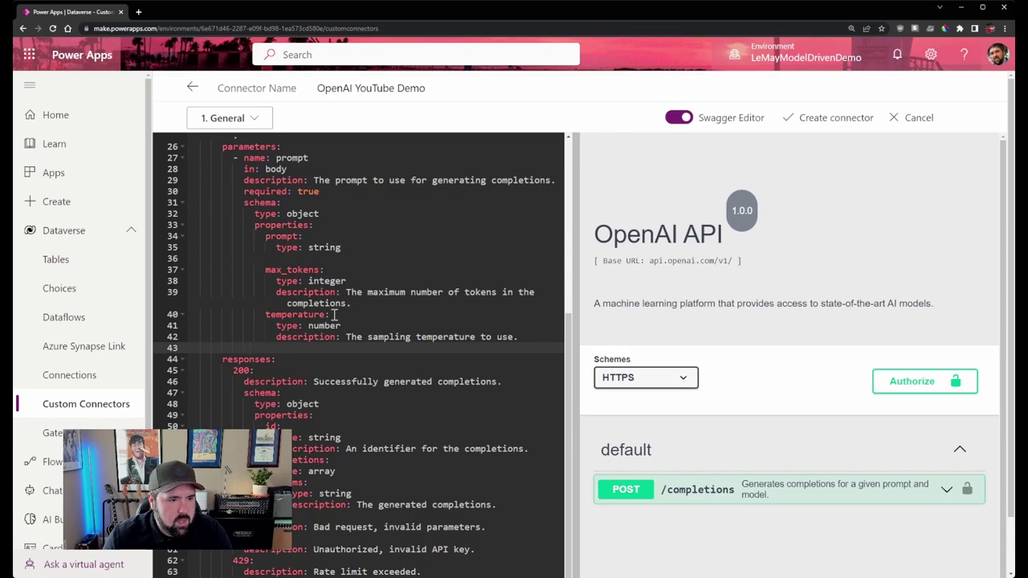
# Duplicate the prompt property of type string directly below itself and rename the copy to model.
pyautogui.click(354, 249)
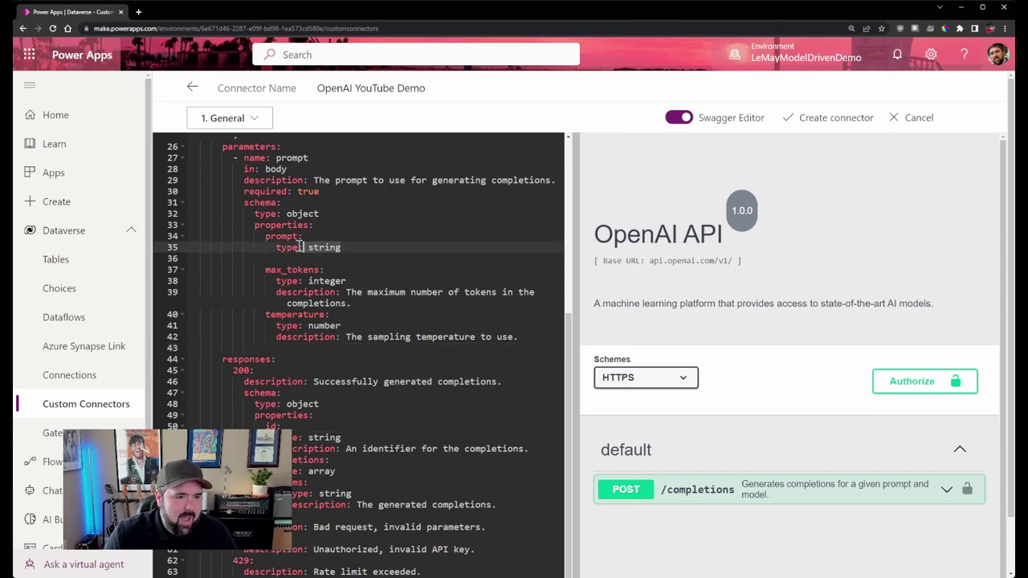
pyautogui.keyDown('shift'); pyautogui.click(263, 236); pyautogui.keyUp('shift')
pyautogui.hotkey('ctrl', 'c')
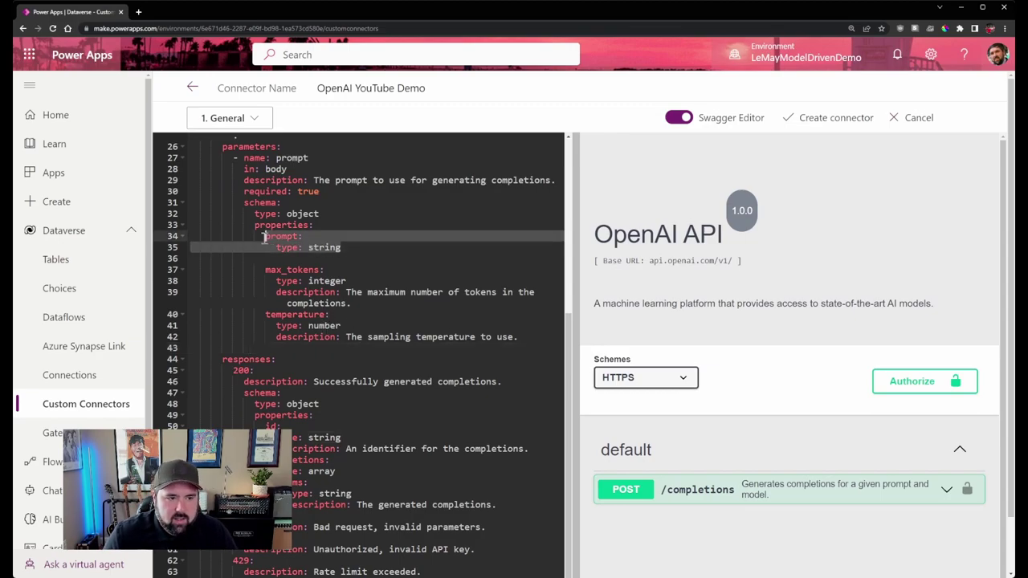
pyautogui.click(352, 248)
pyautogui.press('Return')
pyautogui.hotkey('ctrl', 'v')
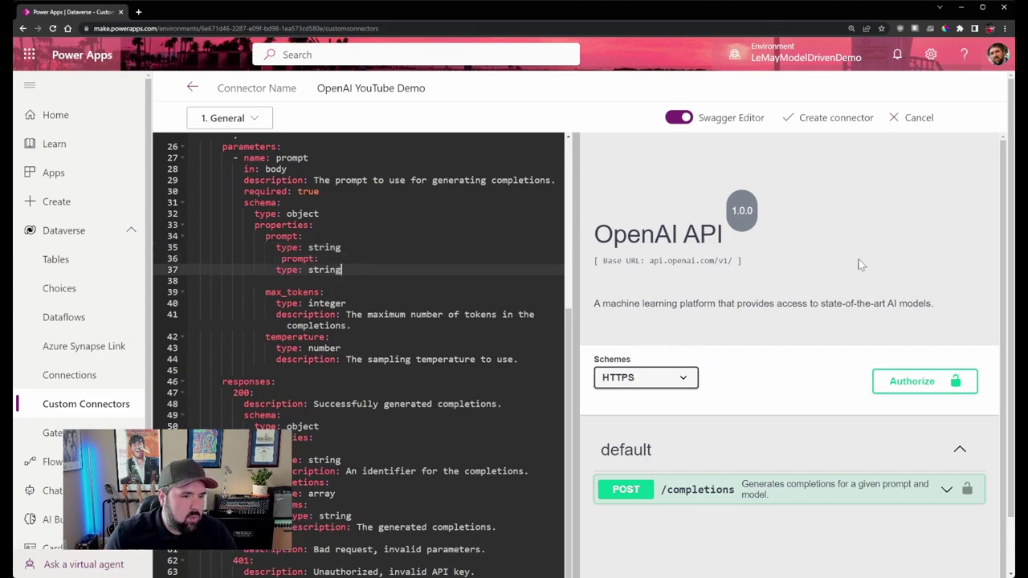
pyautogui.moveTo(274, 258); pyautogui.dragTo(318, 259)
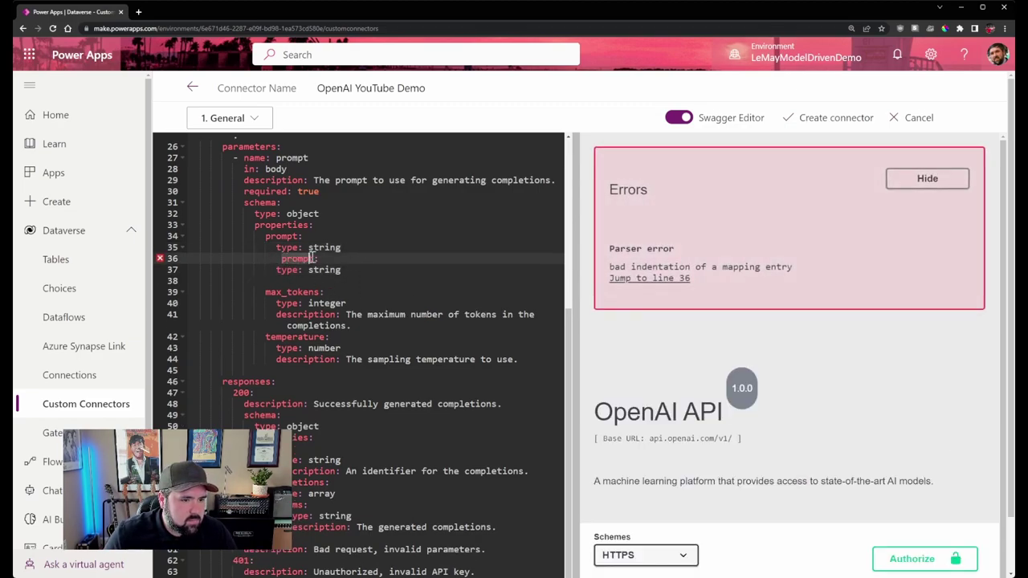
pyautogui.write('model:')
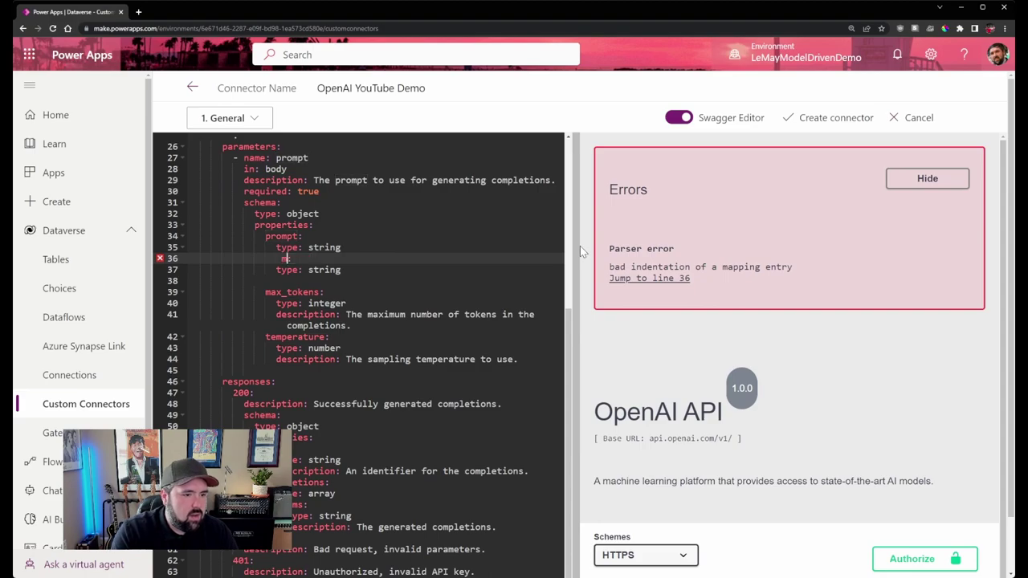
# Align the model property's indentation with prompt and remove the blank line above max_tokens.
pyautogui.click(350, 292)
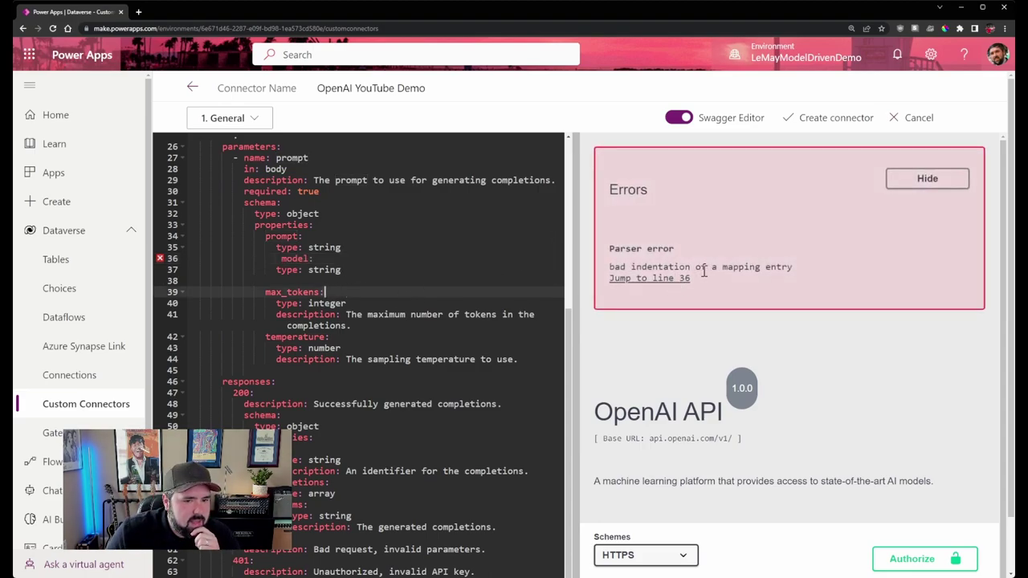
pyautogui.click(305, 258)
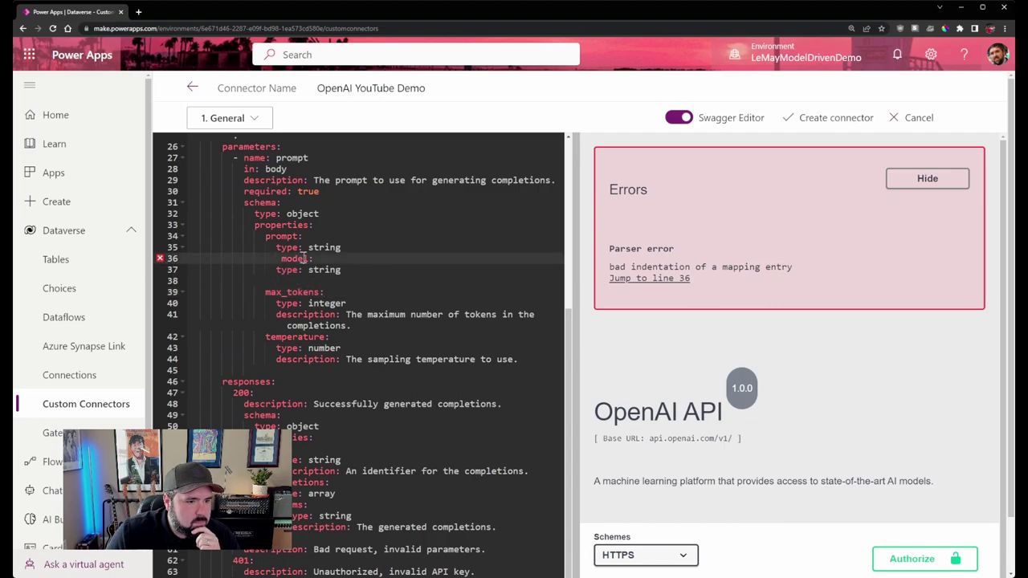
pyautogui.press('BackSpace')
pyautogui.press('BackSpace')
pyautogui.press('BackSpace')
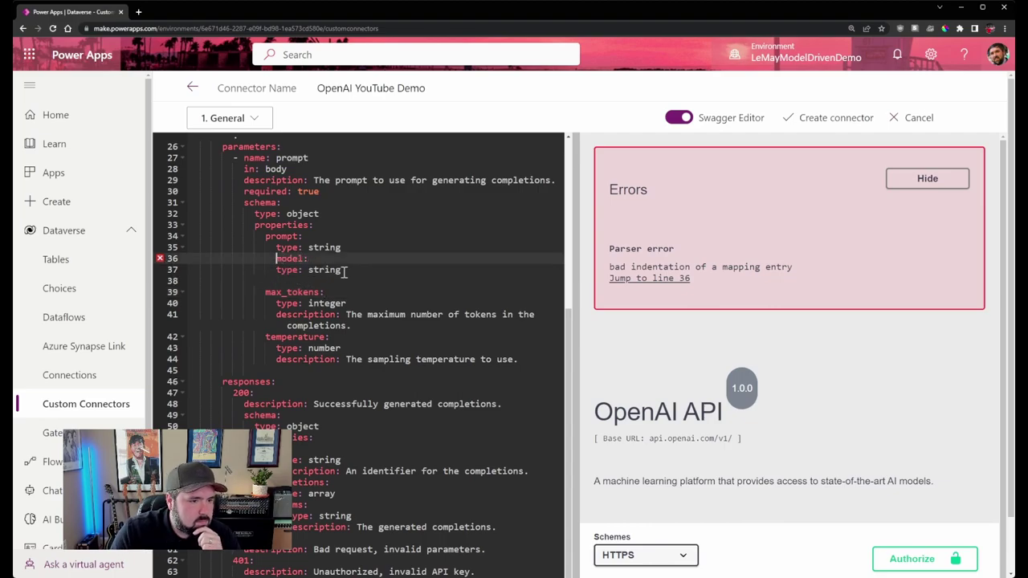
pyautogui.click(302, 281)
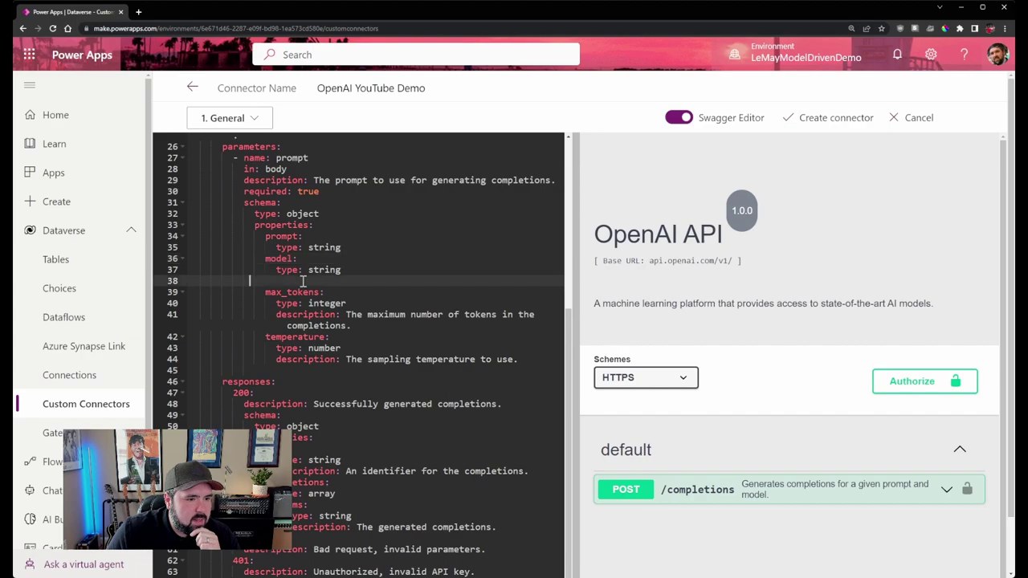
pyautogui.press('BackSpace')
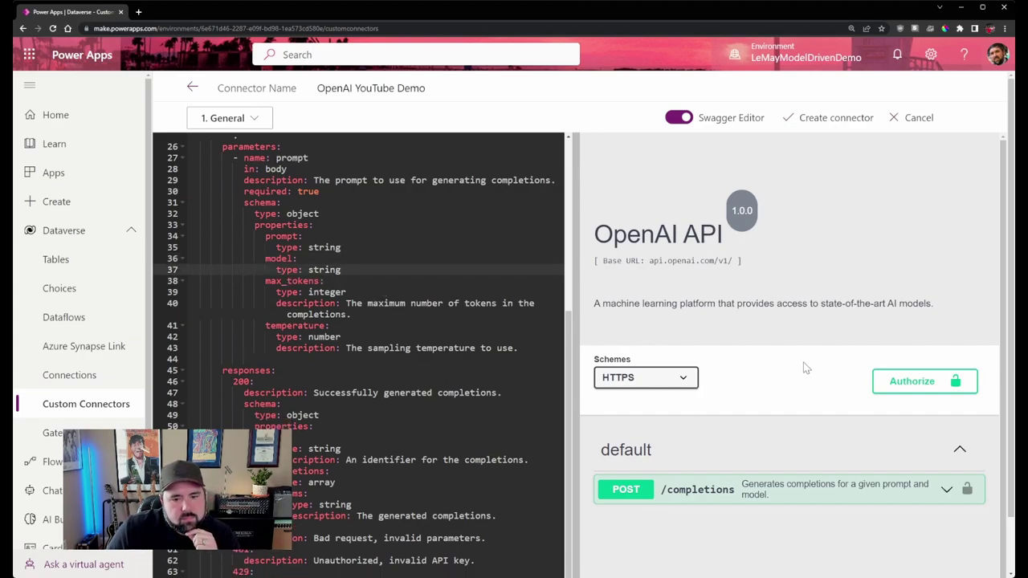
# Review the YAML definition, then turn off the Swagger editor and check the host in the general information.
pyautogui.scroll(-3, 522, 434)
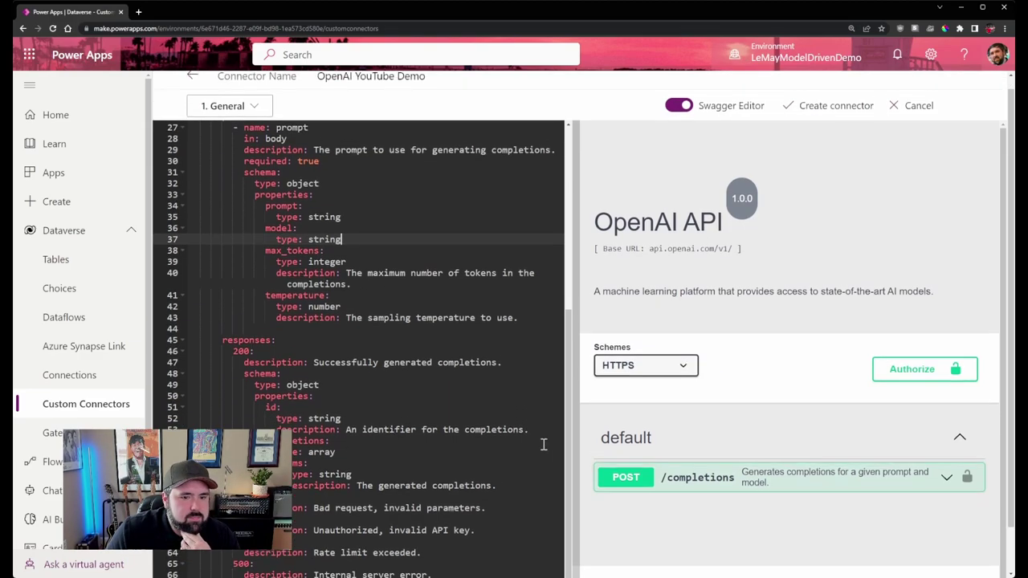
pyautogui.scroll(5, 487, 418)
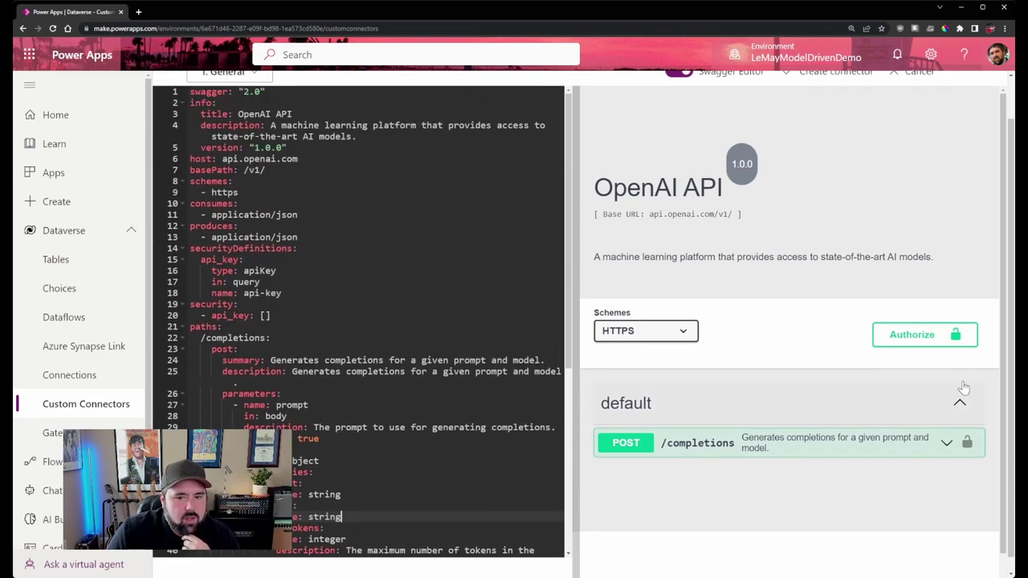
pyautogui.scroll(1, 897, 335)
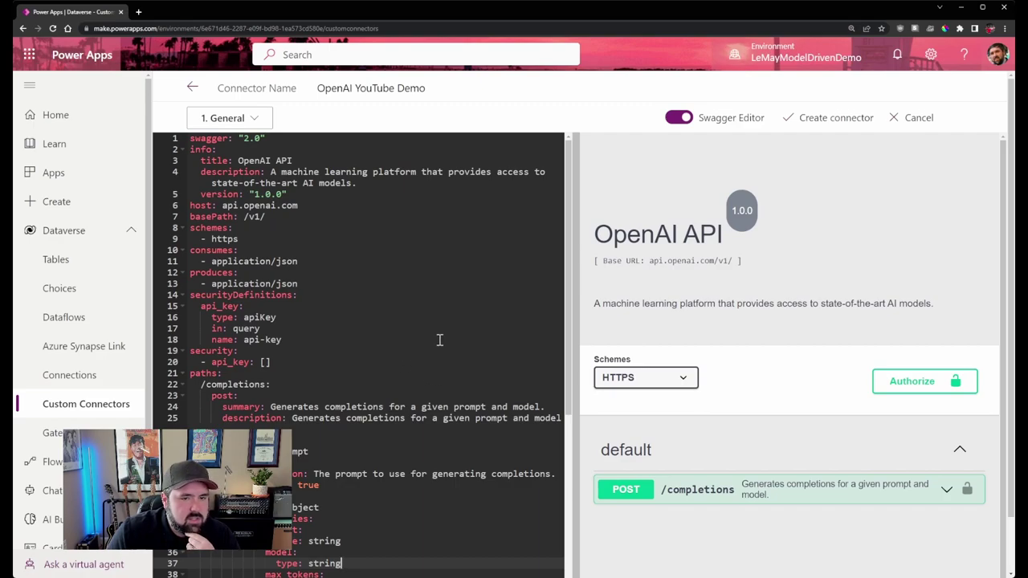
pyautogui.scroll(-1, 438, 338)
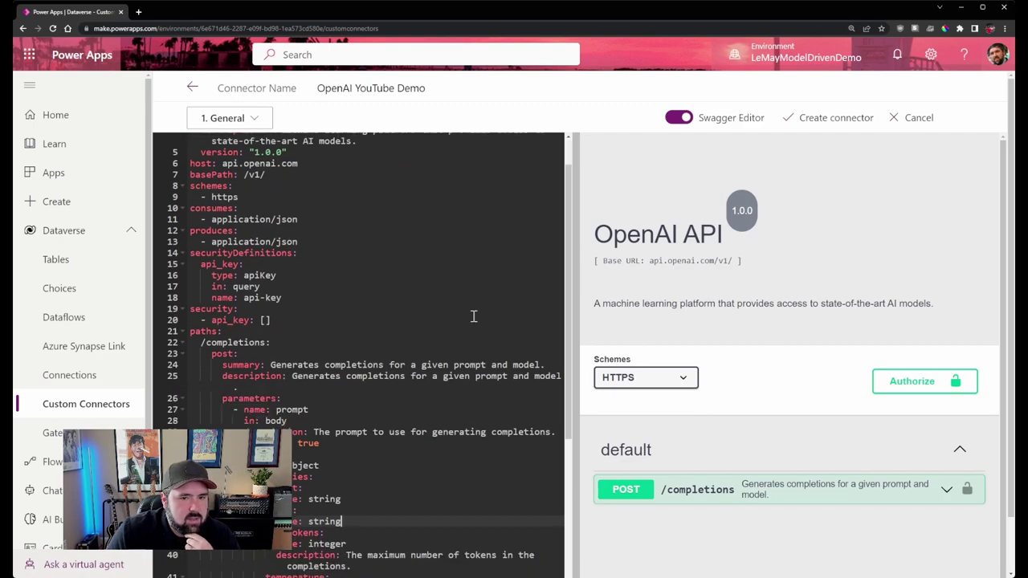
pyautogui.click(677, 119)
pyautogui.scroll(-3, 426, 273)
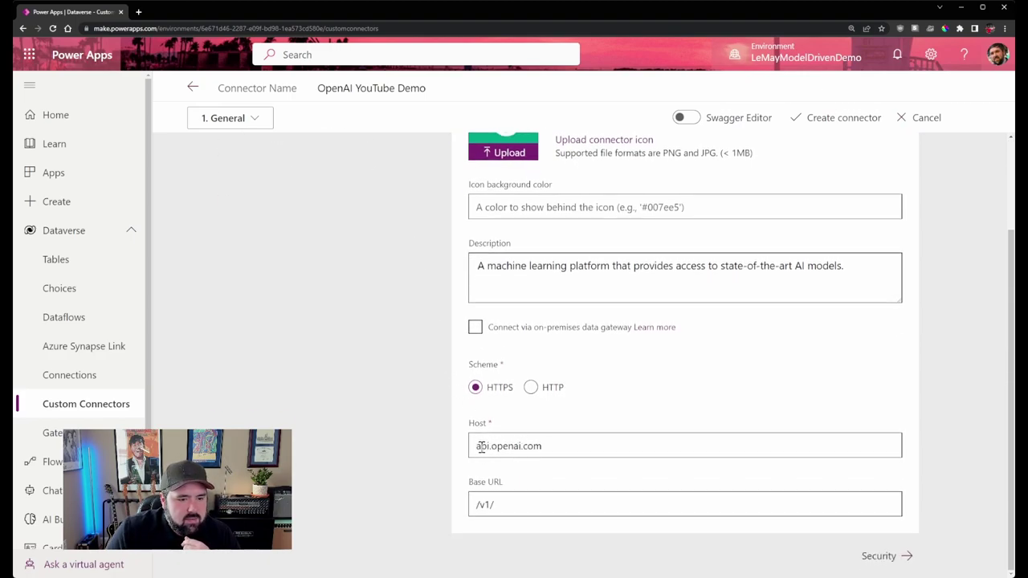
pyautogui.moveTo(481, 445); pyautogui.dragTo(573, 447)
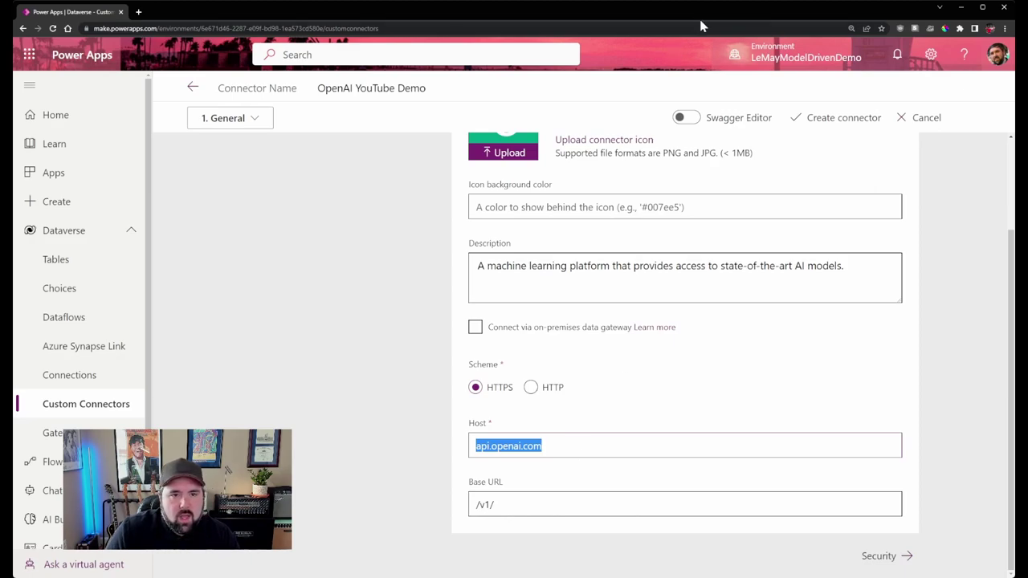
# Remove the trailing slash from the connector's base URL, making it /v1.
pyautogui.click(529, 504)
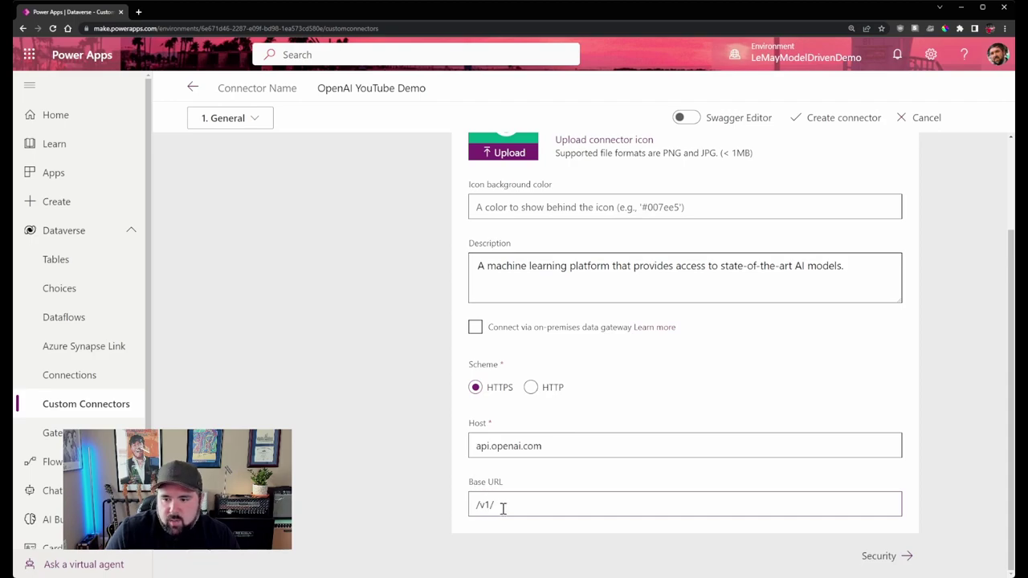
pyautogui.hotkey('shift', 'Left')
pyautogui.press('BackSpace')
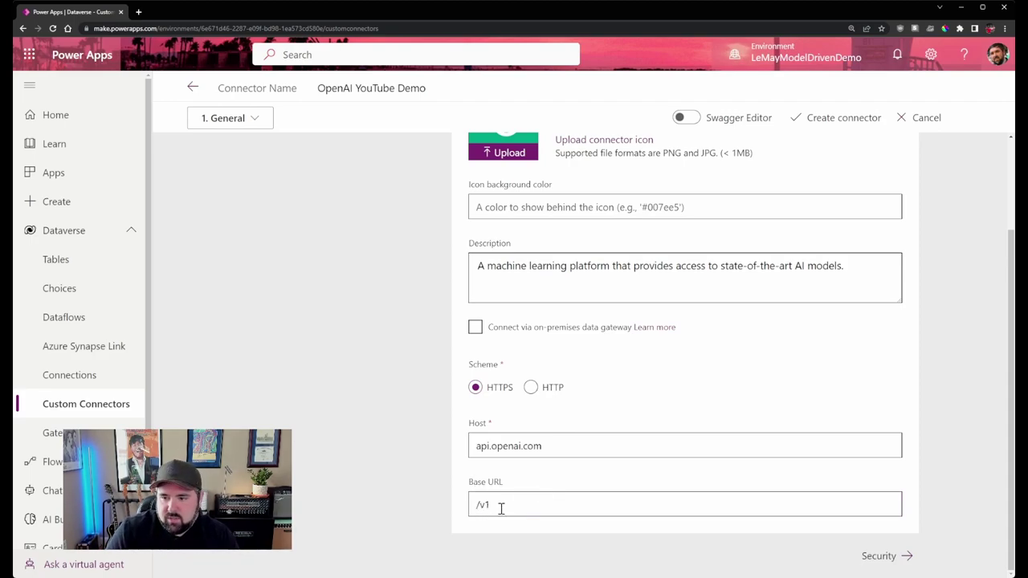
pyautogui.scroll(2, 587, 507)
pyautogui.scroll(-2, 587, 501)
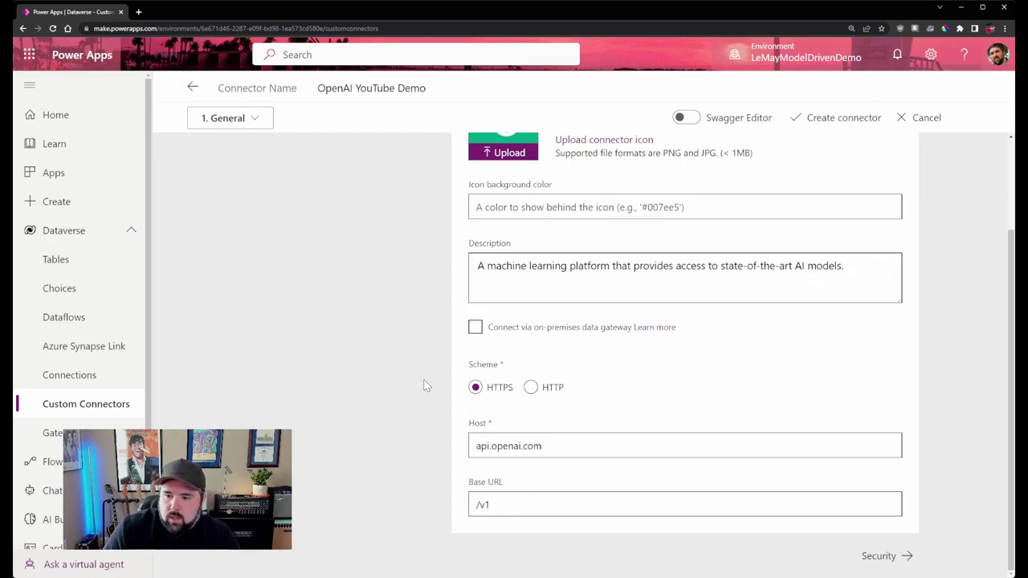
# Proceed to the connector's Security settings.
pyautogui.click(906, 556)
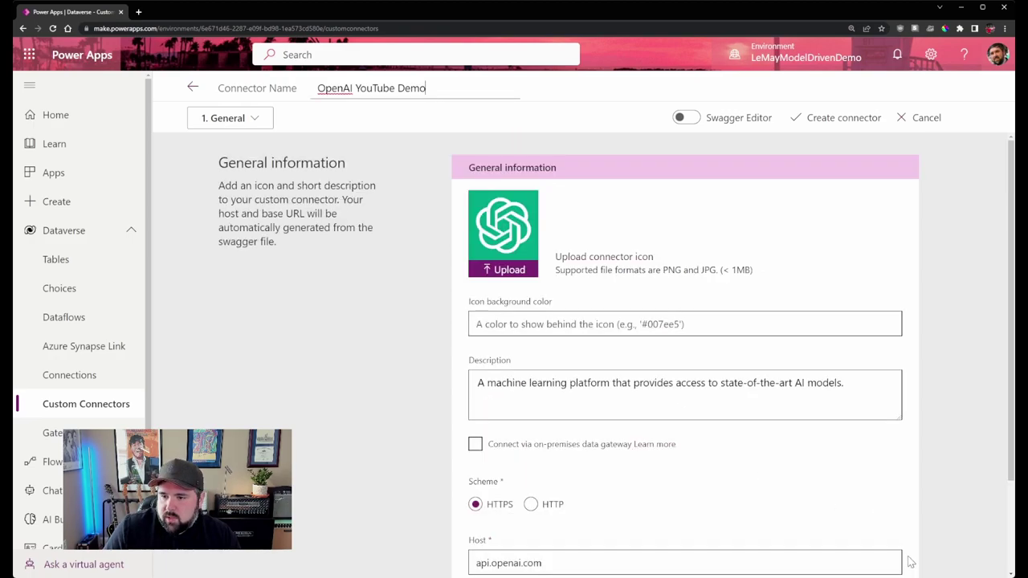
pyautogui.scroll(-2, 895, 509)
pyautogui.click(898, 557)
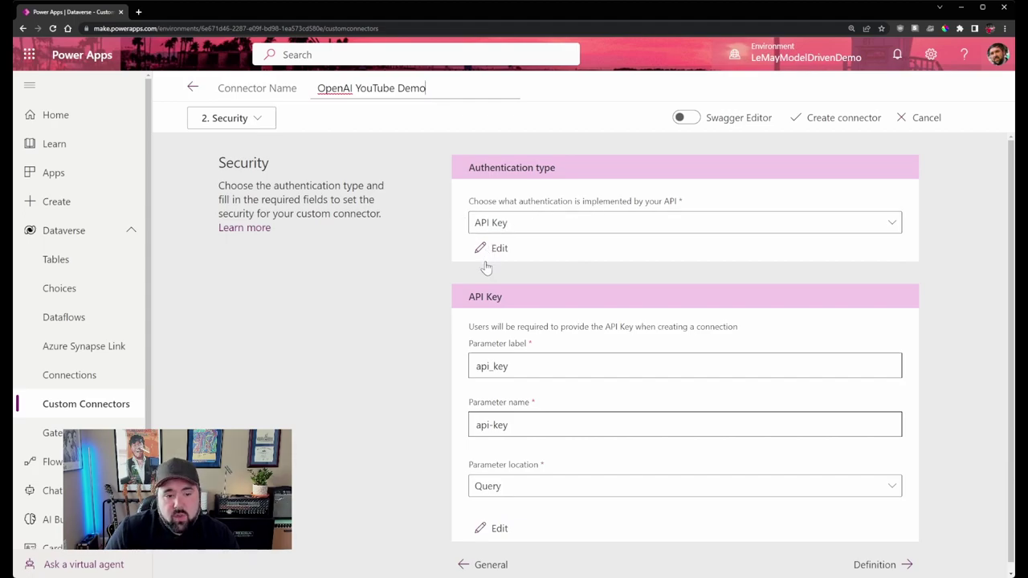
pyautogui.scroll(-1, 476, 293)
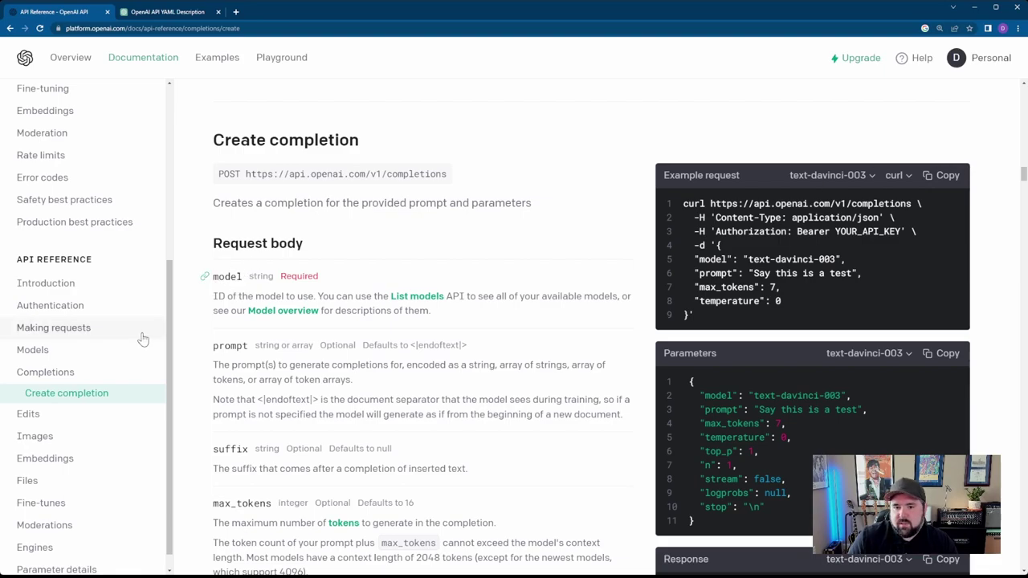
# Switch to the OpenAI API reference and read in the Authentication section how the API key is passed in the Authorization header.
pyautogui.click(50, 306)
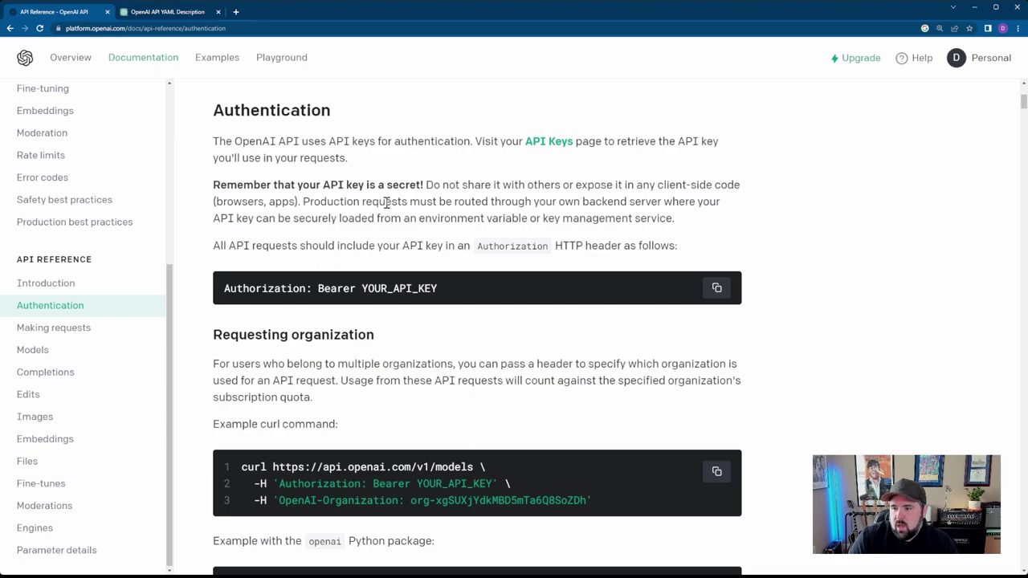
pyautogui.moveTo(218, 248); pyautogui.dragTo(679, 245)
pyautogui.click(458, 259)
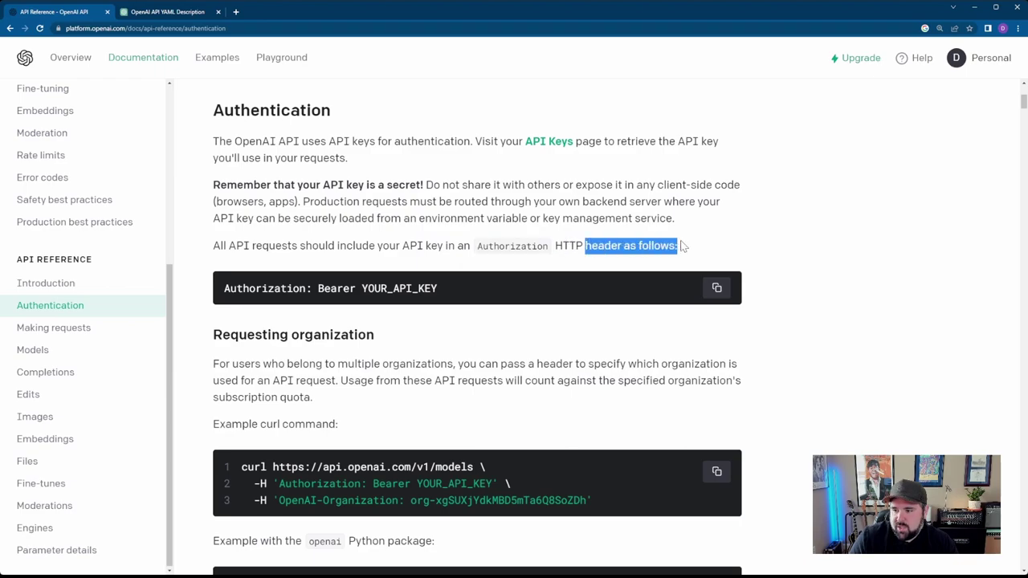
pyautogui.click(651, 245)
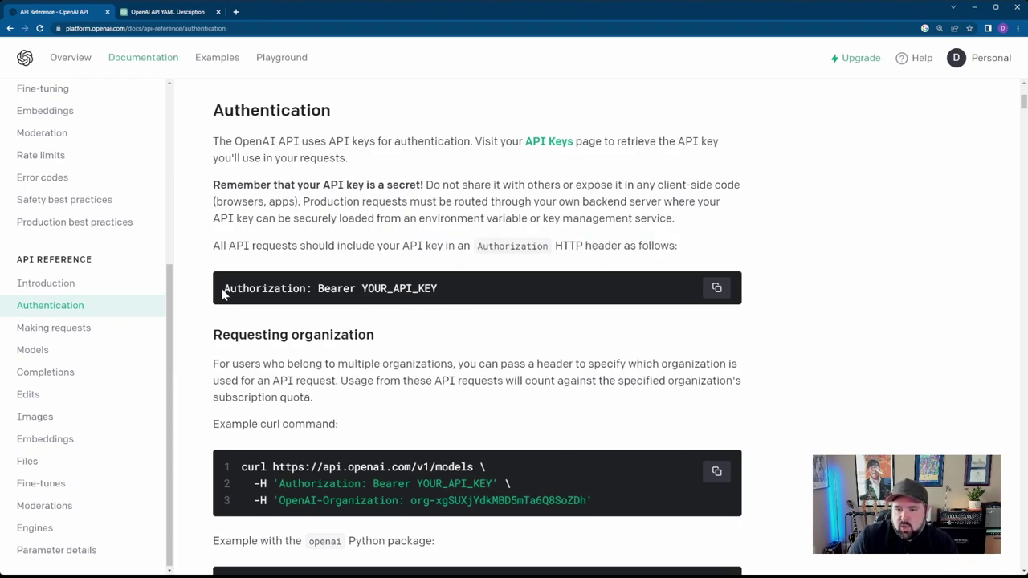
pyautogui.moveTo(224, 294); pyautogui.dragTo(440, 293)
pyautogui.click(446, 335)
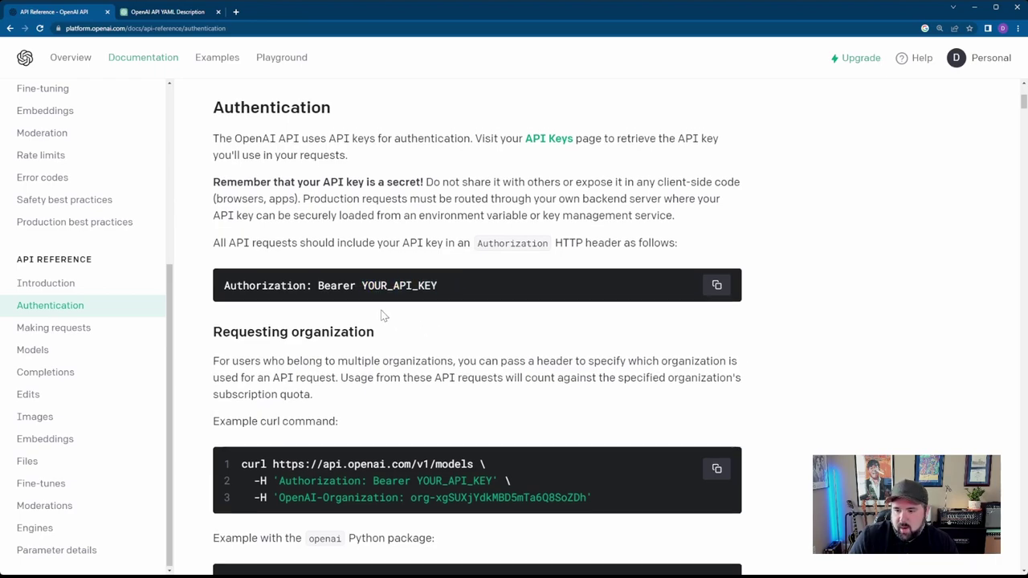
pyautogui.scroll(-1, 450, 317)
pyautogui.scroll(1, 452, 317)
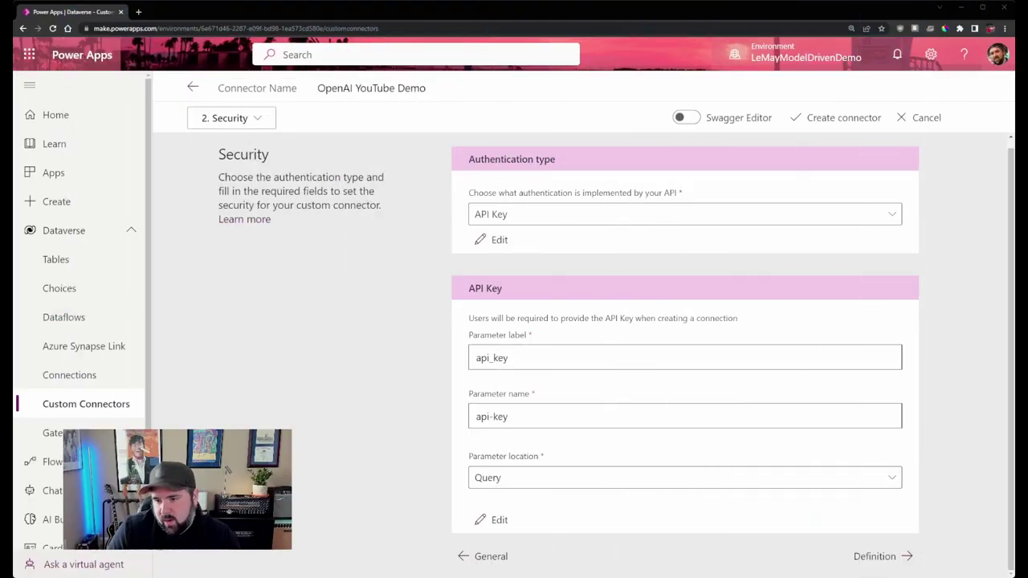
# Set the API key's parameter label to "Authorization (enter Bearer, space, your API key)".
pyautogui.hotkey('ctrl', 'a')
pyautogui.write('Authroi')
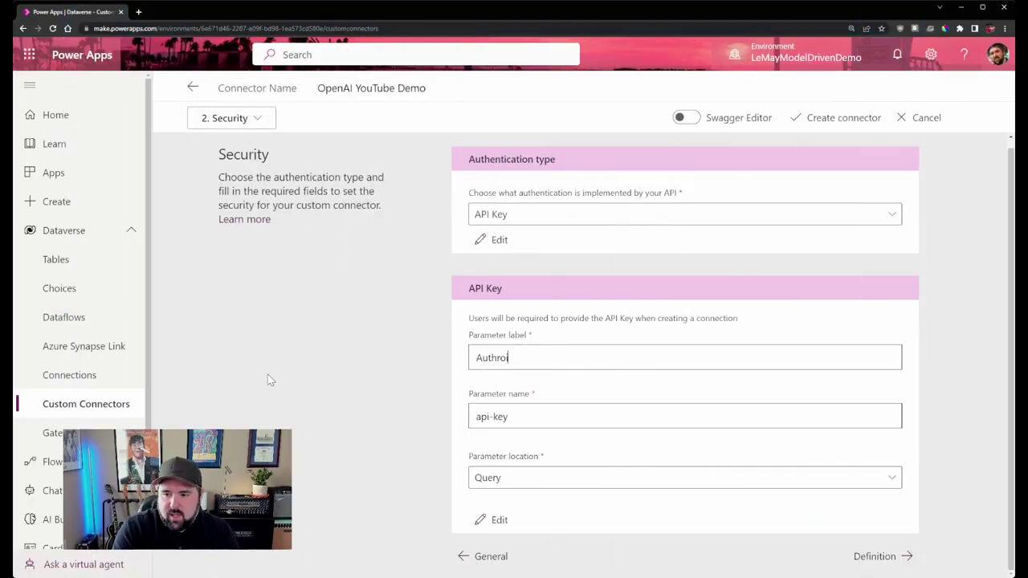
pyautogui.press('BackSpace')
pyautogui.press('BackSpace')
pyautogui.press('BackSpace')
pyautogui.press('BackSpace')
pyautogui.press('BackSpace')
pyautogui.press('BackSpace')
pyautogui.press('BackSpace')
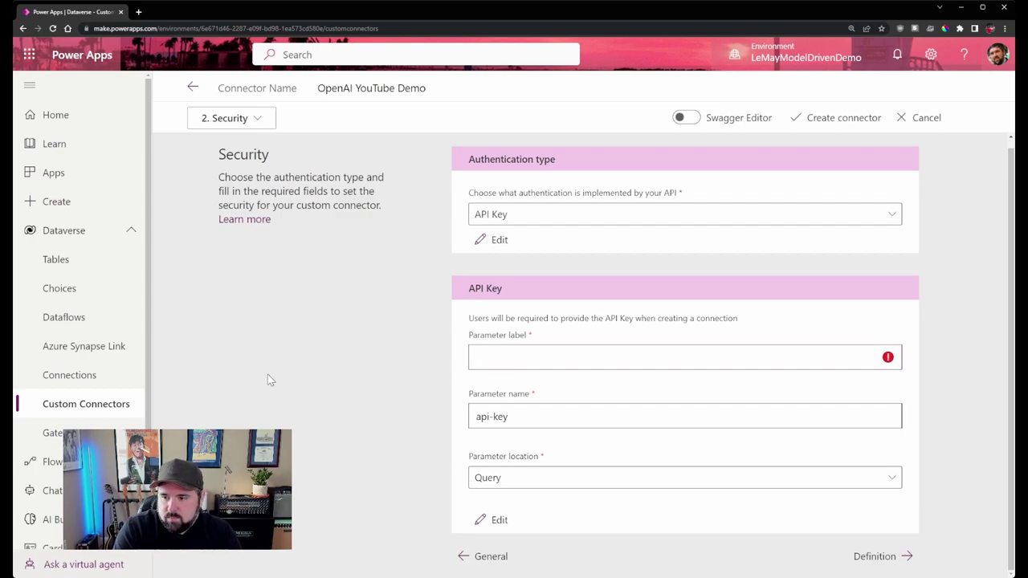
pyautogui.write('Aut')
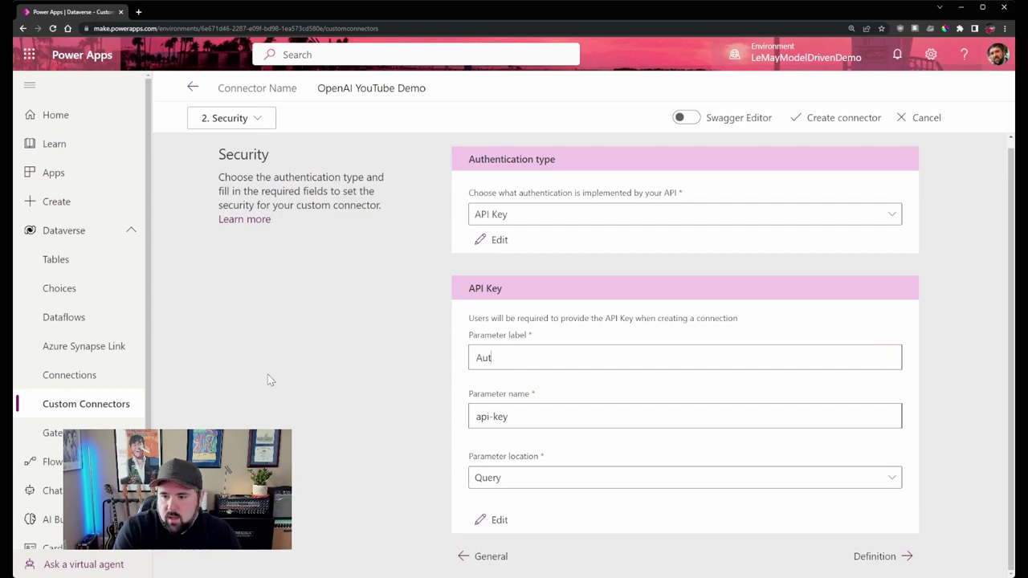
pyautogui.write('horization')
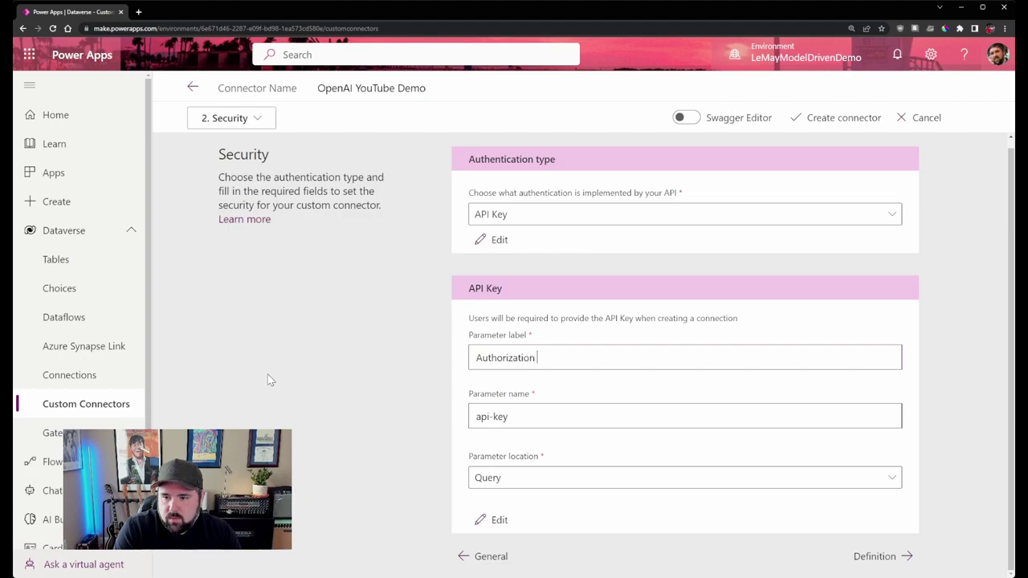
pyautogui.write(' (')
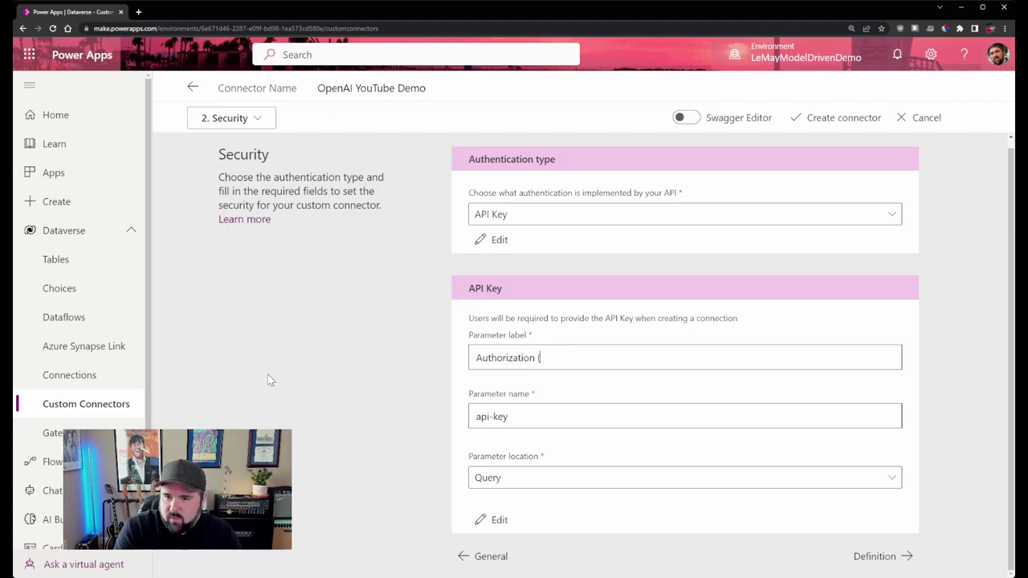
pyautogui.write('ent')
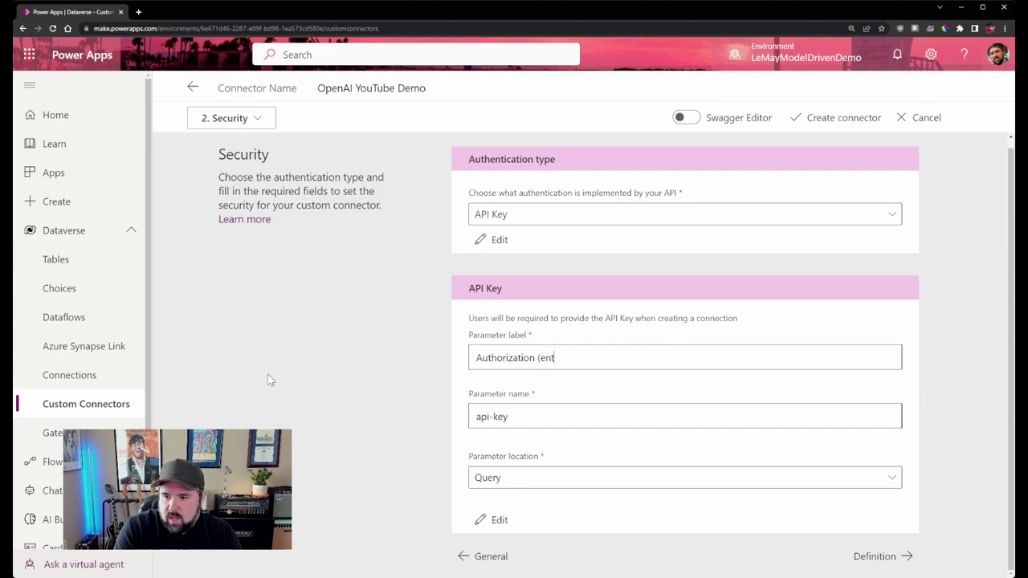
pyautogui.write('er your')
pyautogui.press('BackSpace')
pyautogui.press('BackSpace')
pyautogui.press('BackSpace')
pyautogui.press('BackSpace')
pyautogui.write('Bea')
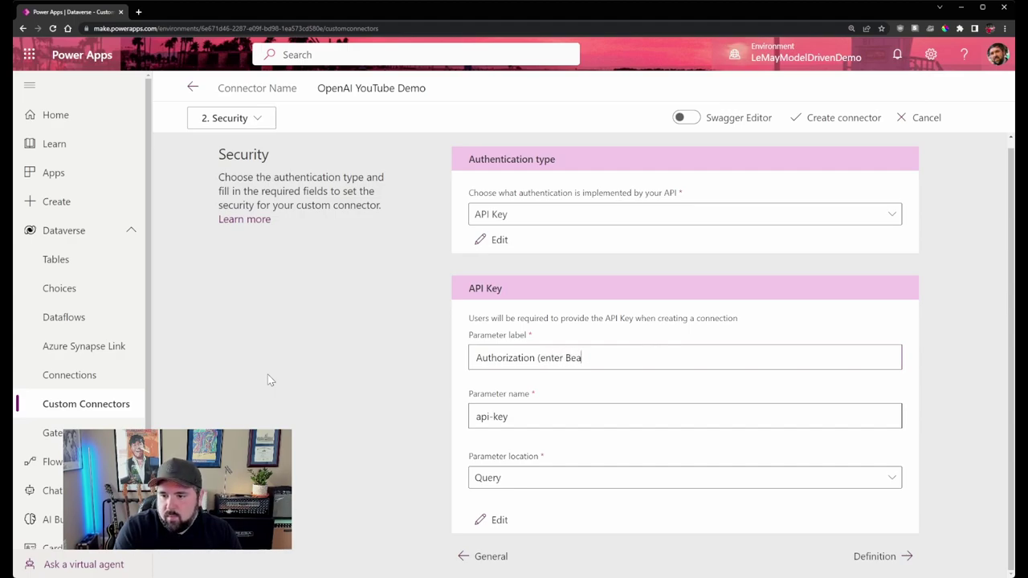
pyautogui.write('rer')
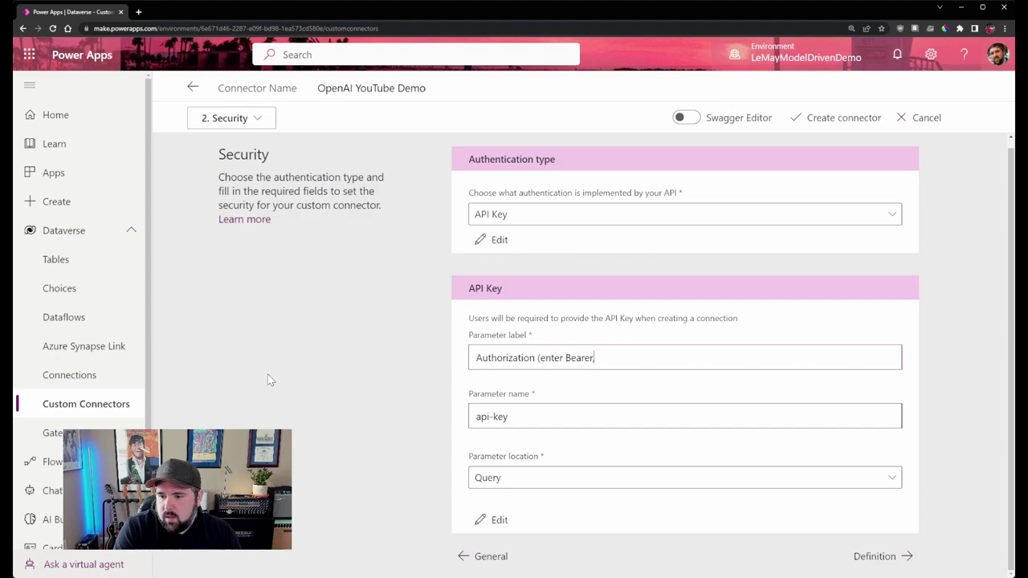
pyautogui.write(' , space, your API k')
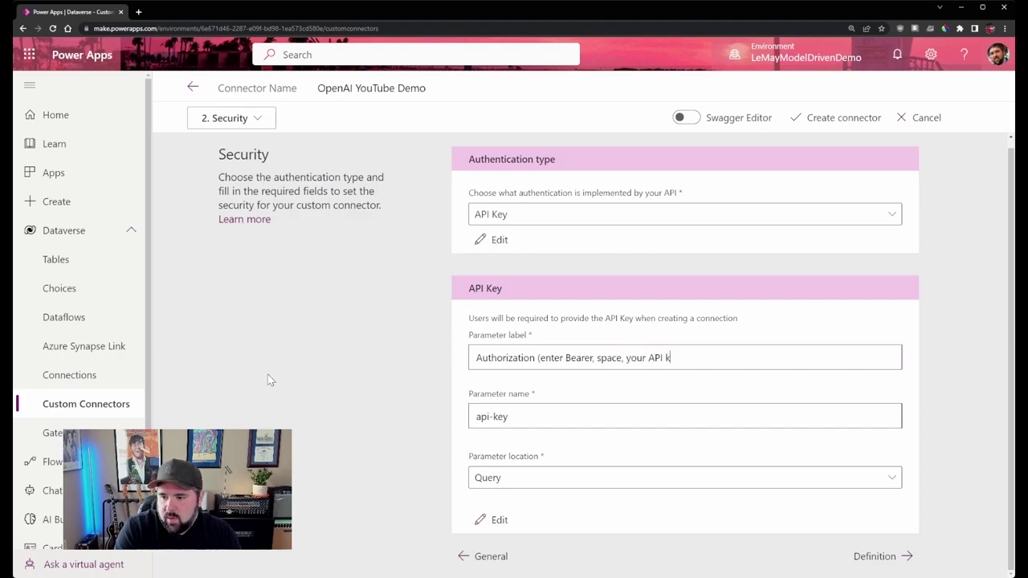
pyautogui.write('ey)')
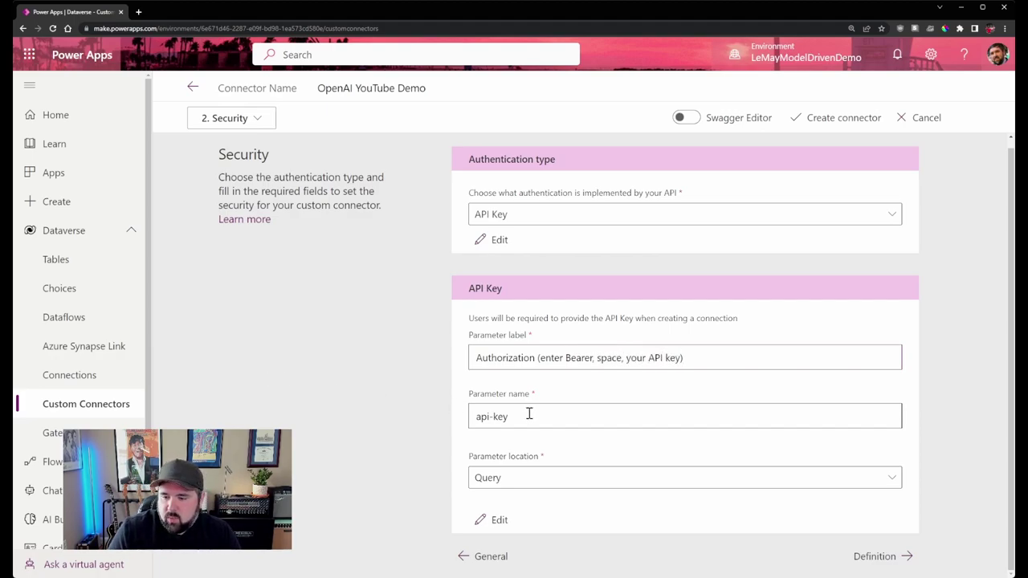
# Set the API key's parameter name to Authorization and its parameter location to Header.
pyautogui.tripleClick(529, 414)
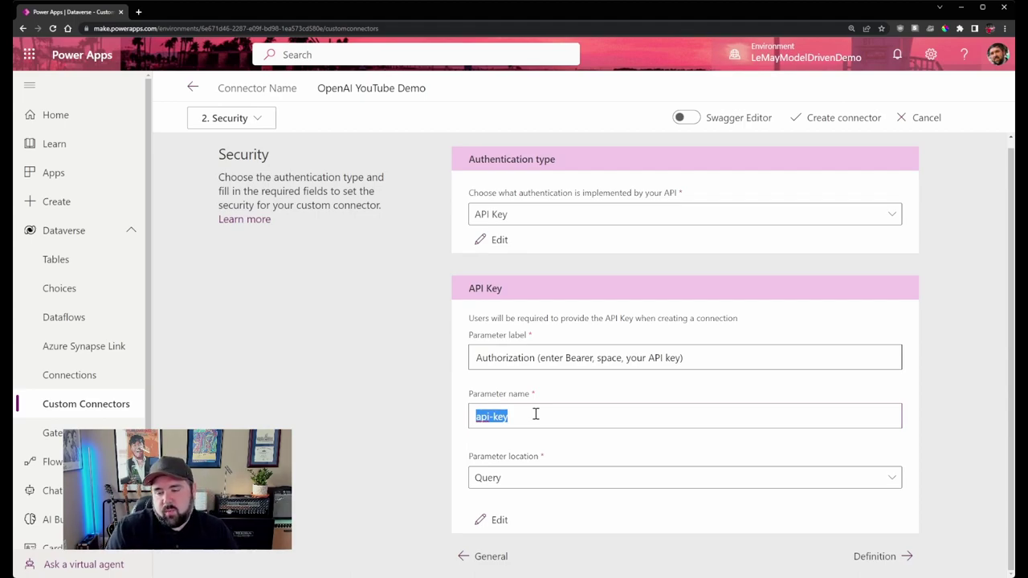
pyautogui.press('BackSpace')
pyautogui.write('A')
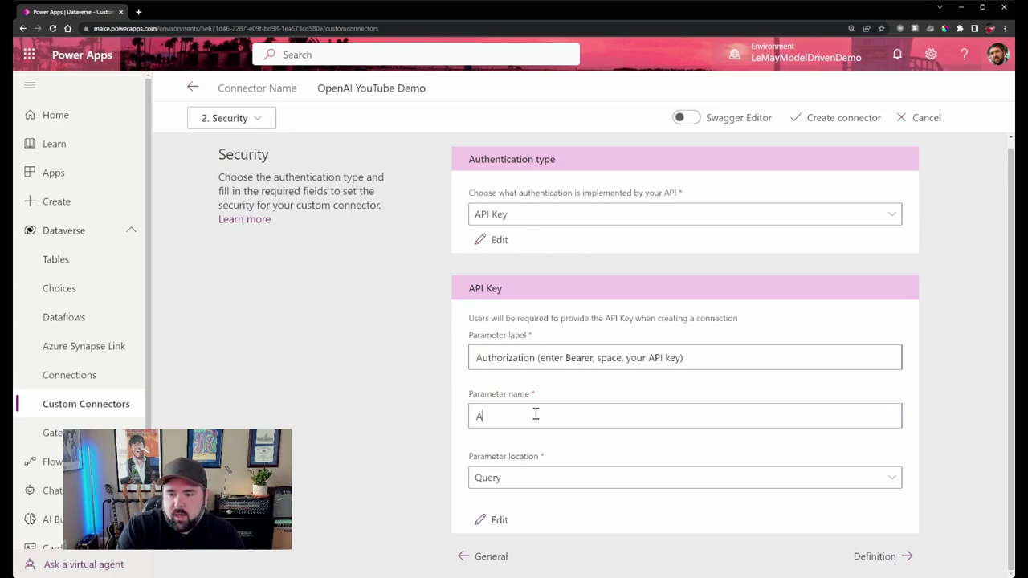
pyautogui.write('uthorization')
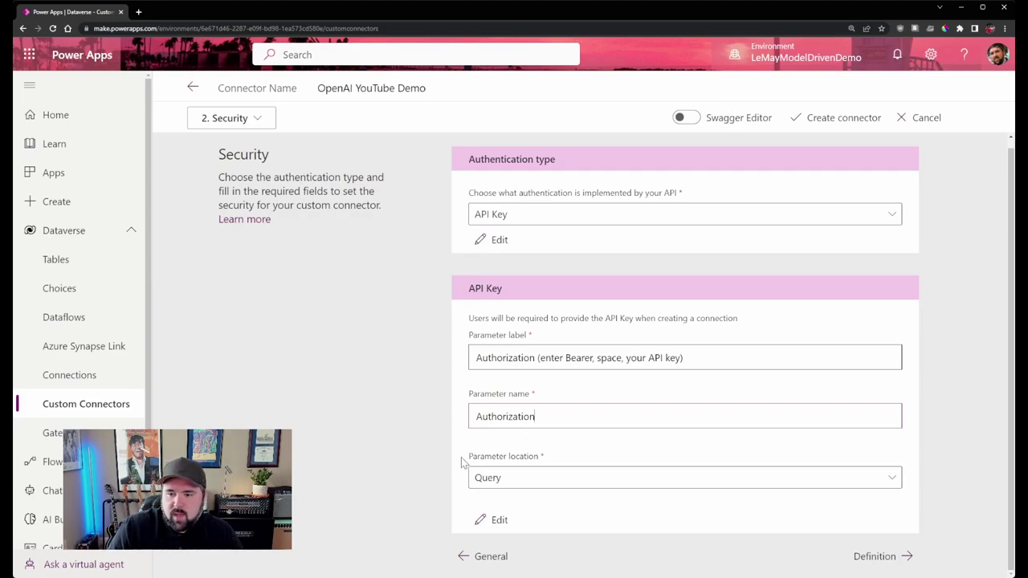
pyautogui.click(535, 479)
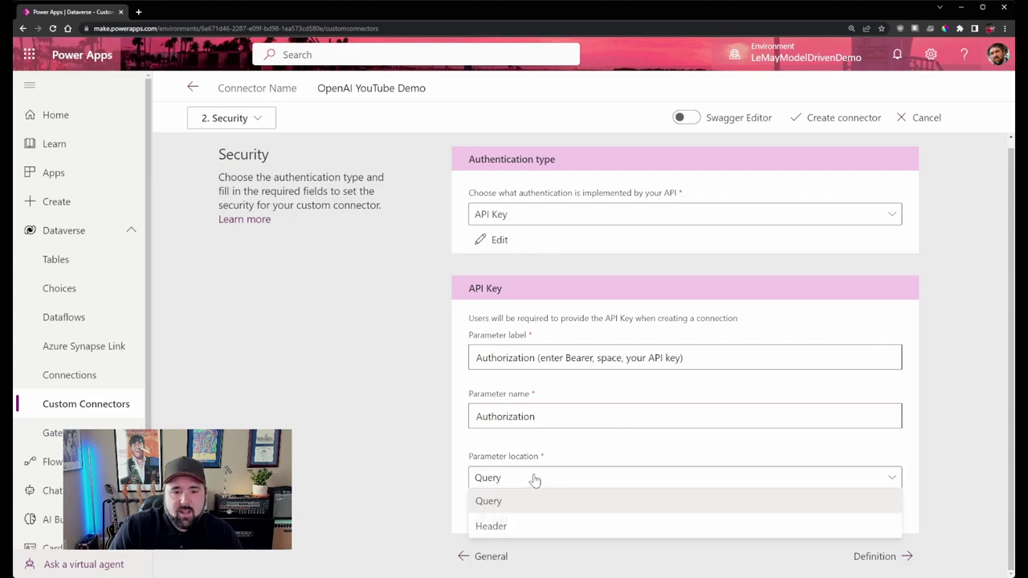
pyautogui.click(517, 528)
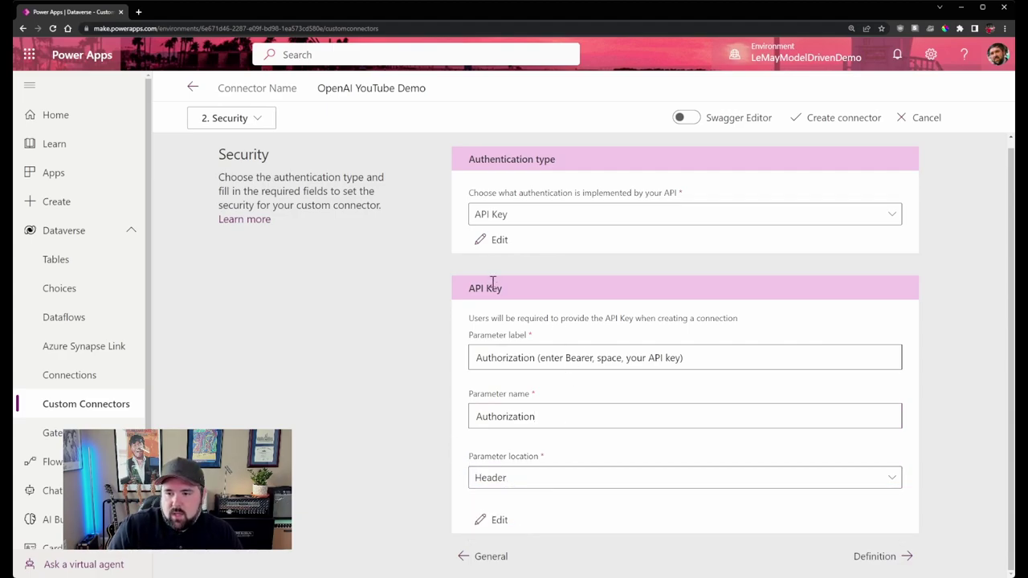
# Proceed to the connector's Definition settings.
pyautogui.click(906, 559)
pyautogui.click(906, 566)
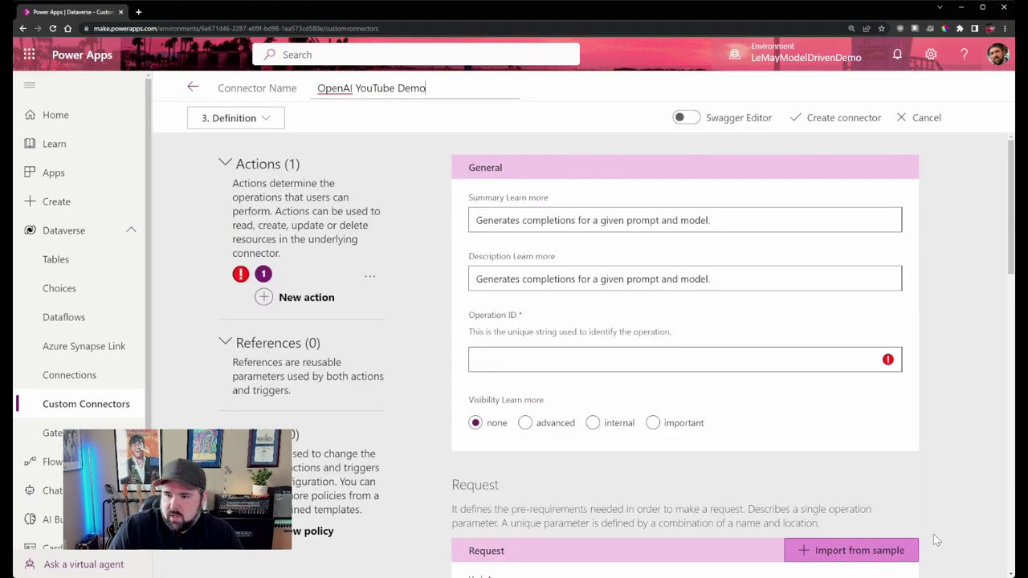
pyautogui.scroll(1, 488, 315)
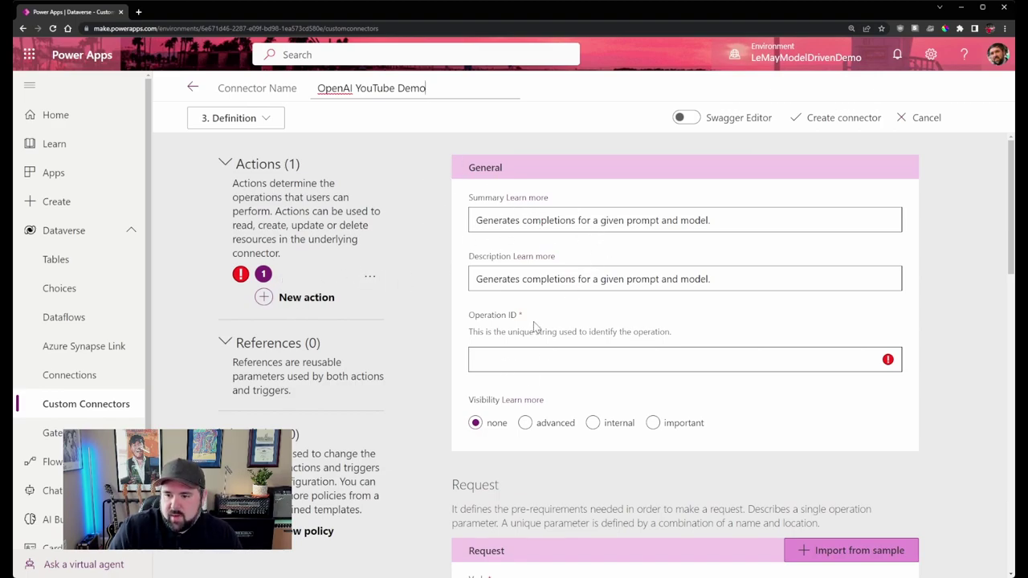
# Set the operation ID of the completions action to TextCompletion.
pyautogui.moveTo(469, 315); pyautogui.dragTo(522, 319)
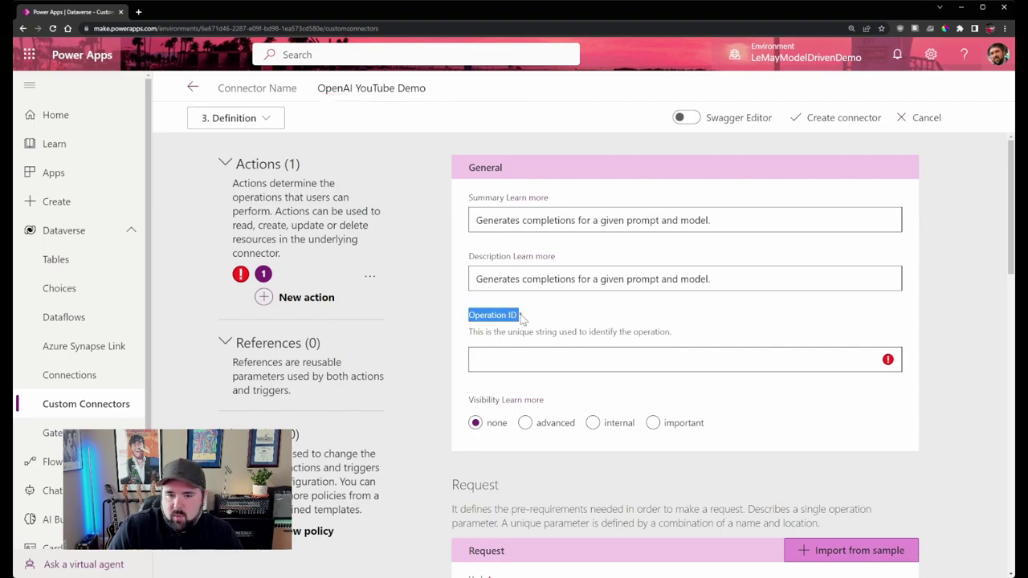
pyautogui.click(546, 366)
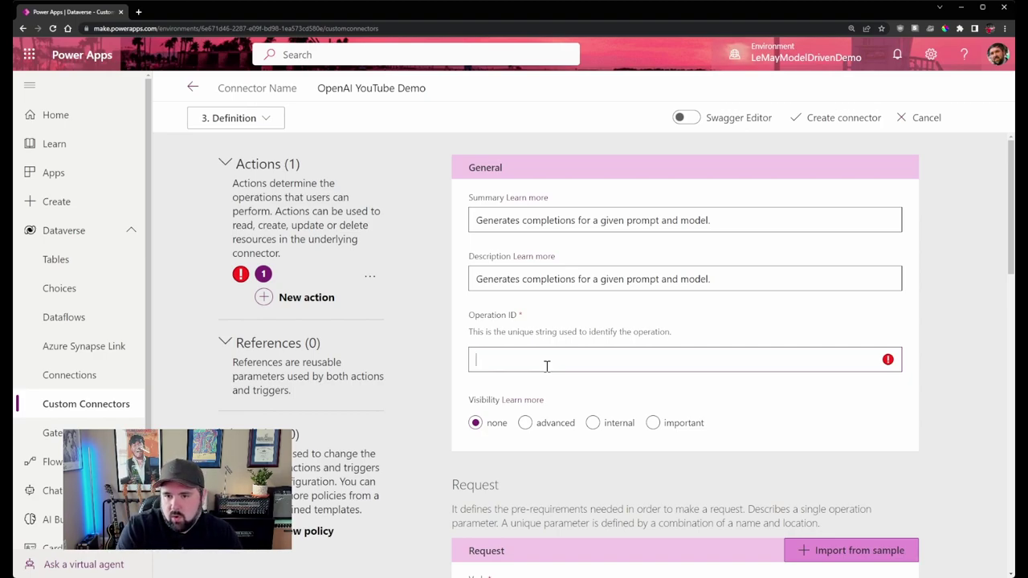
pyautogui.write('C')
pyautogui.press('BackSpace')
pyautogui.write('Complet')
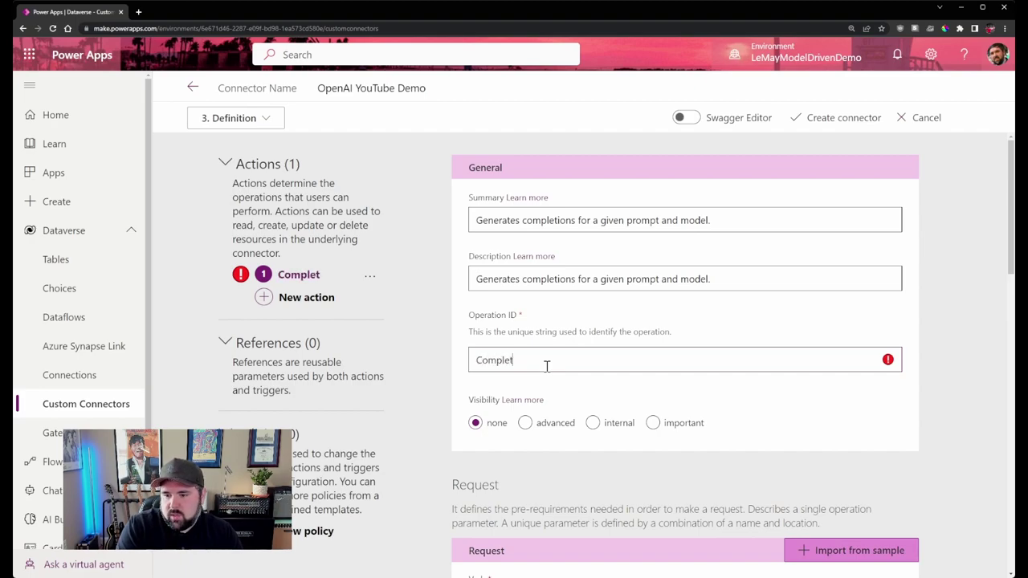
pyautogui.press('BackSpace')
pyautogui.press('BackSpace')
pyautogui.press('BackSpace')
pyautogui.press('BackSpace')
pyautogui.press('BackSpace')
pyautogui.press('BackSpace')
pyautogui.write('TextC')
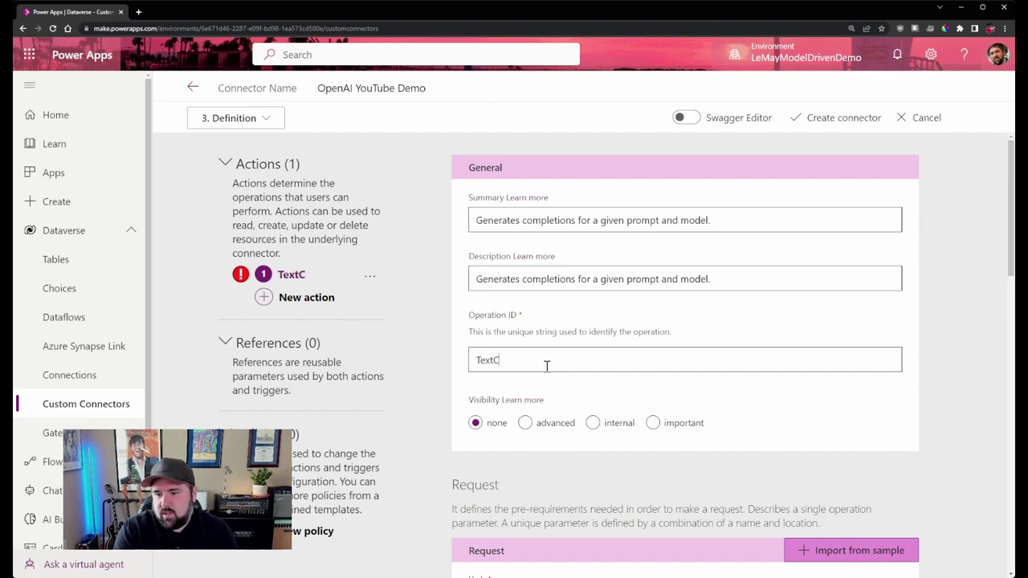
pyautogui.write('ompletions')
# Review the action's general details and its request definition, including the verb and the request URL.
pyautogui.scroll(-5, 659, 328)
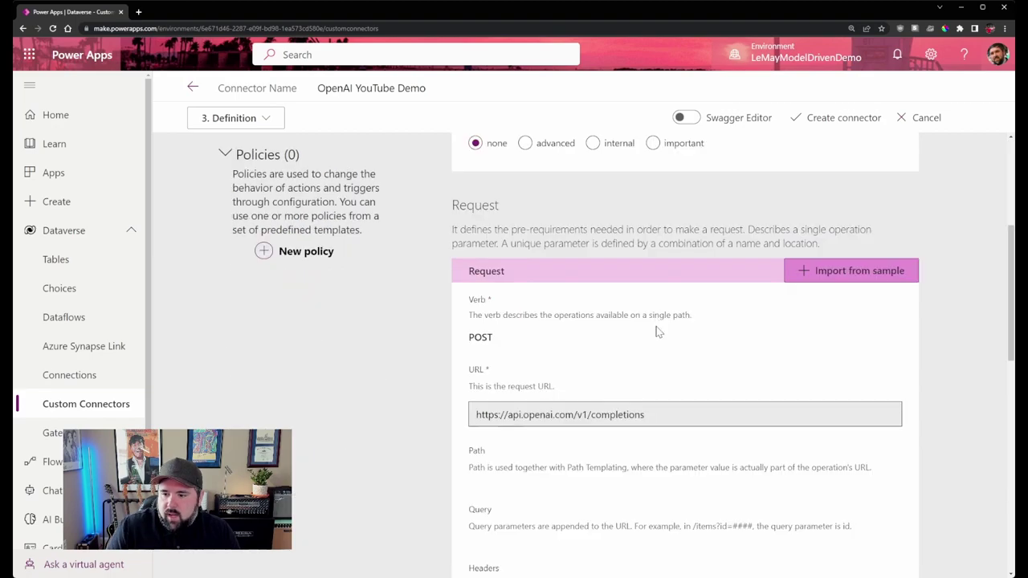
pyautogui.scroll(1, 535, 250)
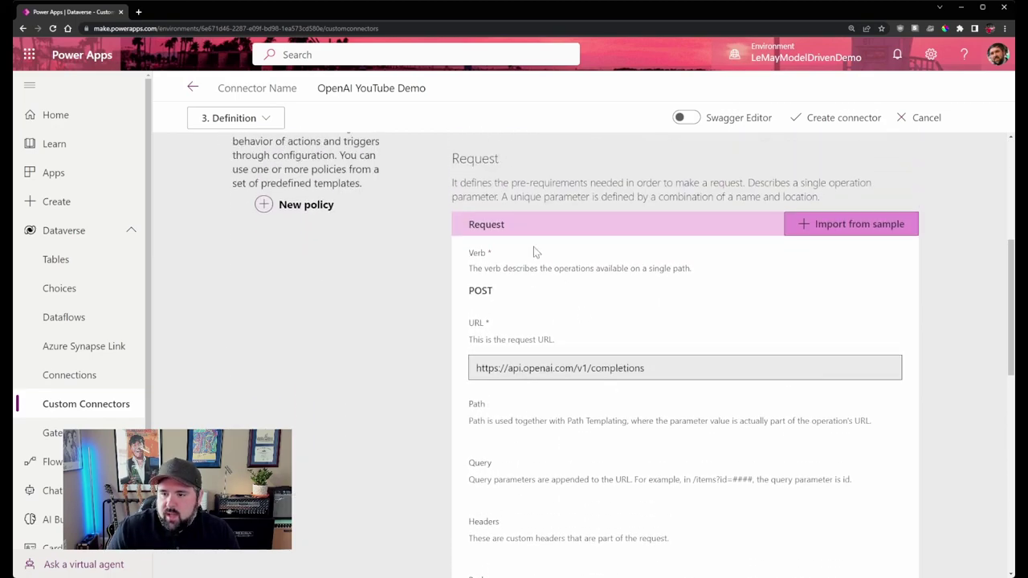
pyautogui.scroll(-1, 480, 221)
pyautogui.scroll(5, 473, 204)
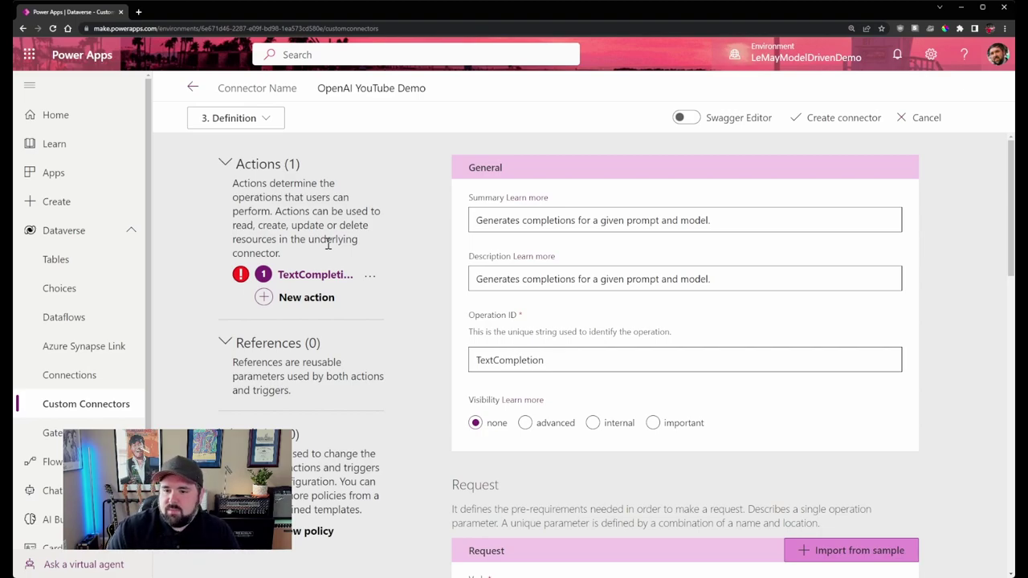
pyautogui.scroll(-1, 305, 281)
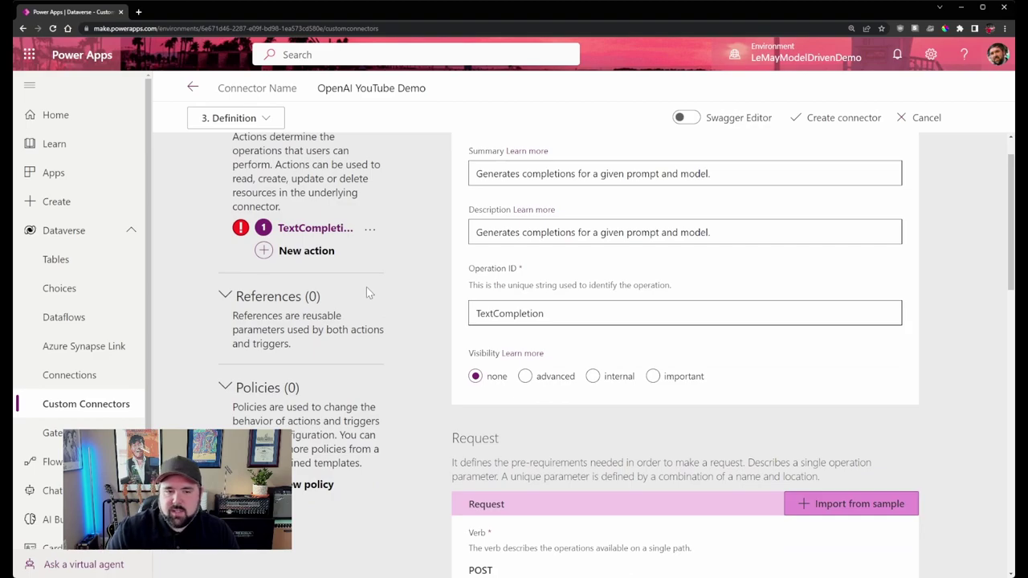
pyautogui.scroll(-2, 366, 287)
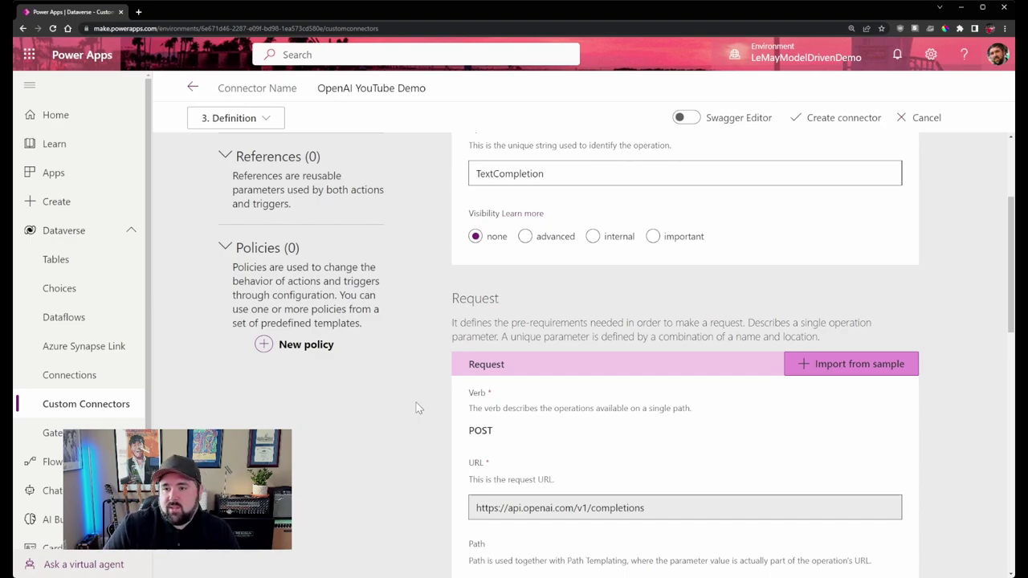
pyautogui.scroll(-2, 416, 372)
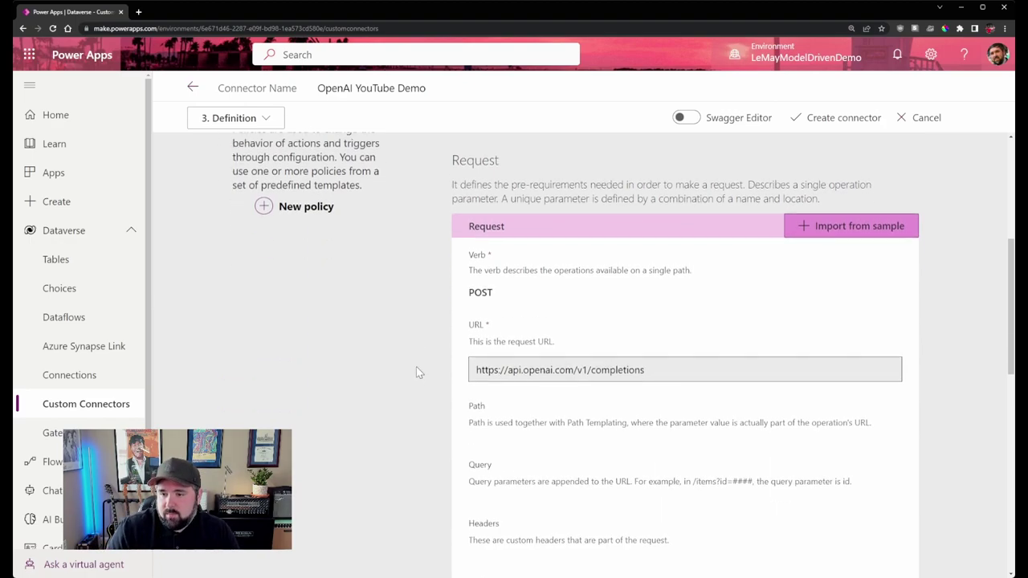
pyautogui.scroll(-1, 558, 358)
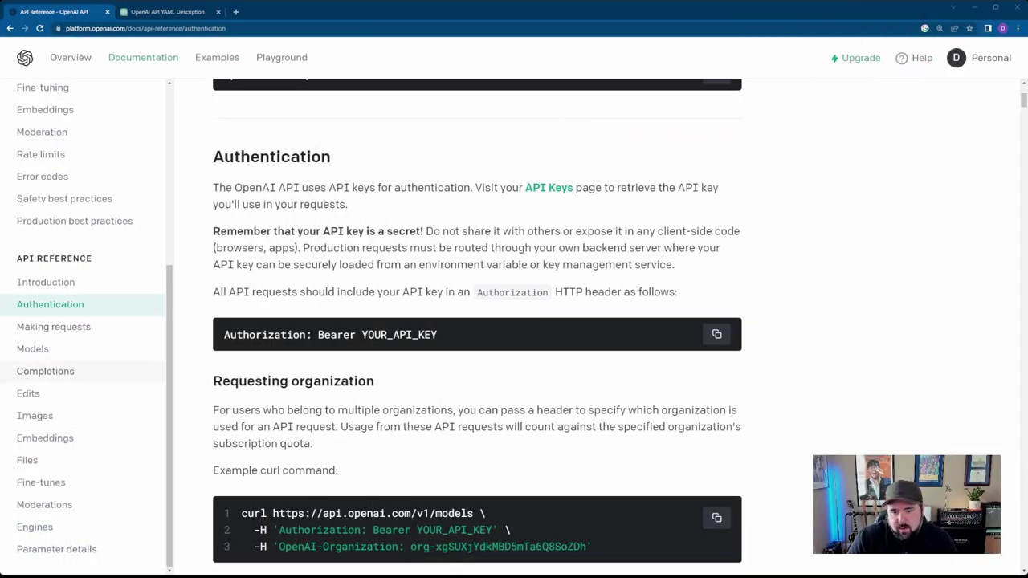
# Switch to the OpenAI API reference and check the method and endpoint URL for creating a completion in the Completions section.
pyautogui.click(45, 371)
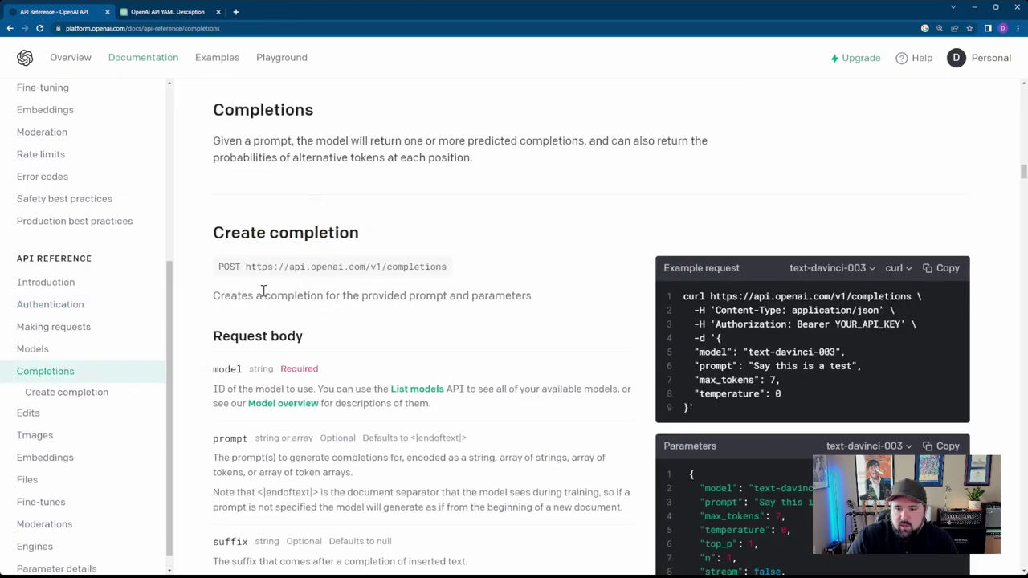
pyautogui.doubleClick(224, 267)
pyautogui.click(276, 266)
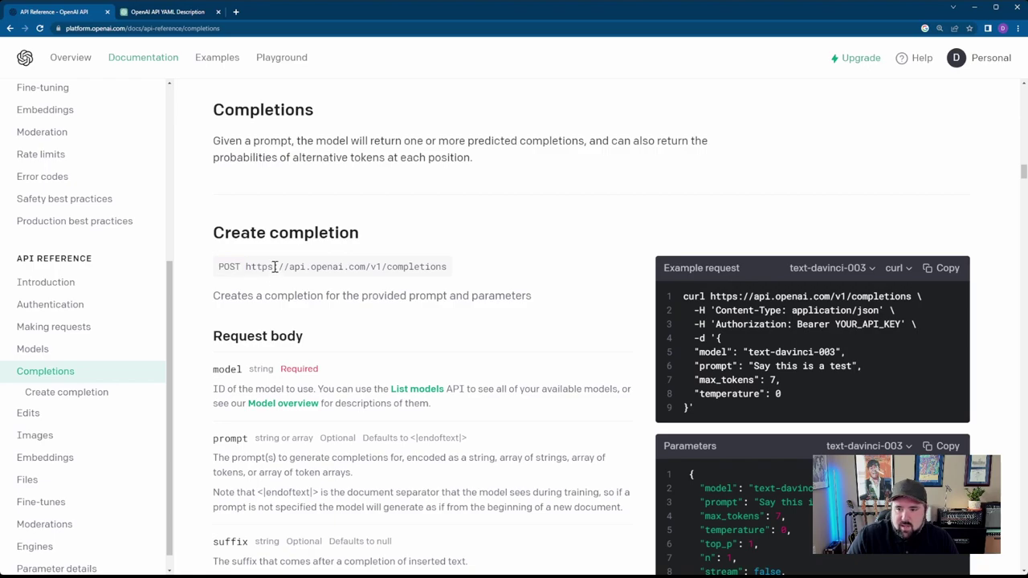
pyautogui.moveTo(246, 266); pyautogui.dragTo(452, 271)
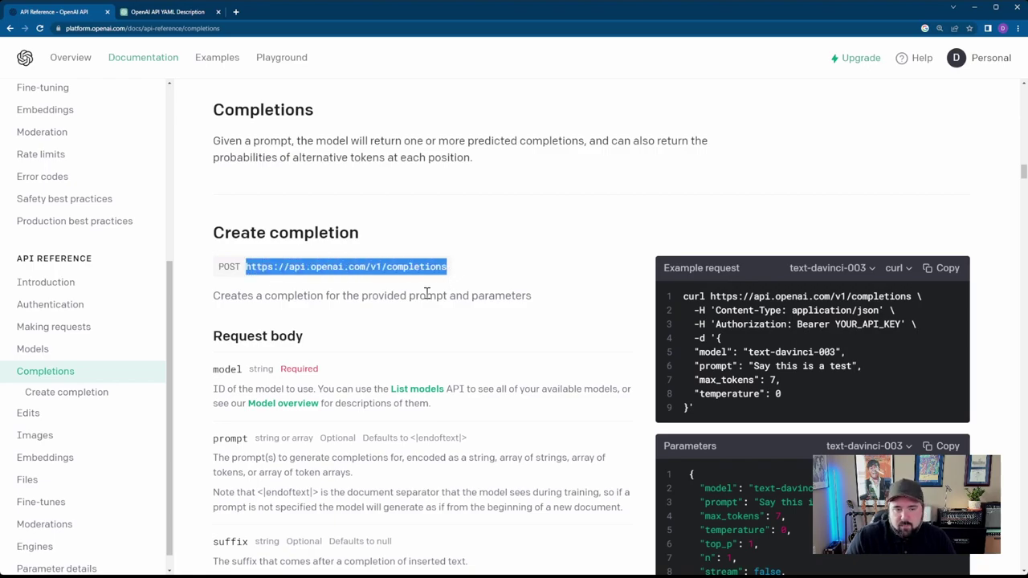
pyautogui.click(351, 274)
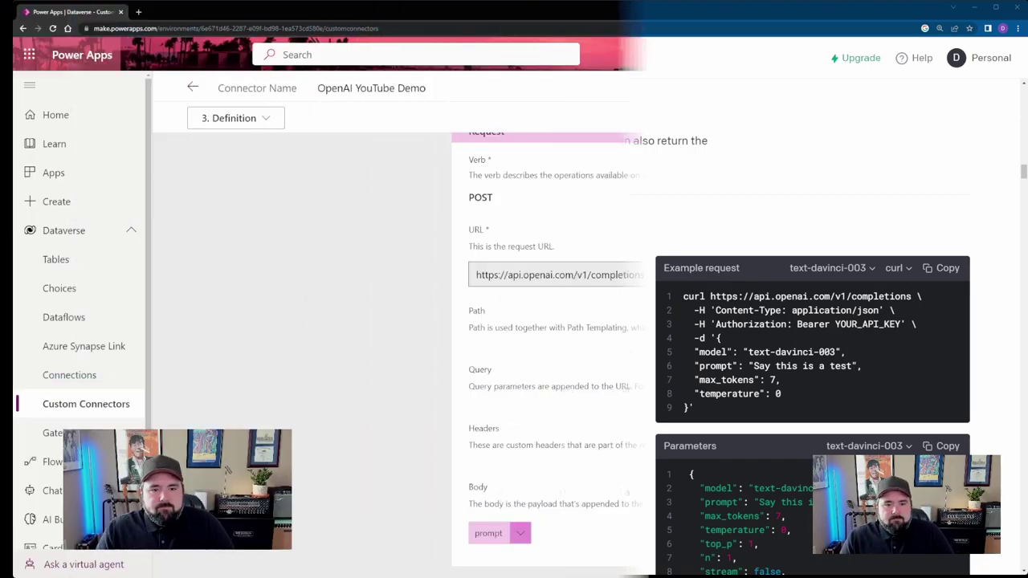
# Switch back to the Power Apps connector and check the request's verb, URL and body parameter against the API reference.
pyautogui.scroll(-1, 448, 419)
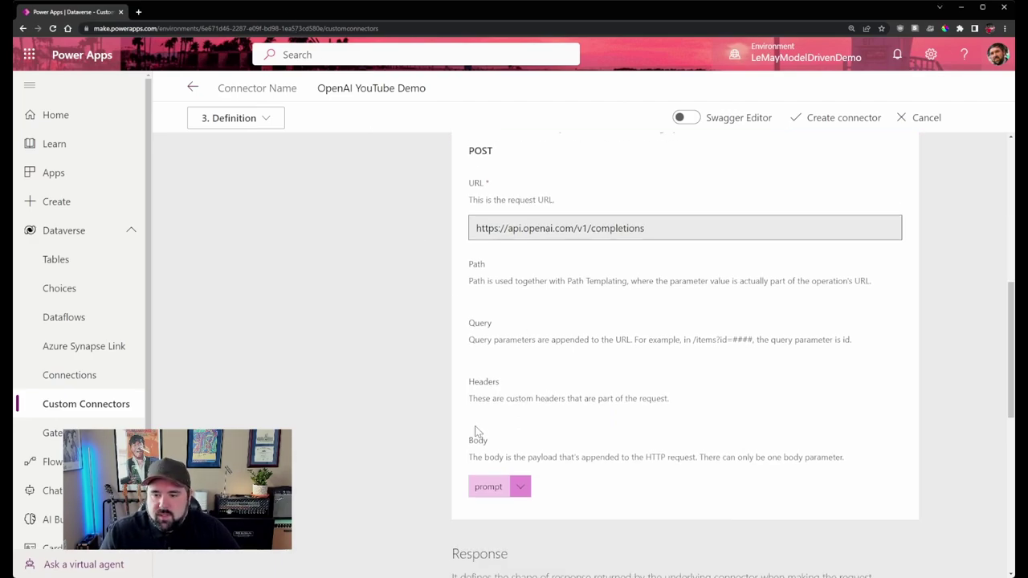
pyautogui.scroll(2, 474, 433)
pyautogui.scroll(-1, 526, 365)
pyautogui.scroll(1, 526, 365)
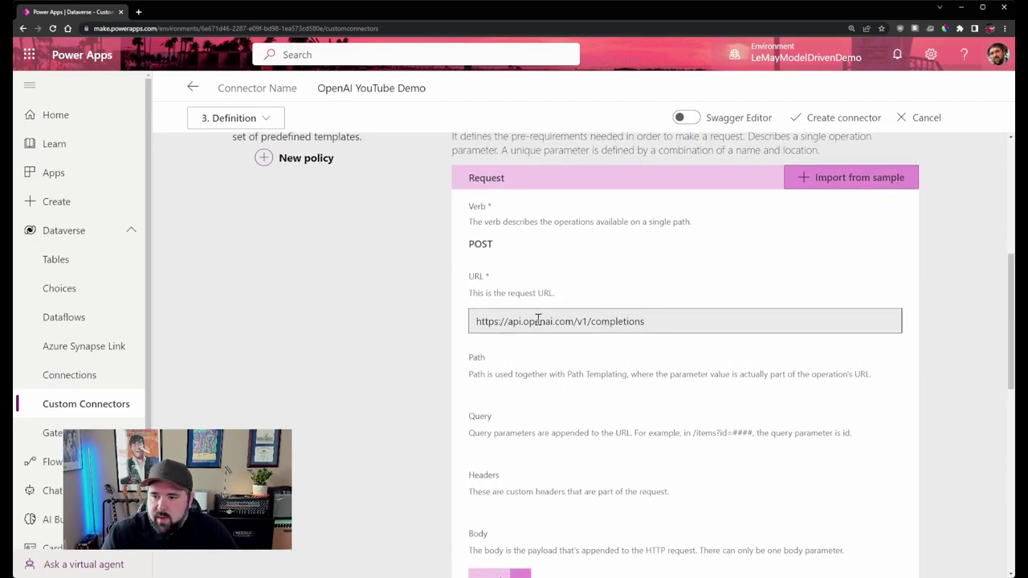
pyautogui.scroll(-3, 707, 317)
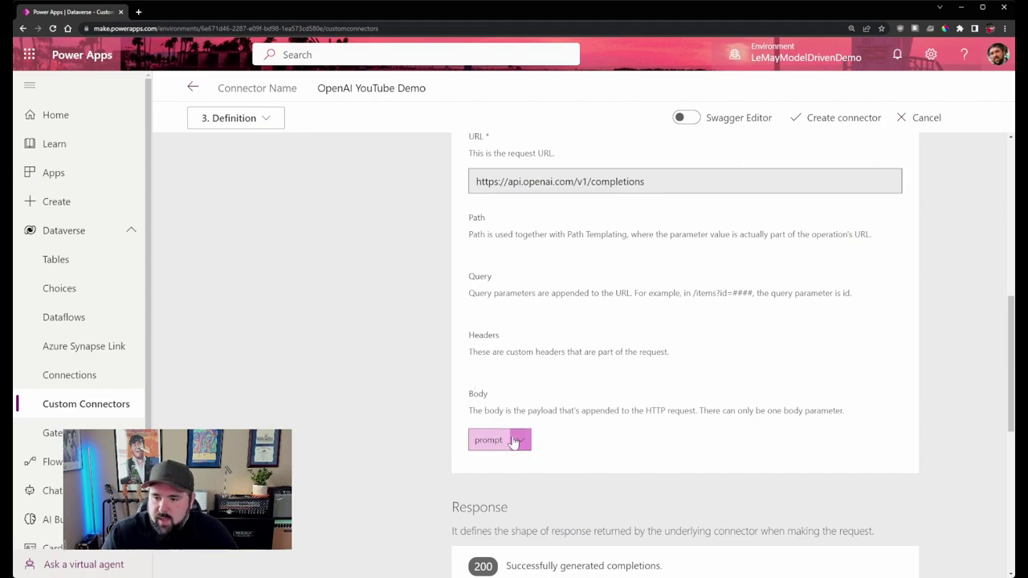
# Open the request's prompt body parameter for editing and review its required, visibility and location settings and its body fields.
pyautogui.scroll(1, 762, 259)
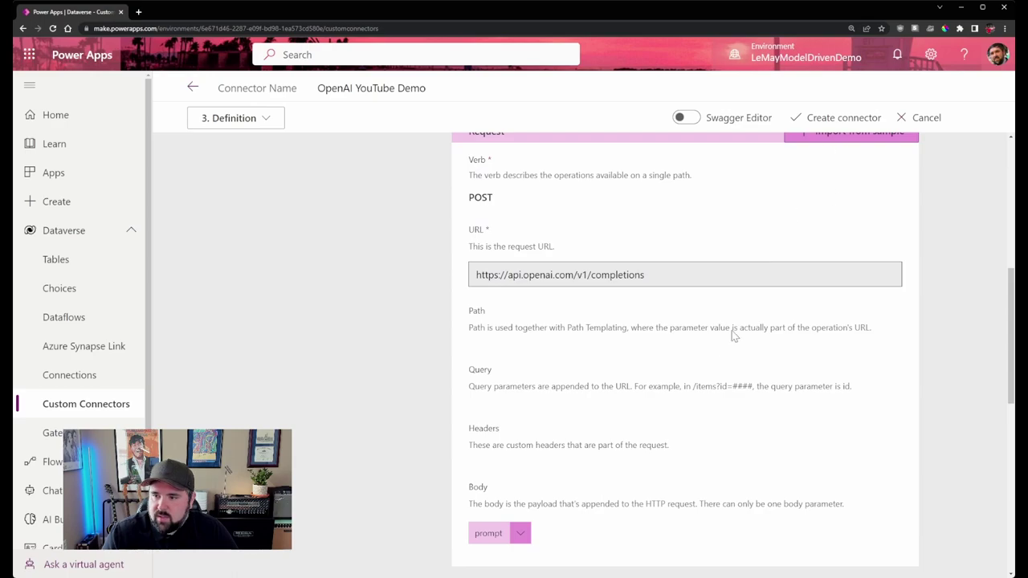
pyautogui.scroll(-1, 734, 335)
pyautogui.click(519, 442)
pyautogui.click(496, 465)
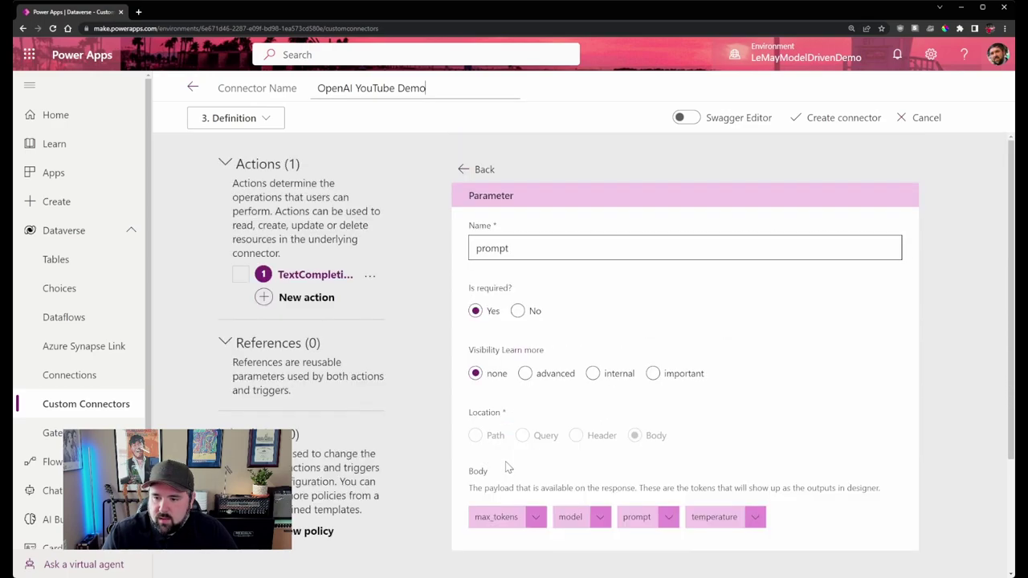
pyautogui.scroll(1, 498, 225)
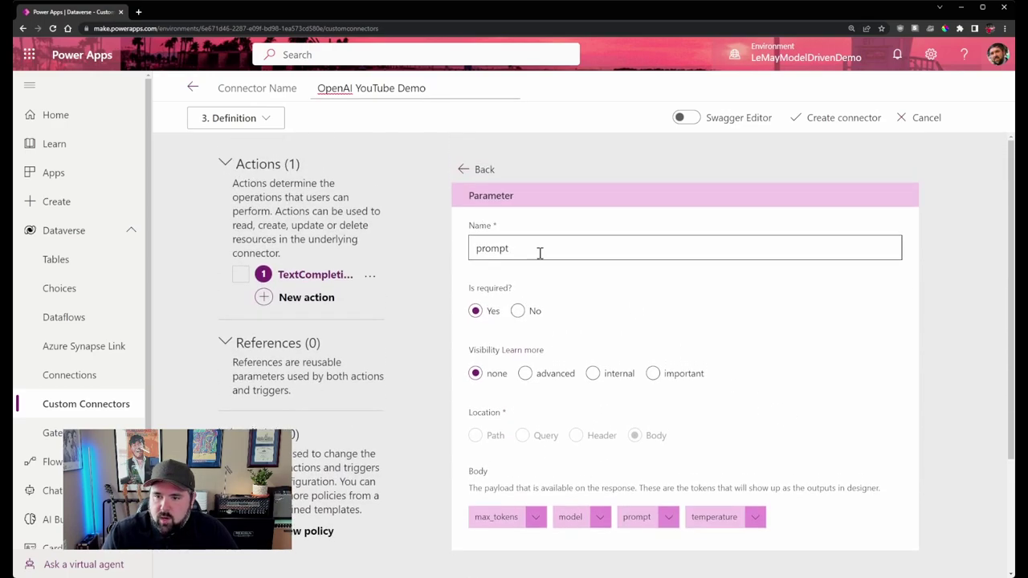
pyautogui.scroll(-1, 595, 321)
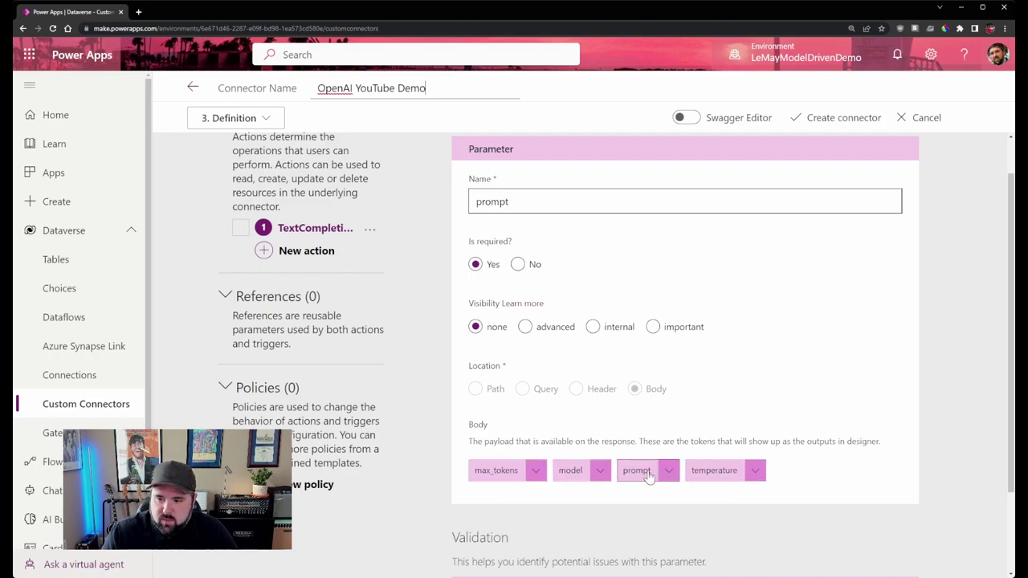
pyautogui.scroll(-1, 685, 475)
pyautogui.scroll(-1, 685, 475)
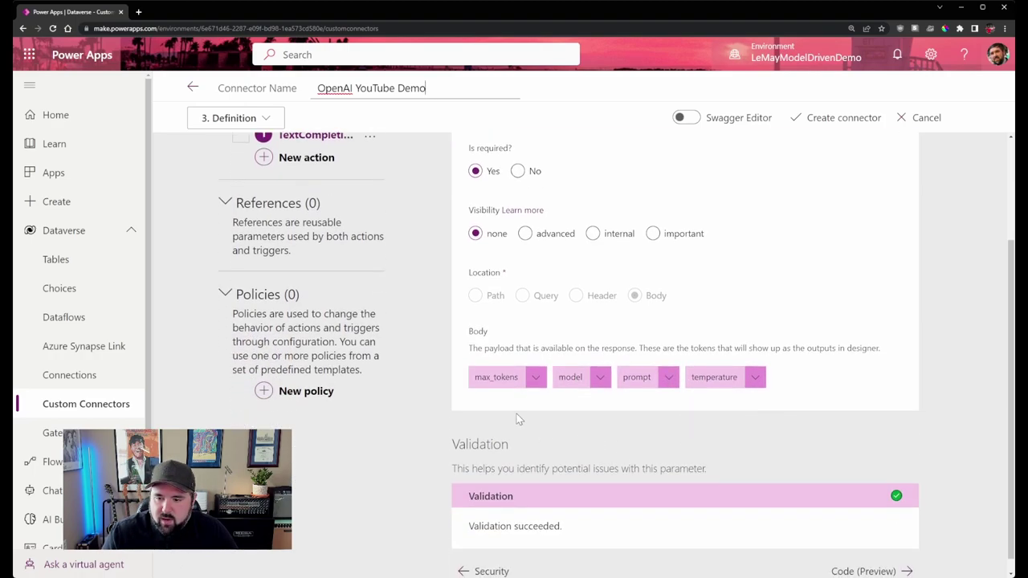
pyautogui.scroll(2, 585, 399)
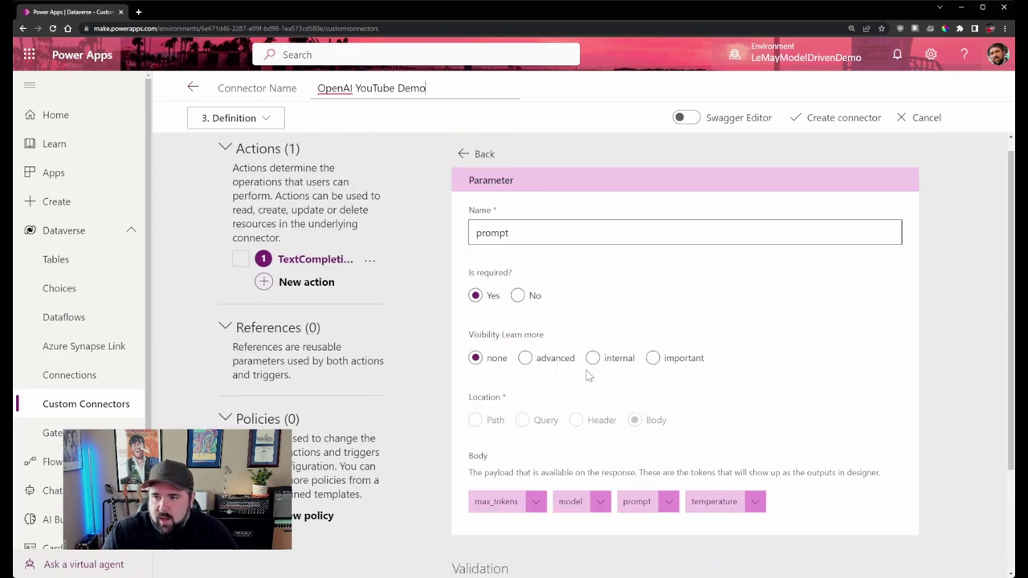
pyautogui.scroll(-2, 643, 332)
# Examine the prompt parameter's schema properties in the connector's Swagger definition, and return to the form view.
pyautogui.click(679, 117)
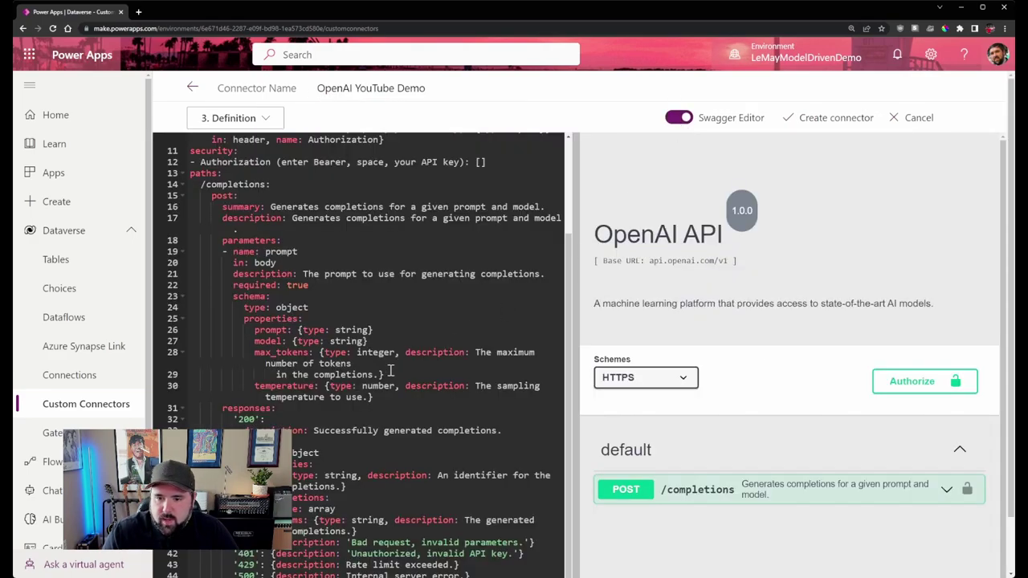
pyautogui.scroll(-1, 386, 376)
pyautogui.moveTo(254, 283); pyautogui.dragTo(407, 351)
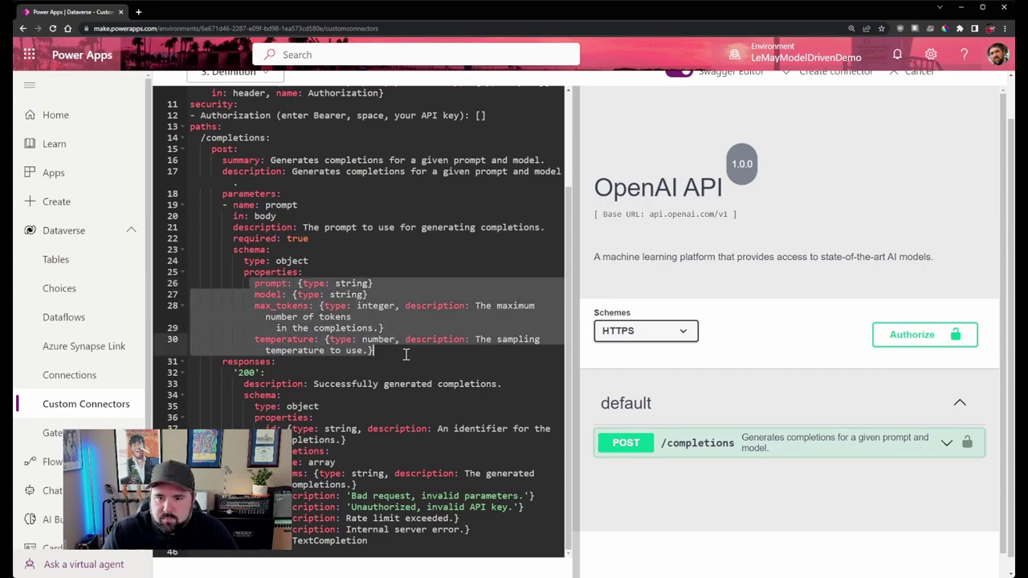
pyautogui.click(255, 129)
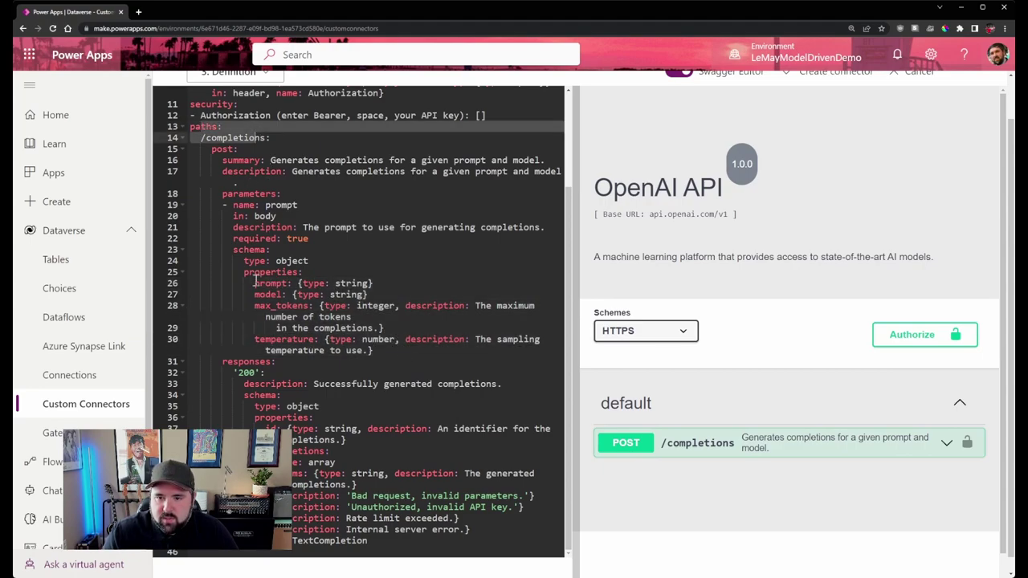
pyautogui.moveTo(254, 282); pyautogui.dragTo(382, 350)
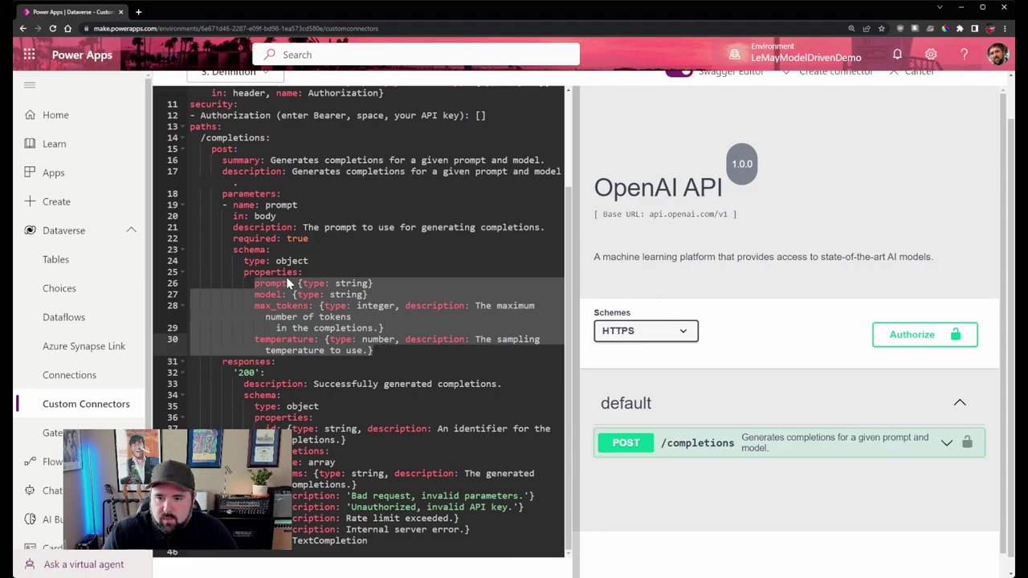
pyautogui.scroll(3, 401, 327)
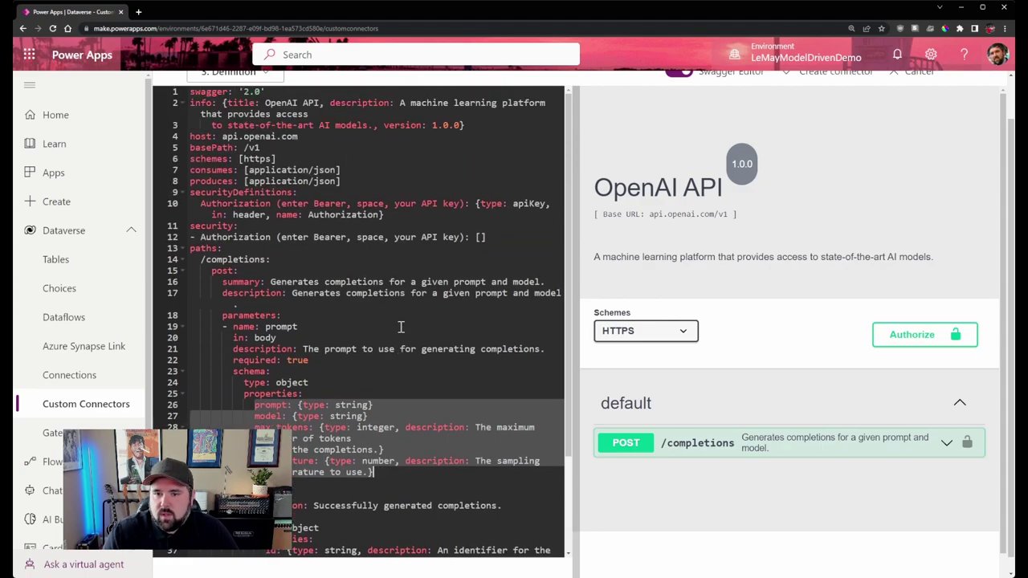
pyautogui.scroll(-3, 473, 340)
pyautogui.scroll(3, 454, 338)
pyautogui.scroll(1, 668, 162)
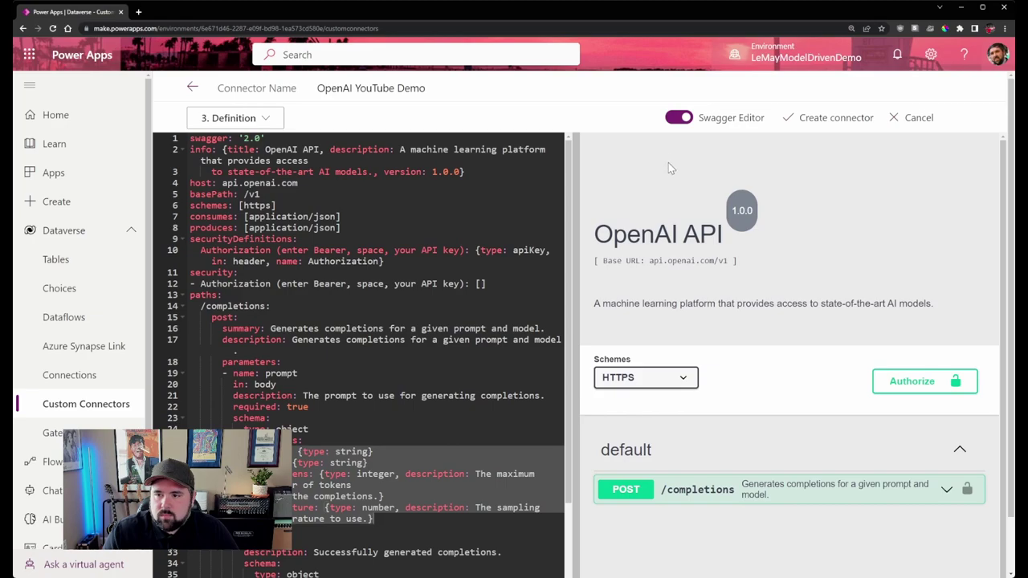
pyautogui.click(678, 117)
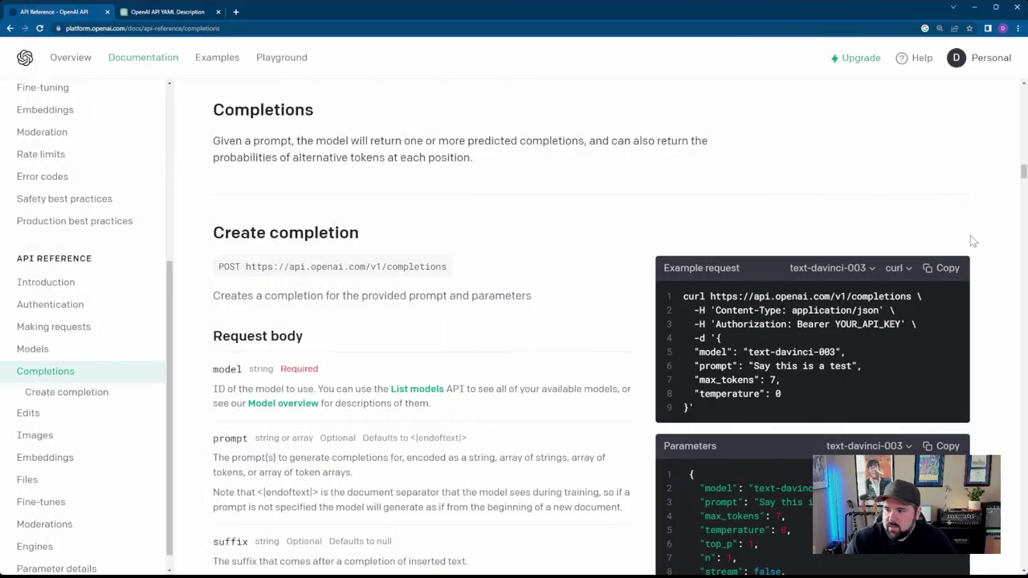
# Switch to the OpenAI API reference and examine the request body of the Create completion example, including its prompt field.
pyautogui.scroll(-2, 999, 333)
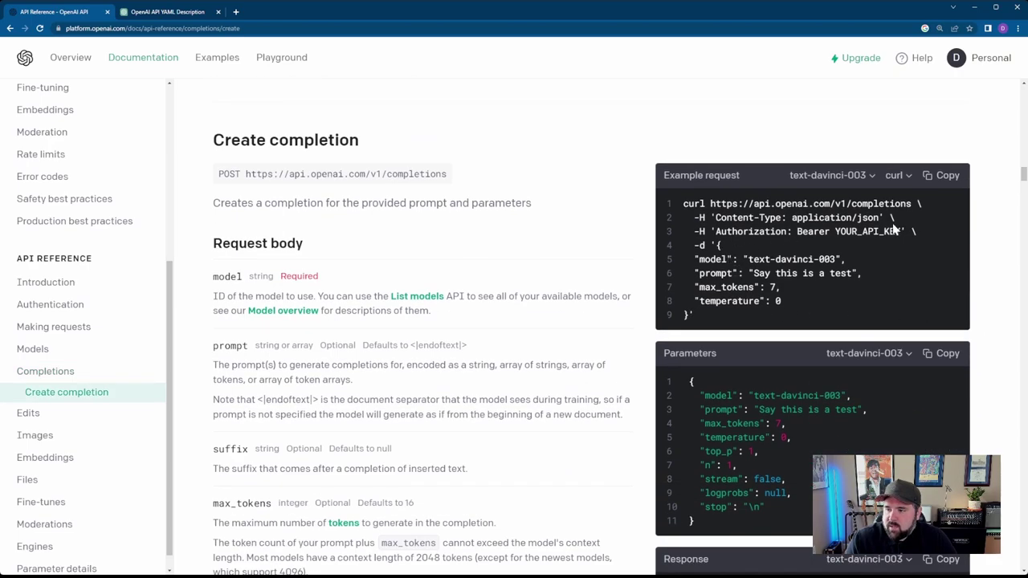
pyautogui.moveTo(718, 245); pyautogui.dragTo(689, 315)
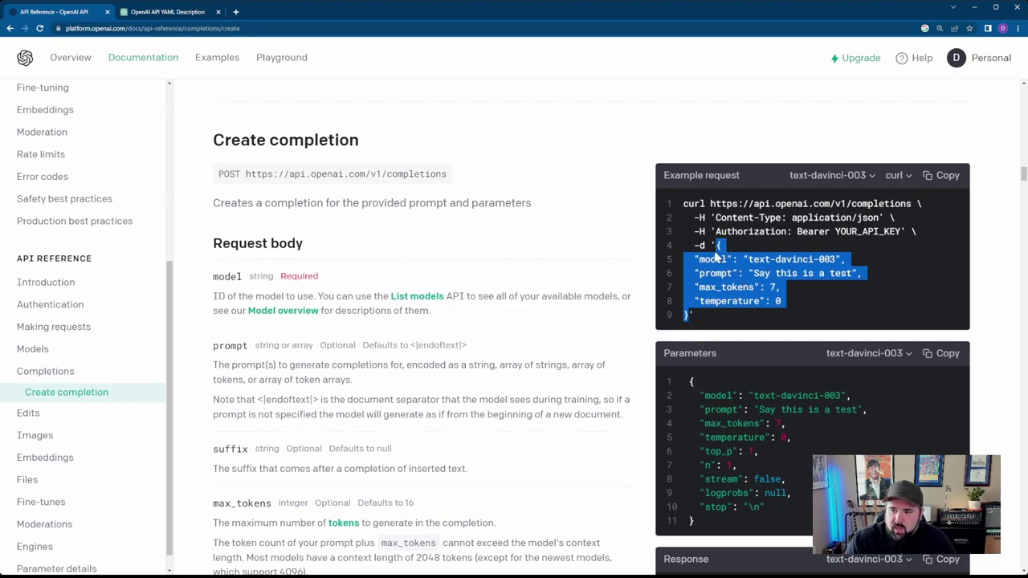
pyautogui.scroll(-3, 734, 249)
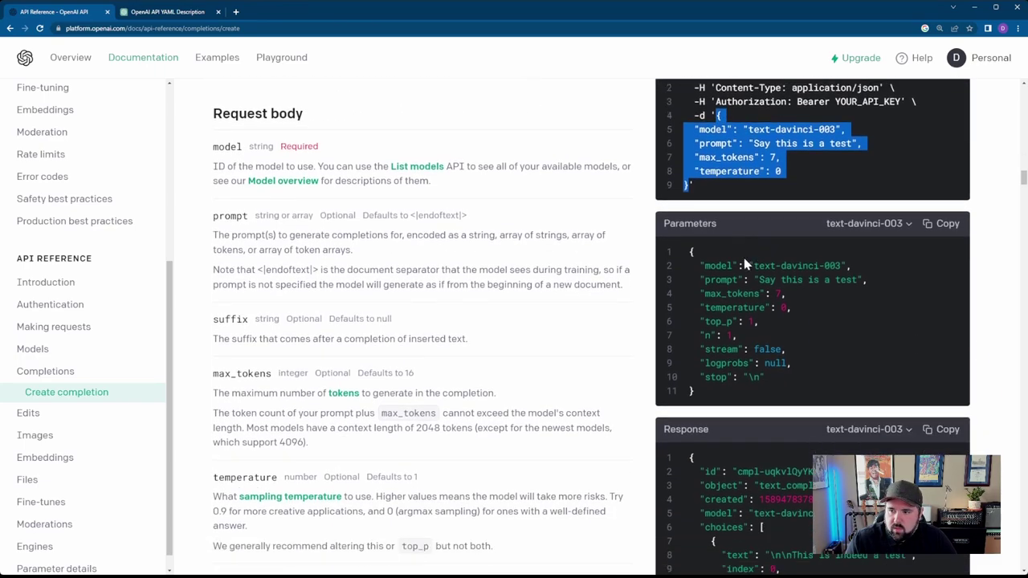
pyautogui.scroll(-1, 733, 223)
pyautogui.scroll(3, 743, 240)
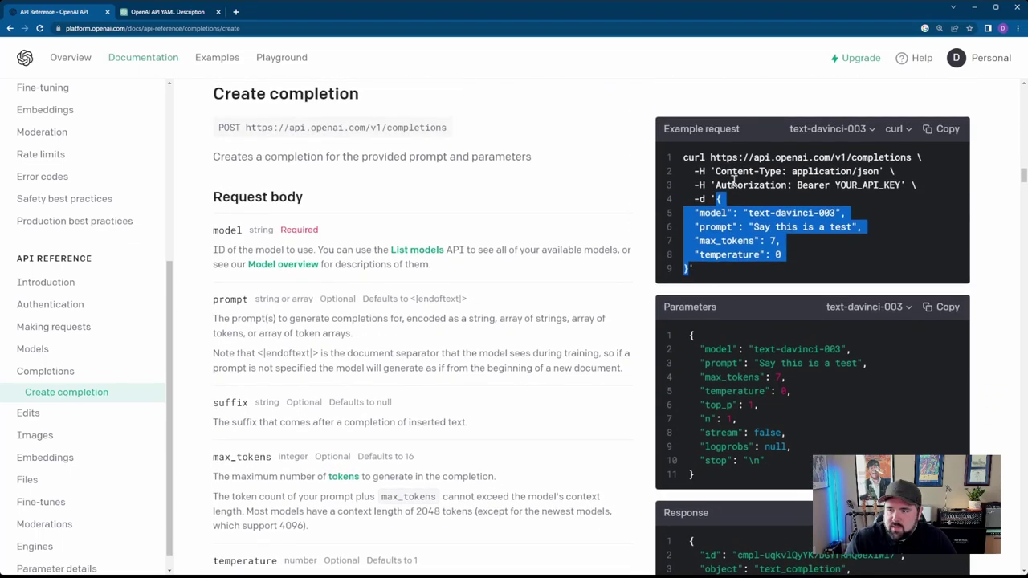
pyautogui.moveTo(697, 228); pyautogui.dragTo(741, 228)
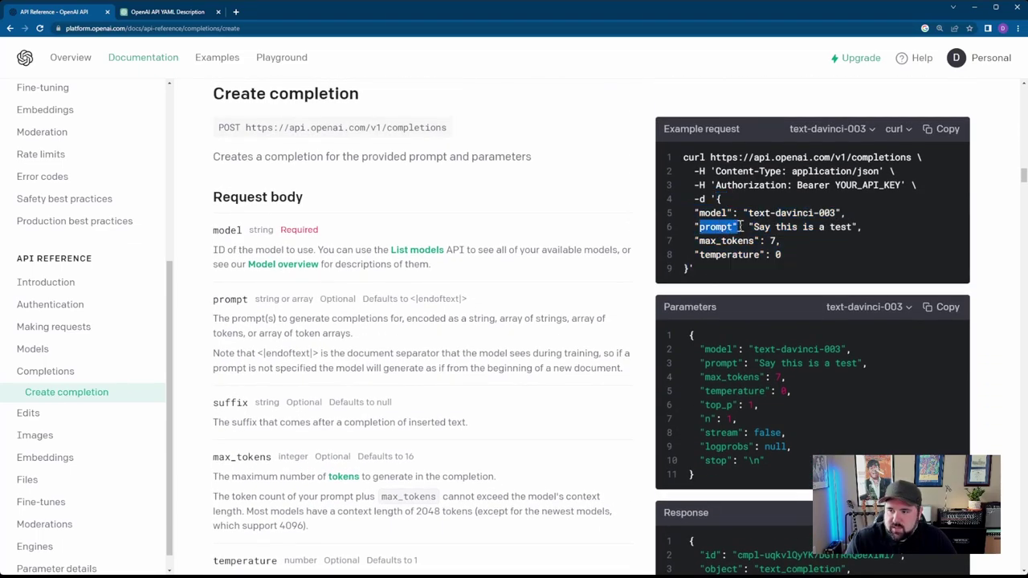
pyautogui.click(821, 254)
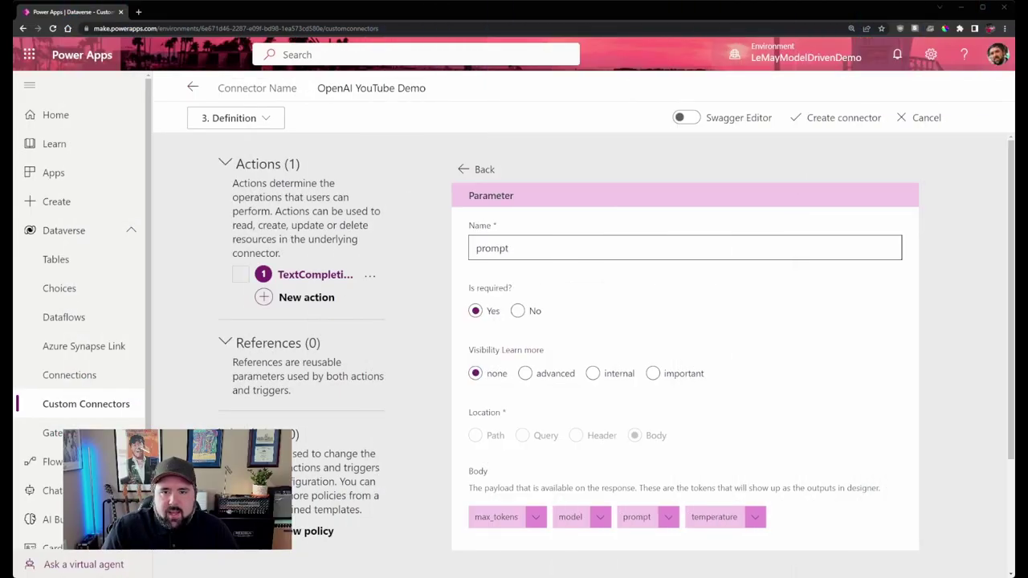
# Switch back to the Power Apps connector, check the prompt parameter's body fields and validation, and create the connector.
pyautogui.scroll(-2, 433, 321)
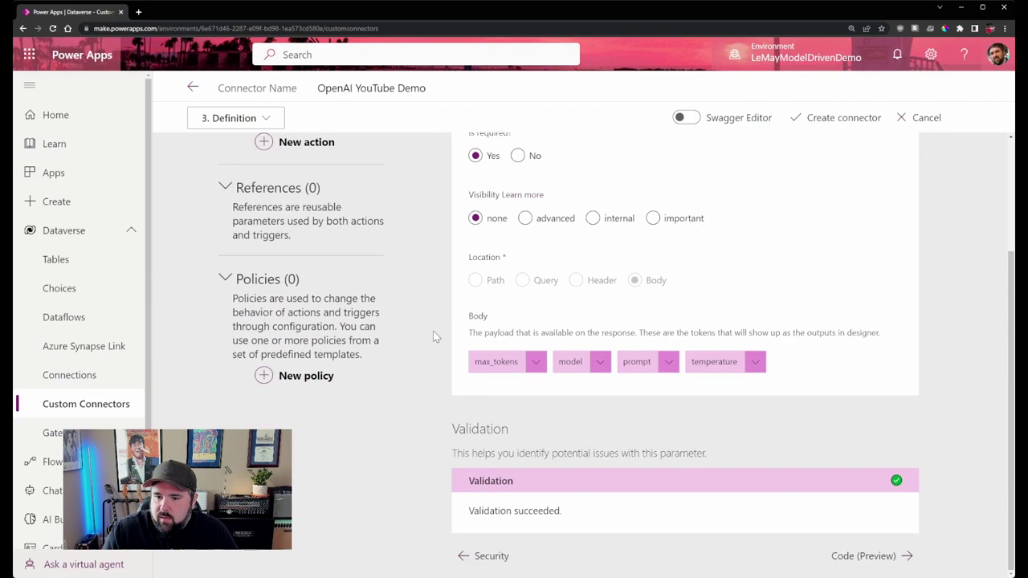
pyautogui.scroll(2, 436, 344)
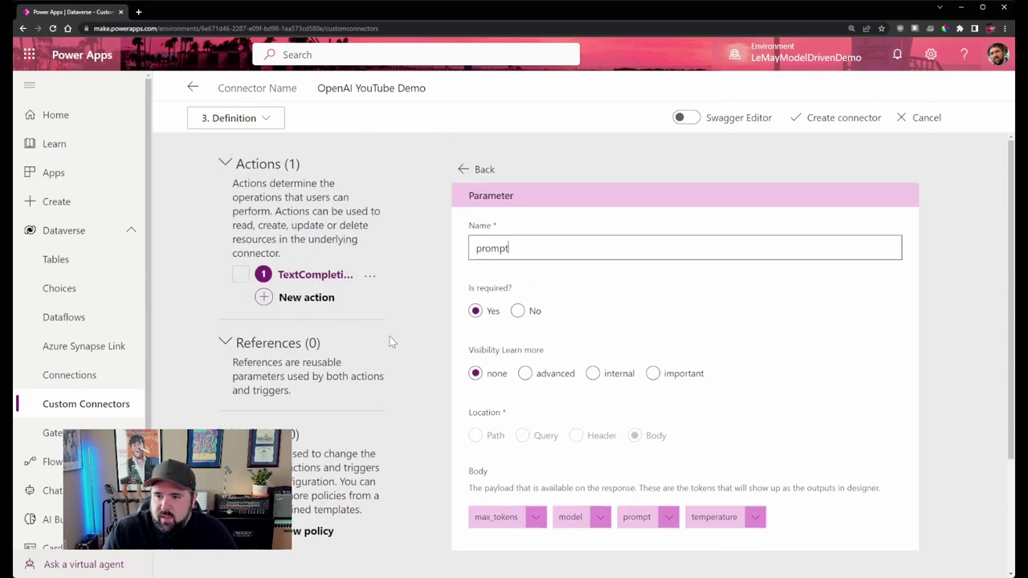
pyautogui.click(841, 120)
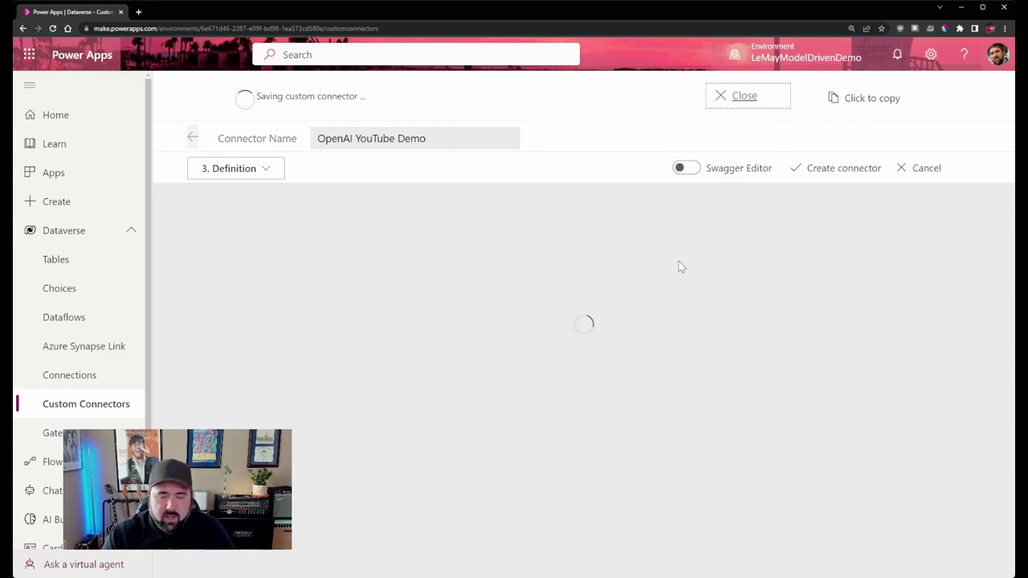
# Review the saved action's response definitions and its validation section.
pyautogui.scroll(-10, 894, 234)
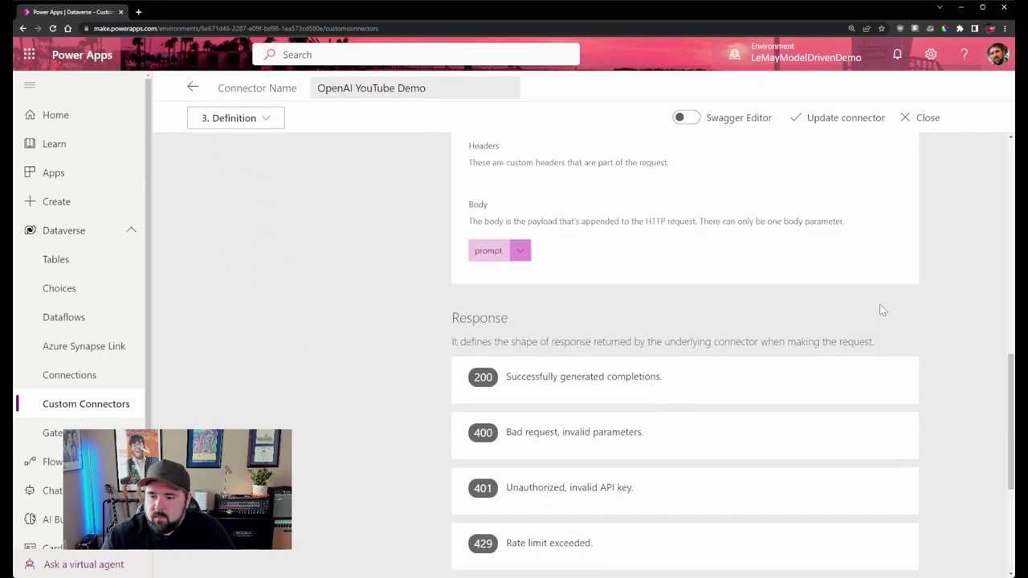
pyautogui.scroll(-3, 882, 310)
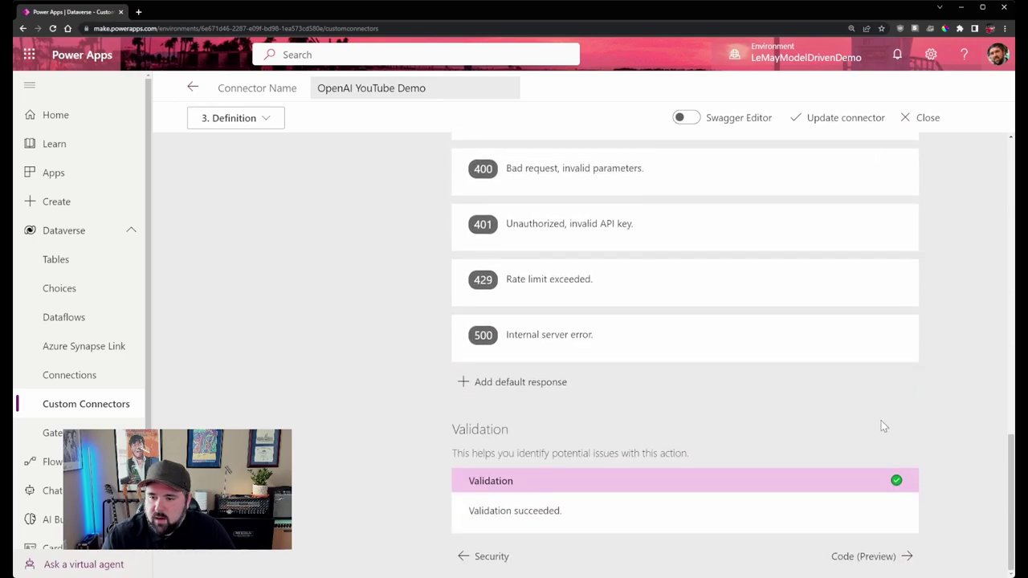
pyautogui.scroll(3, 882, 426)
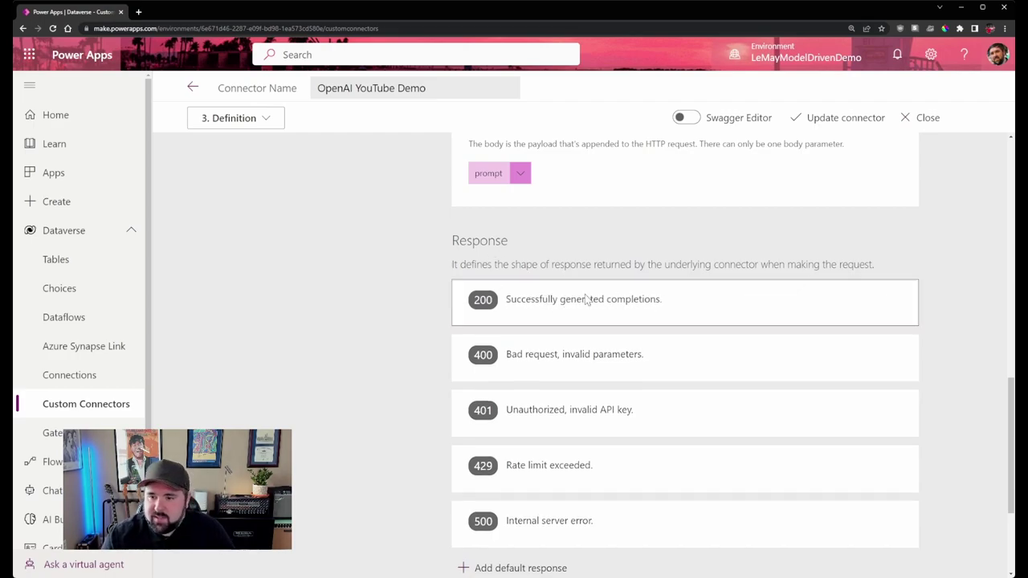
pyautogui.scroll(3, 592, 298)
pyautogui.scroll(-3, 552, 445)
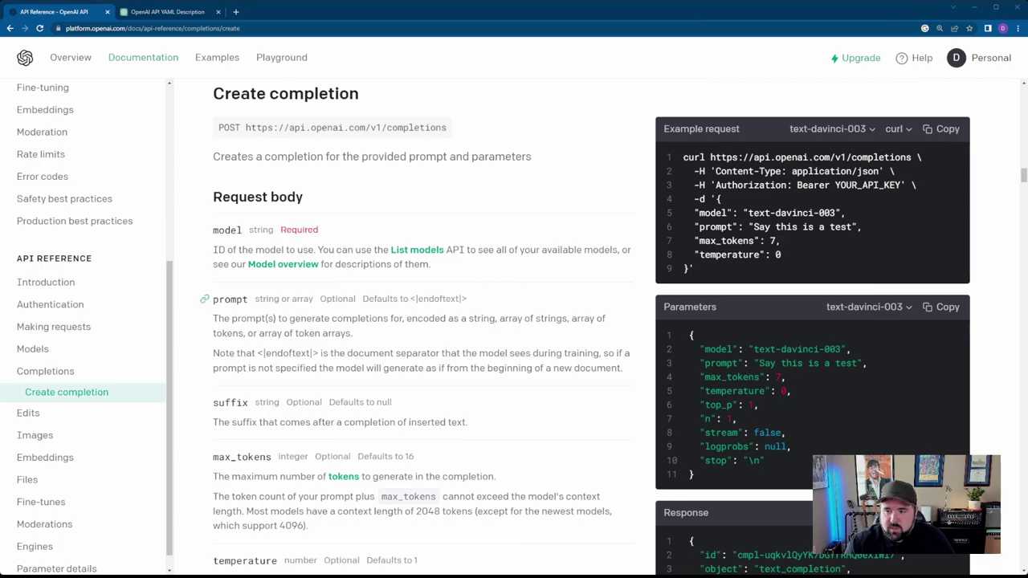
# Switch to the OpenAI API reference and examine the sample JSON response for creating a completion.
pyautogui.scroll(-5, 585, 326)
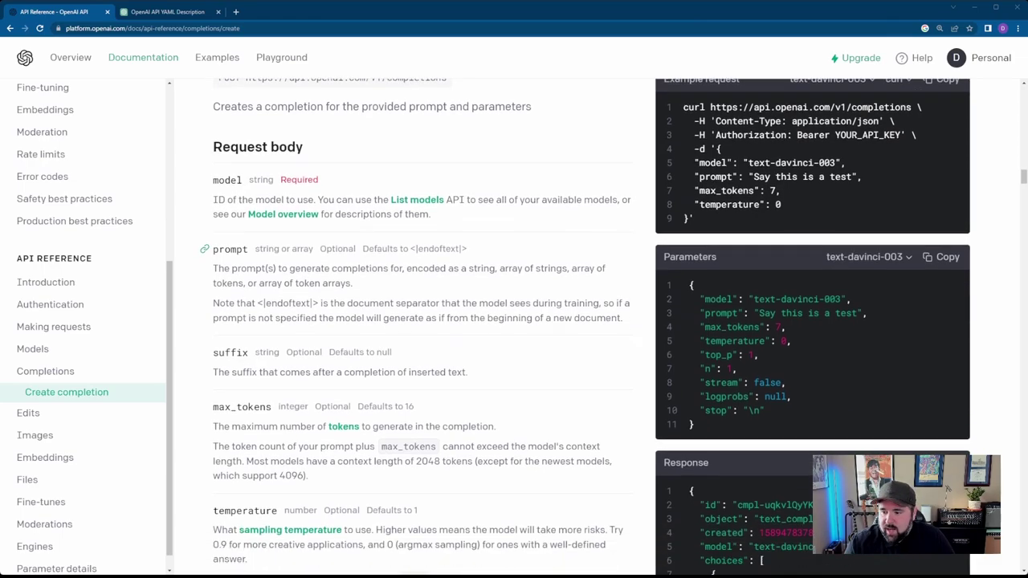
pyautogui.scroll(-1, 584, 326)
pyautogui.scroll(-1, 584, 326)
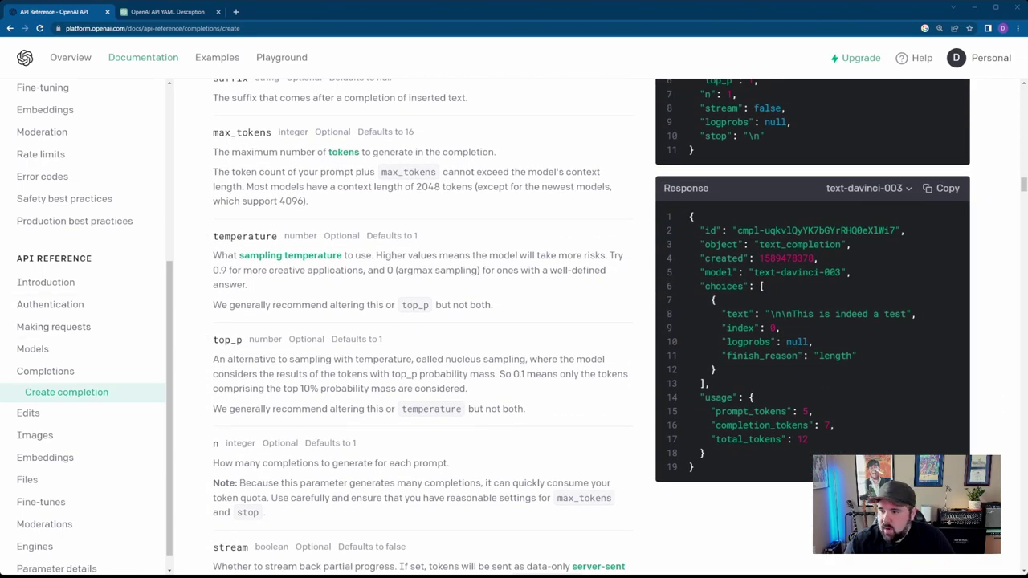
pyautogui.moveTo(689, 215); pyautogui.dragTo(739, 387)
pyautogui.click(737, 398)
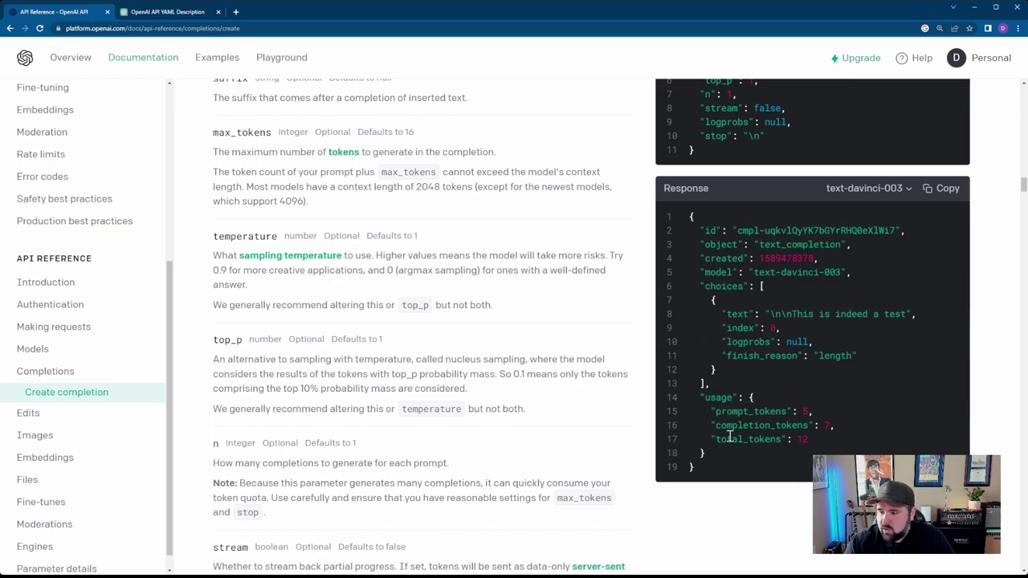
pyautogui.moveTo(690, 215); pyautogui.dragTo(744, 452)
pyautogui.click(745, 452)
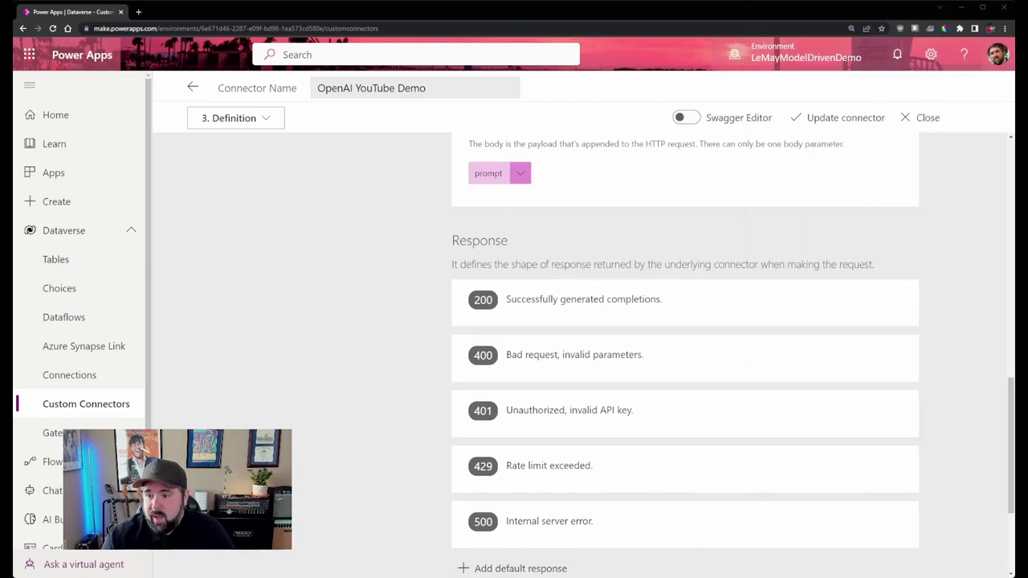
# Switch back to the Power Apps connector editor, check the action's validation section, and open the connector's Test page.
pyautogui.scroll(-3, 685, 281)
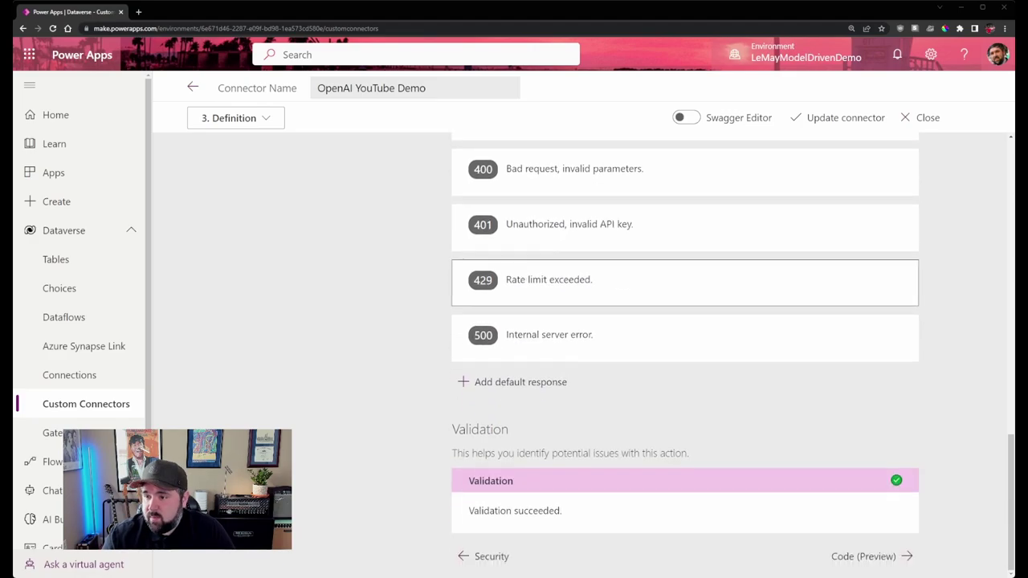
pyautogui.scroll(10, 303, 151)
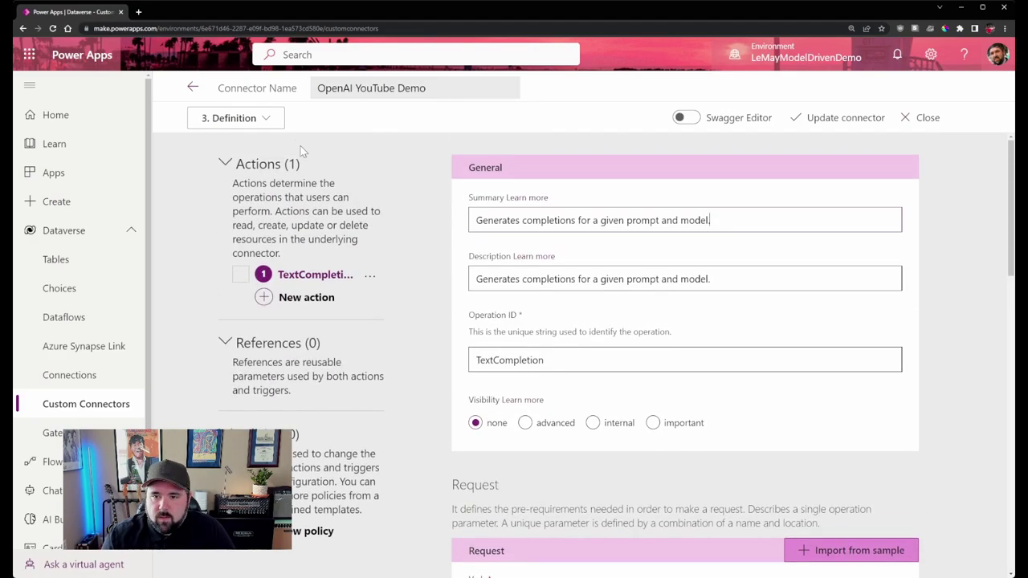
pyautogui.click(265, 119)
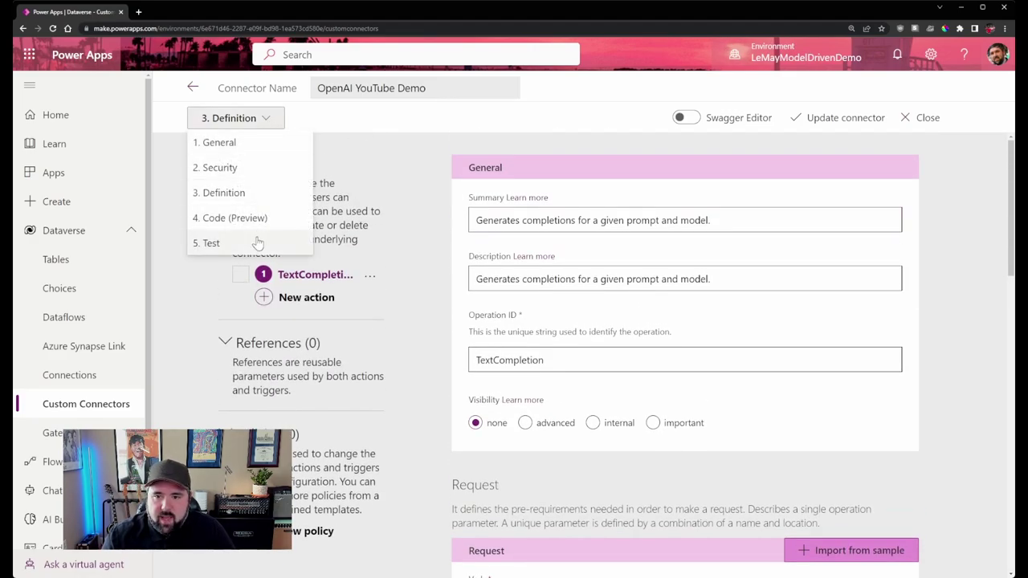
pyautogui.click(211, 243)
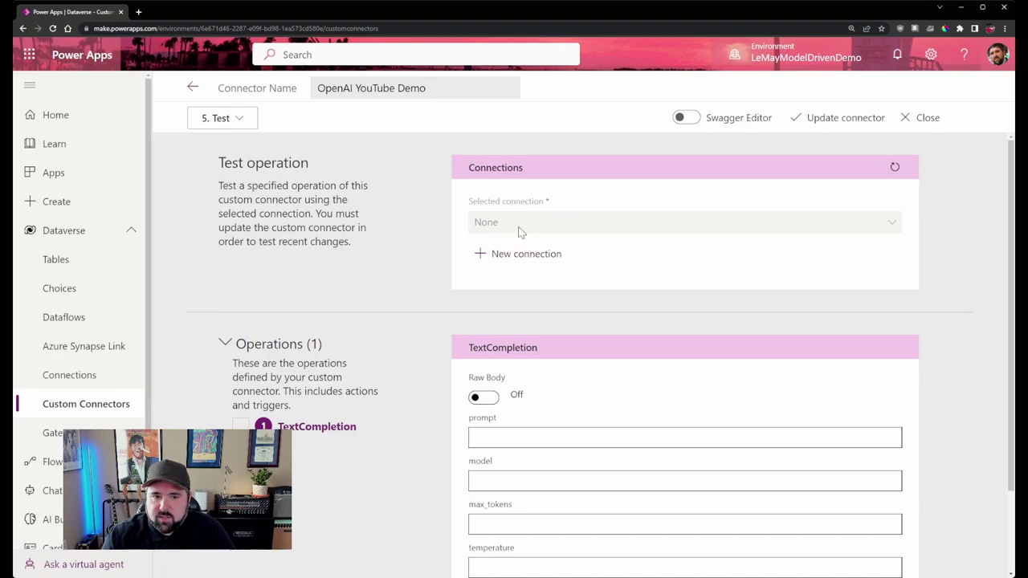
# Create a new connection for the connector, entering Bearer, a space and the API key as the authorization value.
pyautogui.click(499, 253)
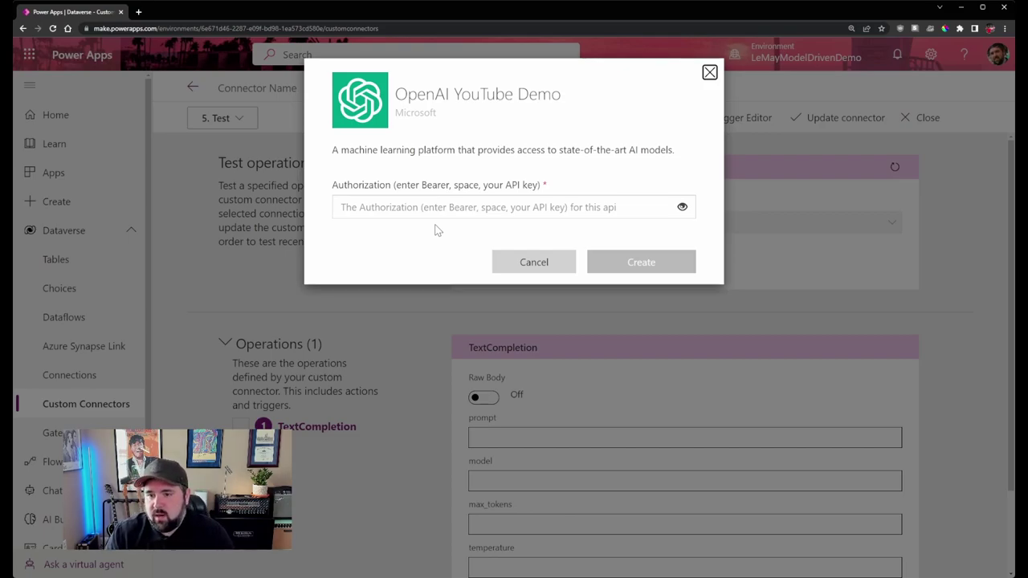
pyautogui.moveTo(333, 184); pyautogui.dragTo(500, 212)
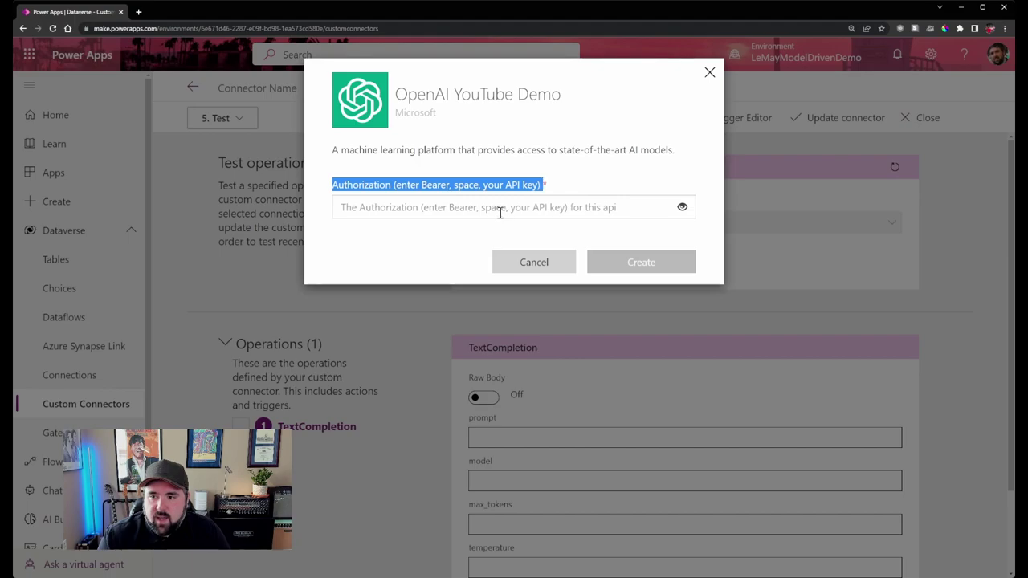
pyautogui.click(421, 212)
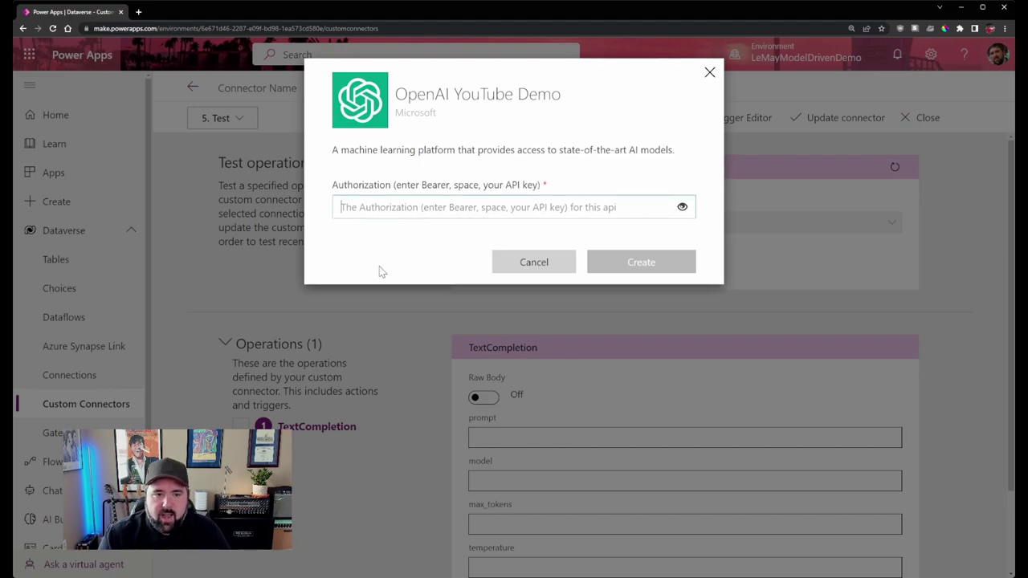
pyautogui.write('B')
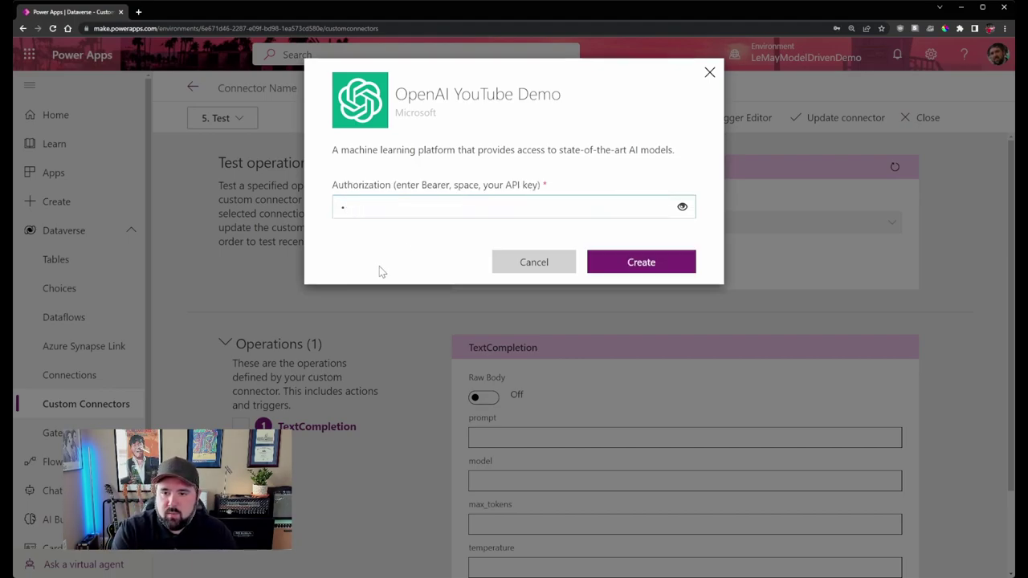
pyautogui.write('ear')
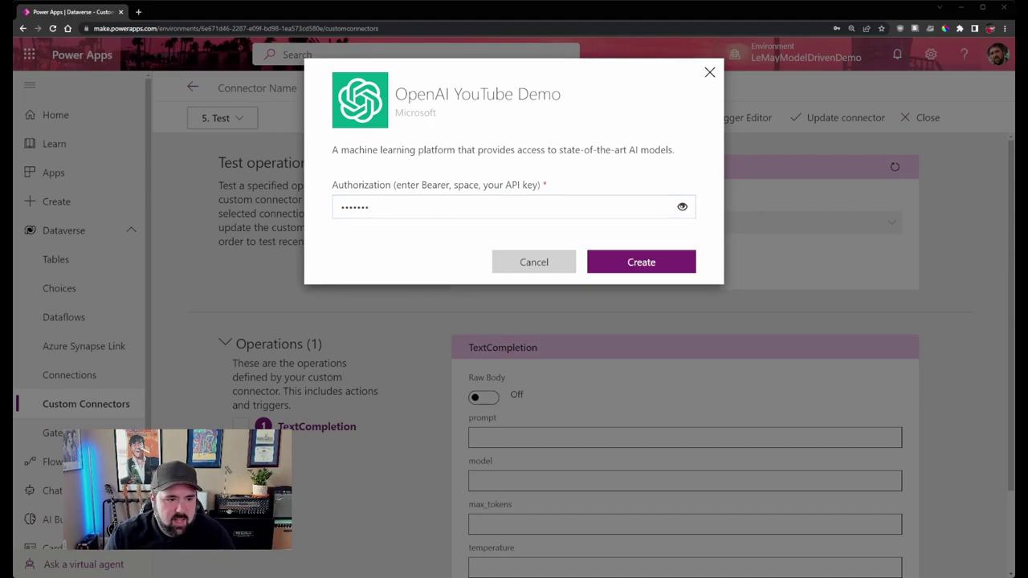
pyautogui.hotkey('ctrl', 'v')
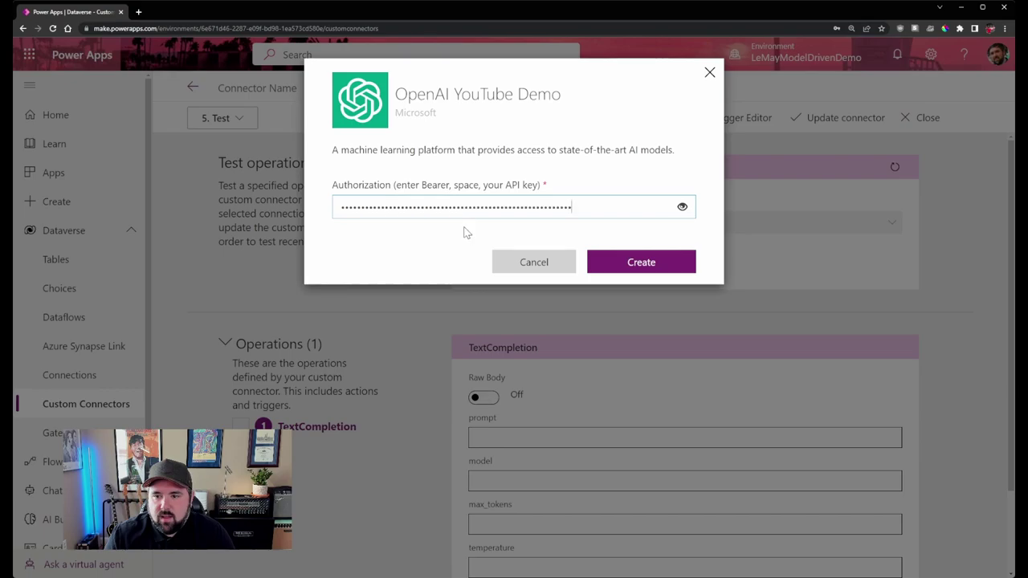
pyautogui.click(682, 207)
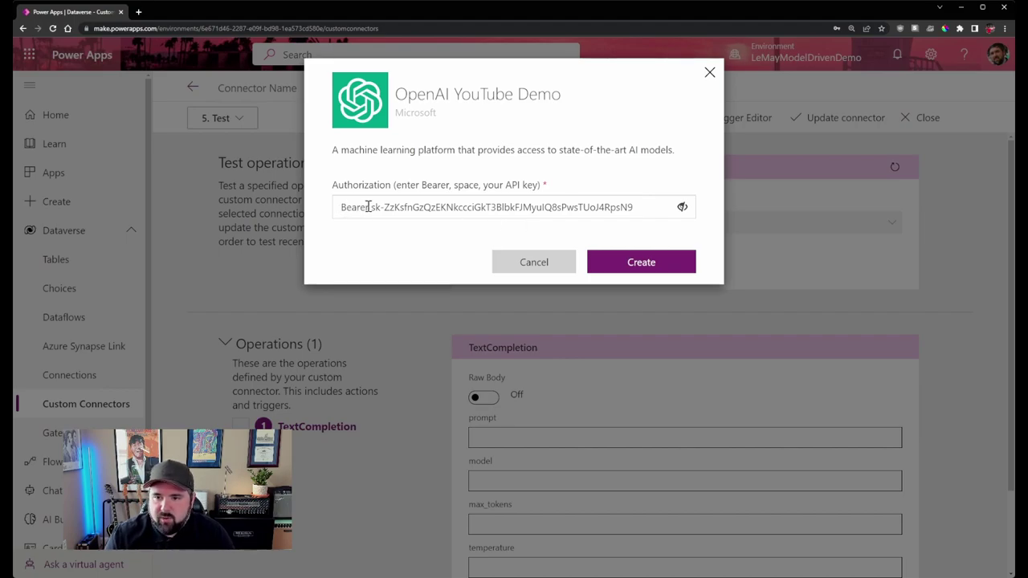
pyautogui.click(653, 262)
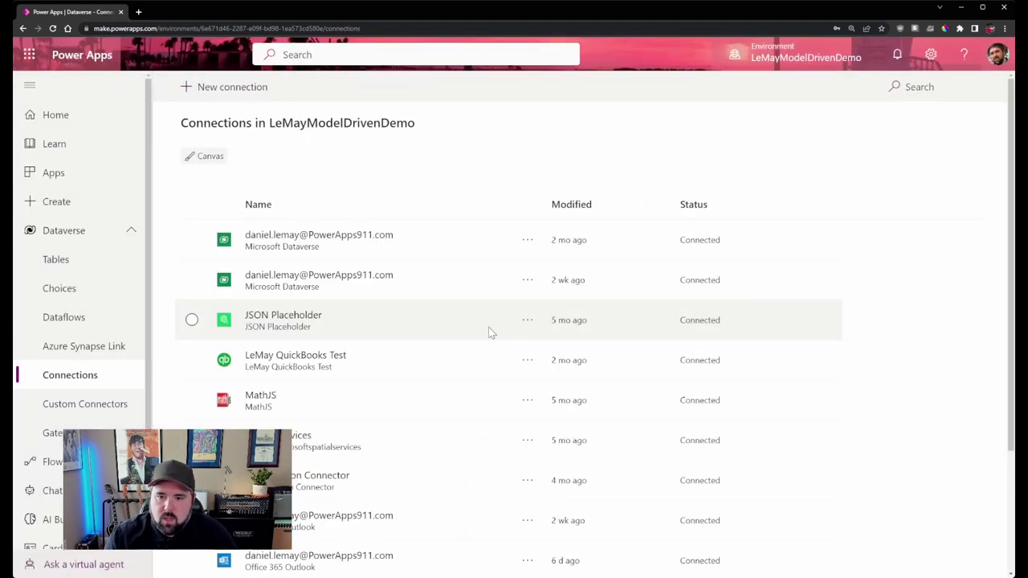
# Look through the environment's connections list for the new OpenAI YouTube Demo connection.
pyautogui.scroll(-1, 313, 305)
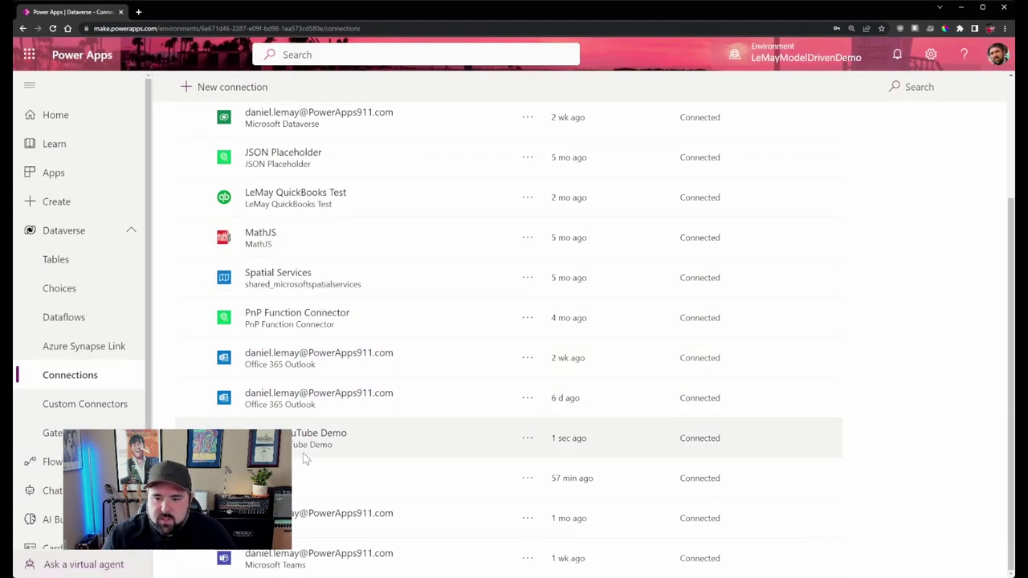
pyautogui.scroll(-2, 409, 316)
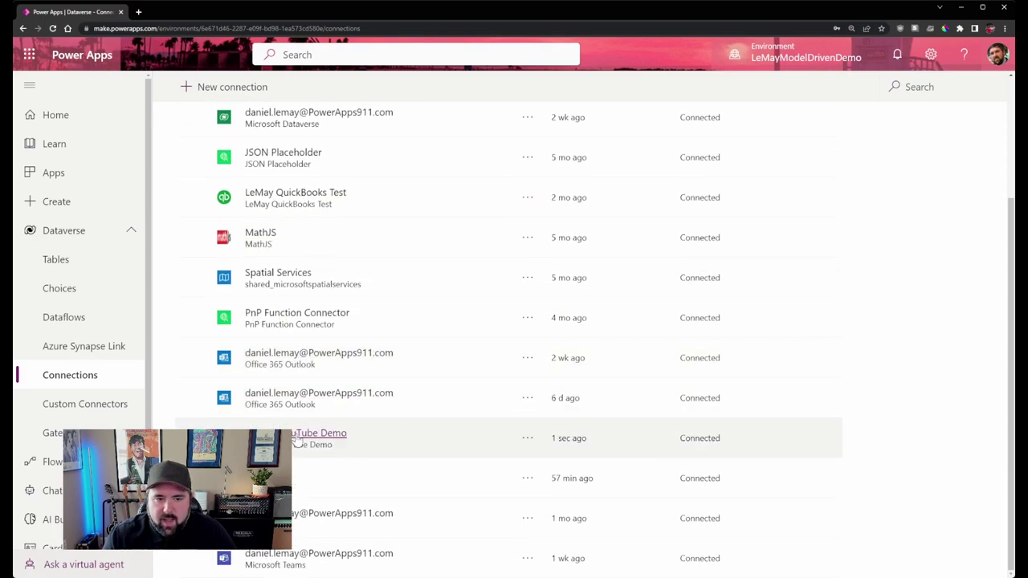
pyautogui.scroll(2, 345, 442)
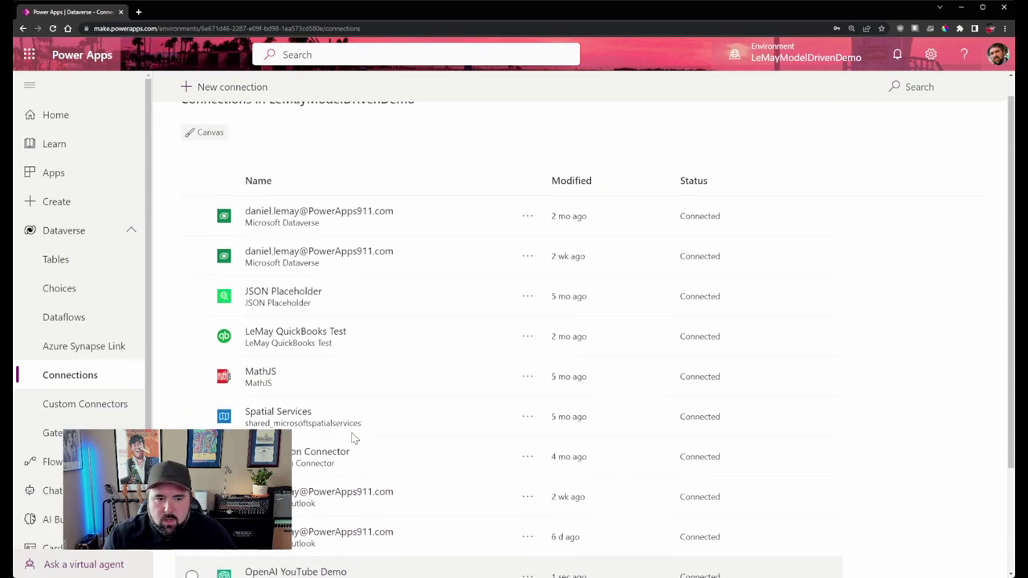
pyautogui.scroll(-1, 370, 449)
pyautogui.scroll(2, 360, 466)
pyautogui.scroll(-2, 356, 498)
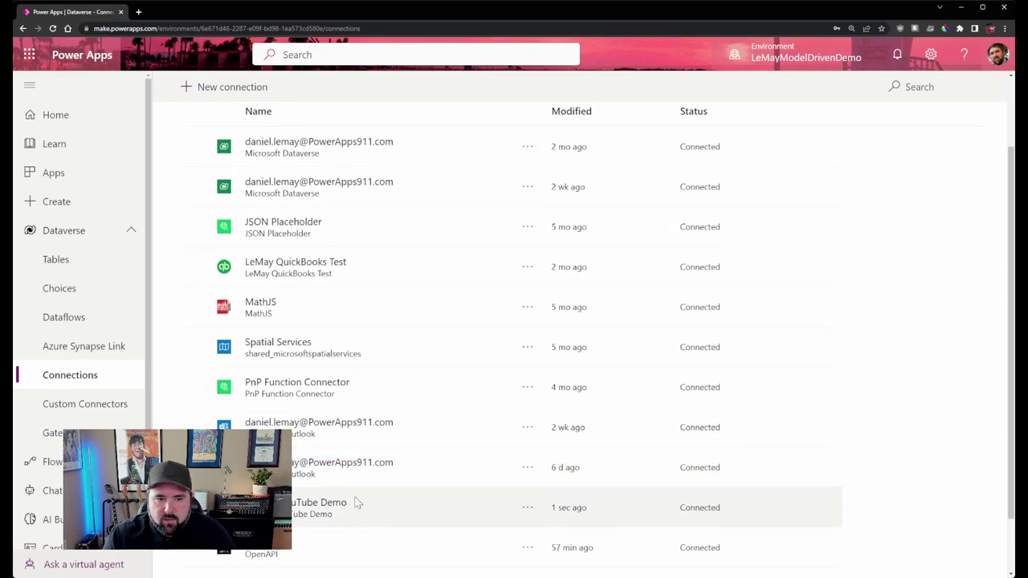
pyautogui.scroll(-1, 345, 502)
pyautogui.scroll(-1, 339, 502)
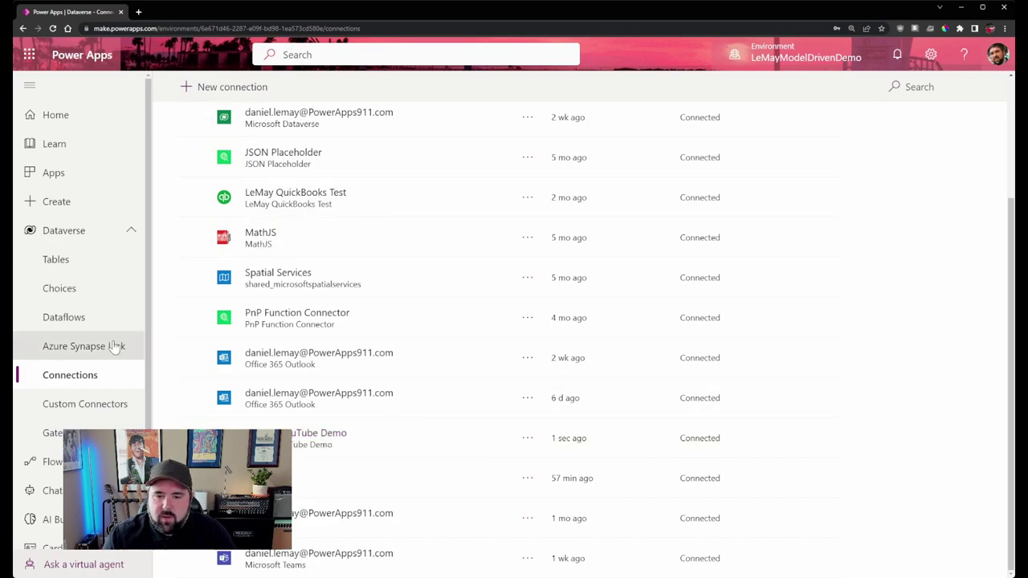
# Reopen the OpenAI YouTube Demo custom connector for editing and go to the TextCompletion fields on its Test page.
pyautogui.click(85, 407)
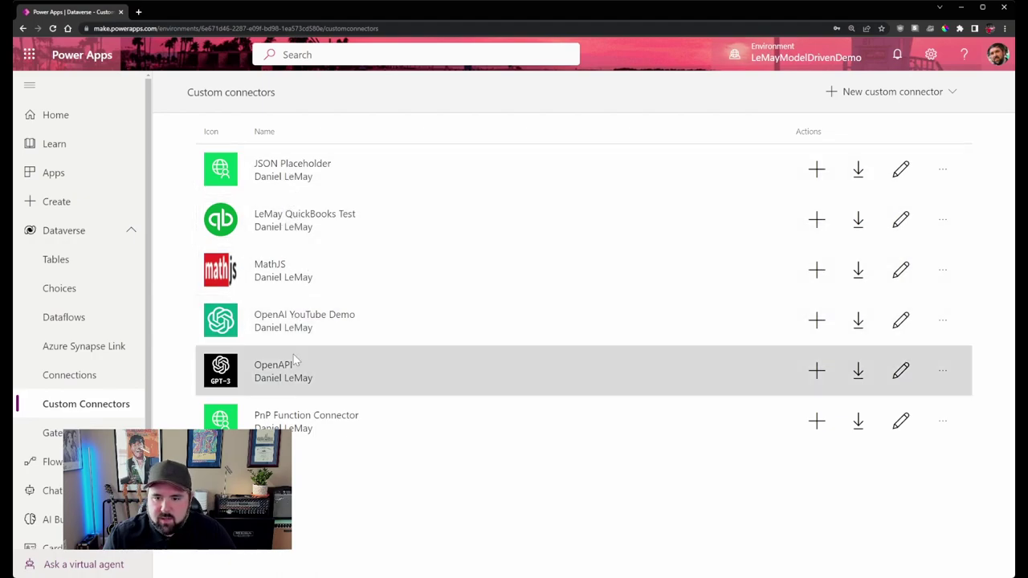
pyautogui.click(327, 326)
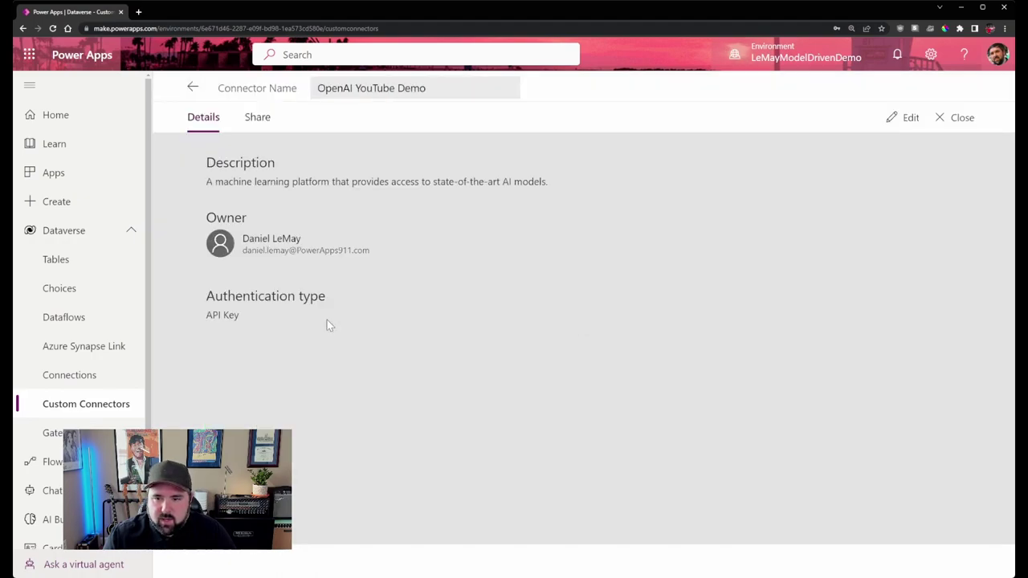
pyautogui.click(906, 118)
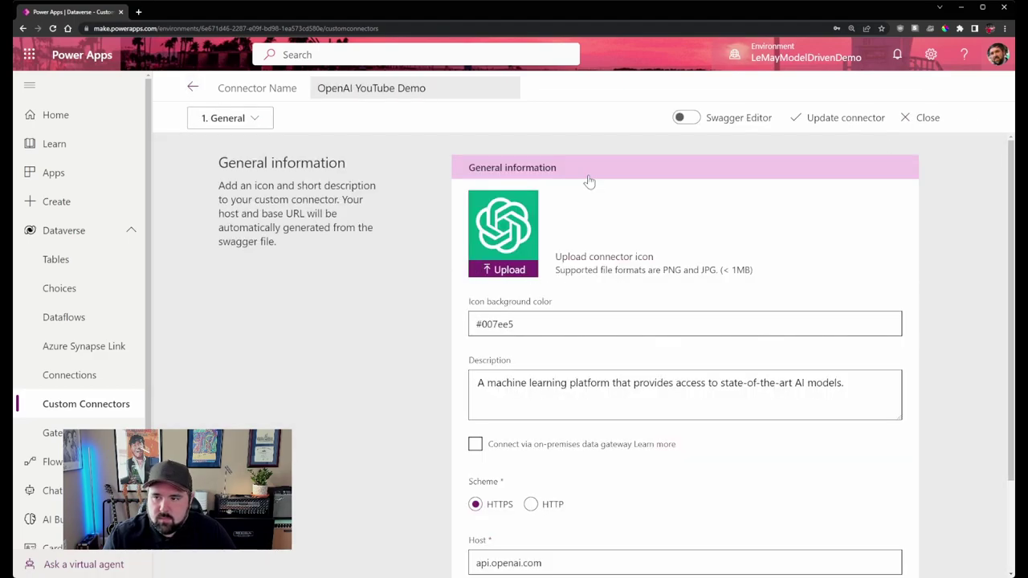
pyautogui.click(231, 118)
pyautogui.click(210, 243)
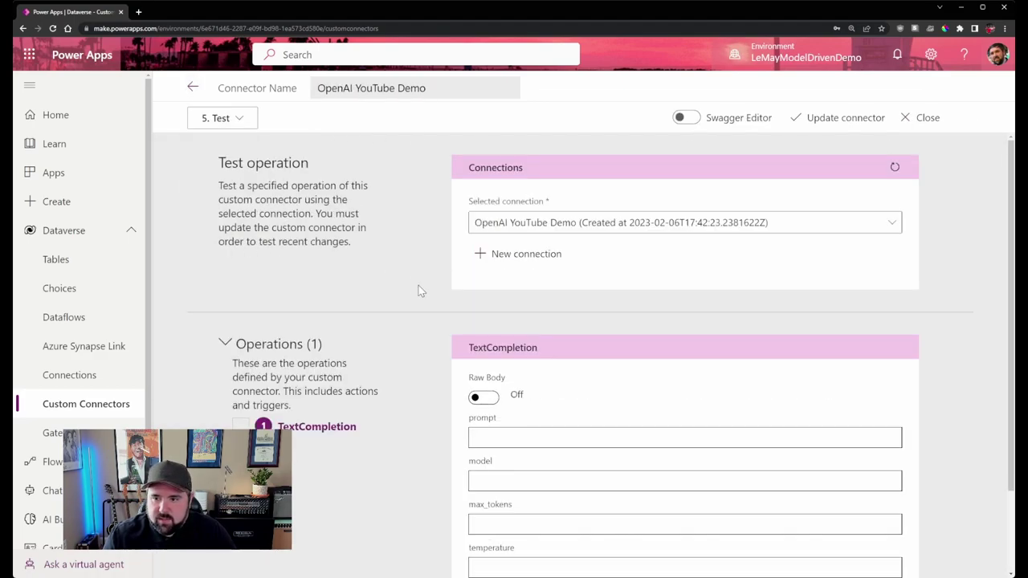
pyautogui.scroll(-1, 420, 289)
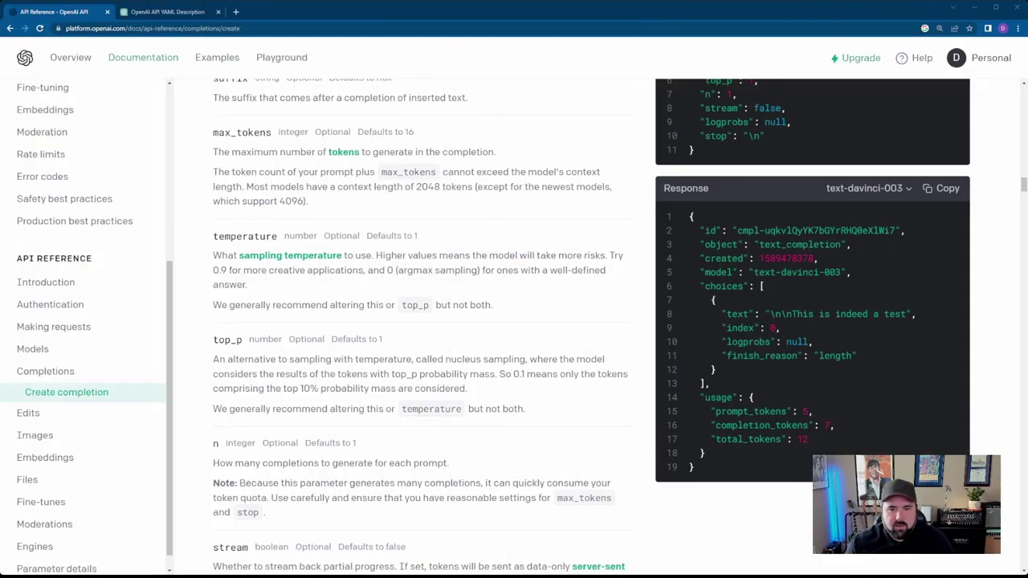
# Switch to the OpenAI API reference and copy the model name text-davinci-003 from the Create completion example request.
pyautogui.scroll(2, 884, 310)
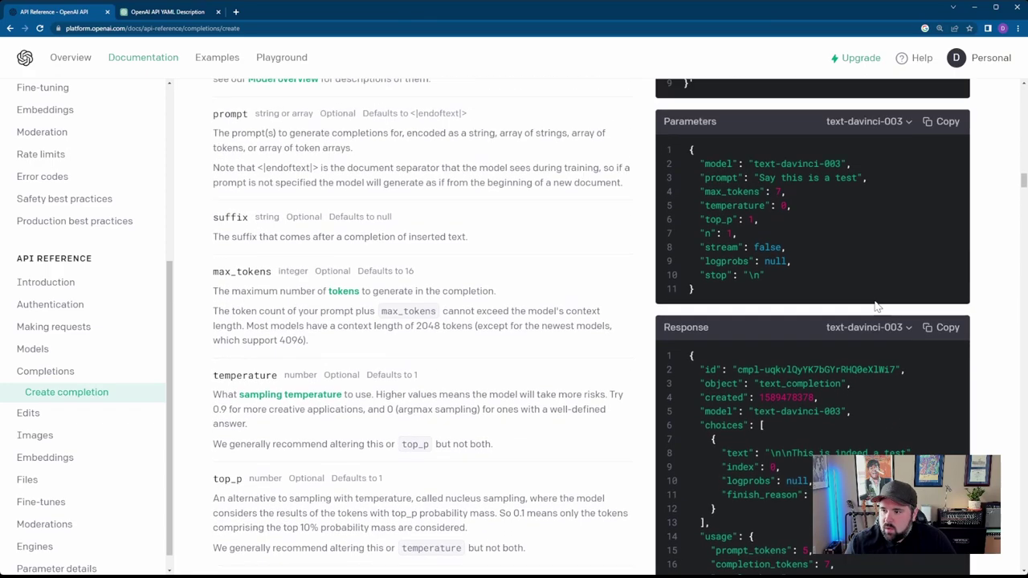
pyautogui.scroll(3, 888, 315)
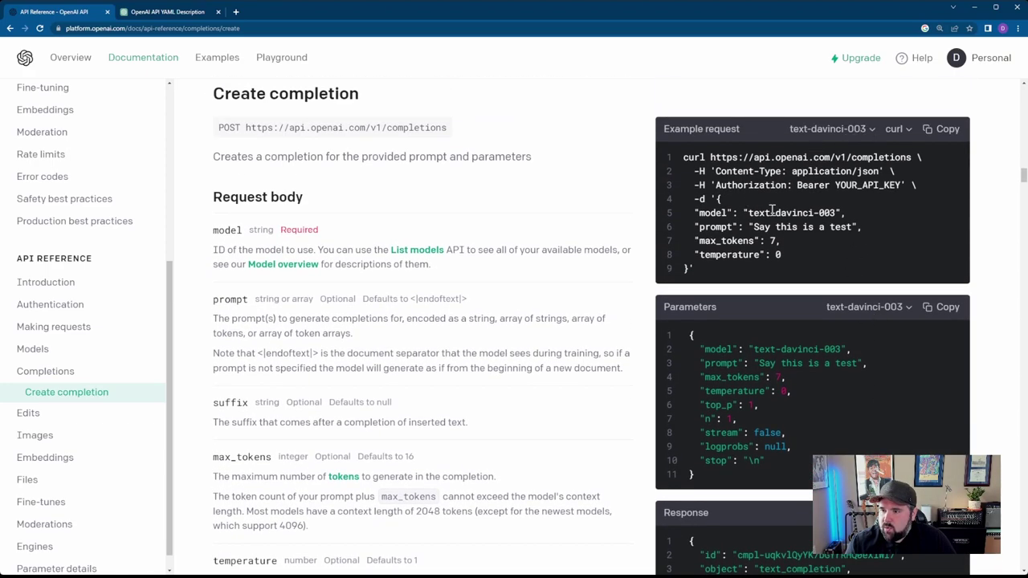
pyautogui.moveTo(750, 212); pyautogui.dragTo(843, 213)
pyautogui.click(704, 225)
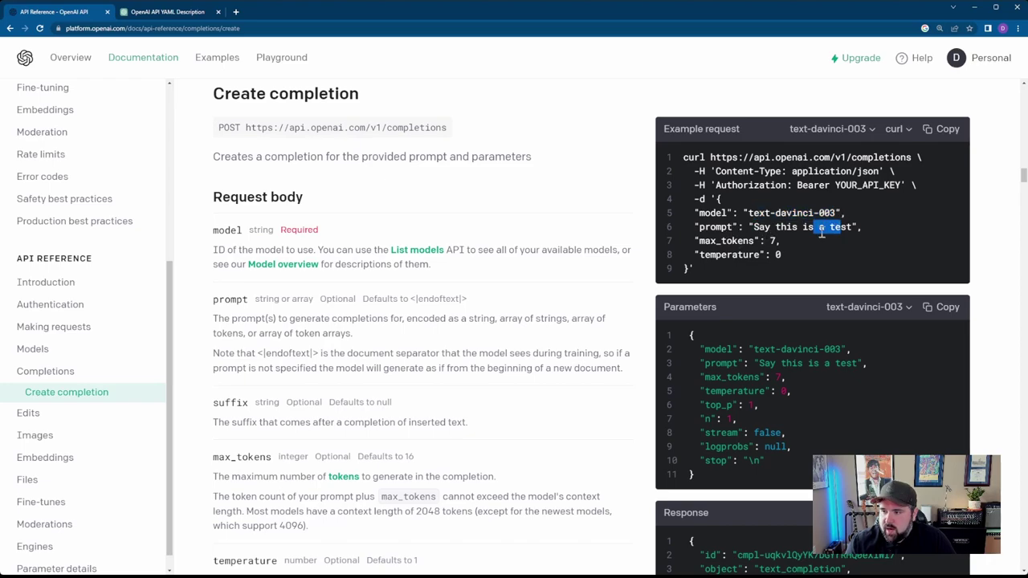
pyautogui.click(759, 240)
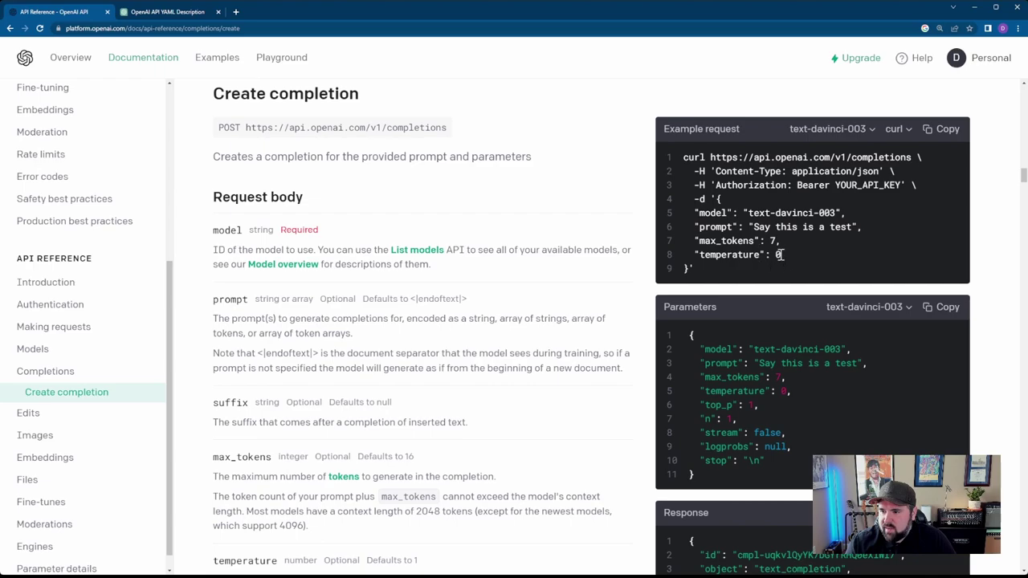
pyautogui.moveTo(748, 213); pyautogui.dragTo(839, 210)
pyautogui.hotkey('ctrl', 'c')
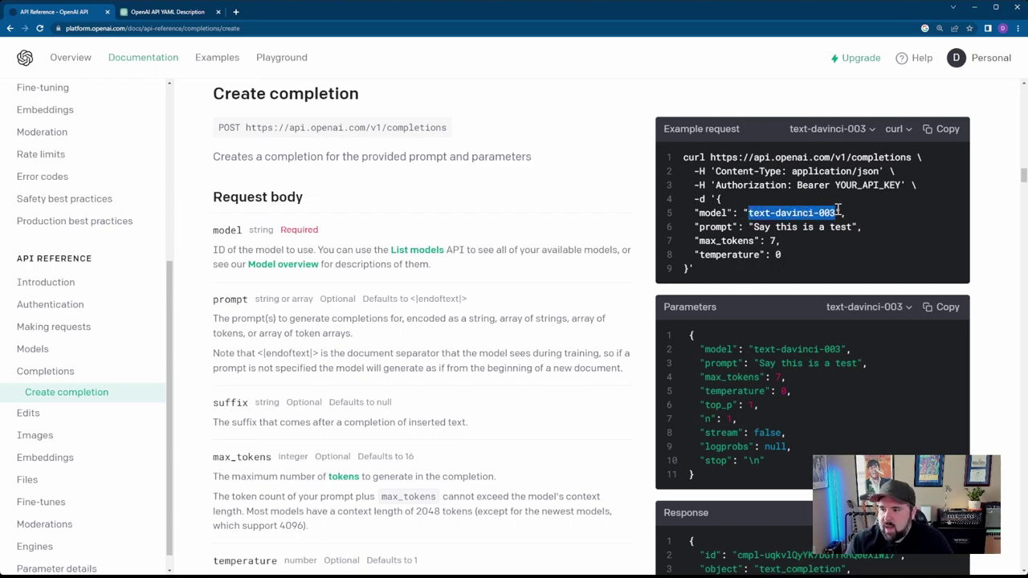
# Switch back to Power Apps and set the test's model to text-davinci-003, max_tokens to 7 and temperature to 0.
pyautogui.click(299, 2)
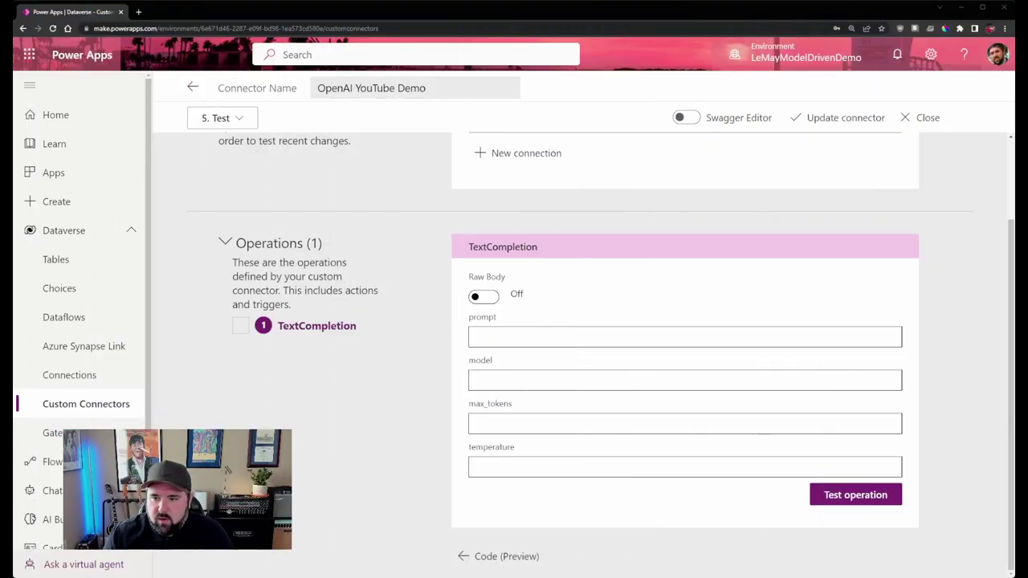
pyautogui.click(474, 380)
pyautogui.hotkey('ctrl', 'v')
pyautogui.click(468, 417)
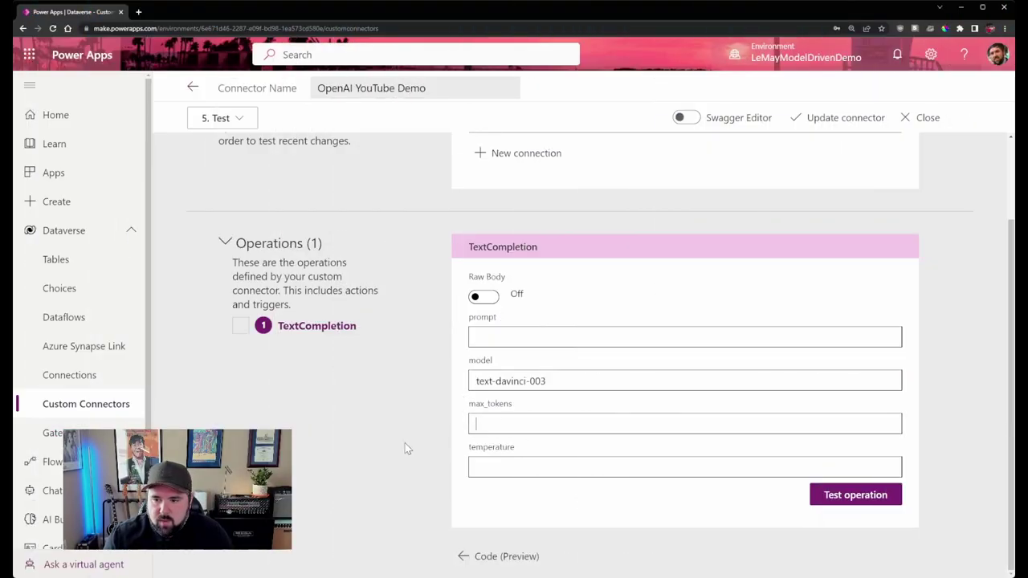
pyautogui.click(486, 474)
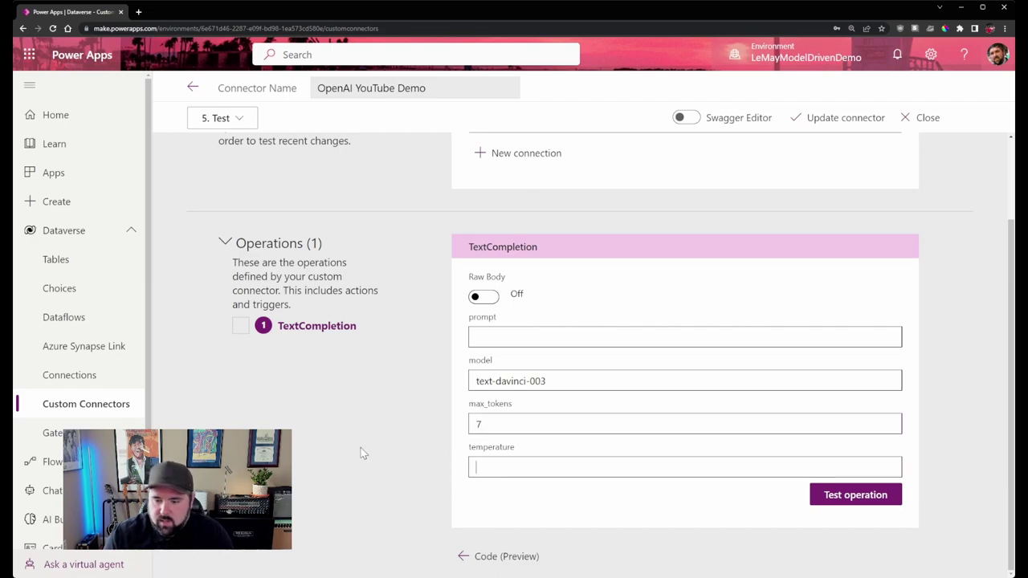
# Test the TextCompletion operation with the prompt "Tell me something about Shakespeare" and review the returned response body.
pyautogui.click(484, 340)
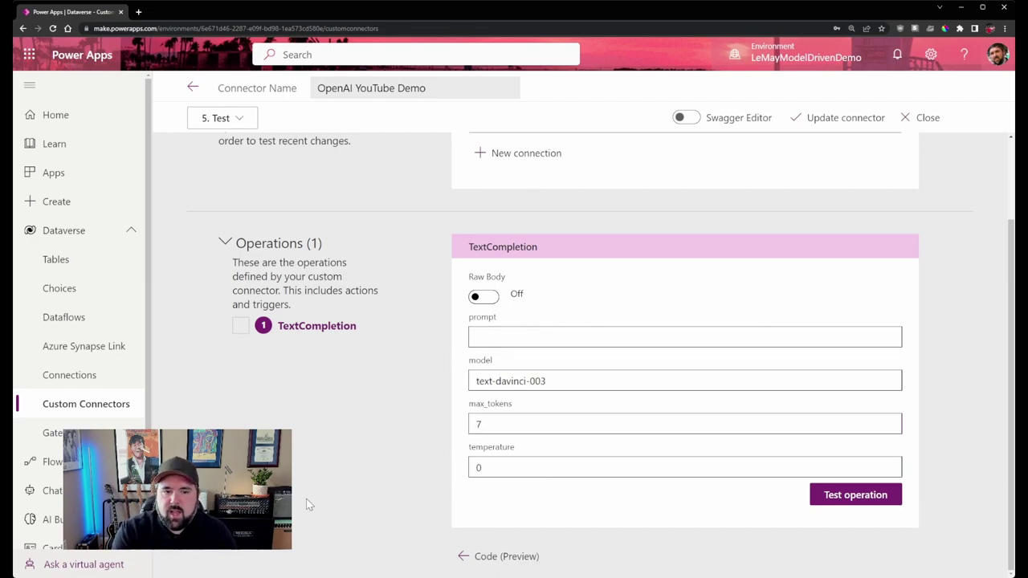
pyautogui.write('Tell me something about ')
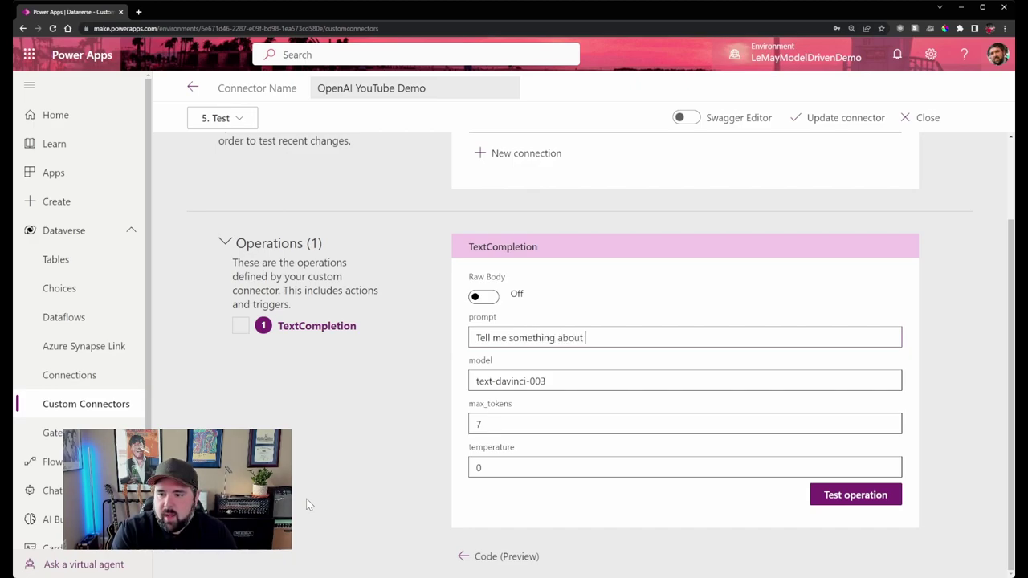
pyautogui.write('Shaeespear')
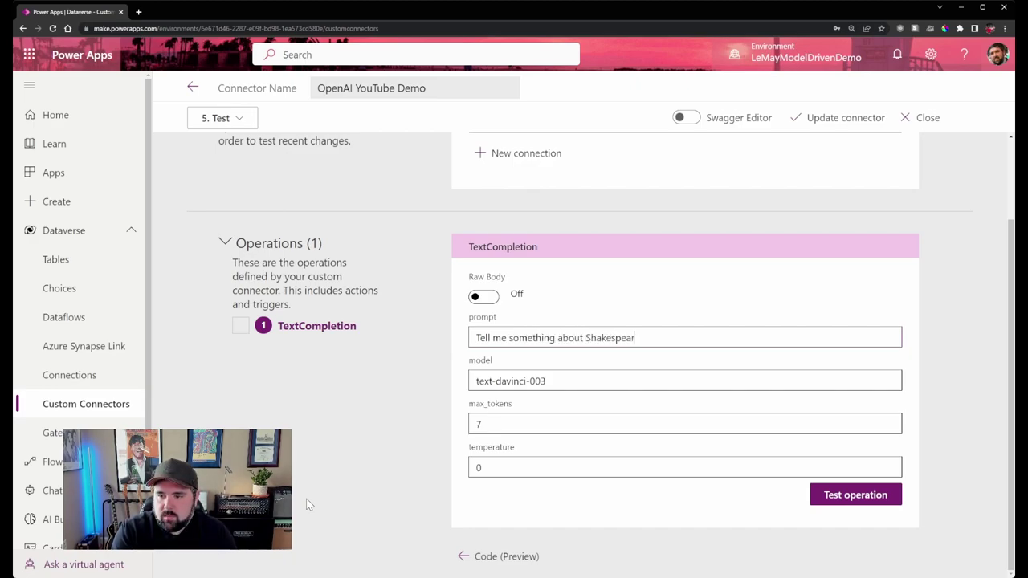
pyautogui.write('e')
pyautogui.click(842, 501)
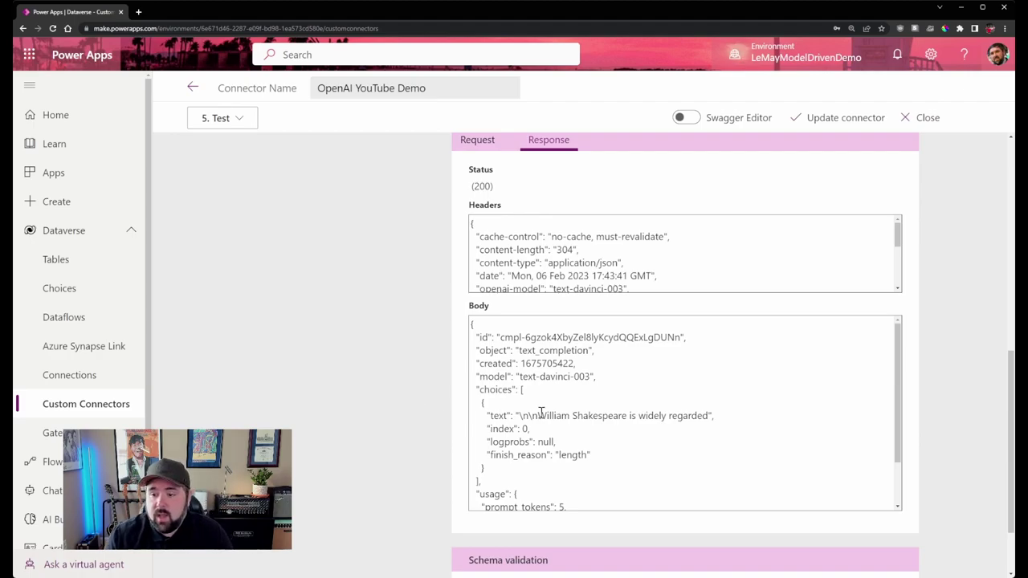
pyautogui.scroll(-3, 723, 434)
pyautogui.scroll(1, 658, 440)
pyautogui.scroll(-1, 657, 440)
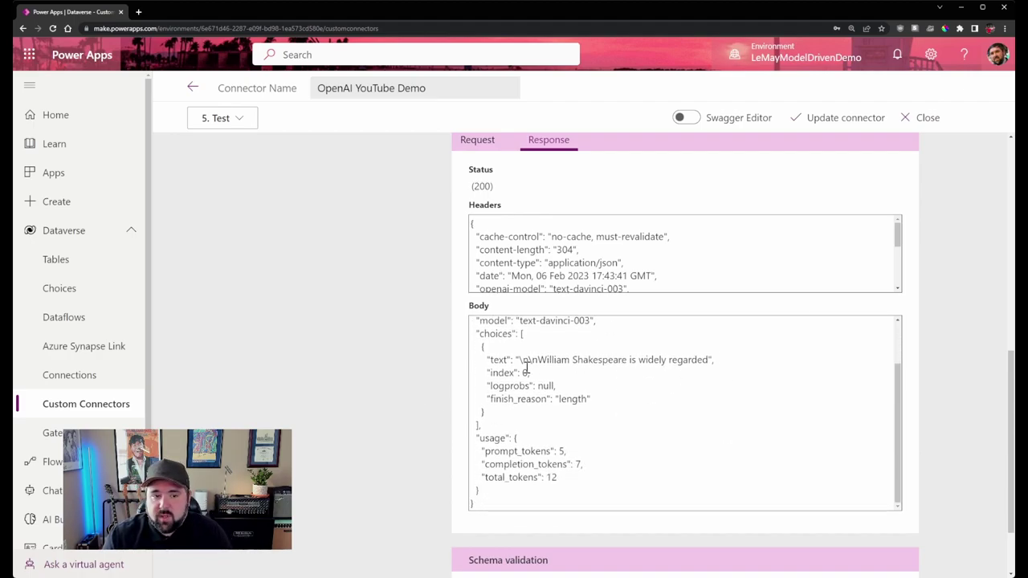
# Examine the test response body, especially the choices array and its generated text value.
pyautogui.scroll(1, 561, 374)
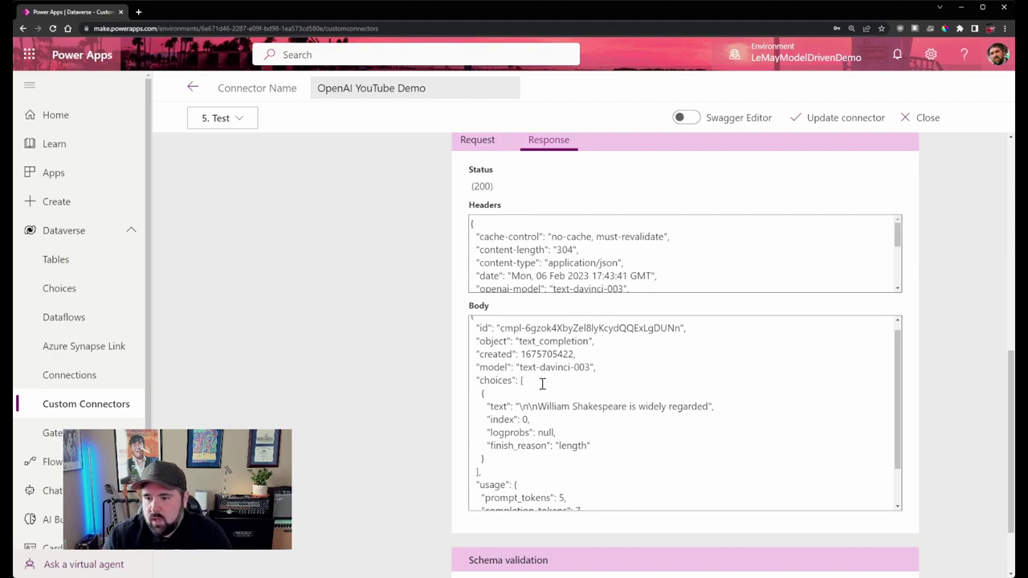
pyautogui.scroll(-1, 502, 374)
pyautogui.scroll(1, 504, 374)
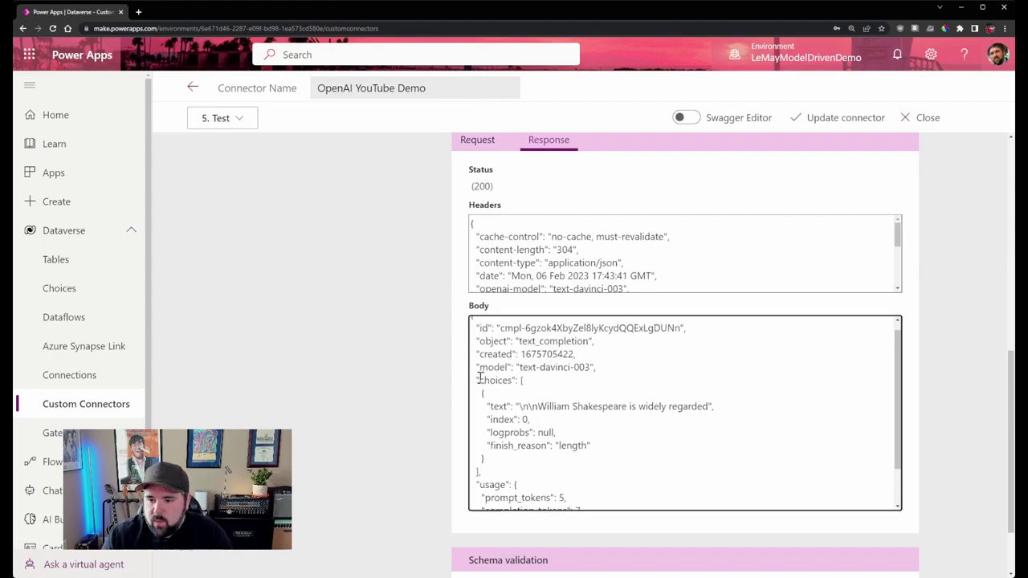
pyautogui.doubleClick(511, 378)
pyautogui.scroll(-1, 518, 384)
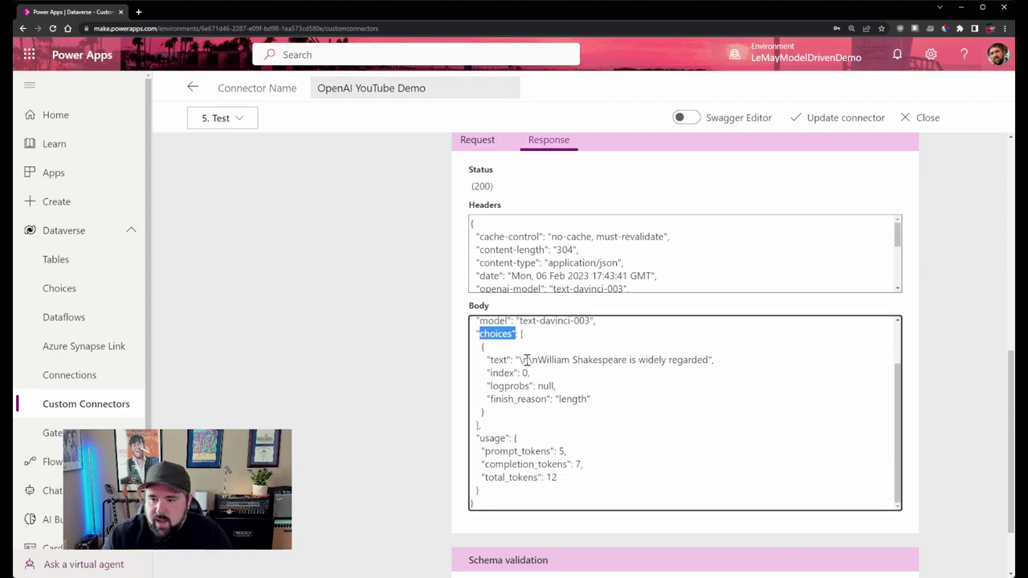
pyautogui.moveTo(521, 334); pyautogui.dragTo(480, 421)
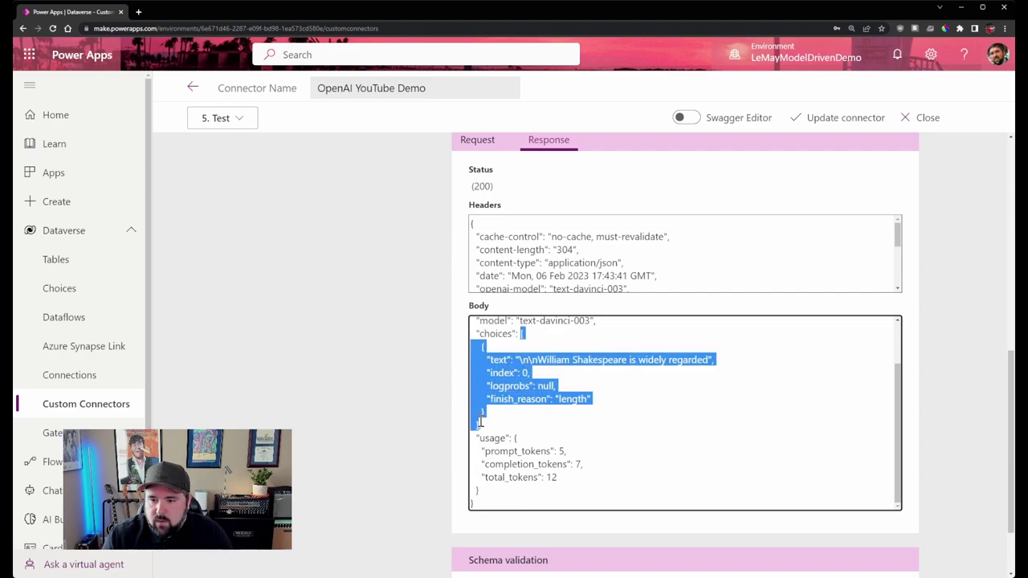
pyautogui.click(531, 338)
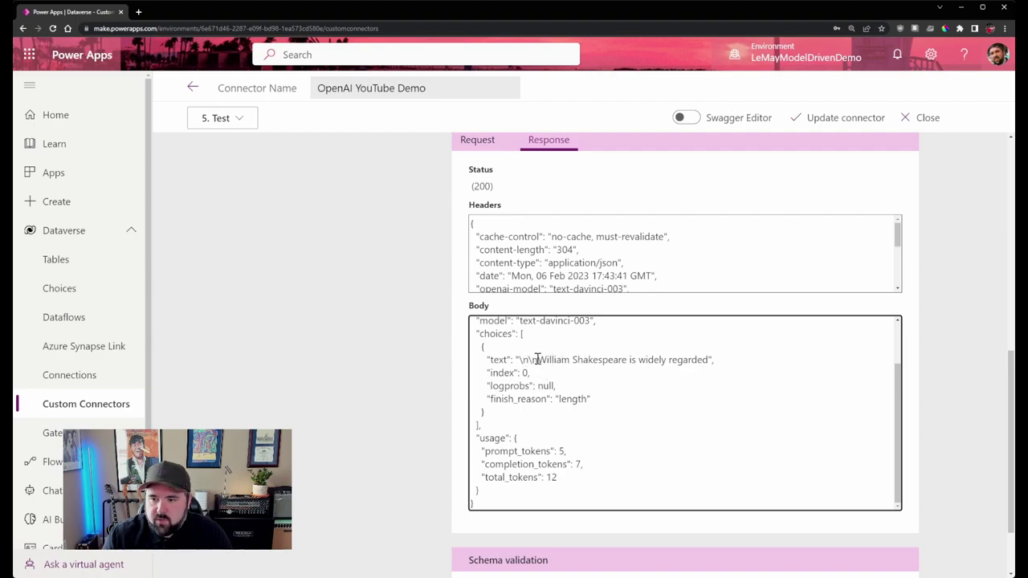
pyautogui.moveTo(537, 359); pyautogui.dragTo(707, 359)
pyautogui.click(604, 396)
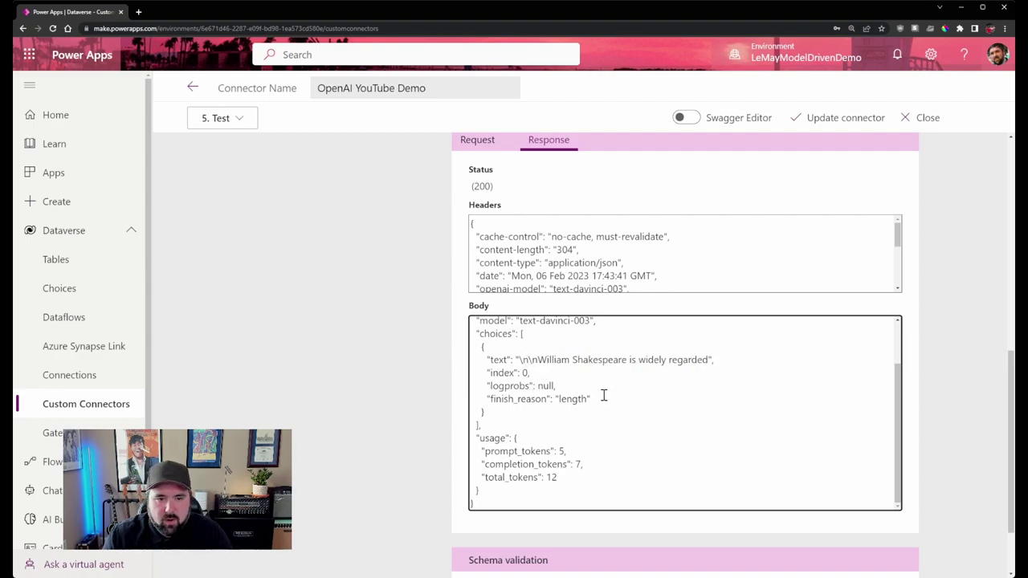
pyautogui.scroll(2, 595, 414)
pyautogui.scroll(3, 691, 268)
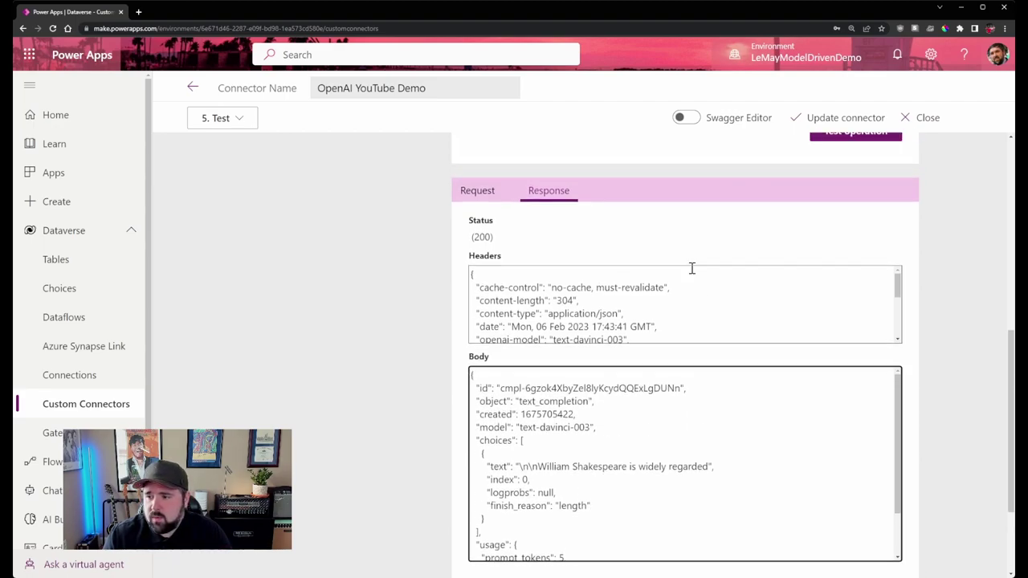
pyautogui.scroll(-3, 742, 353)
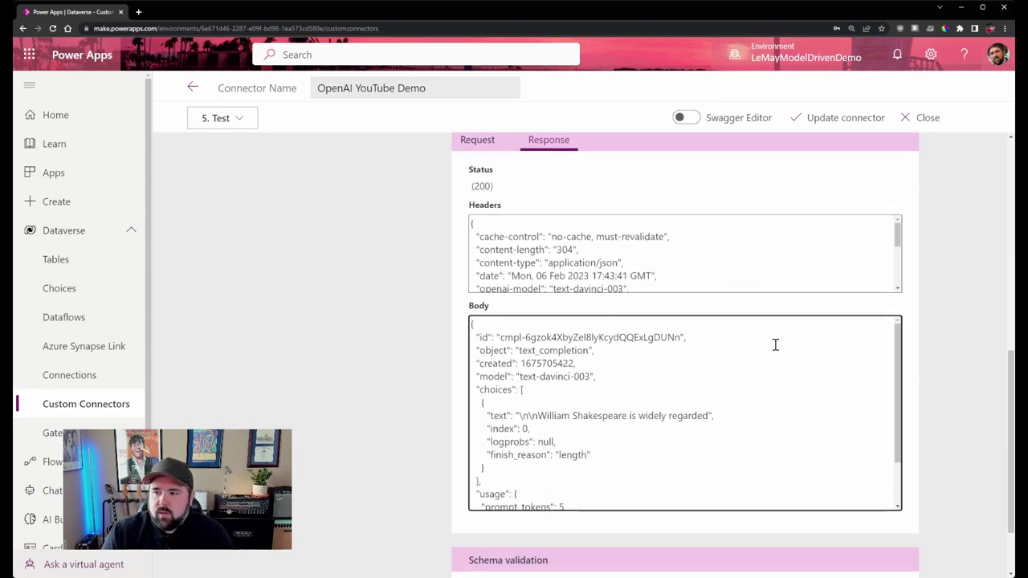
pyautogui.scroll(6, 775, 345)
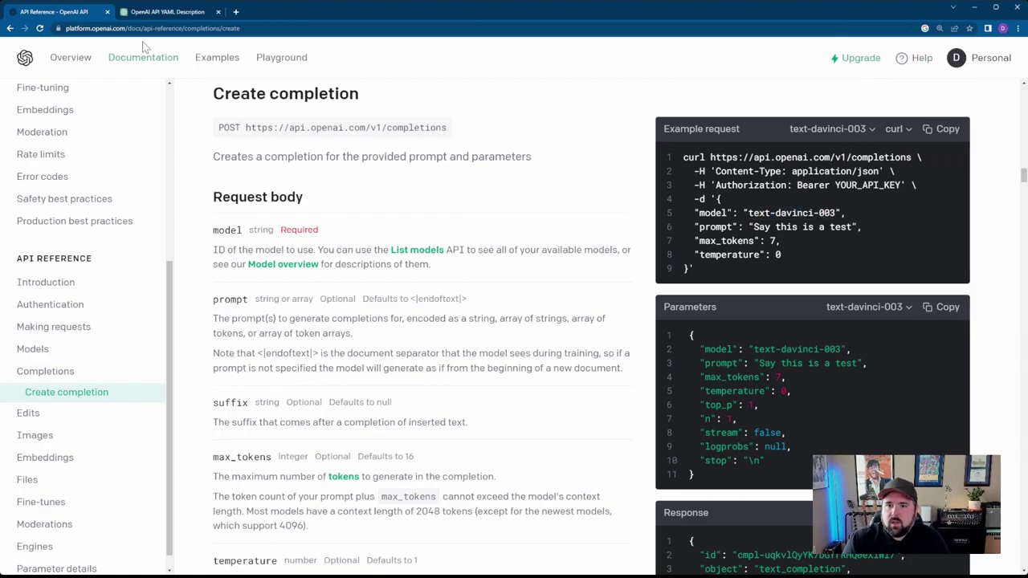
# Switch to the ChatGPT conversation and draft the follow-up prompt "Create YAML that I can add to your previous answer for the /".
pyautogui.click(157, 13)
pyautogui.scroll(-15, 393, 423)
pyautogui.scroll(-2, 393, 423)
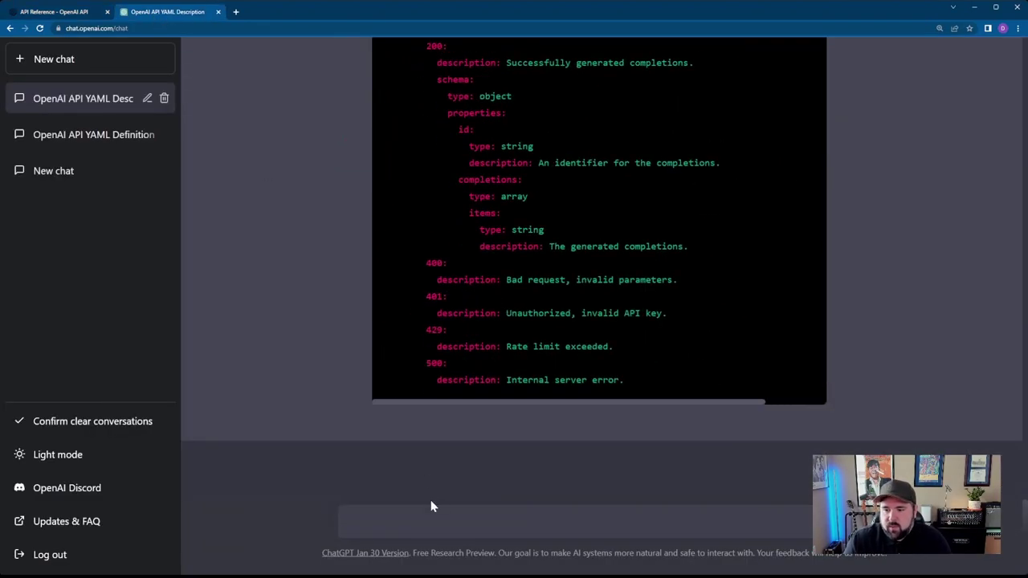
pyautogui.click(385, 521)
pyautogui.write('Create ')
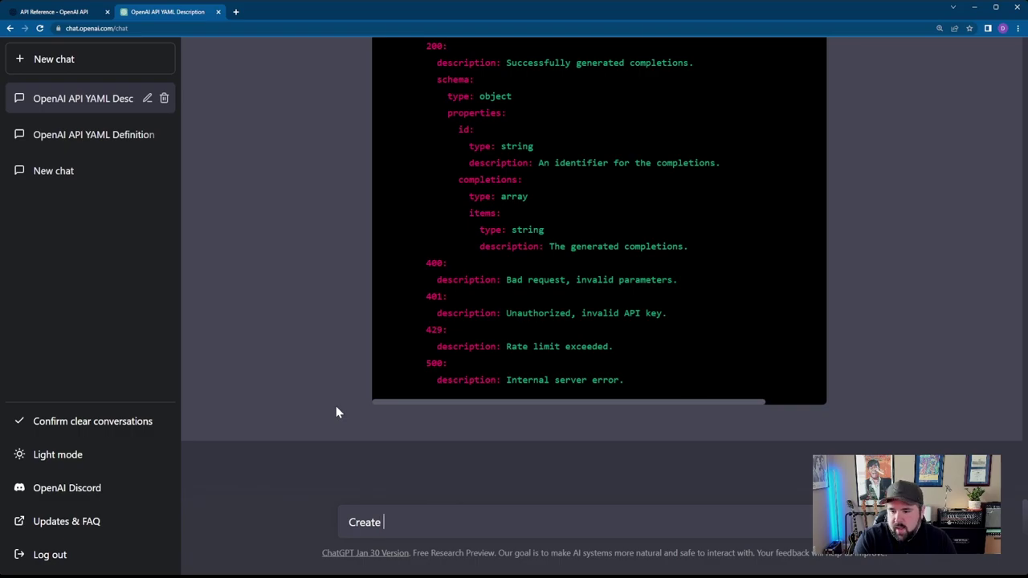
pyautogui.write('YAML that ')
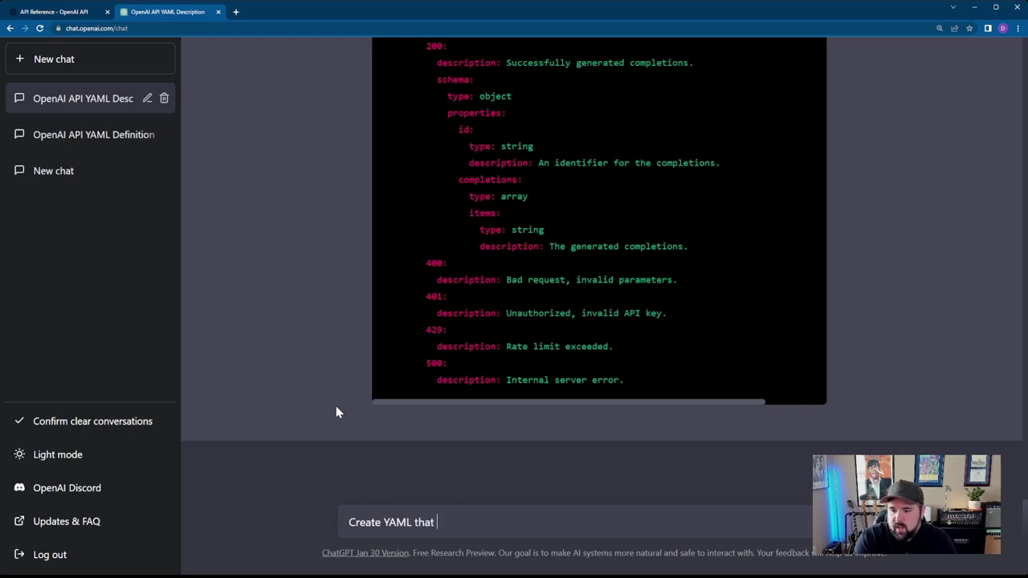
pyautogui.write('I can add to your previous ')
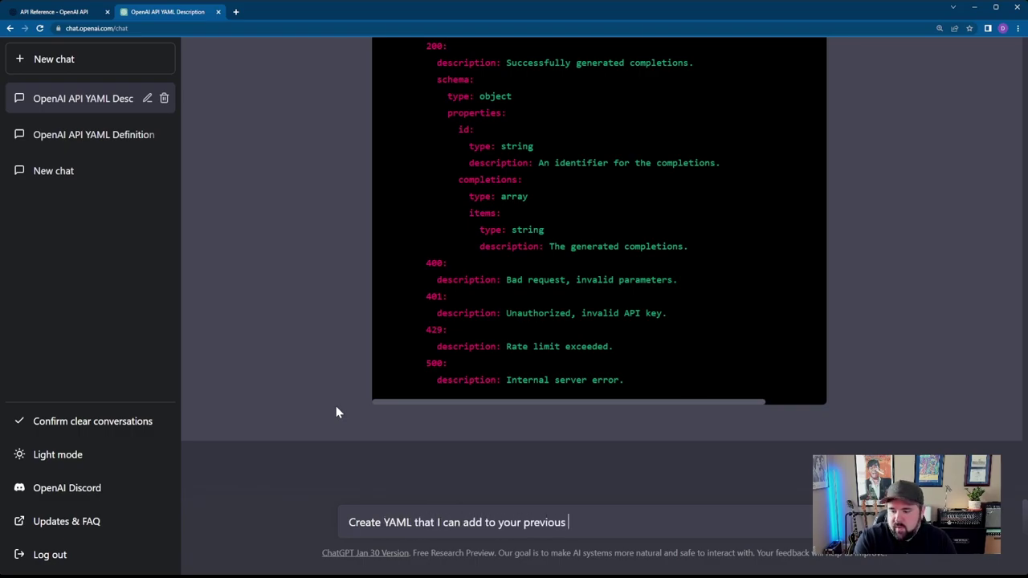
pyautogui.write('answer for the /')
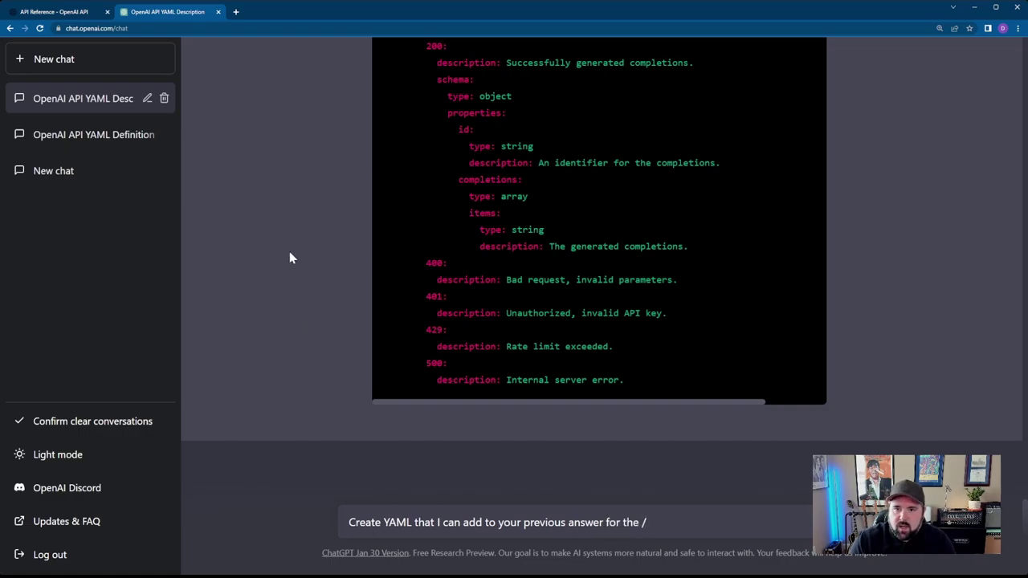
# Switch to the OpenAI API reference and copy the path /images/generations from the Create image endpoint in the Images section.
pyautogui.click(70, 14)
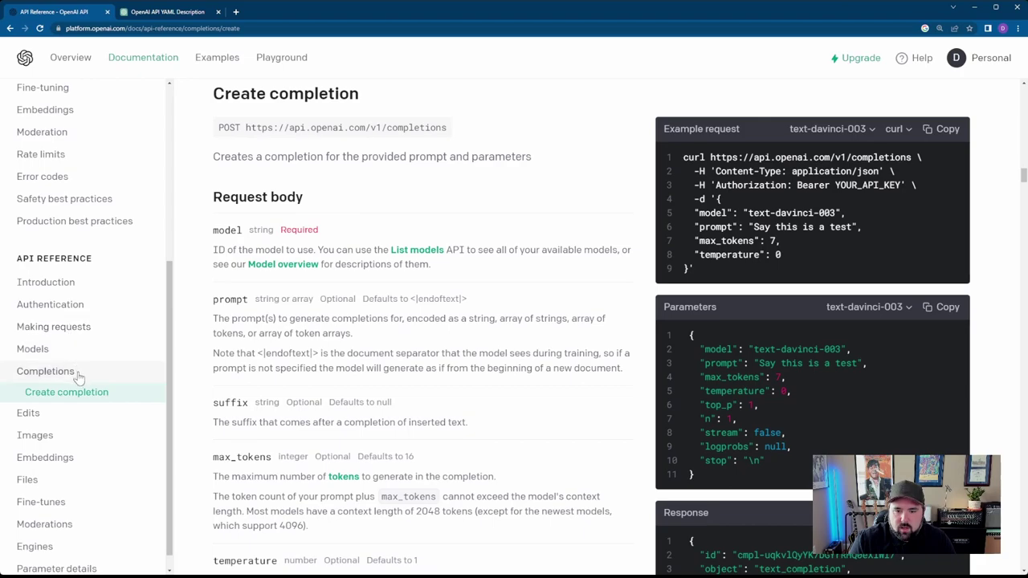
pyautogui.scroll(-1, 56, 401)
pyautogui.click(34, 421)
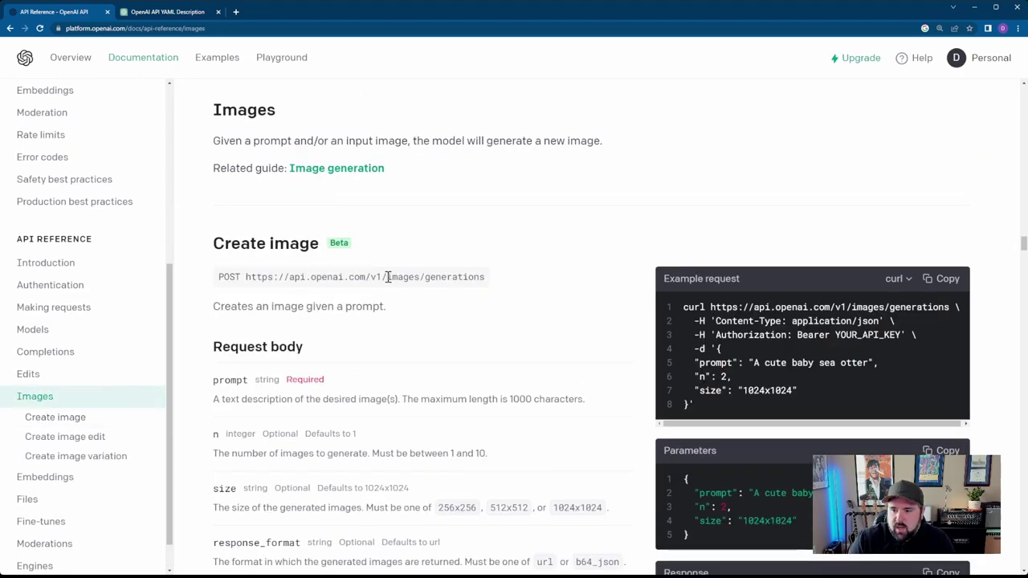
pyautogui.moveTo(383, 277); pyautogui.dragTo(493, 281)
pyautogui.hotkey('ctrl', 'c')
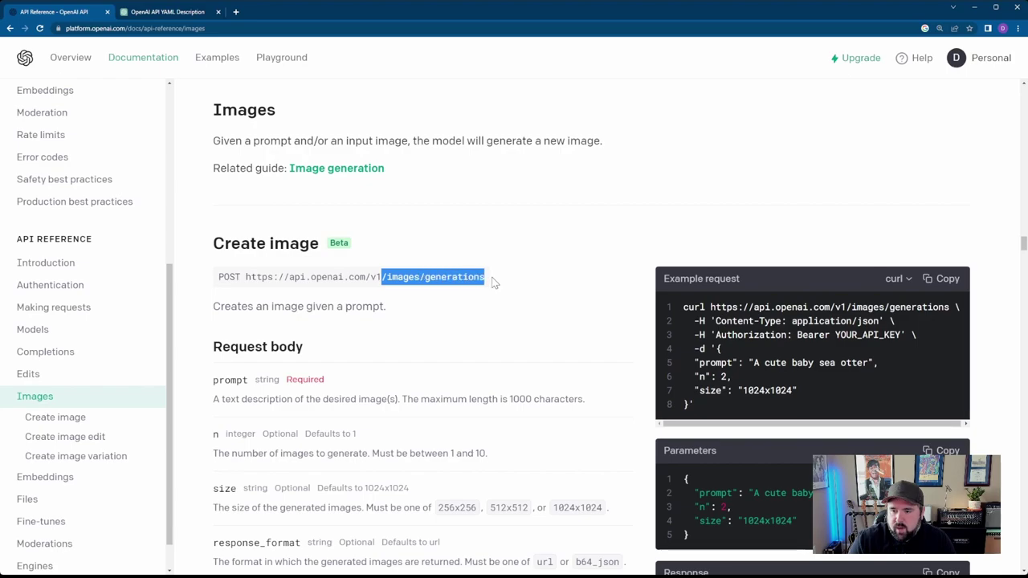
# Back in ChatGPT, replace the prompt's trailing slash with "/images/generations endpoint." and submit the prompt.
pyautogui.click(143, 15)
pyautogui.doubleClick(647, 522)
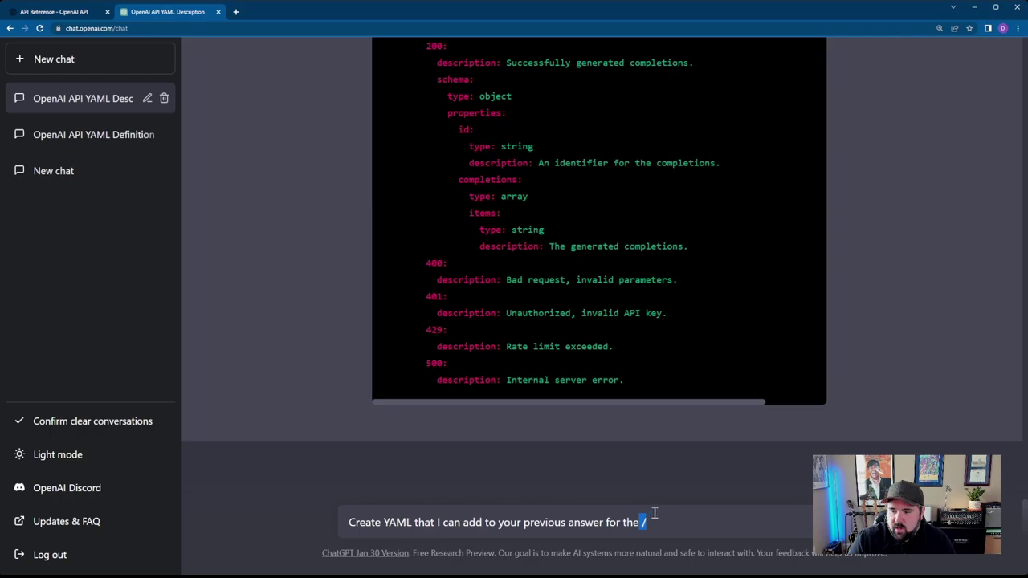
pyautogui.hotkey('ctrl', 'v')
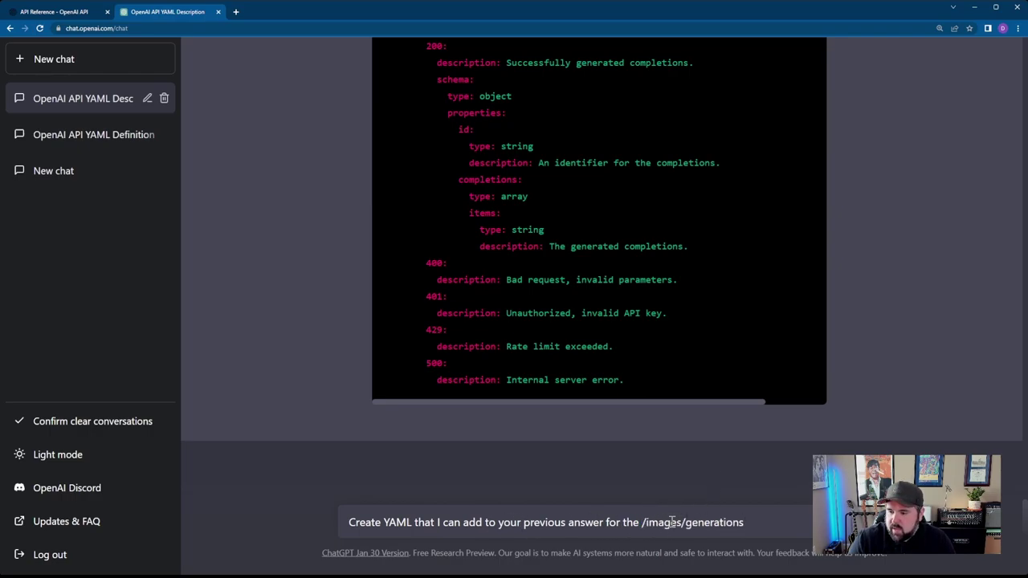
pyautogui.write('endpoint.')
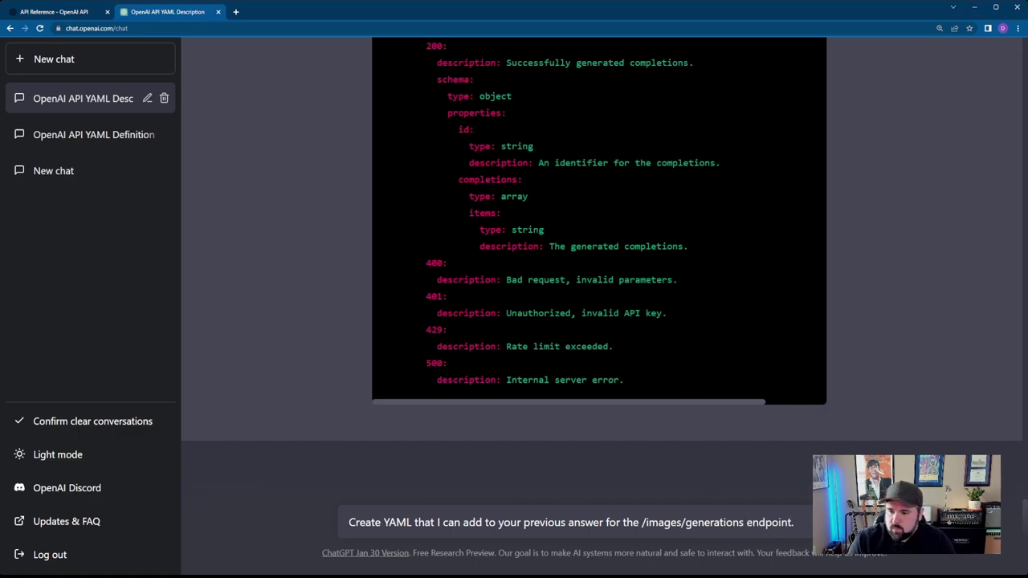
pyautogui.press('Return')
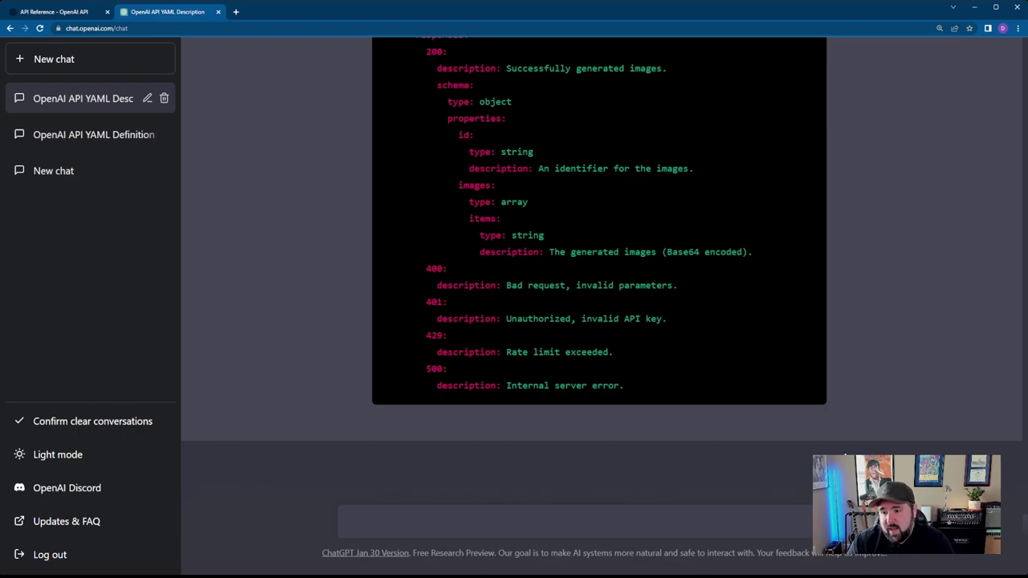
# Review the start of the generated /images/generations YAML and copy the whole code block.
pyautogui.scroll(10, 452, 259)
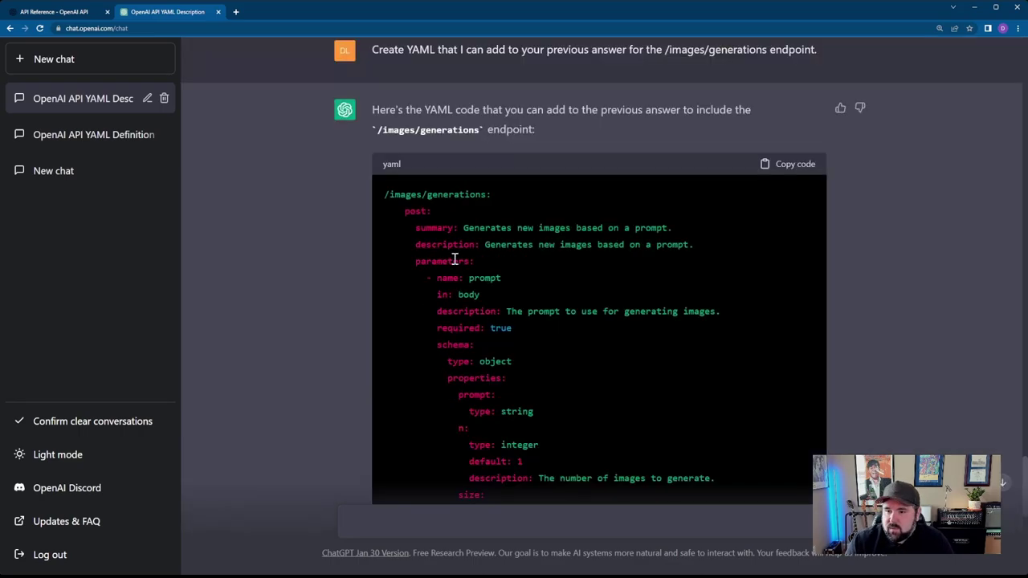
pyautogui.moveTo(383, 195); pyautogui.dragTo(495, 197)
pyautogui.click(496, 197)
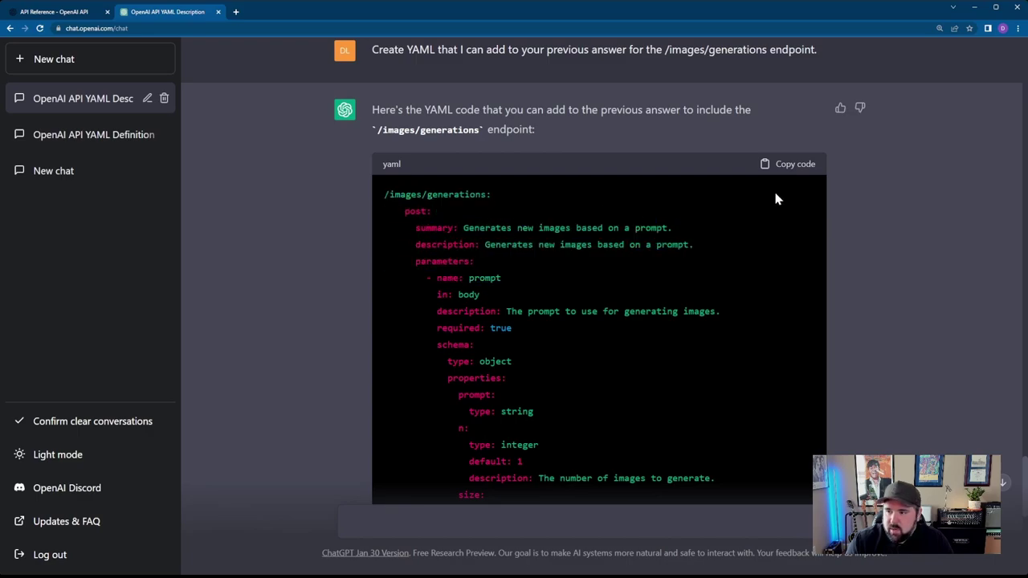
pyautogui.click(791, 164)
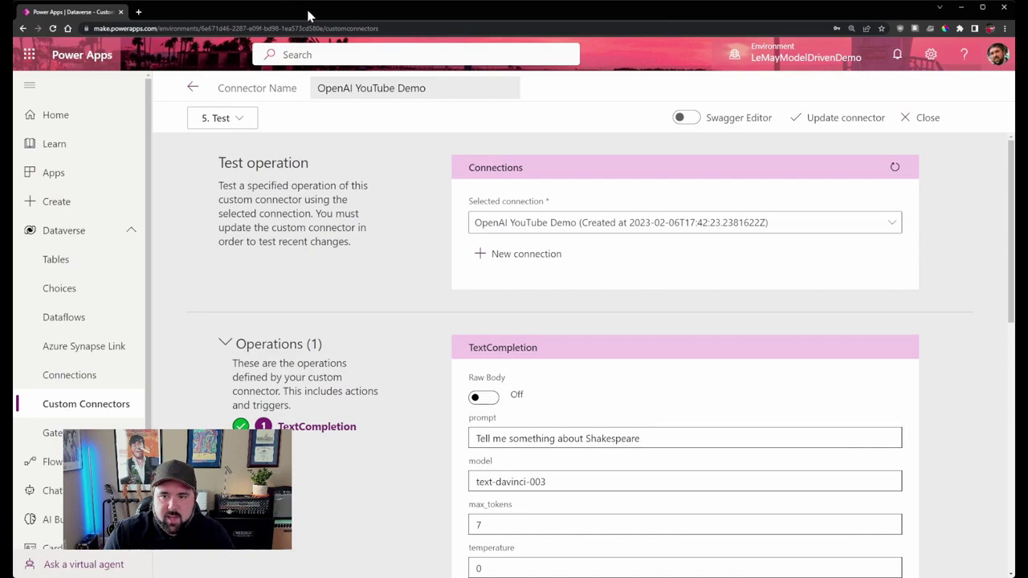
# Switch to Power Apps, show the connector's definition in the Swagger Editor and check how /completions is indented under paths.
pyautogui.click(689, 119)
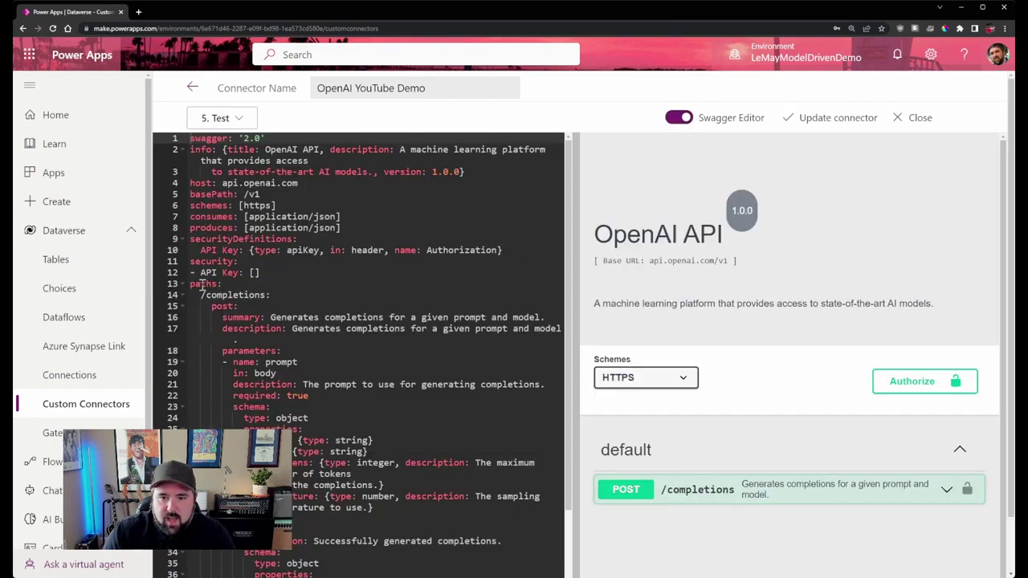
pyautogui.click(183, 284)
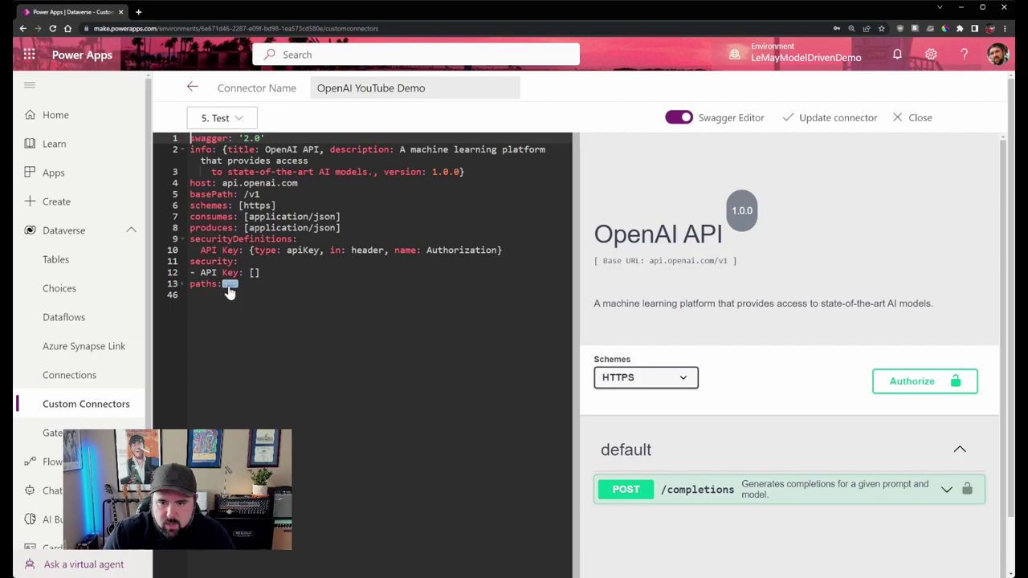
pyautogui.click(184, 285)
pyautogui.scroll(-1, 207, 259)
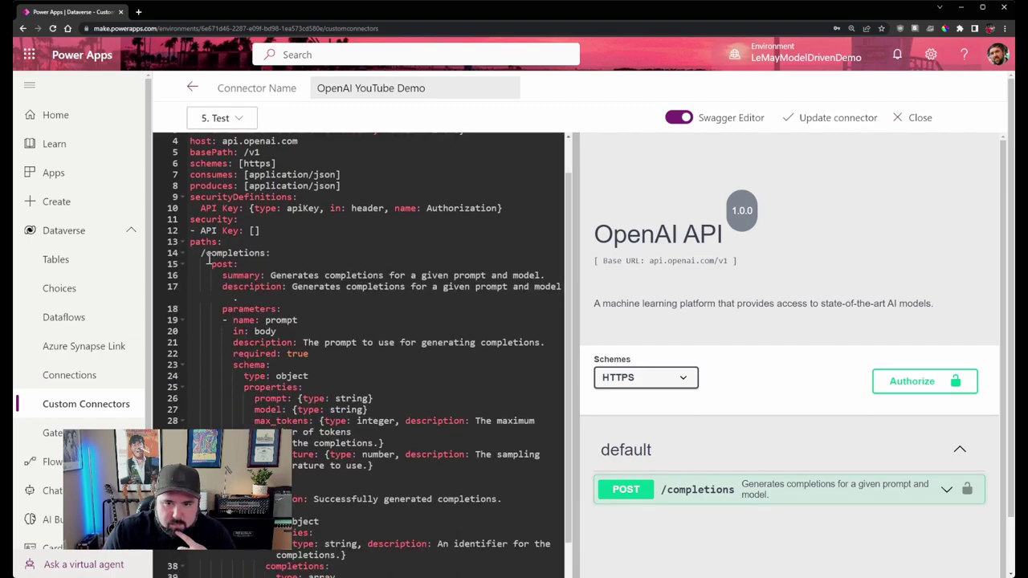
pyautogui.click(205, 255)
pyautogui.moveTo(201, 253); pyautogui.dragTo(269, 253)
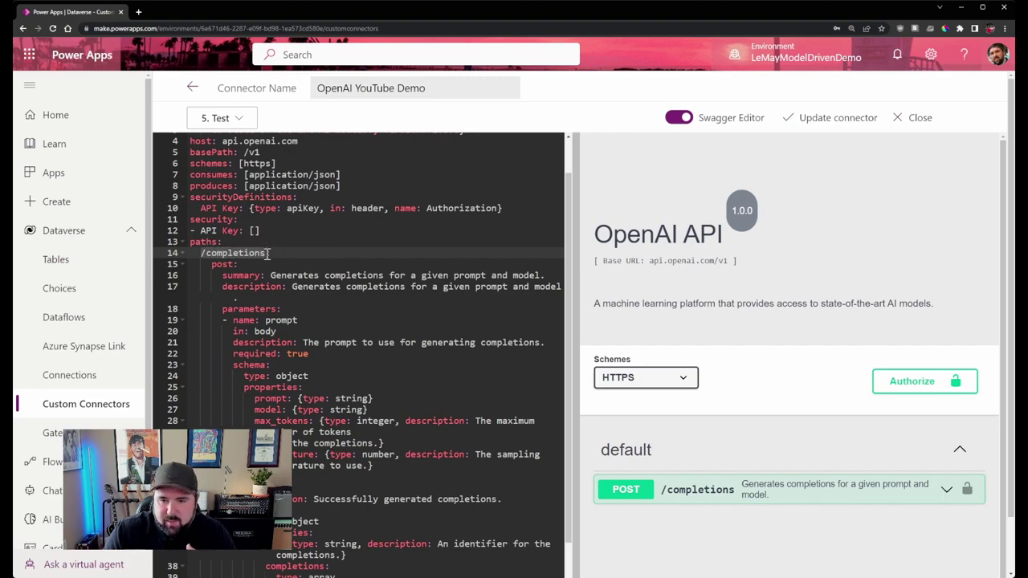
pyautogui.moveTo(270, 253); pyautogui.dragTo(201, 253)
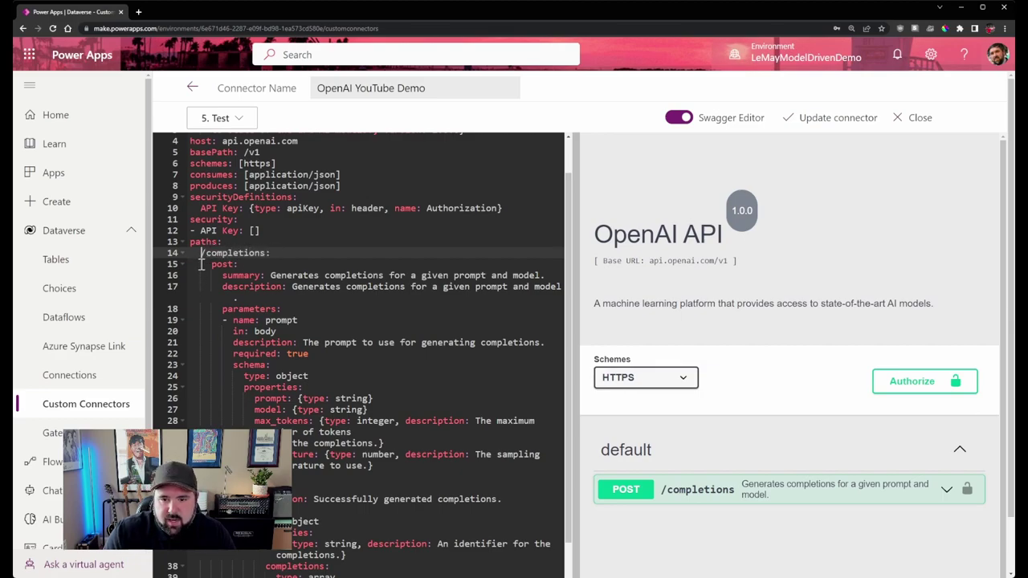
# Paste the /images/generations YAML at the end of the Swagger definition, after the TextCompletion operationId and aligned with /completions.
pyautogui.scroll(-3, 201, 300)
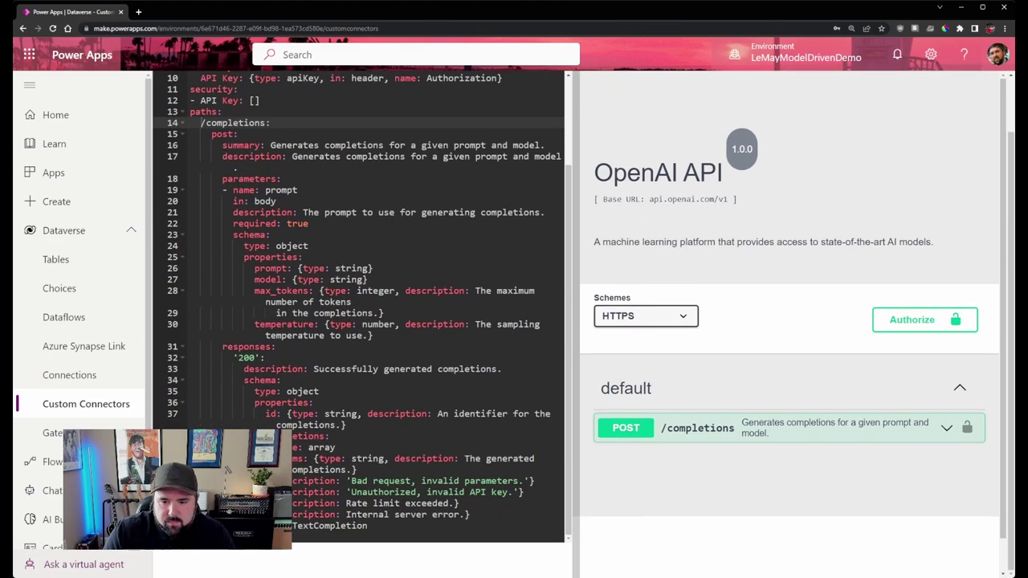
pyautogui.click(361, 537)
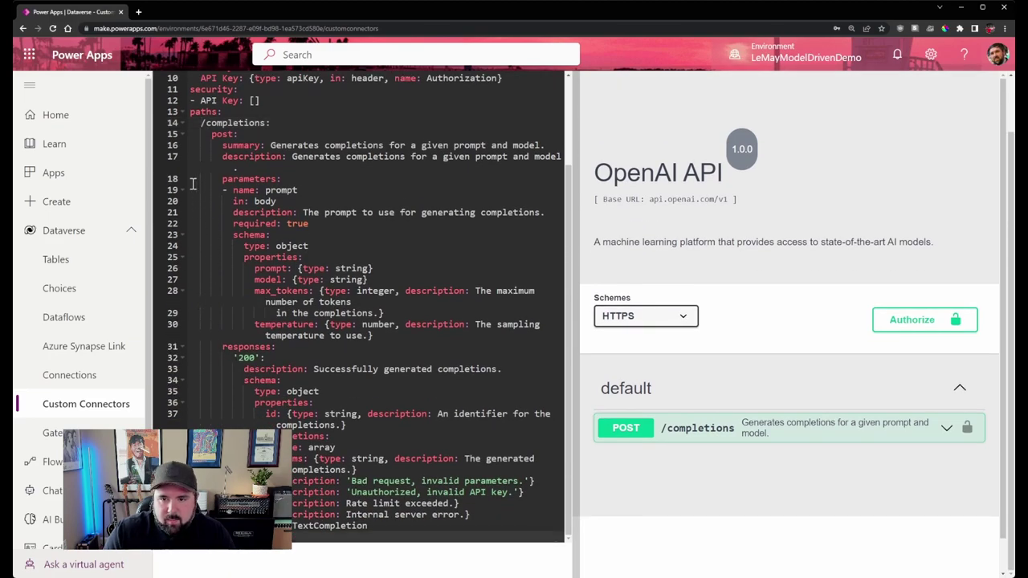
pyautogui.click(199, 122)
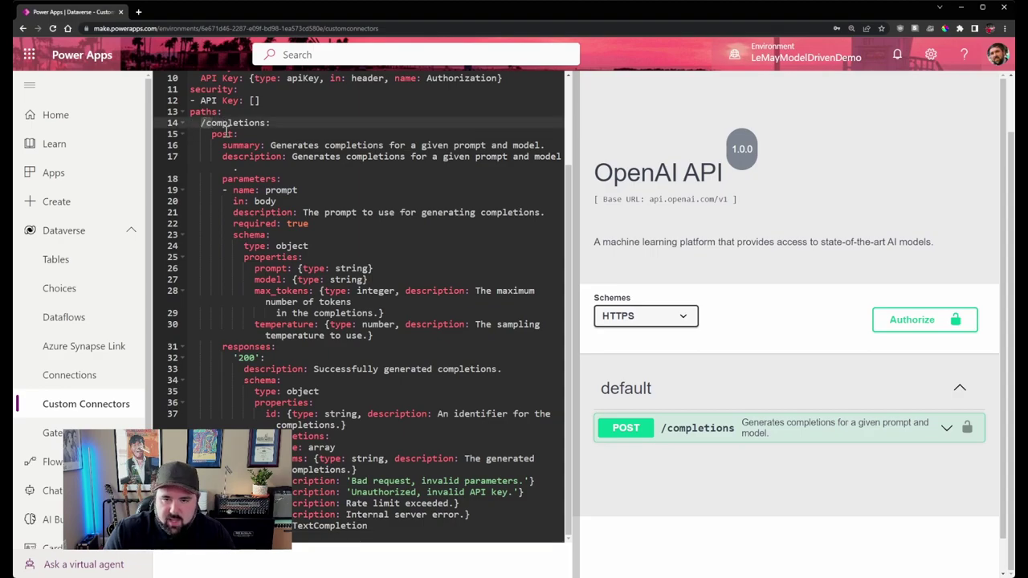
pyautogui.click(233, 536)
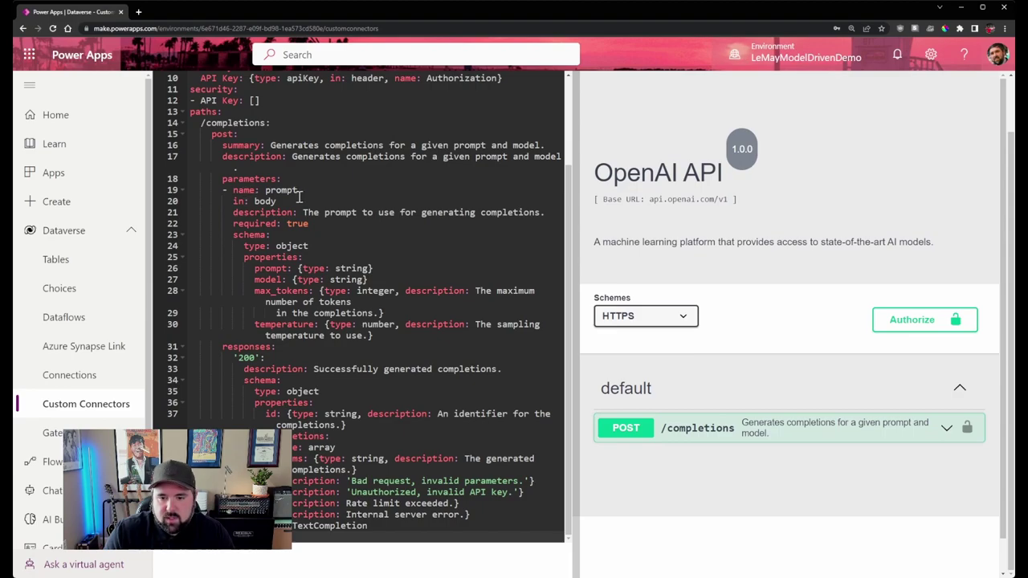
pyautogui.hotkey('ctrl', 'v')
pyautogui.scroll(3, 312, 294)
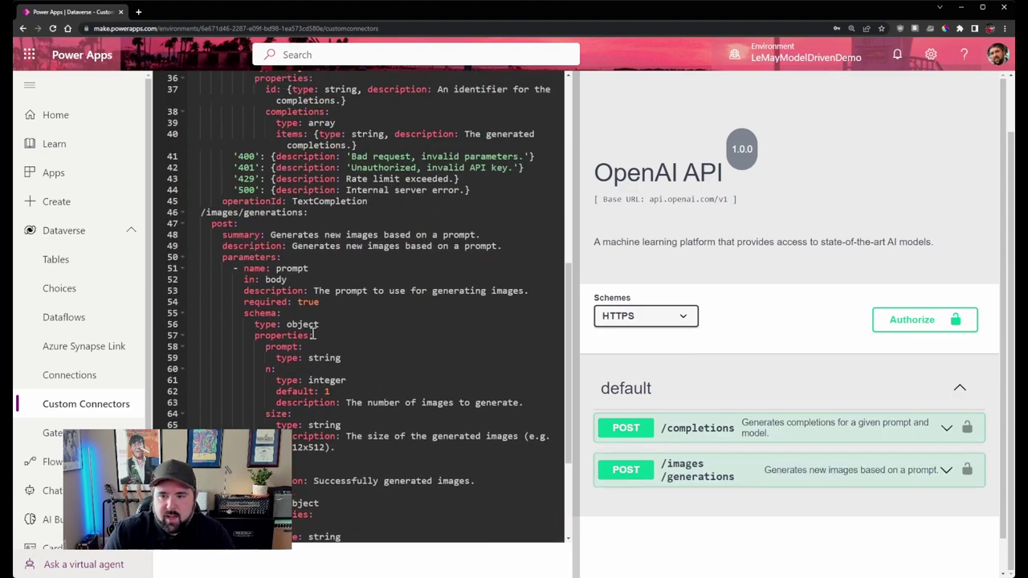
pyautogui.scroll(10, 318, 346)
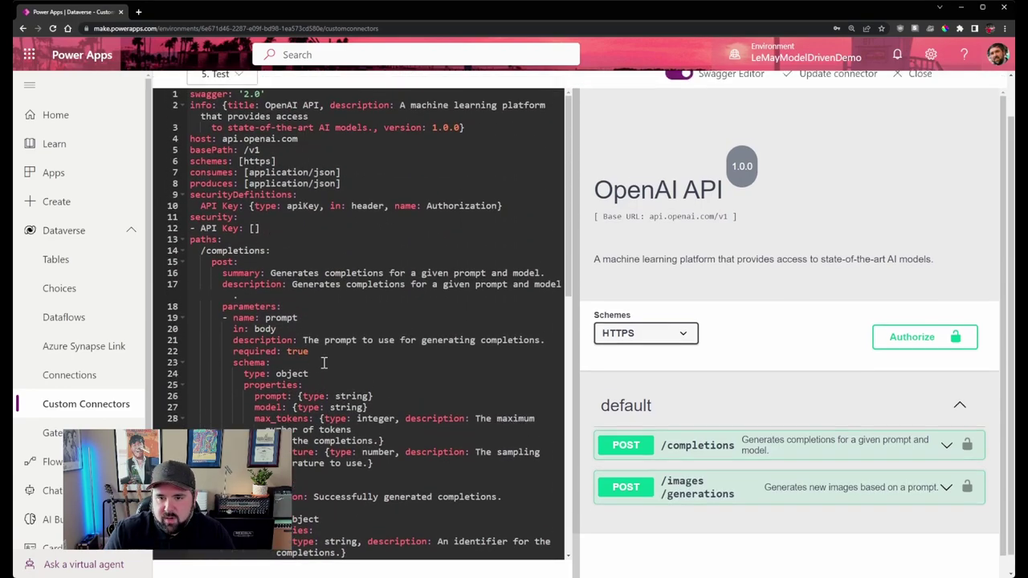
# Review the pasted /images/generations definition, checking its prompt, n and size properties and its responses.
pyautogui.scroll(-3, 321, 361)
pyautogui.scroll(-3, 321, 361)
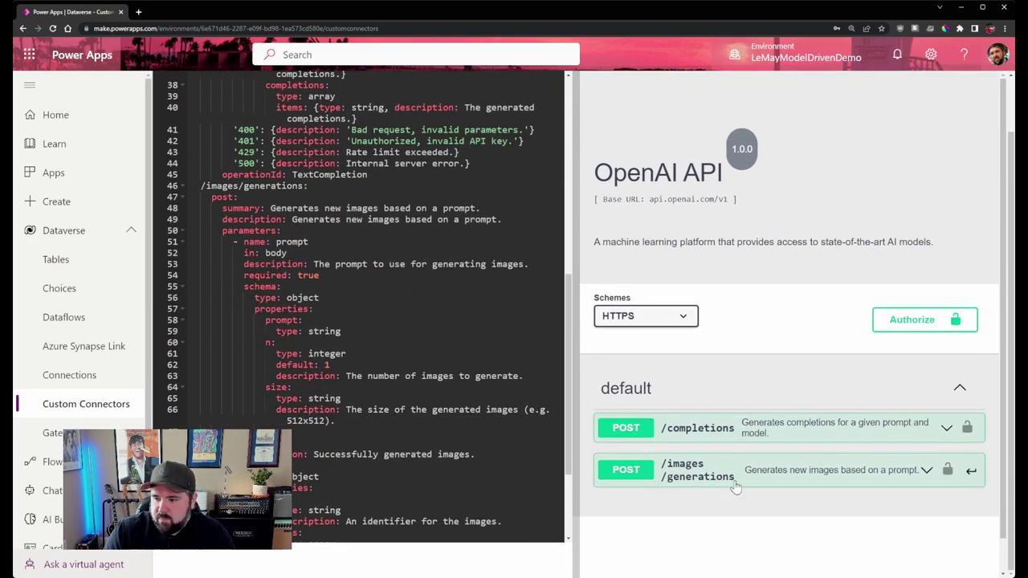
pyautogui.scroll(-2, 385, 401)
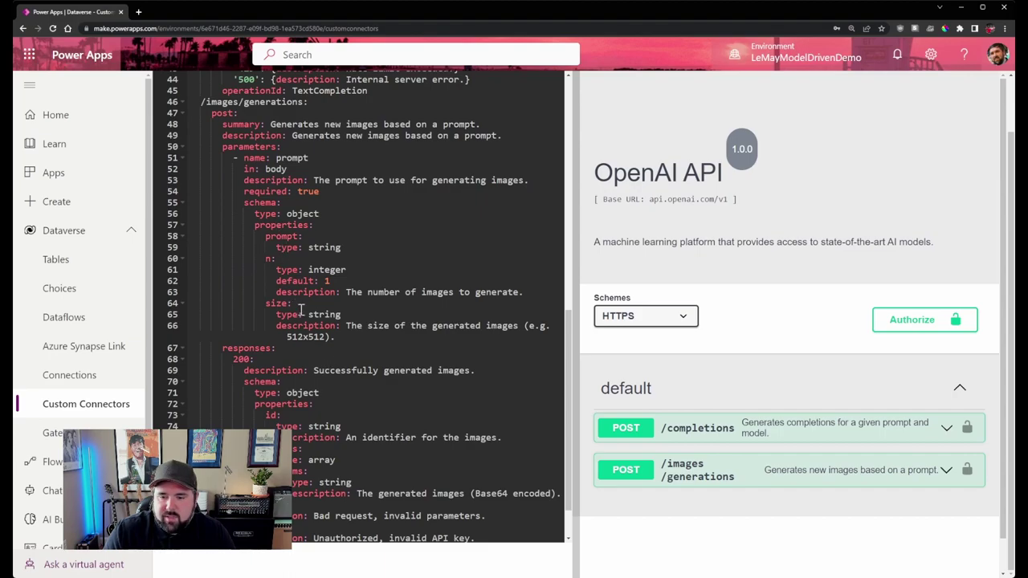
pyautogui.scroll(-2, 321, 308)
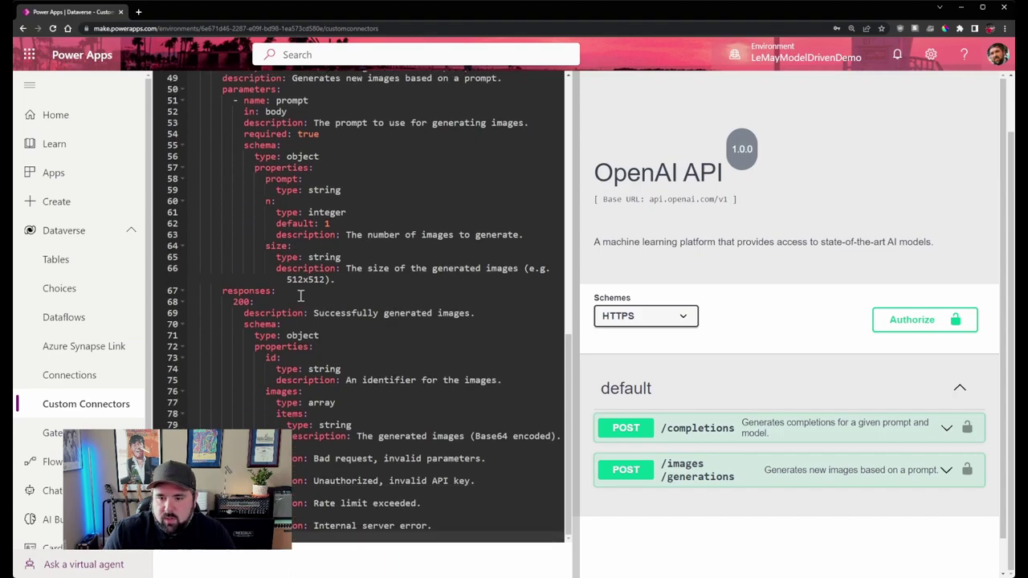
pyautogui.scroll(3, 300, 296)
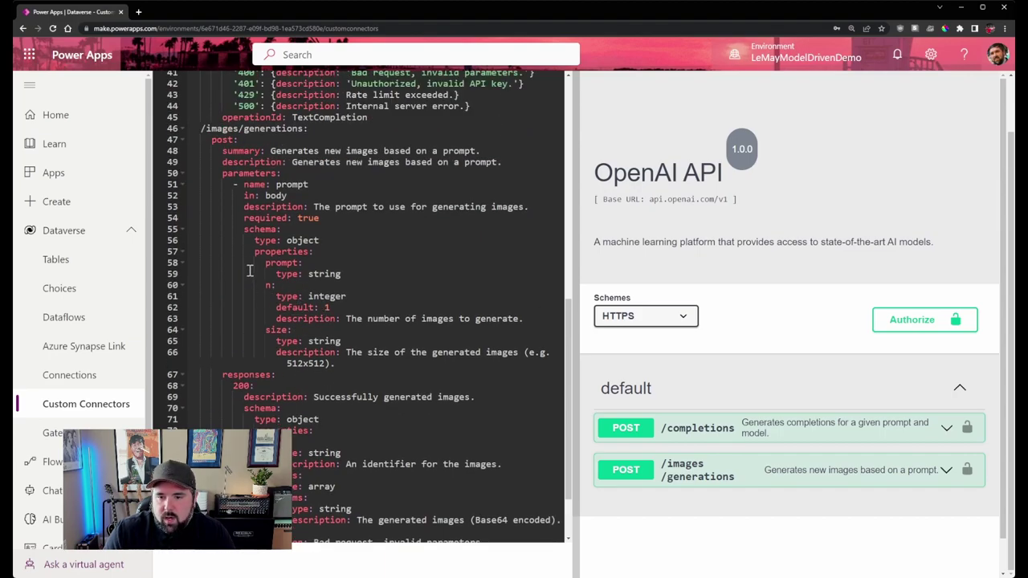
pyautogui.moveTo(265, 263); pyautogui.dragTo(325, 357)
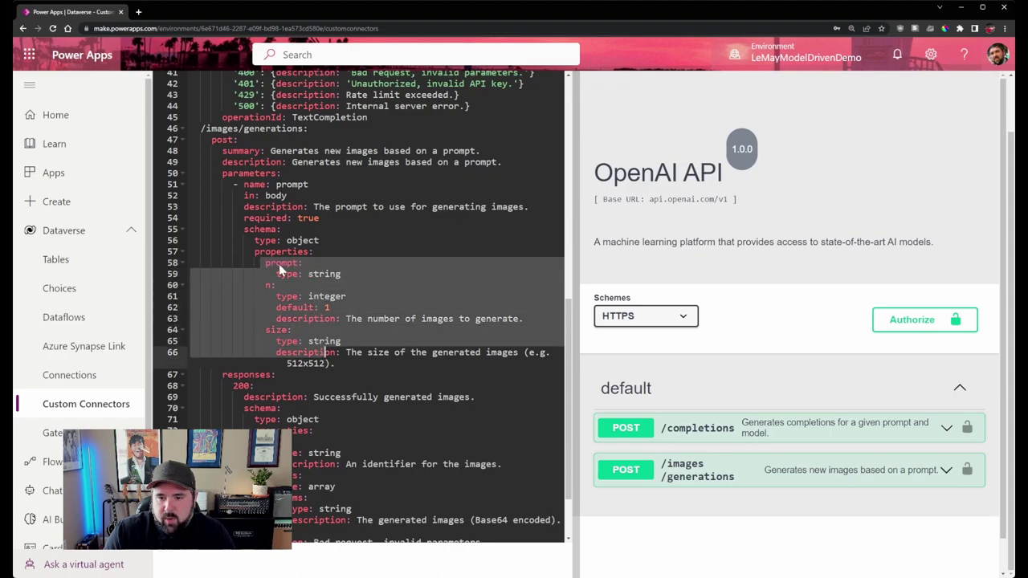
pyautogui.click(273, 294)
pyautogui.click(271, 285)
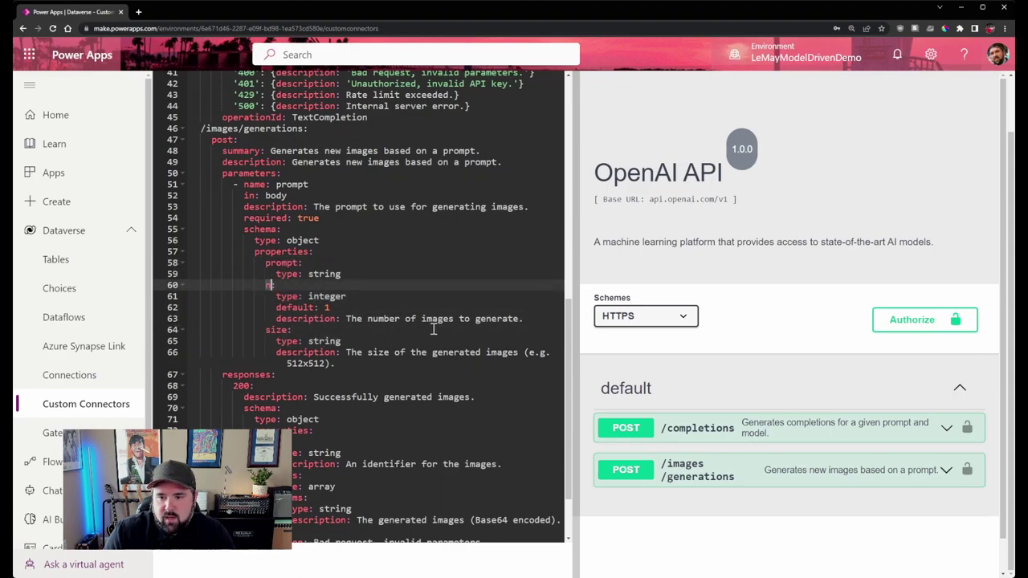
pyautogui.moveTo(265, 330); pyautogui.dragTo(280, 330)
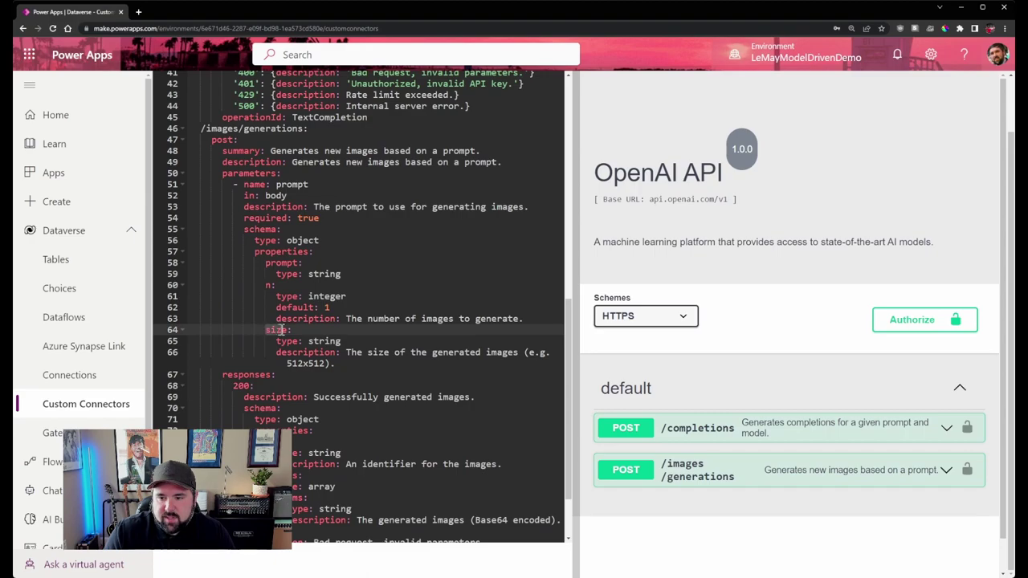
pyautogui.click(338, 354)
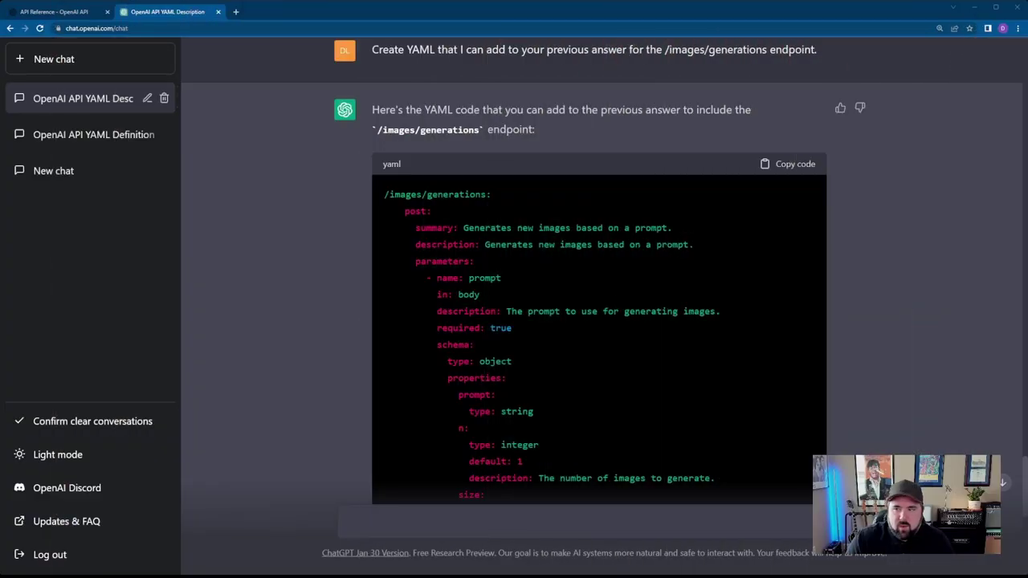
# Switch to the OpenAI API reference and compare the Create image example request's prompt, n and size parameters with the YAML.
pyautogui.click(54, 11)
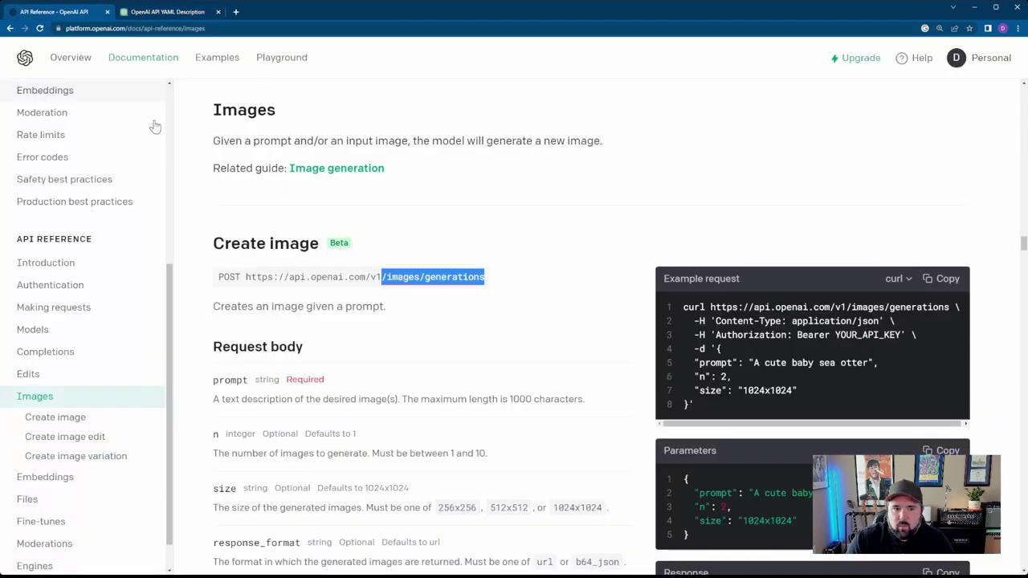
pyautogui.scroll(-1, 490, 353)
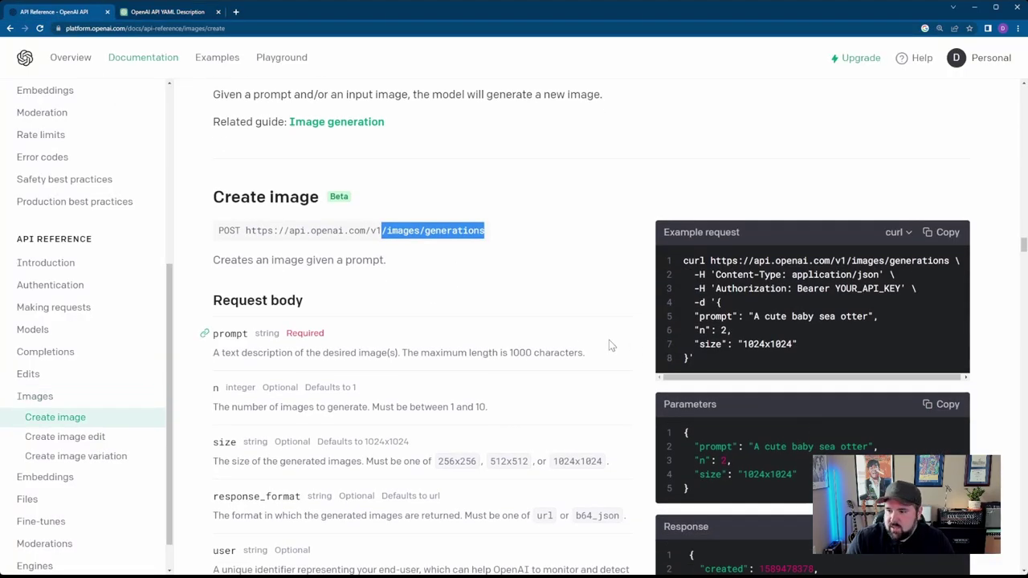
pyautogui.moveTo(689, 317); pyautogui.dragTo(810, 346)
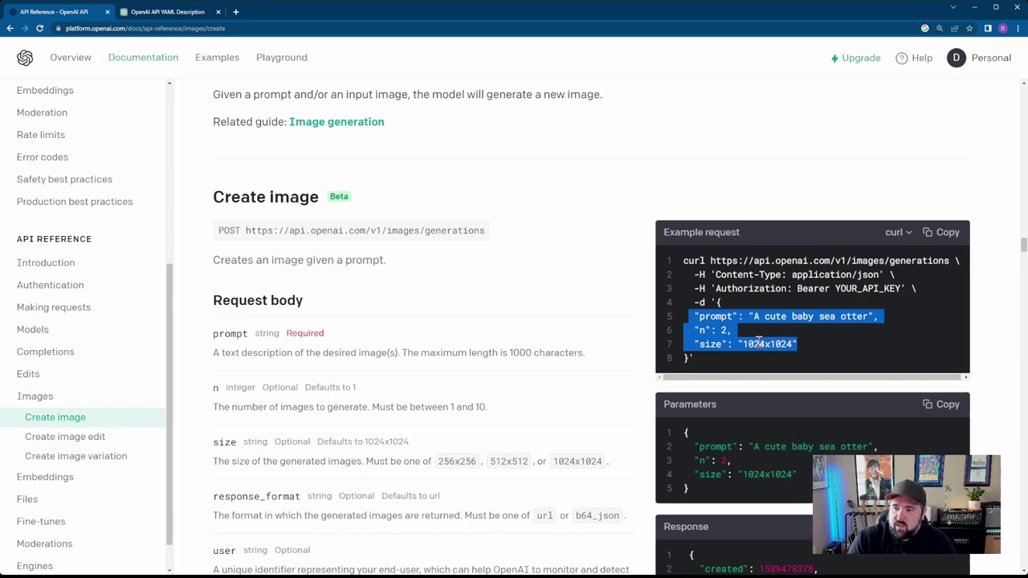
pyautogui.scroll(-2, 765, 285)
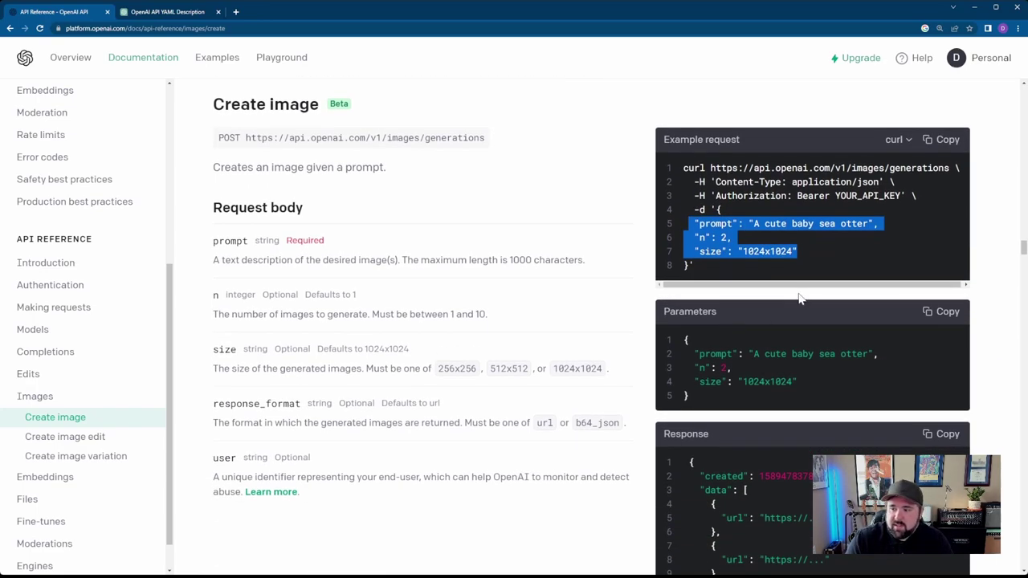
# Examine the Create image example response, focusing on the data array and its url entries.
pyautogui.scroll(-1, 761, 273)
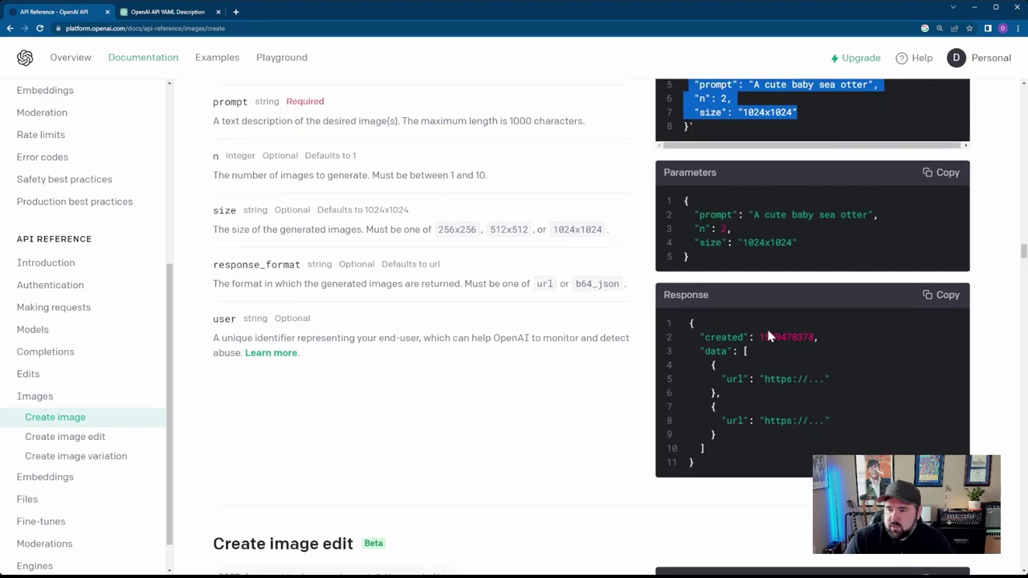
pyautogui.moveTo(689, 322); pyautogui.dragTo(783, 378)
pyautogui.click(764, 378)
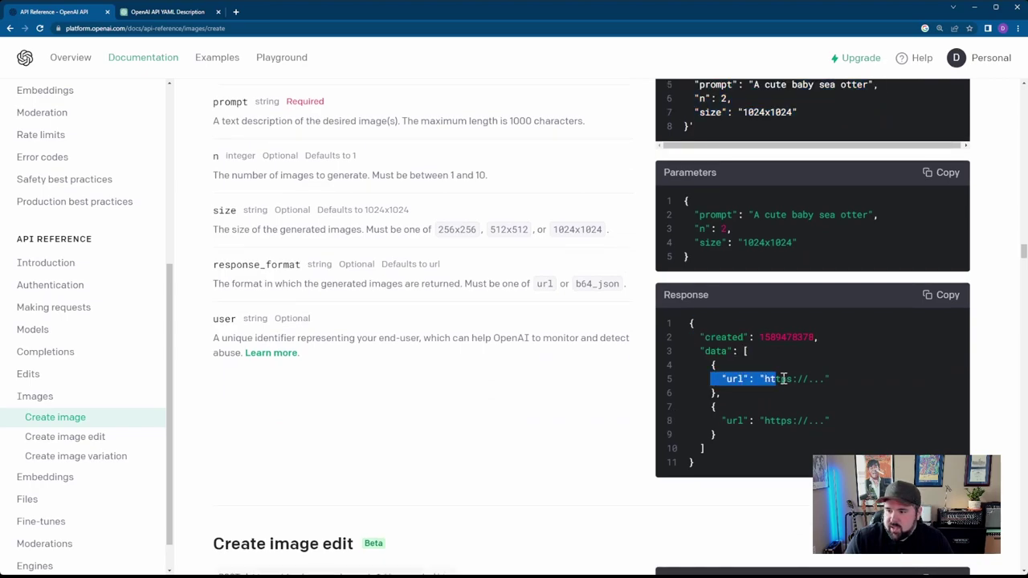
pyautogui.moveTo(743, 351); pyautogui.dragTo(749, 437)
pyautogui.click(731, 378)
pyautogui.moveTo(726, 378); pyautogui.dragTo(771, 377)
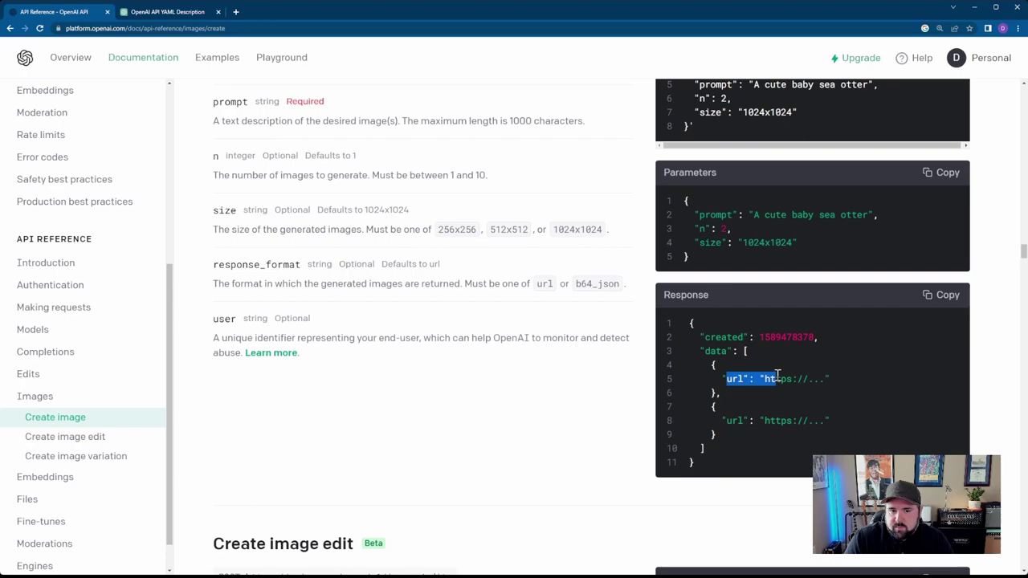
pyautogui.click(830, 399)
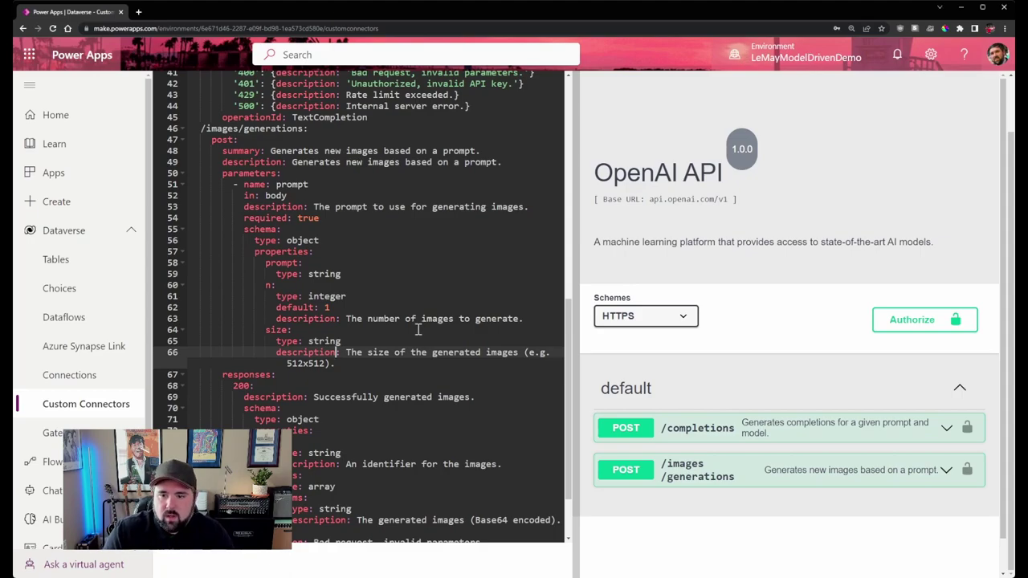
# Return to Power Apps, leave the Swagger Editor and try to update the connector with the new endpoint.
pyautogui.scroll(1, 630, 322)
pyautogui.scroll(3, 631, 322)
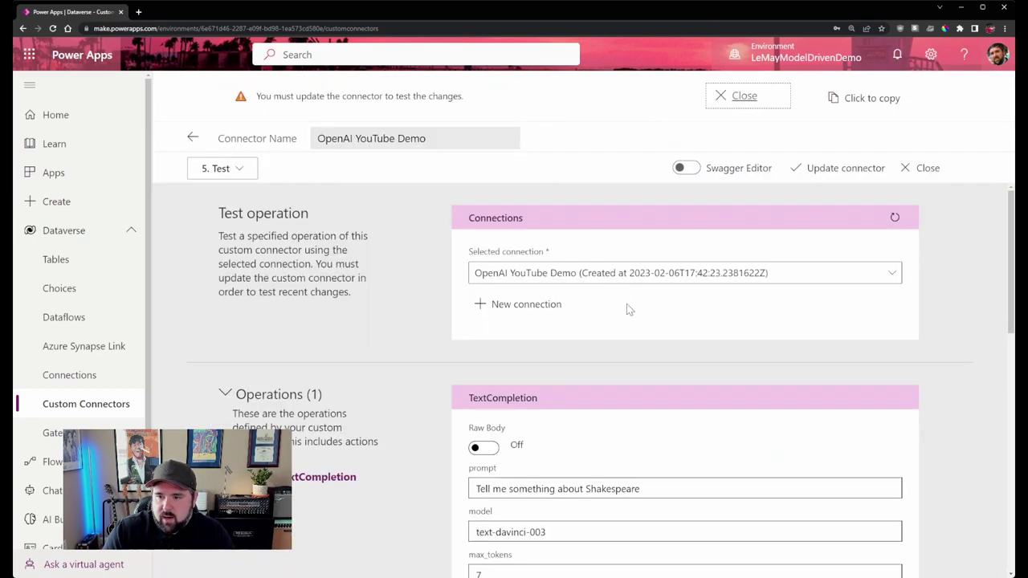
pyautogui.scroll(-1, 876, 352)
pyautogui.scroll(1, 790, 354)
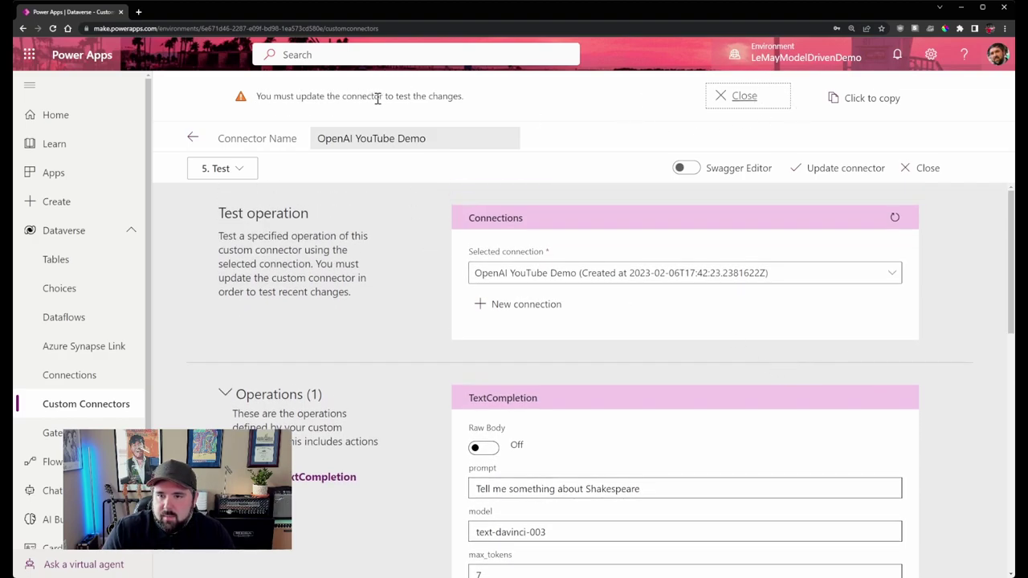
pyautogui.click(823, 173)
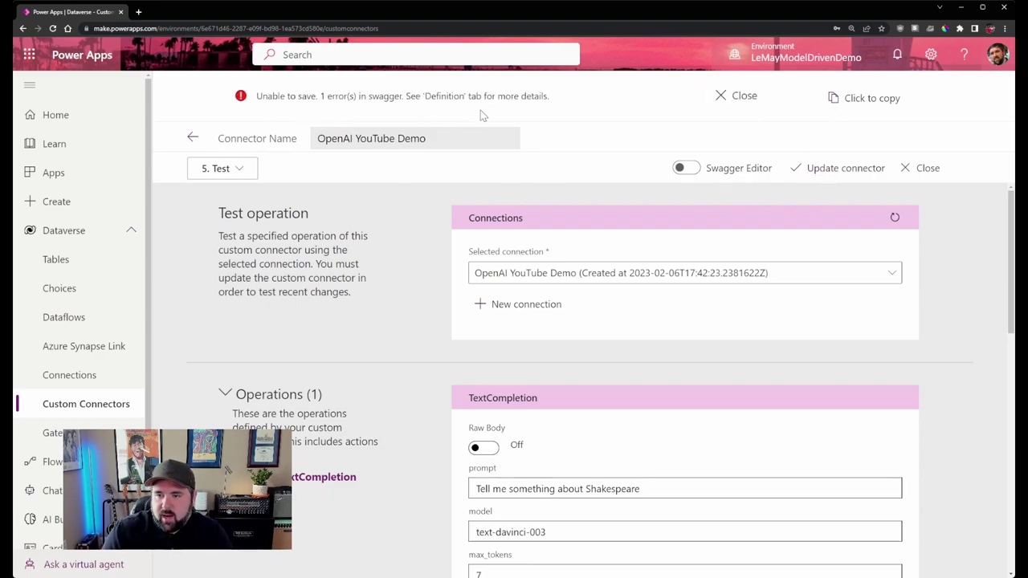
# Reopen the Swagger Editor and compare the /completions and /images/generations blocks to look for the error.
pyautogui.click(685, 171)
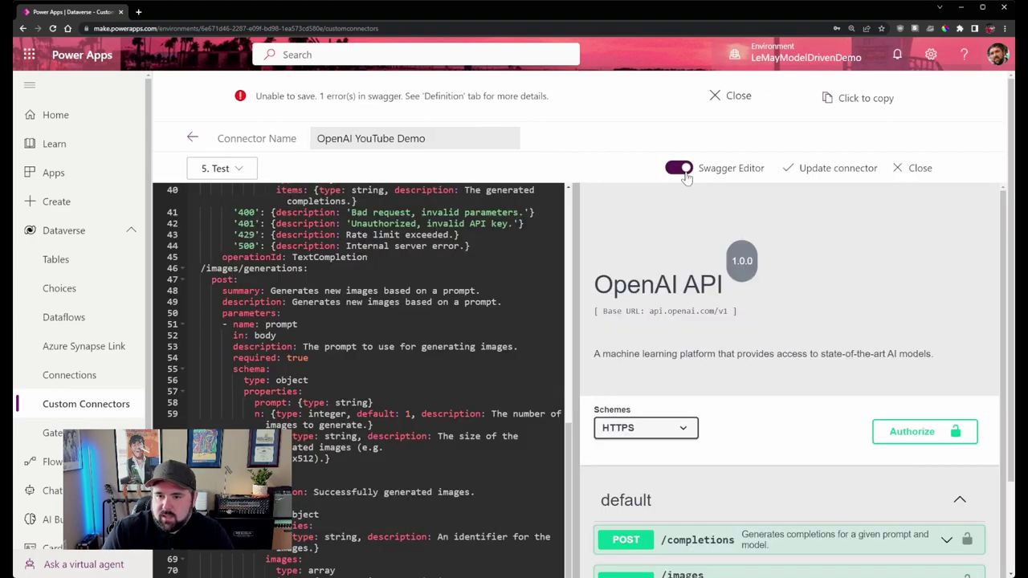
pyautogui.scroll(-3, 455, 353)
pyautogui.scroll(5, 466, 365)
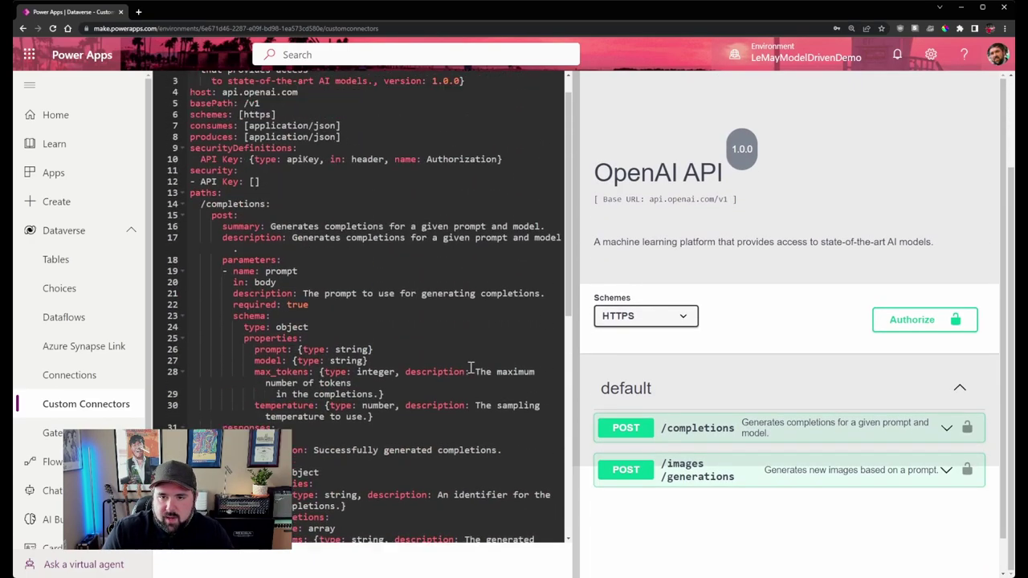
pyautogui.scroll(-6, 426, 418)
pyautogui.click(394, 459)
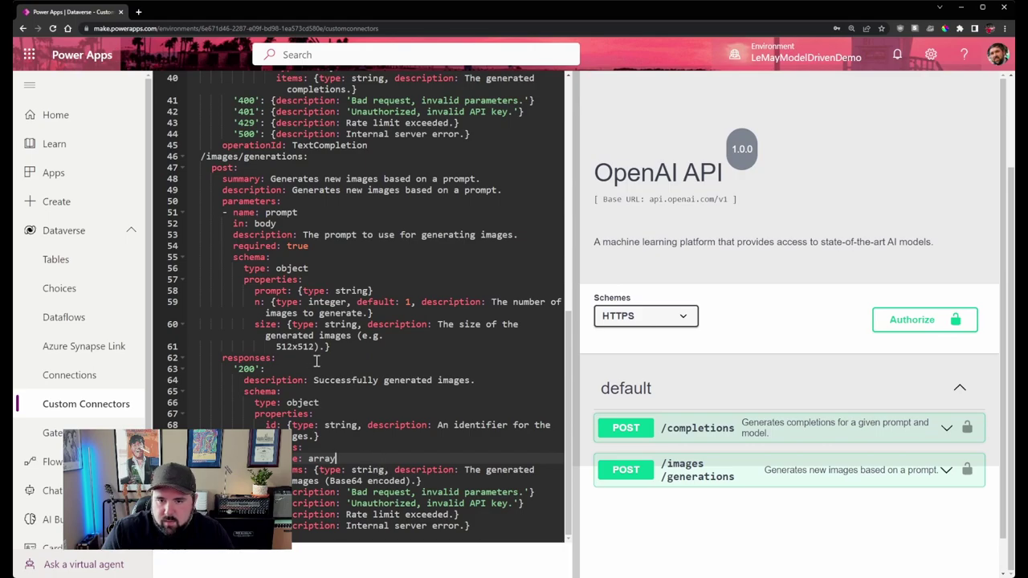
pyautogui.scroll(3, 309, 388)
pyautogui.scroll(5, 235, 335)
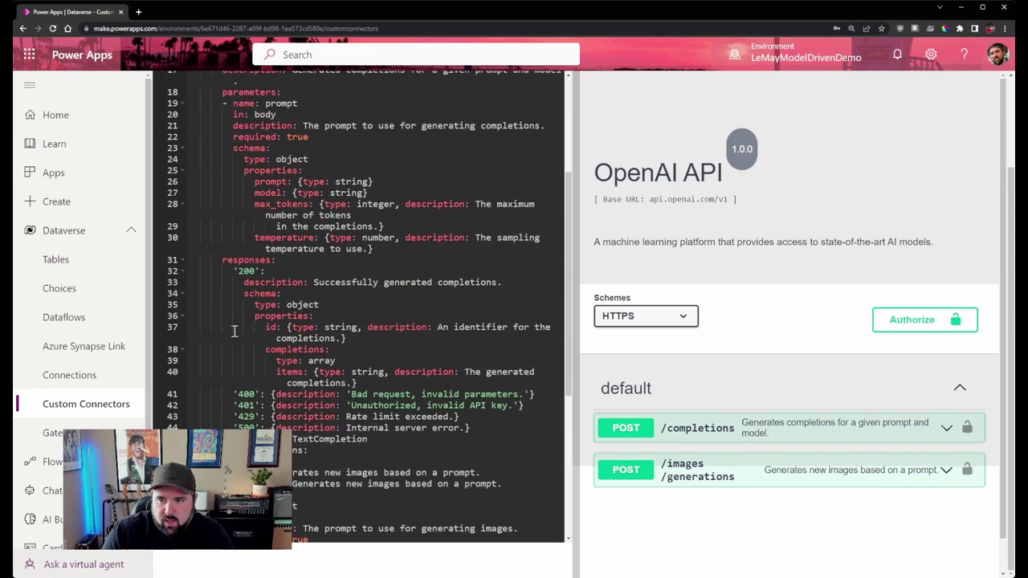
pyautogui.scroll(-4, 233, 334)
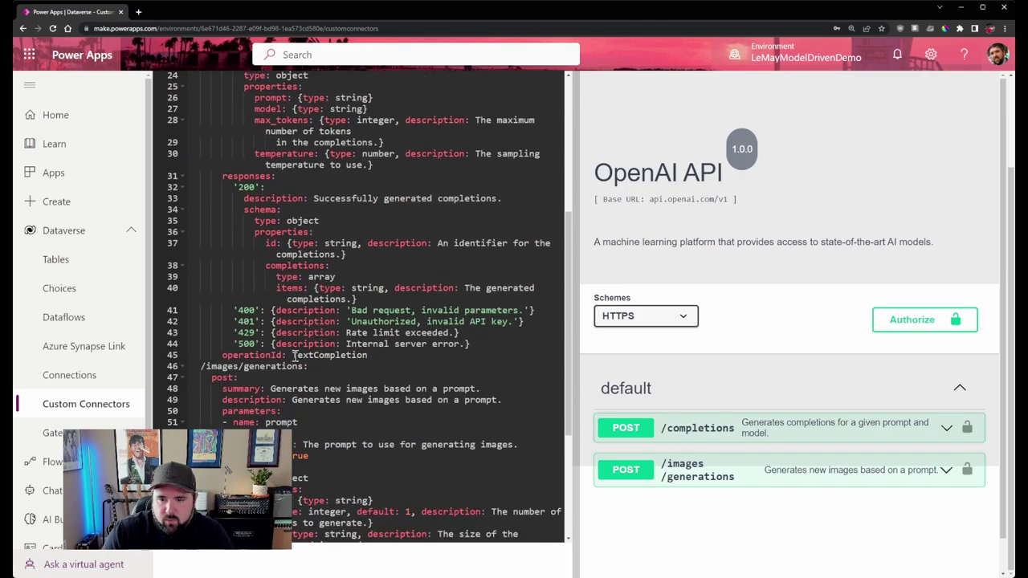
pyautogui.scroll(3, 295, 356)
pyautogui.scroll(-2, 287, 368)
pyautogui.scroll(3, 256, 414)
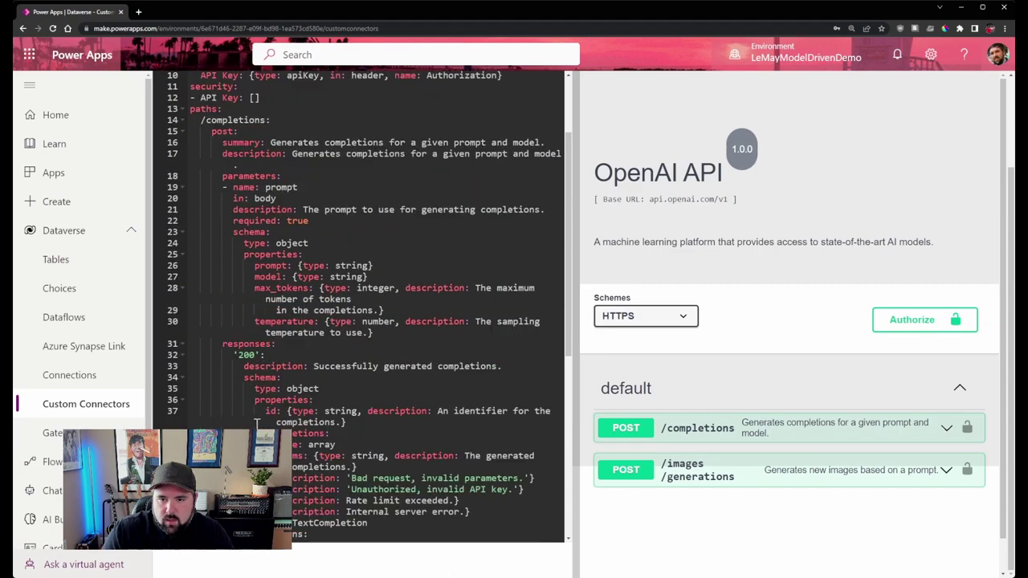
pyautogui.scroll(-9, 257, 423)
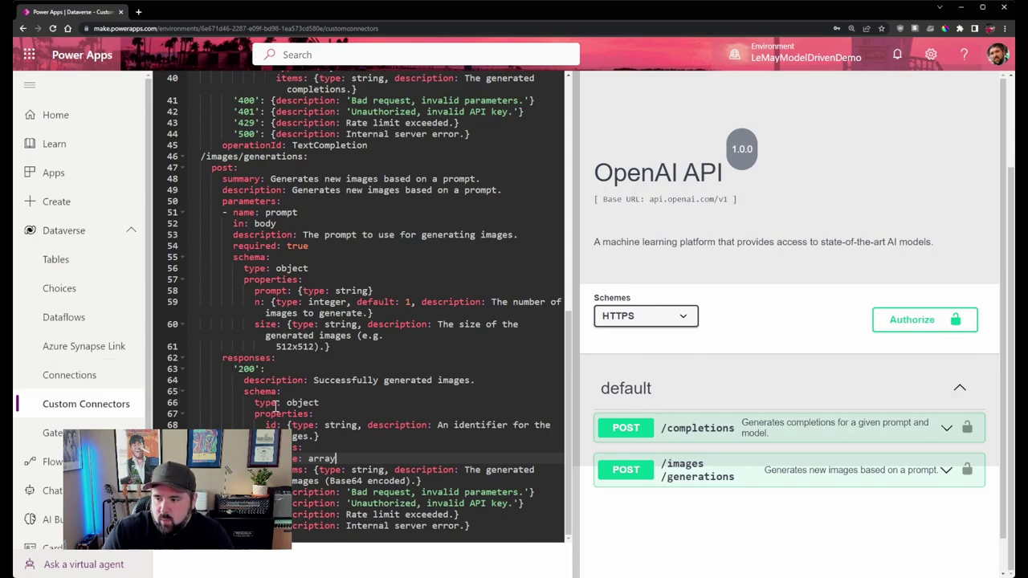
pyautogui.scroll(7, 399, 409)
pyautogui.scroll(8, 399, 408)
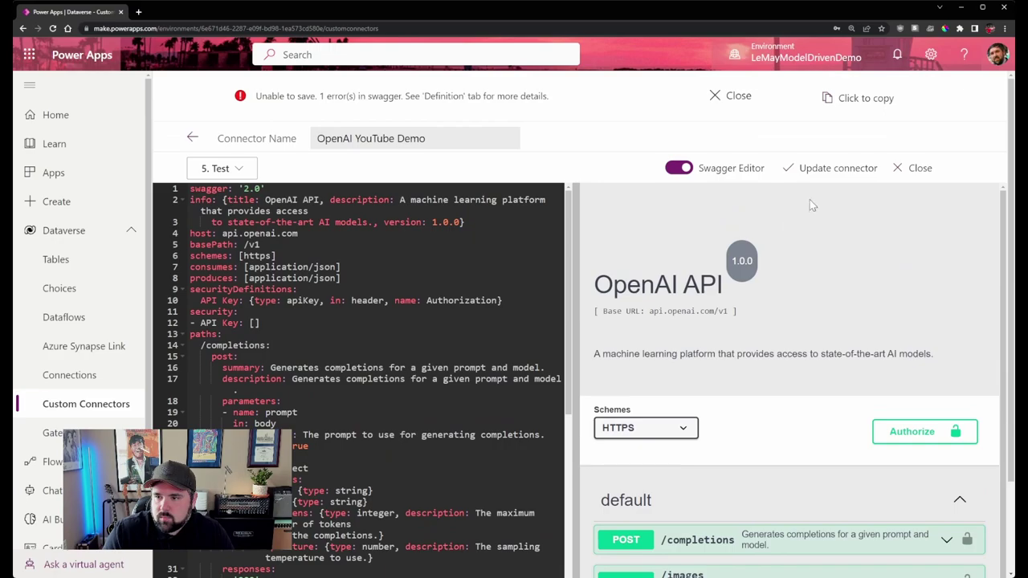
# Leave the Swagger Editor and open the connector's Definition section.
pyautogui.click(683, 168)
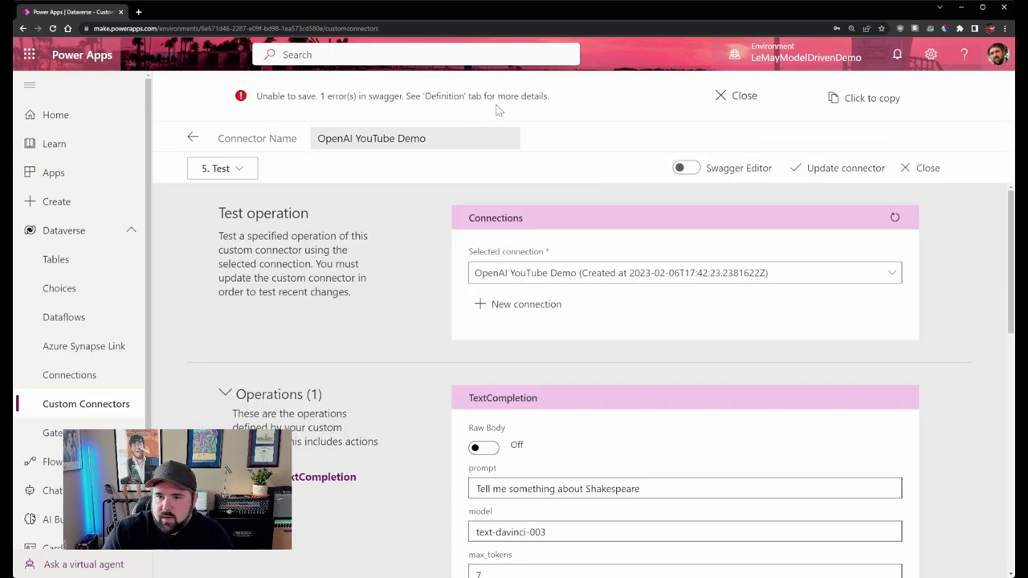
pyautogui.click(233, 169)
pyautogui.click(224, 245)
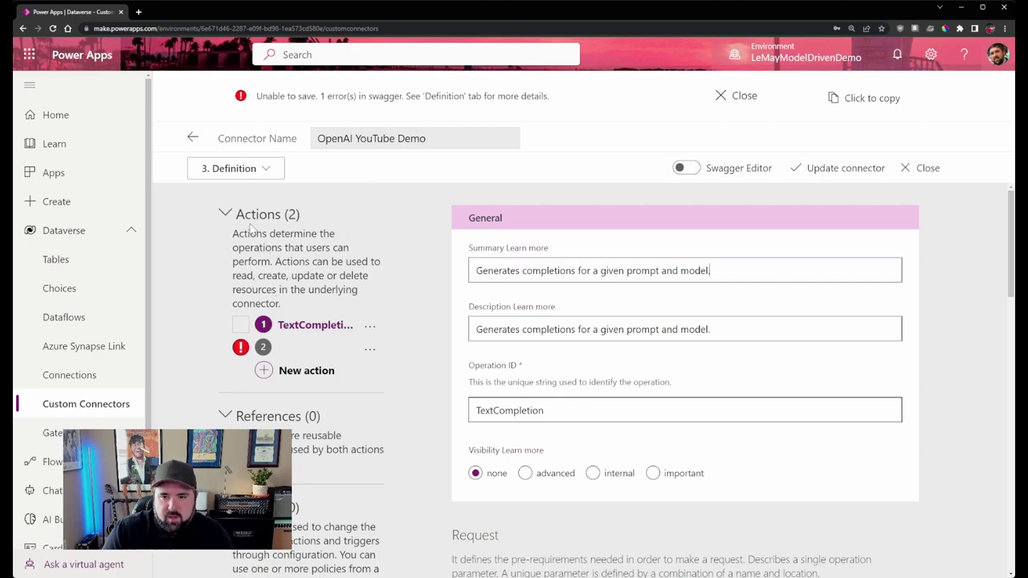
# Show how the connector's section navigation looks at normal and reduced page zoom, keeping the Definition section open.
pyautogui.click(263, 173)
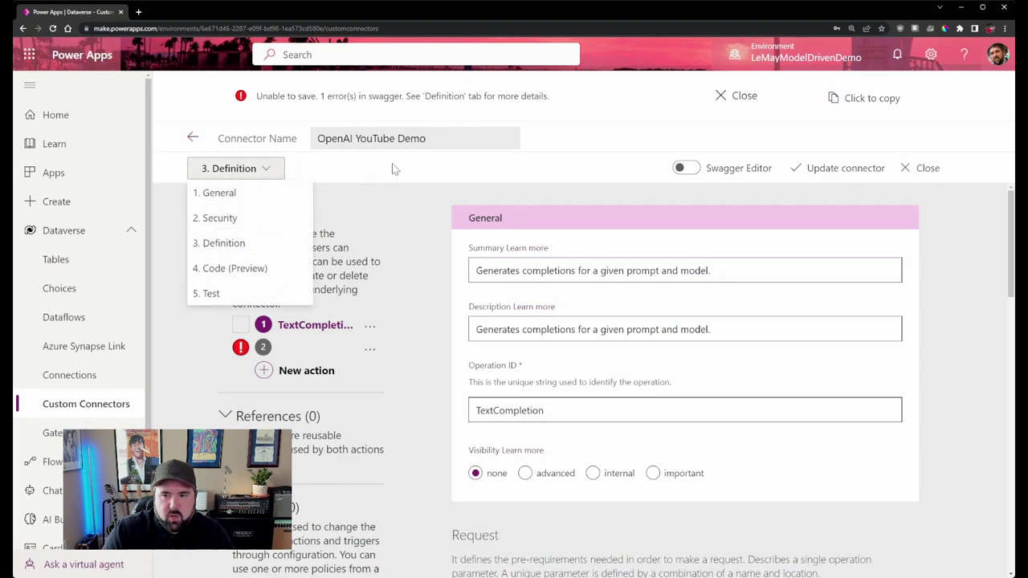
pyautogui.click(411, 192)
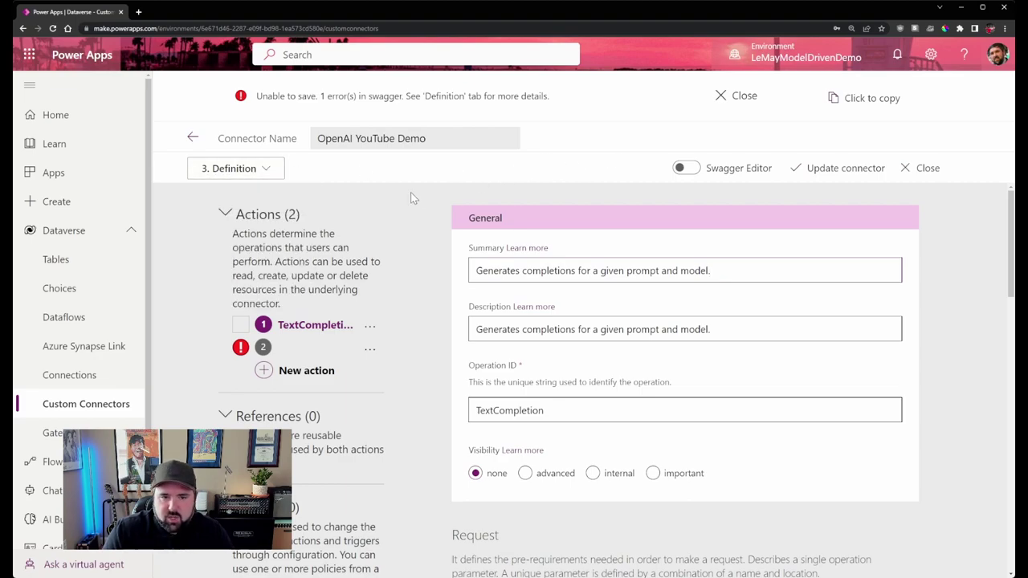
pyautogui.hotkey('ctrl', '-')
pyautogui.hotkey('ctrl', '-')
pyautogui.hotkey('ctrl', '-')
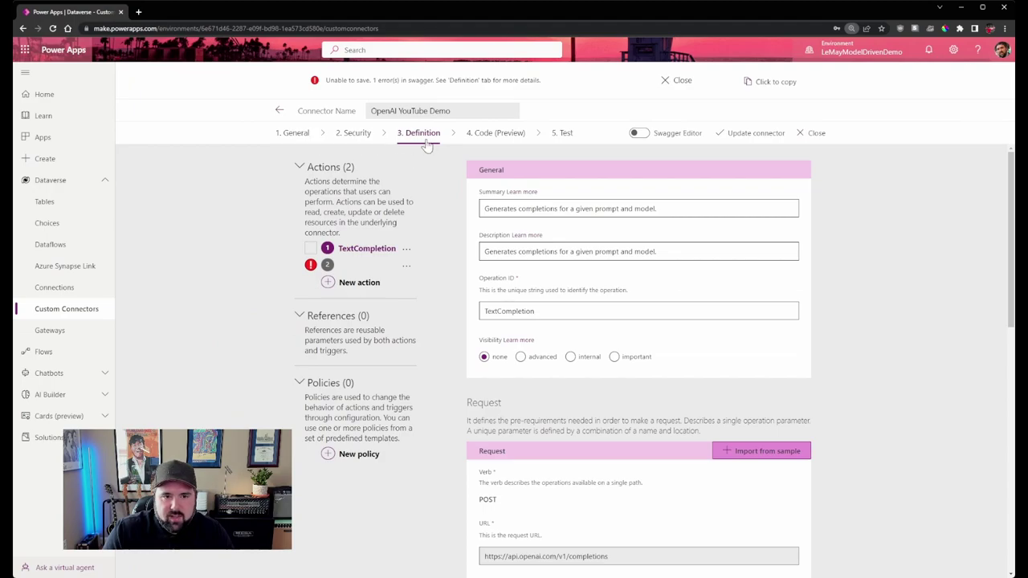
pyautogui.hotkey('ctrl', '+')
pyautogui.hotkey('ctrl', '+')
pyautogui.hotkey('ctrl', '+')
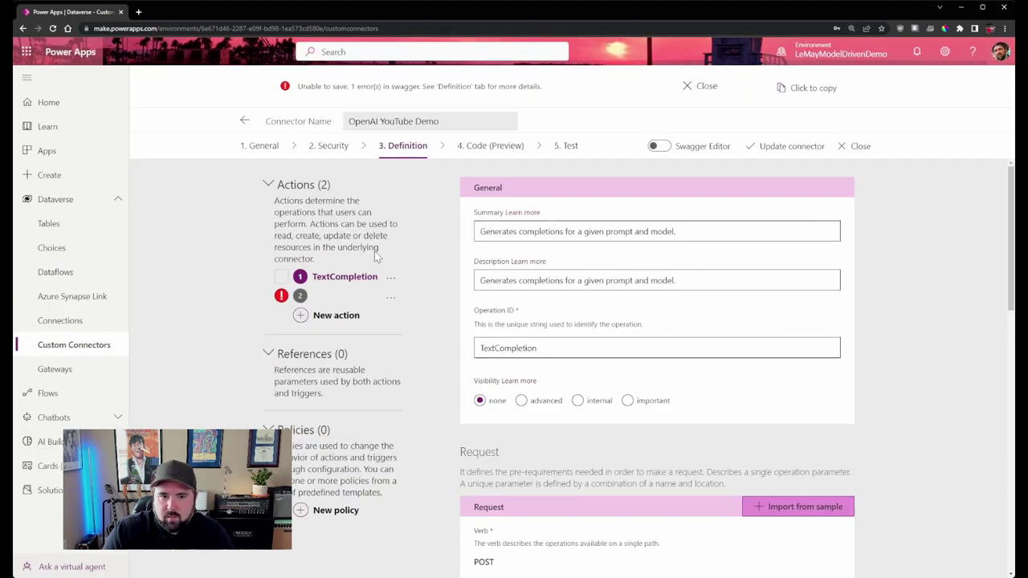
pyautogui.click(245, 169)
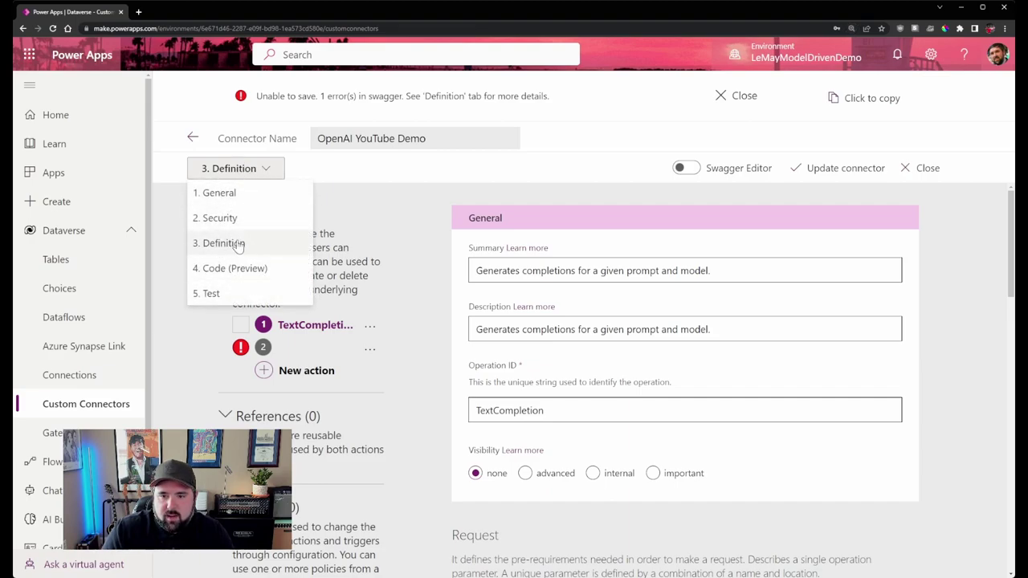
pyautogui.click(314, 316)
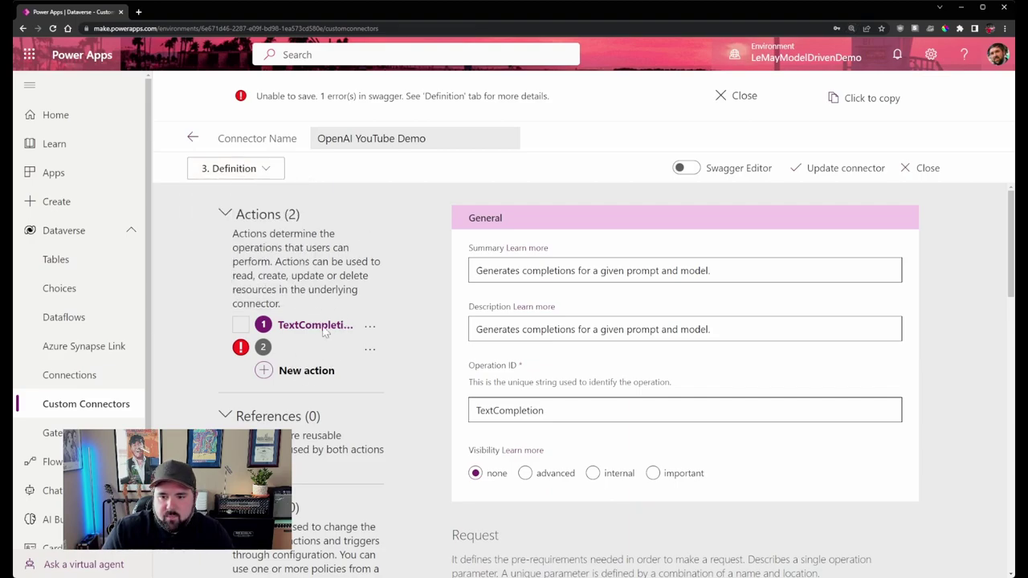
# Set the Operation ID of the second action, which generates images, to GenerateImages and update the connector.
pyautogui.click(299, 347)
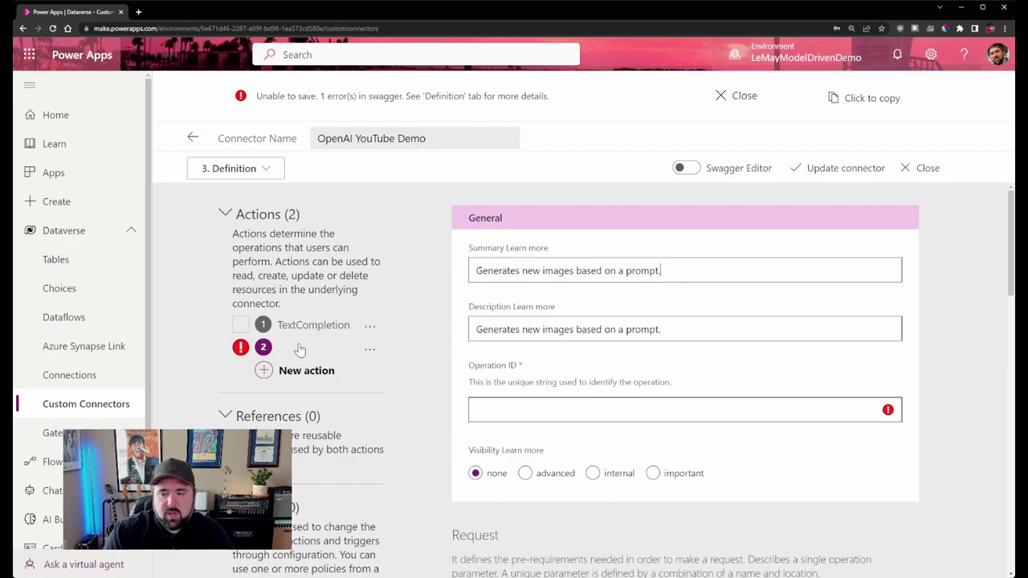
pyautogui.scroll(-1, 548, 386)
pyautogui.scroll(1, 549, 382)
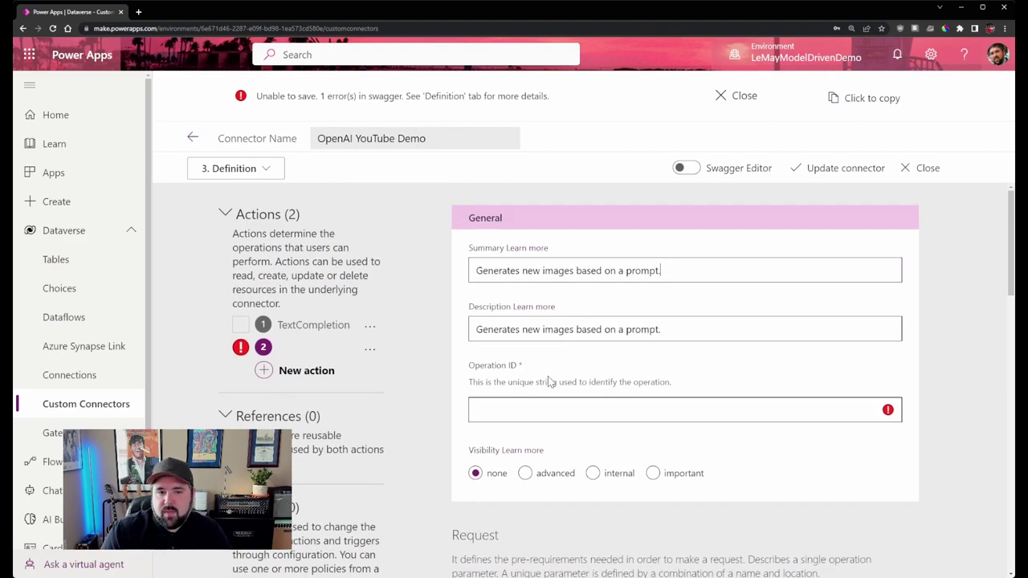
pyautogui.scroll(-1, 548, 382)
pyautogui.moveTo(475, 320); pyautogui.dragTo(520, 322)
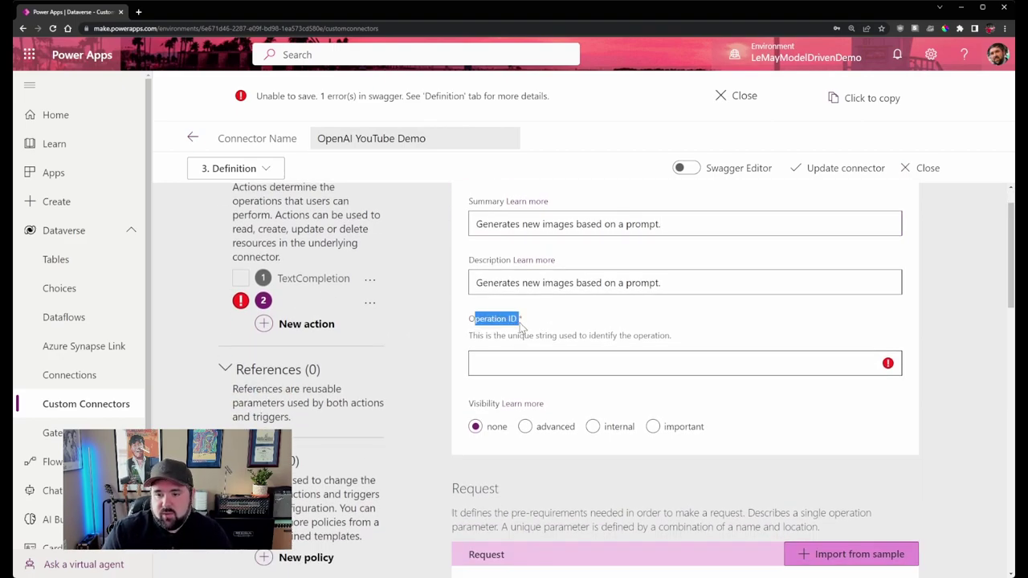
pyautogui.click(526, 342)
pyautogui.click(519, 361)
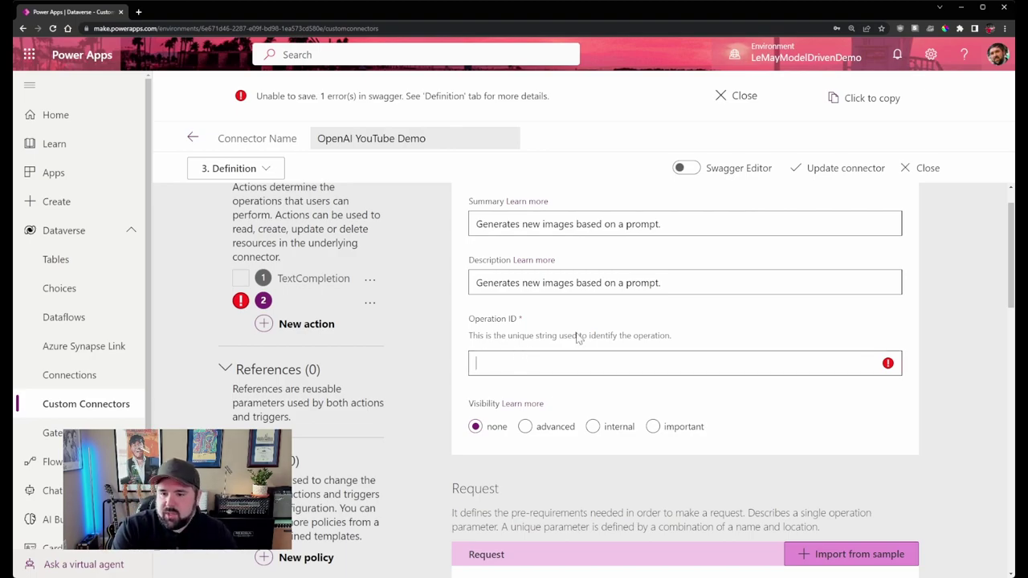
pyautogui.write('GenerateImages')
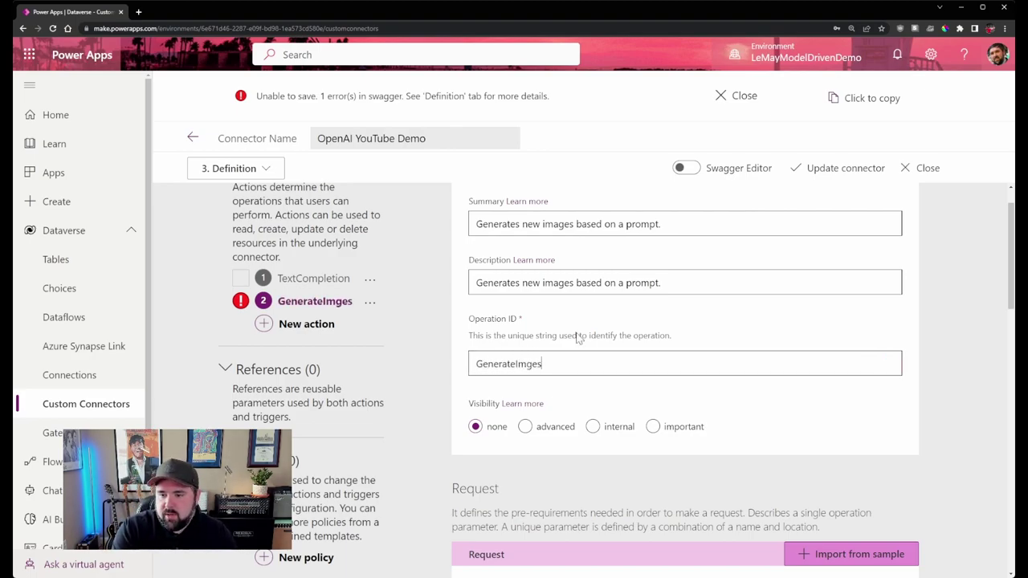
pyautogui.press('BackSpace')
pyautogui.press('BackSpace')
pyautogui.press('BackSpace')
pyautogui.press('BackSpace')
pyautogui.write('ages')
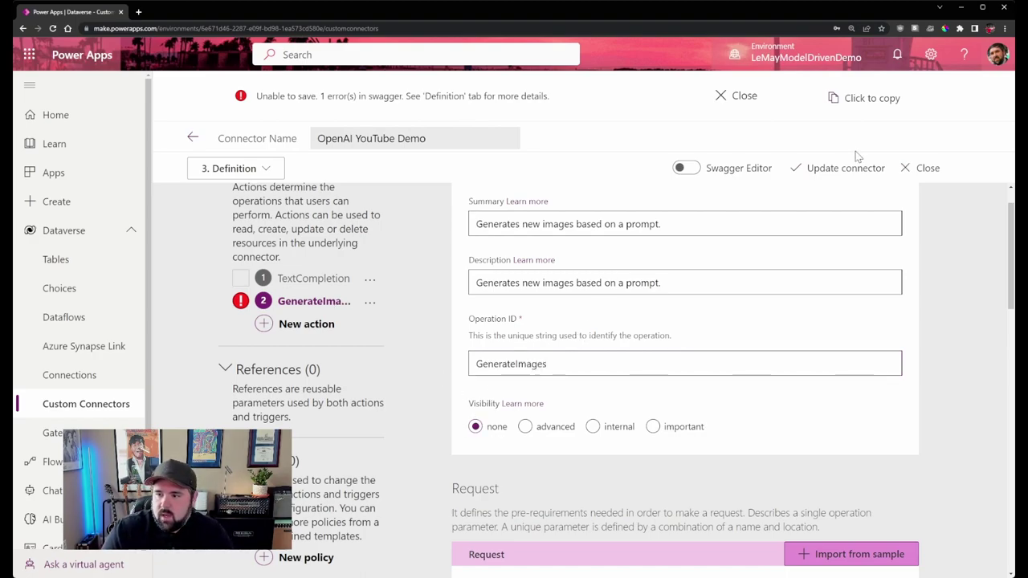
pyautogui.click(818, 170)
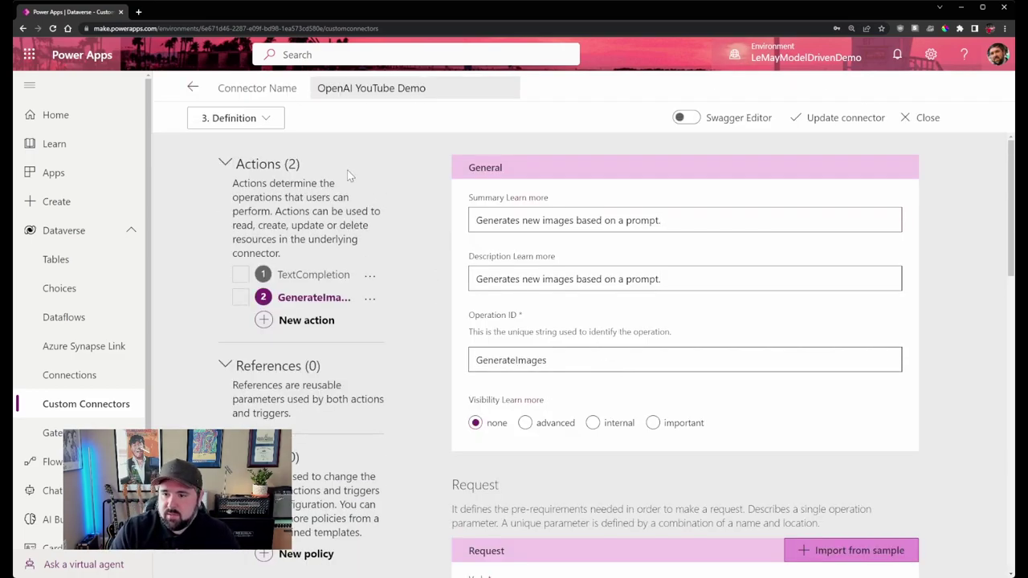
# Open the connector's Test section and select the GenerateImages operation.
pyautogui.click(250, 122)
pyautogui.click(249, 244)
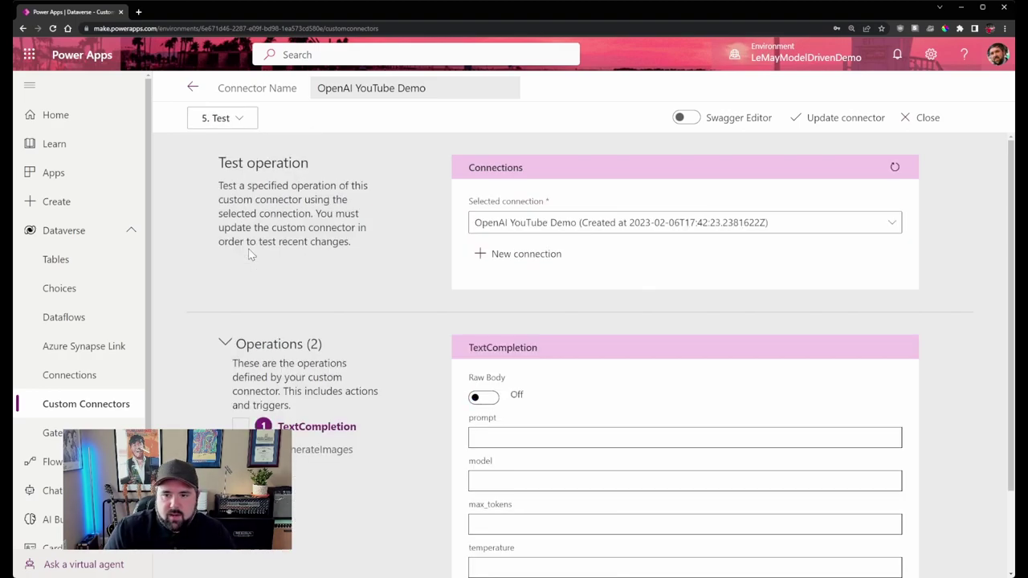
pyautogui.scroll(-1, 354, 283)
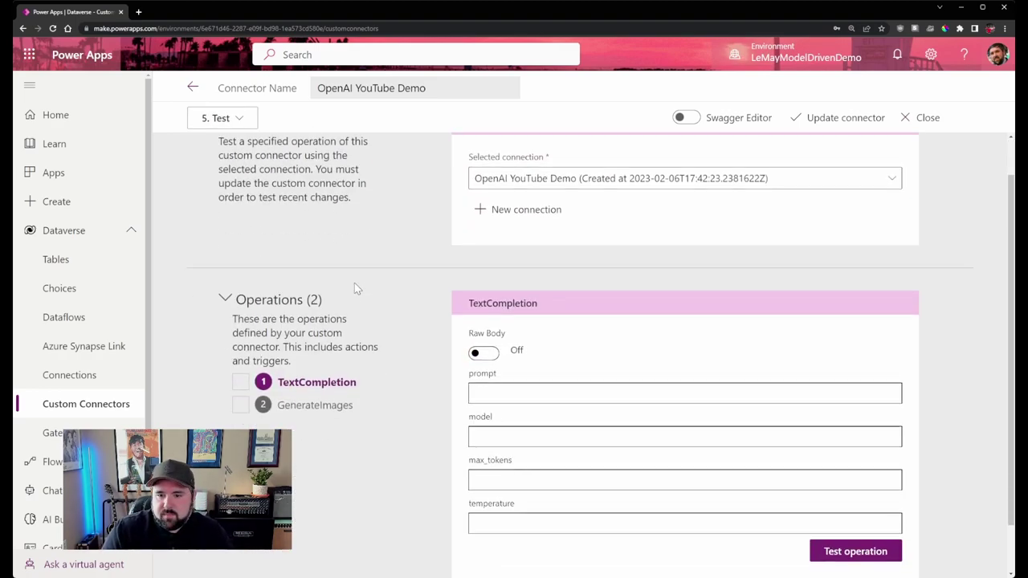
pyautogui.scroll(-1, 315, 316)
pyautogui.click(305, 358)
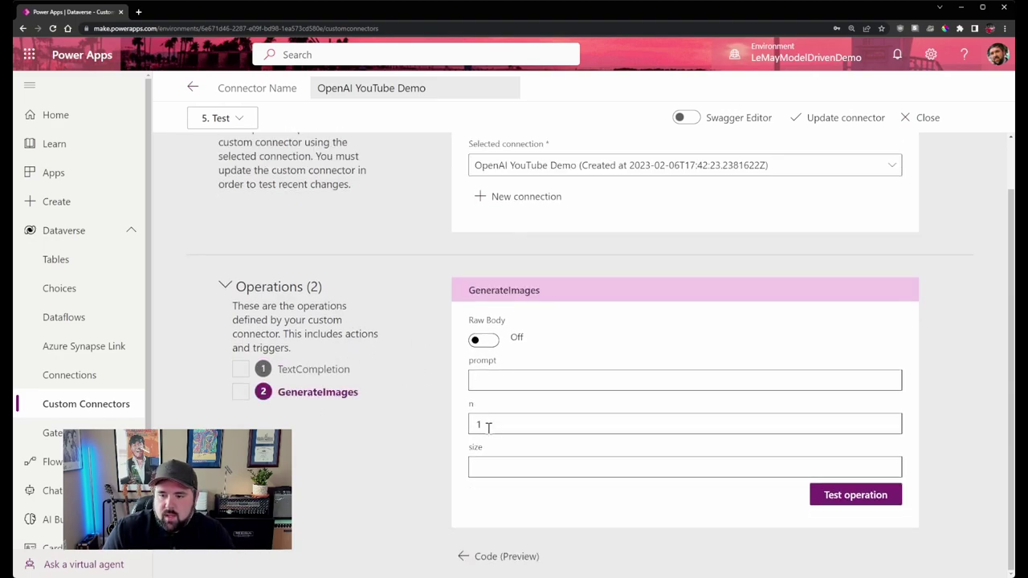
# Test the GenerateImages operation with size 512x512 and the prompt "Two giraffes wearing top hats in times square".
pyautogui.click(511, 471)
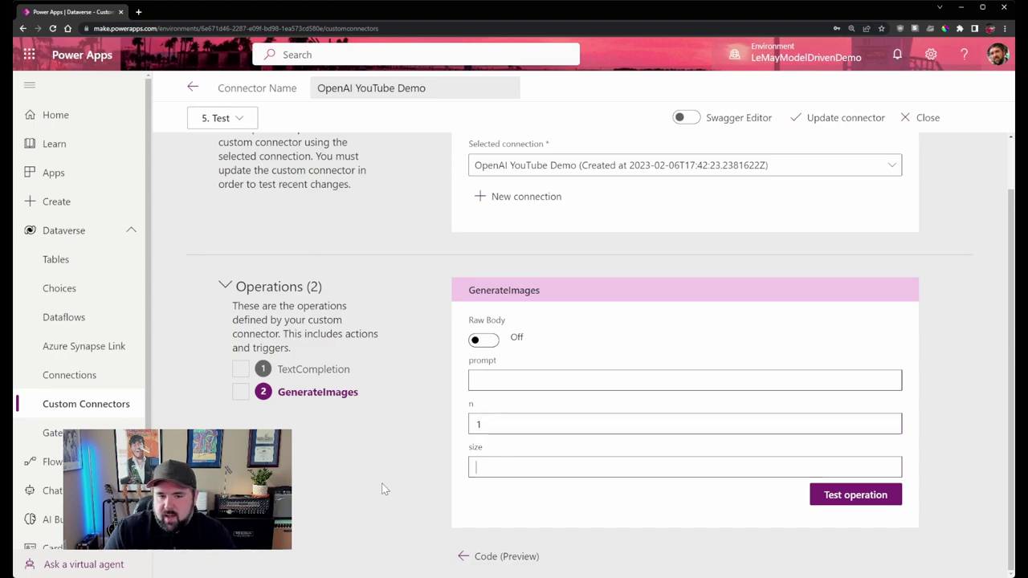
pyautogui.write('512x512')
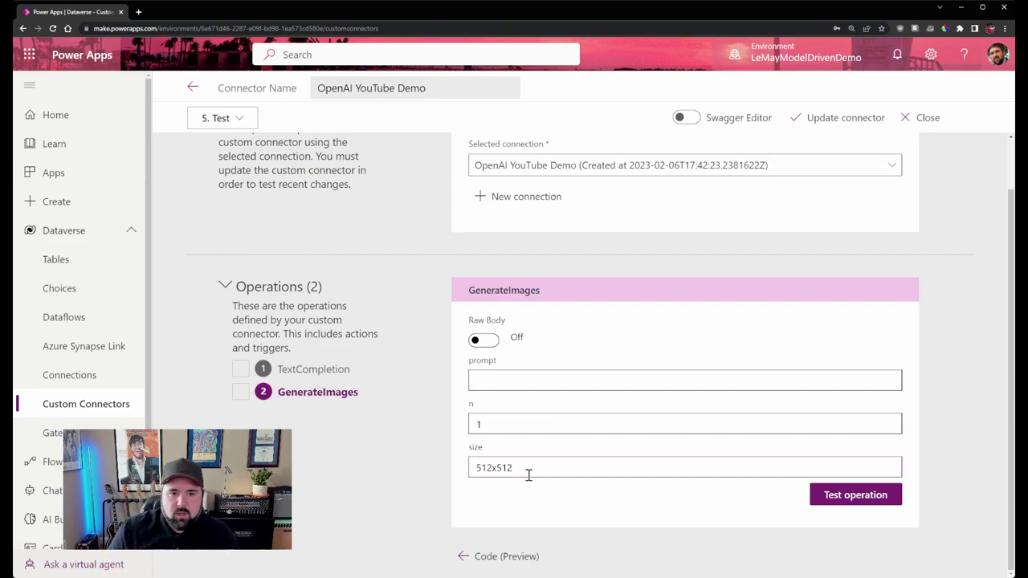
pyautogui.click(541, 373)
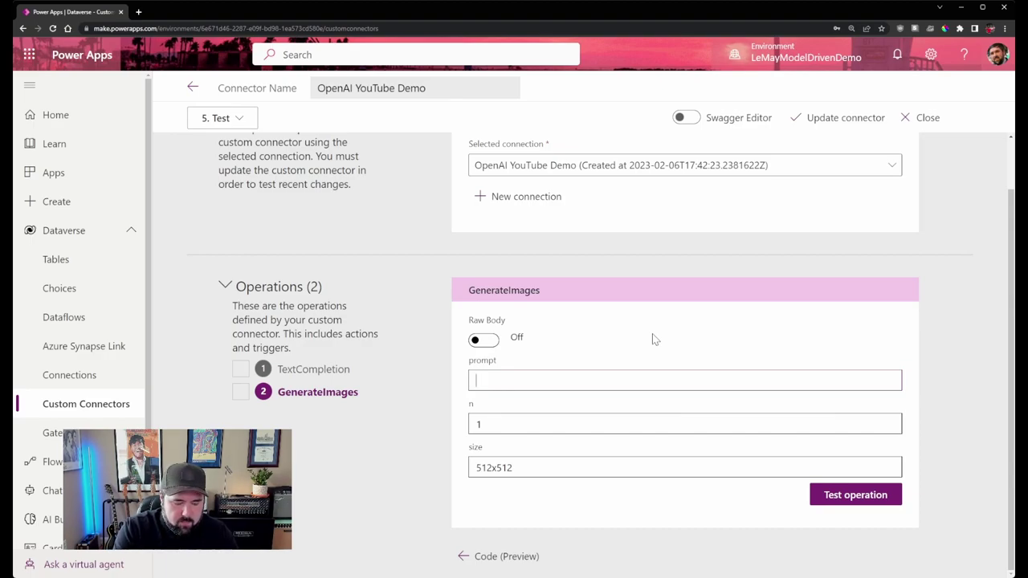
pyautogui.write('Two')
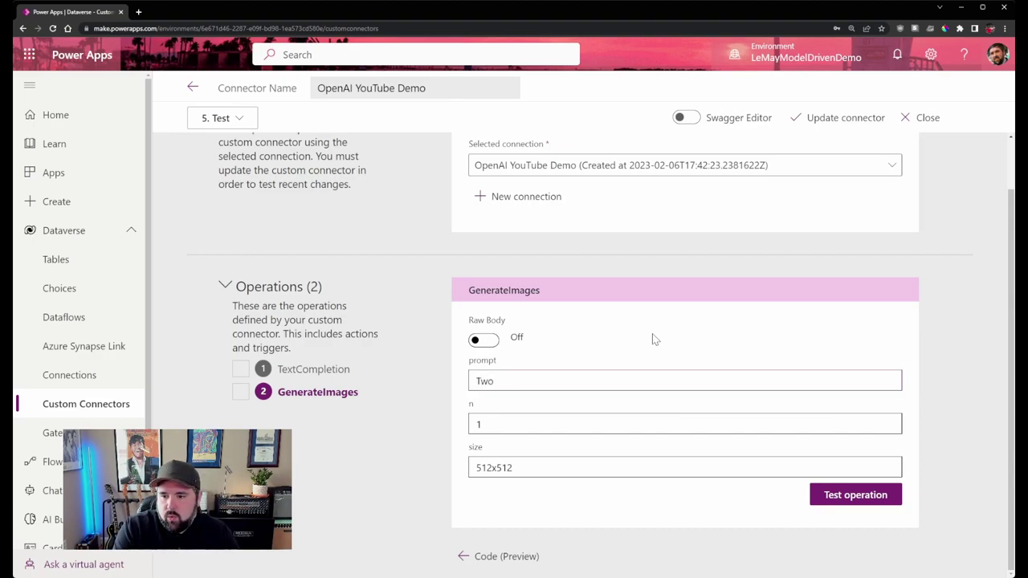
pyautogui.write(' giraffes ')
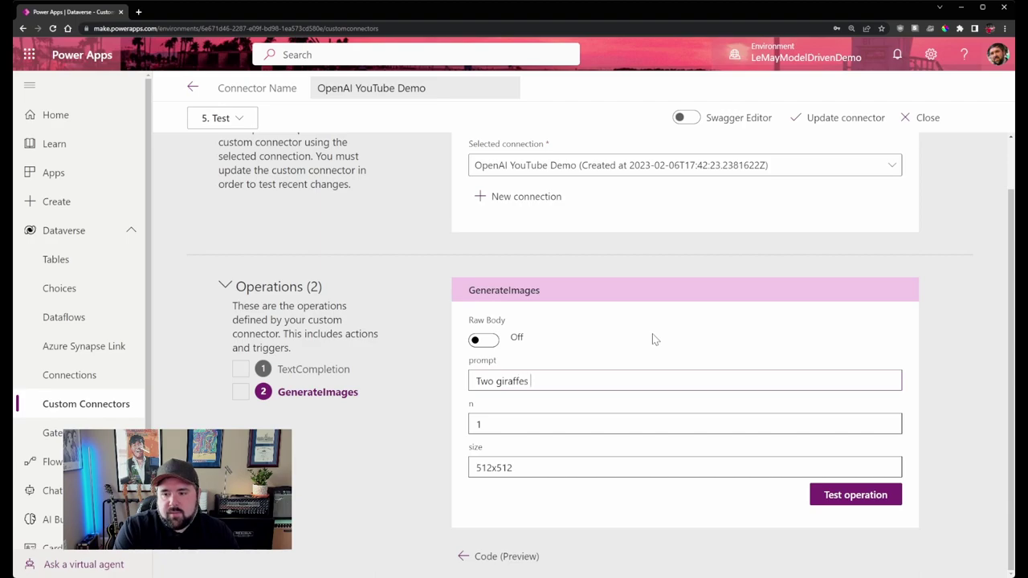
pyautogui.write('wearing top hats')
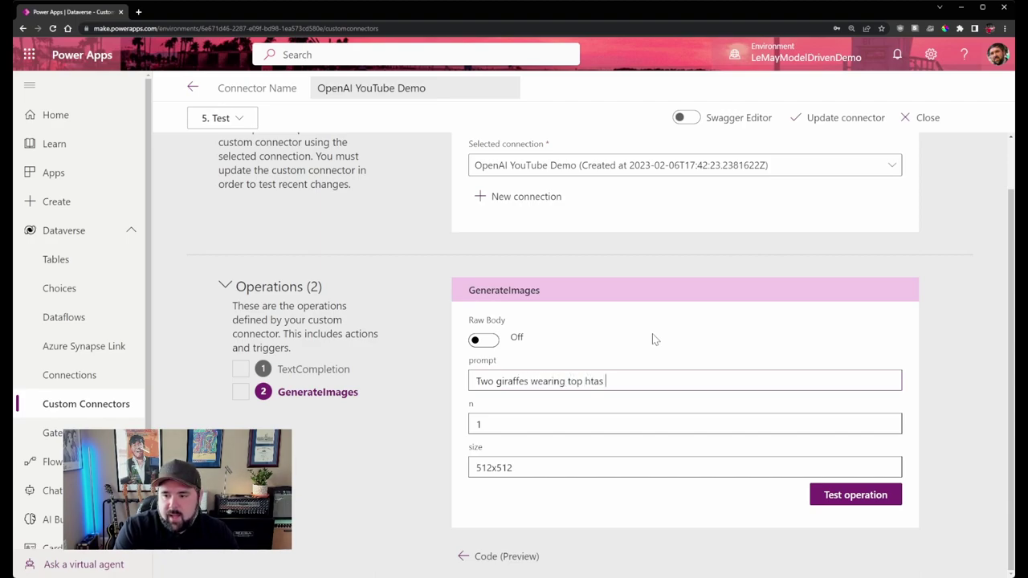
pyautogui.write(' in times s')
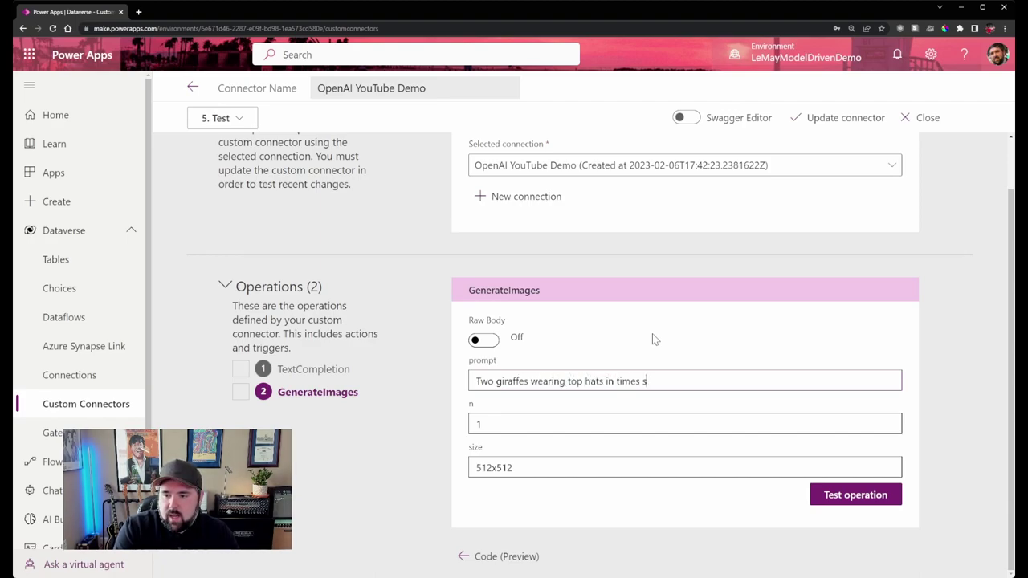
pyautogui.write('quare')
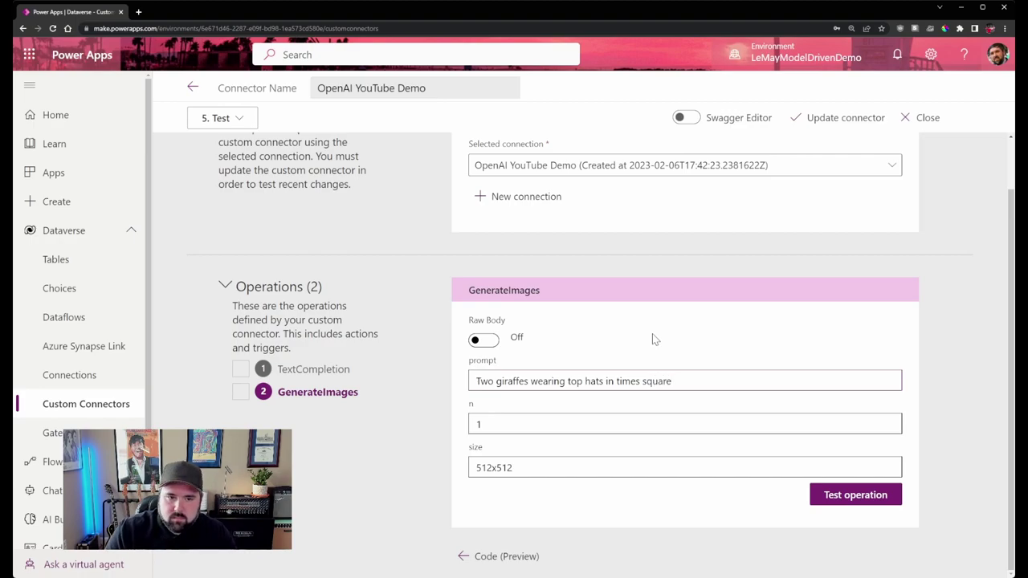
pyautogui.click(833, 504)
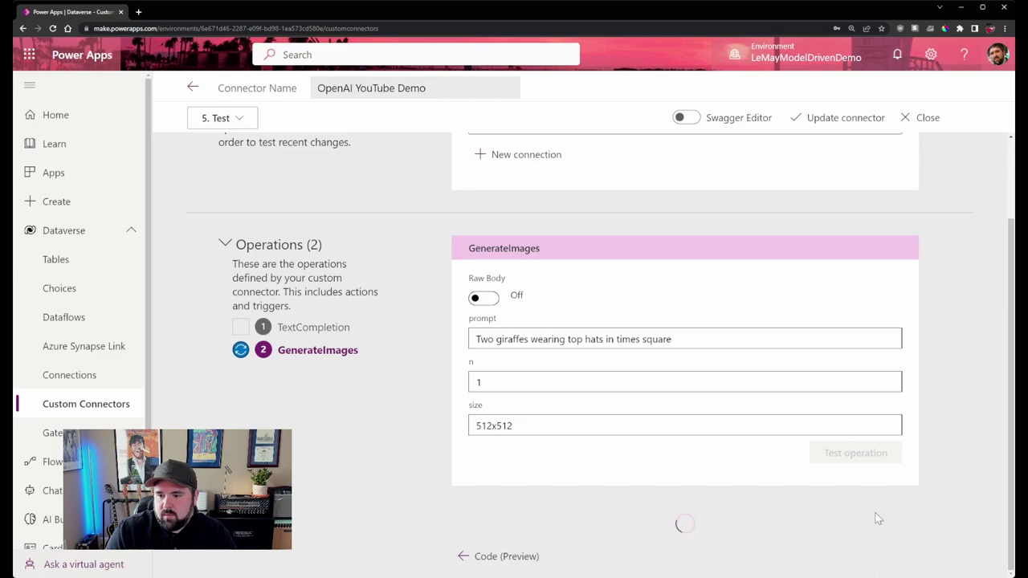
# Examine the test response, checking its status and the data array in the body.
pyautogui.scroll(-3, 932, 477)
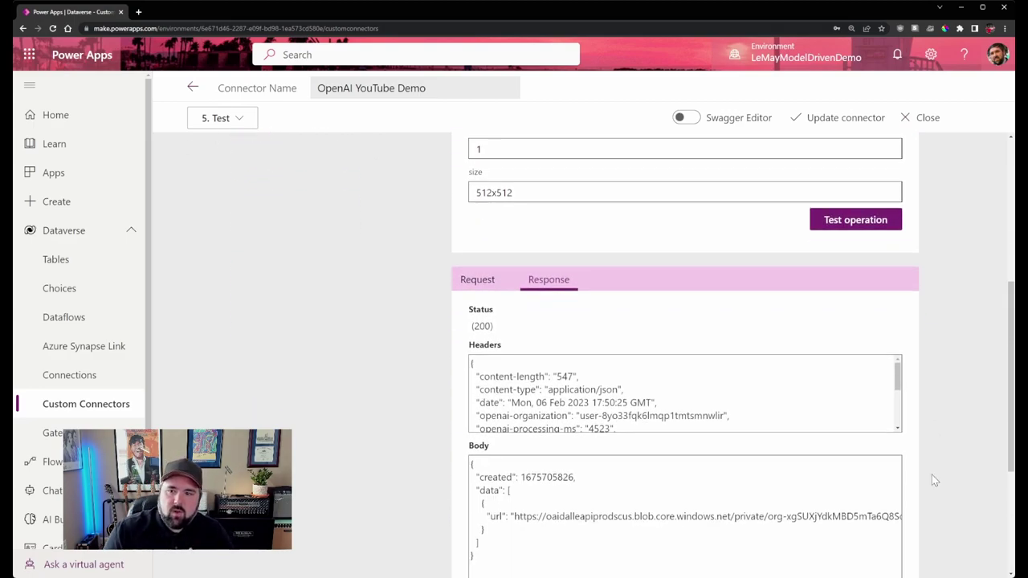
pyautogui.scroll(-1, 932, 479)
pyautogui.scroll(-1, 560, 397)
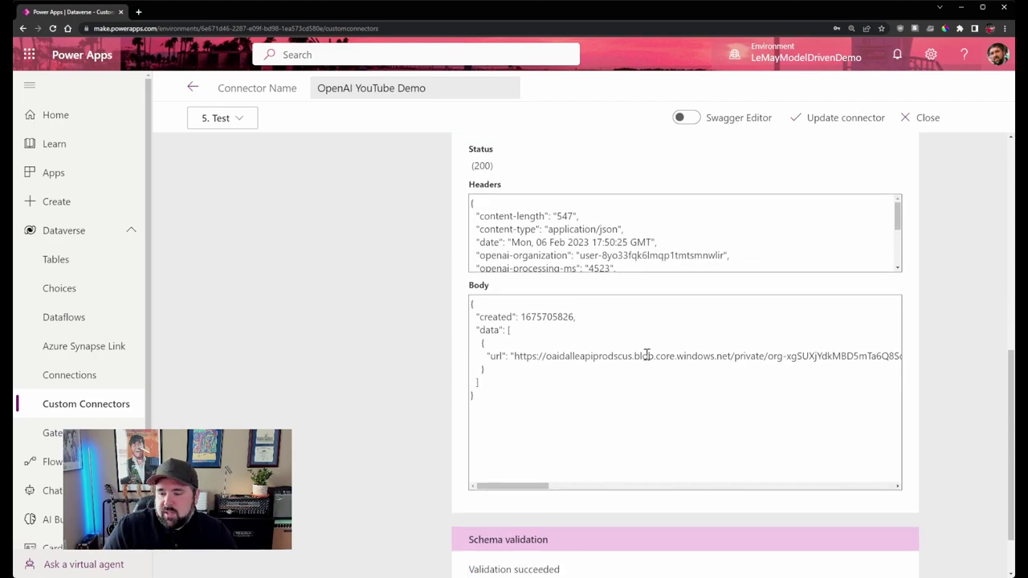
pyautogui.scroll(-1, 647, 356)
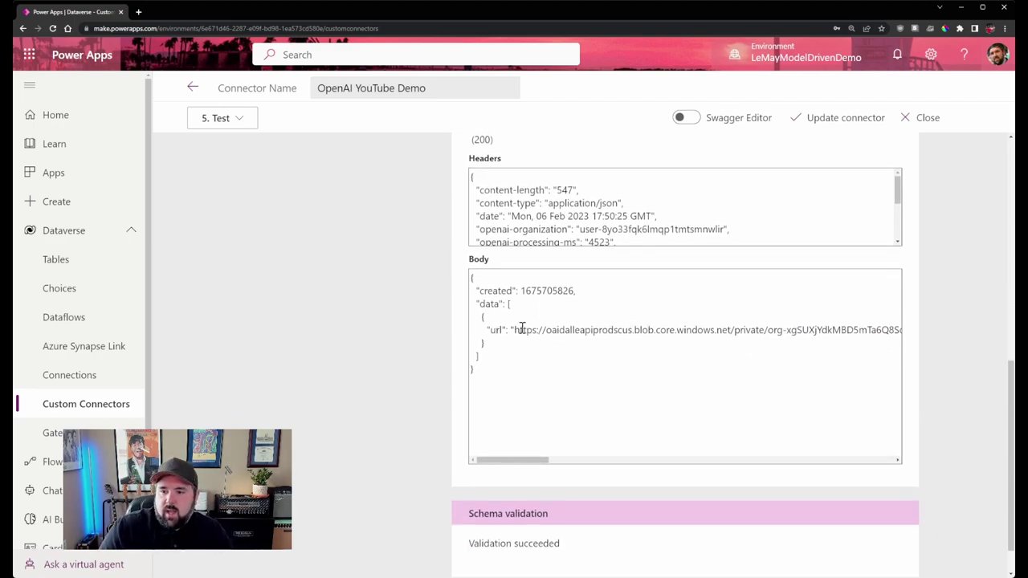
pyautogui.moveTo(475, 304); pyautogui.dragTo(508, 302)
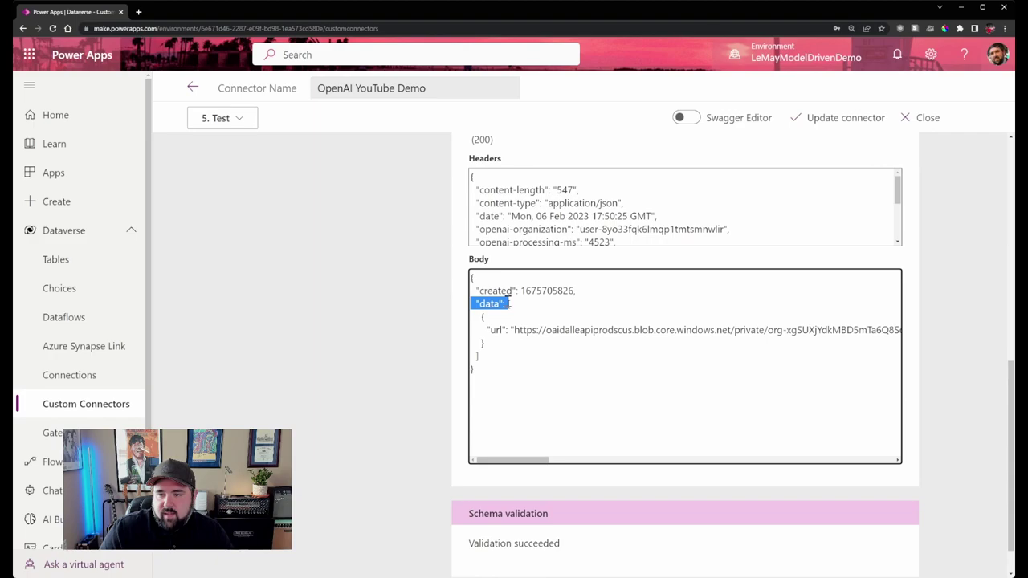
pyautogui.click(512, 305)
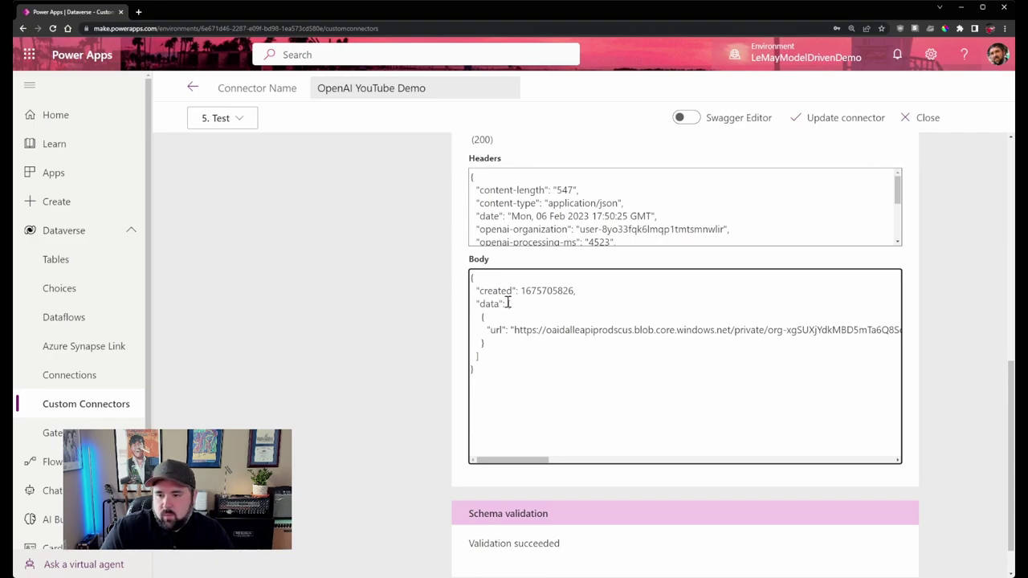
pyautogui.scroll(3, 514, 332)
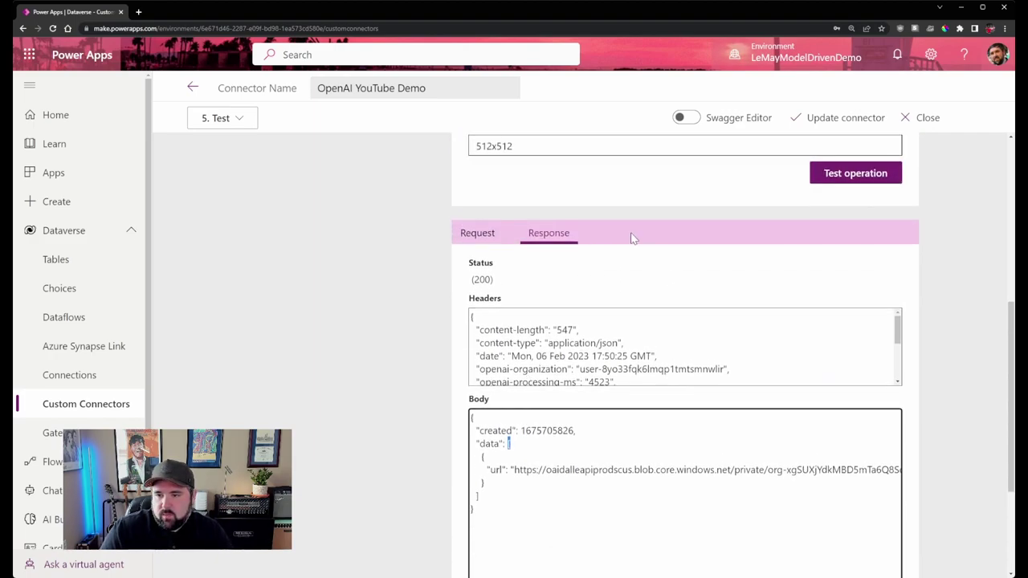
pyautogui.scroll(-3, 527, 297)
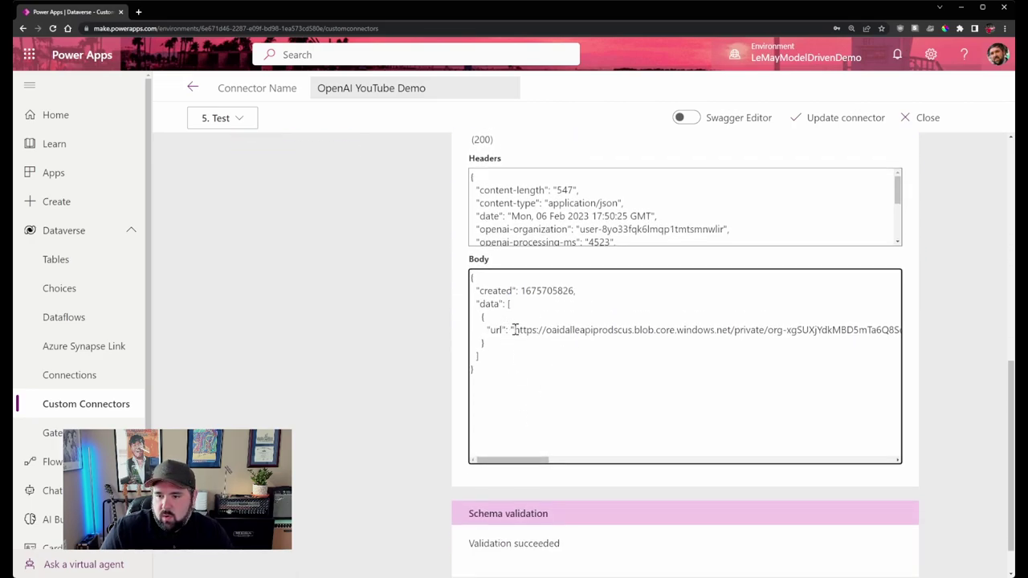
# Copy the image URL from the response body, open it in a new browser tab and inspect the generated picture.
pyautogui.moveTo(511, 330); pyautogui.dragTo(913, 337)
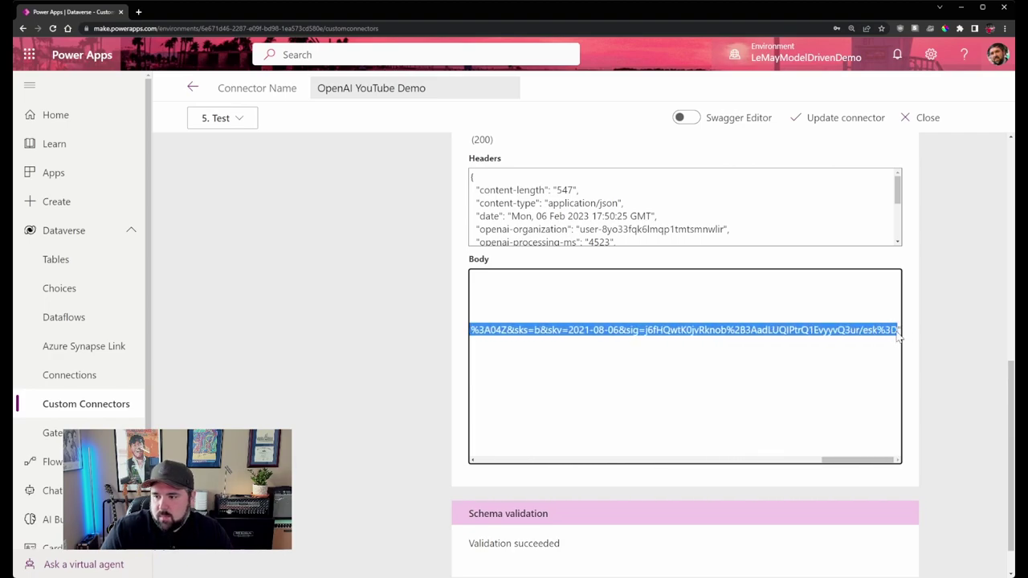
pyautogui.hotkey('ctrl', 'c')
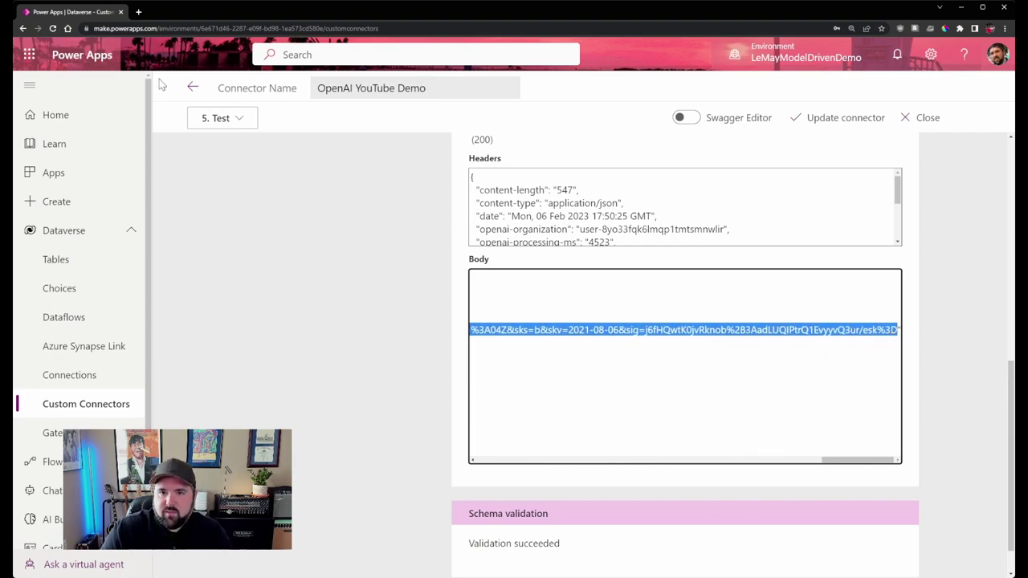
pyautogui.click(138, 11)
pyautogui.hotkey('ctrl', 'v')
pyautogui.press('Return')
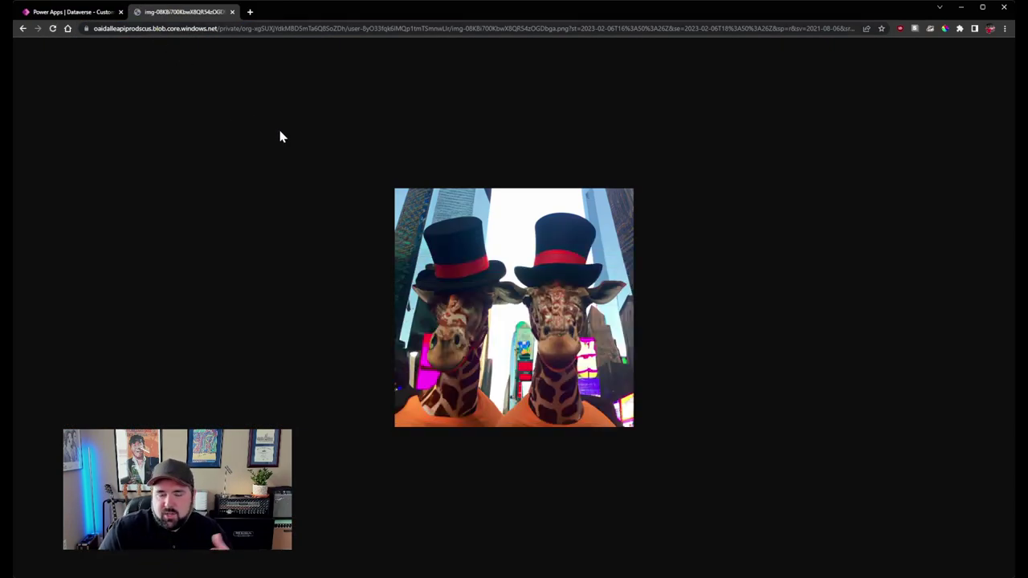
pyautogui.scroll(5, 473, 319)
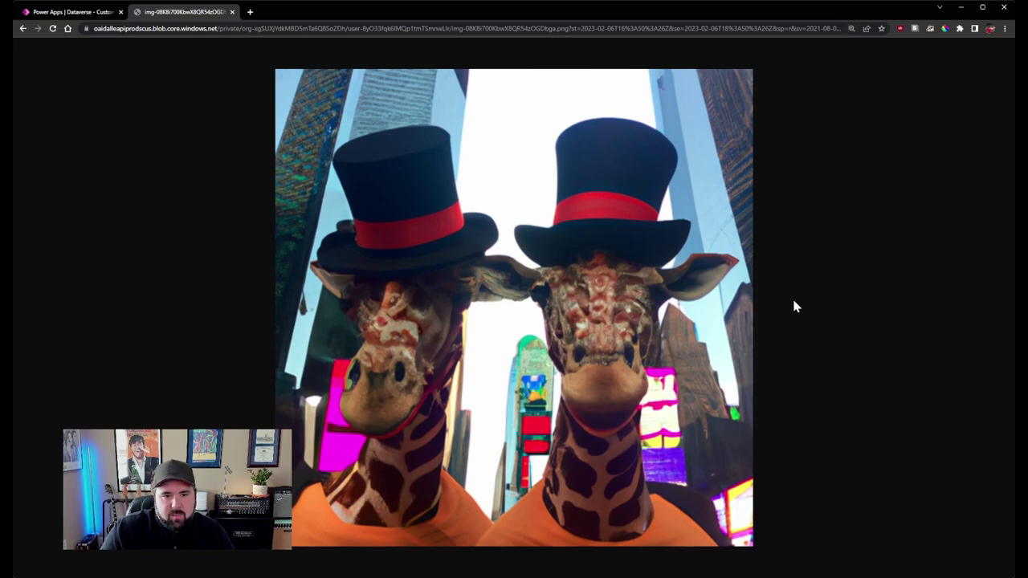
pyautogui.scroll(-5, 783, 310)
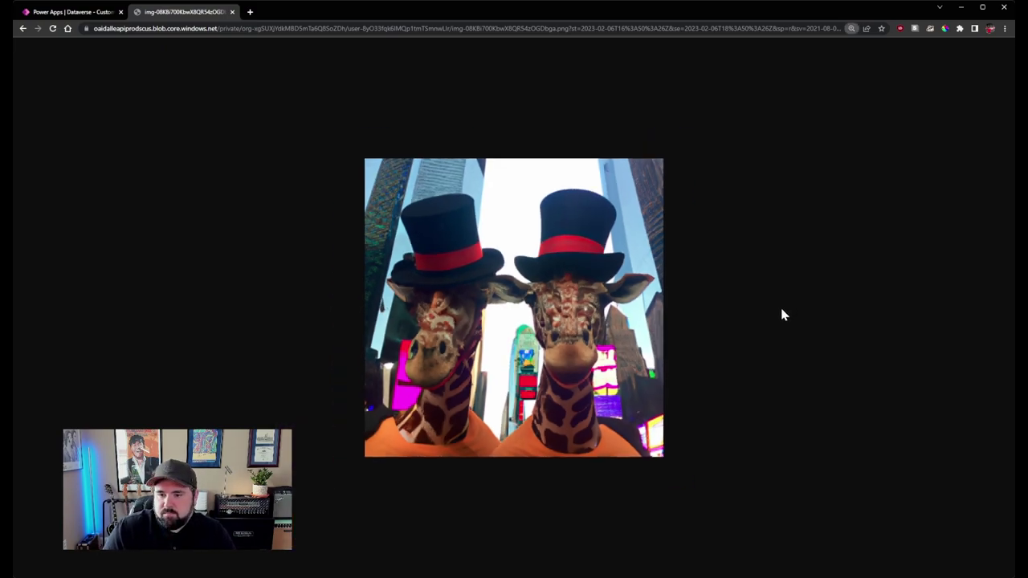
# Close the image tab and review the test response, schema validation and GenerateImages inputs in Power Apps.
pyautogui.click(232, 12)
pyautogui.scroll(2, 440, 375)
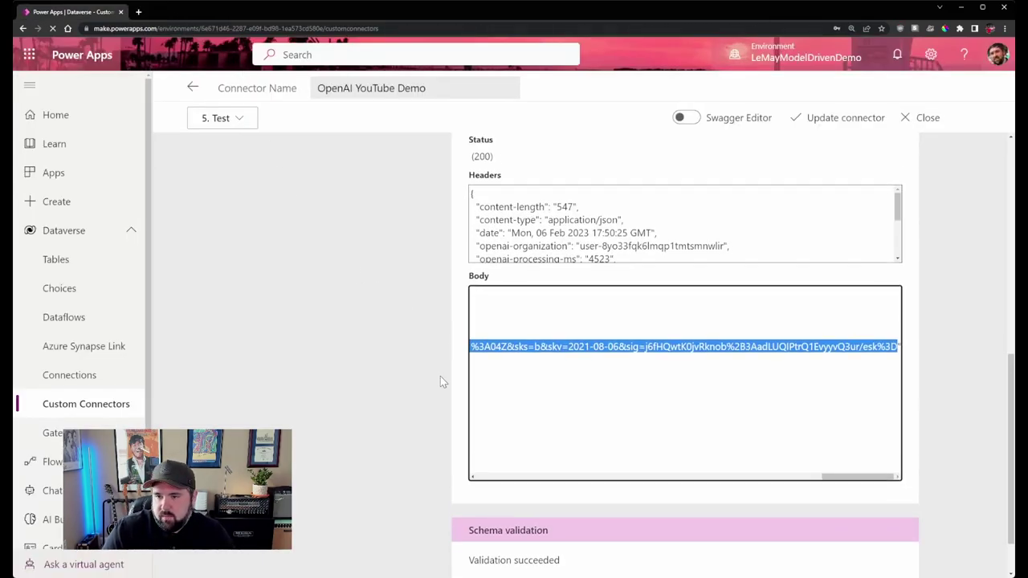
pyautogui.click(541, 393)
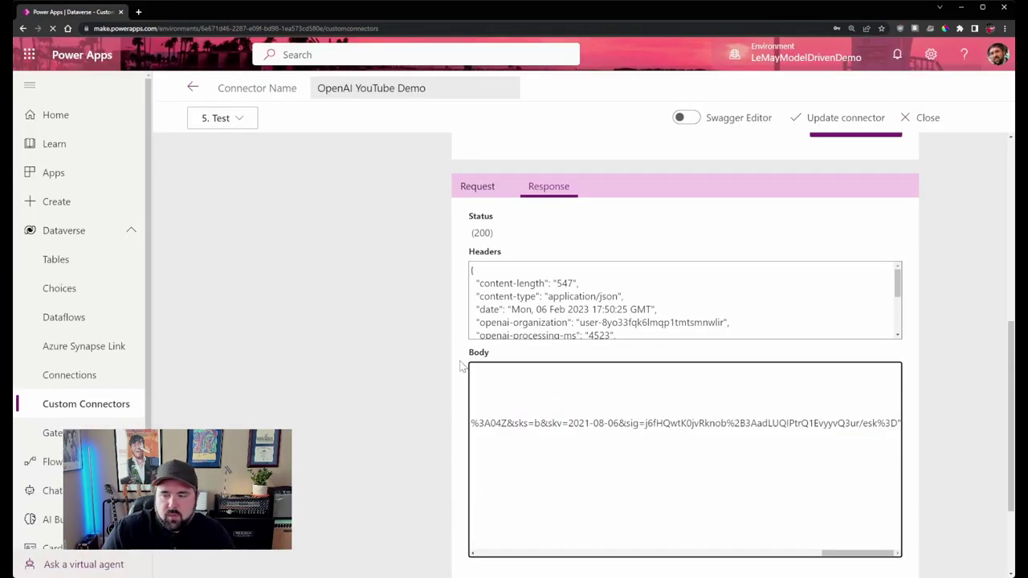
pyautogui.scroll(-1, 450, 389)
pyautogui.scroll(-3, 440, 390)
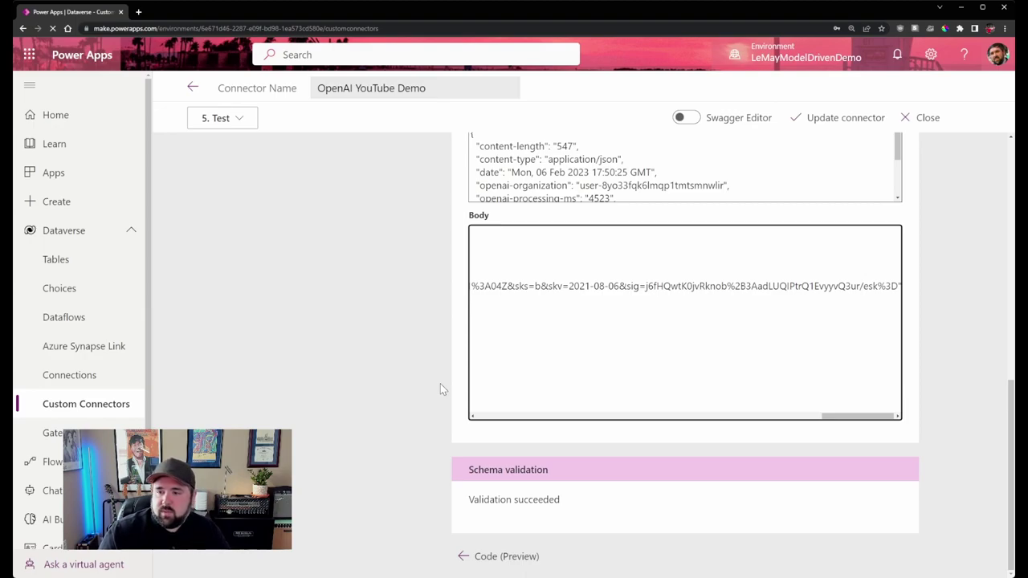
pyautogui.scroll(5, 933, 281)
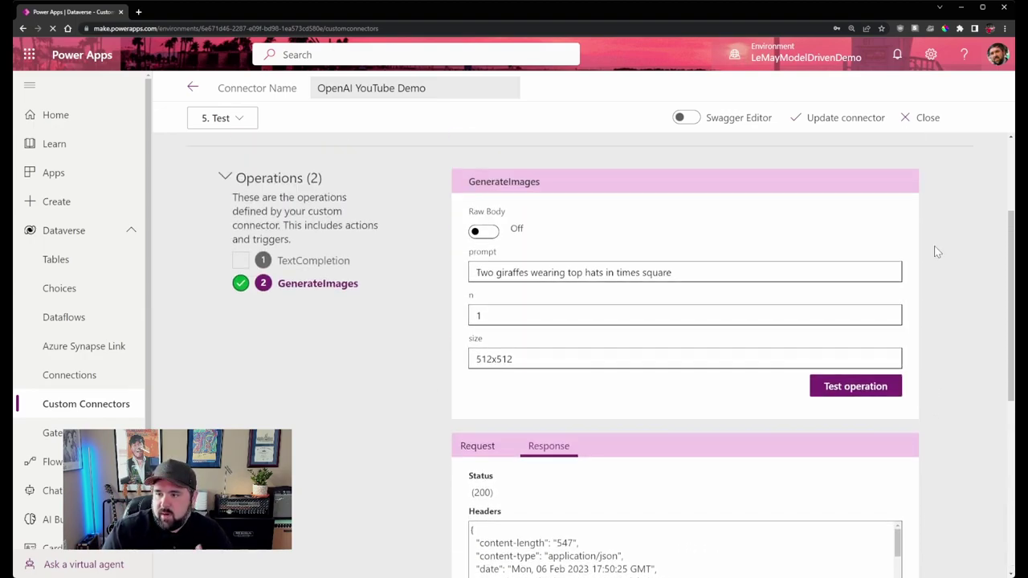
# Close the connector editor and create a blank tablet-format canvas app named "OpenAI YouTube App".
pyautogui.click(908, 119)
pyautogui.click(87, 184)
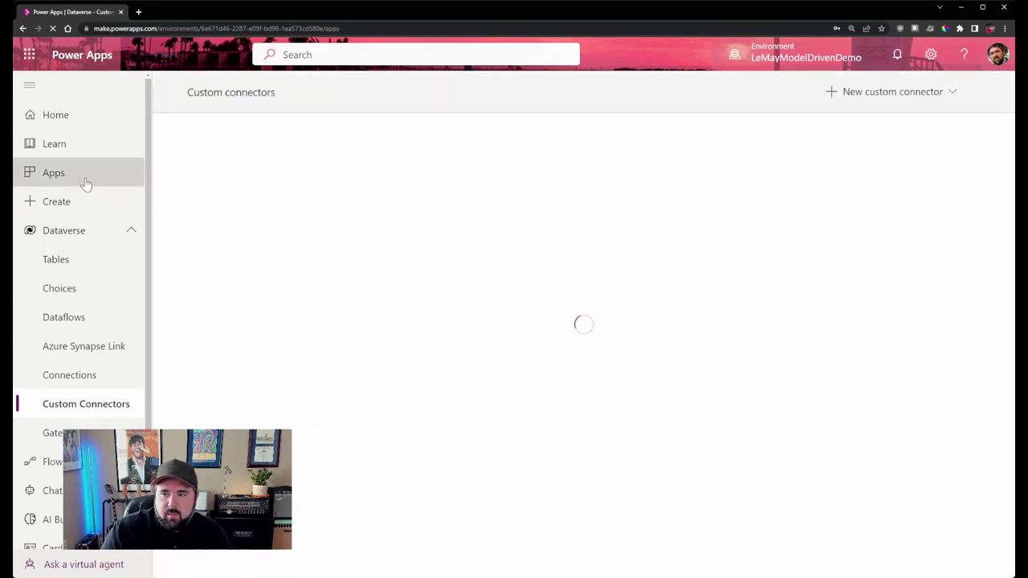
pyautogui.click(211, 86)
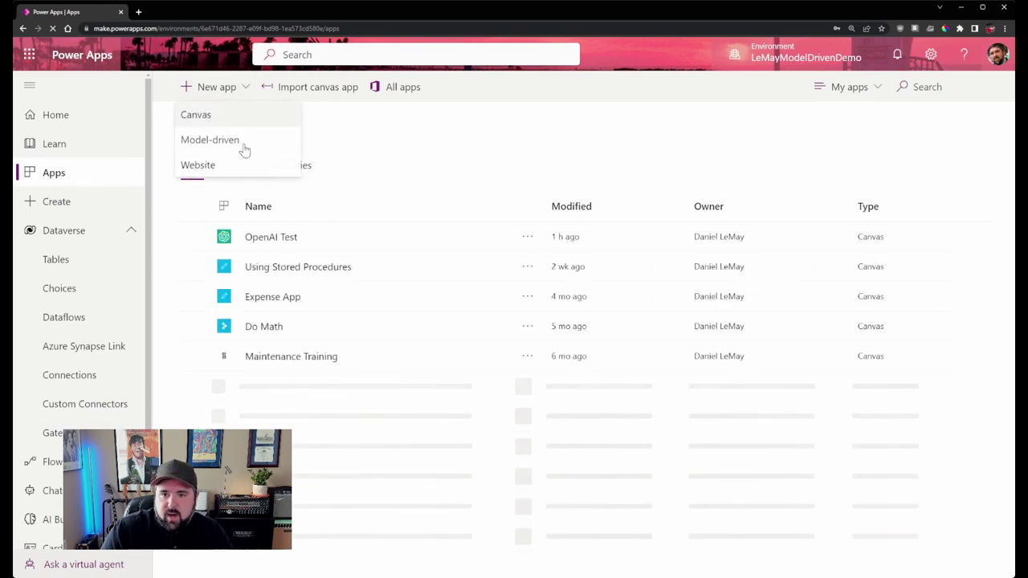
pyautogui.click(200, 115)
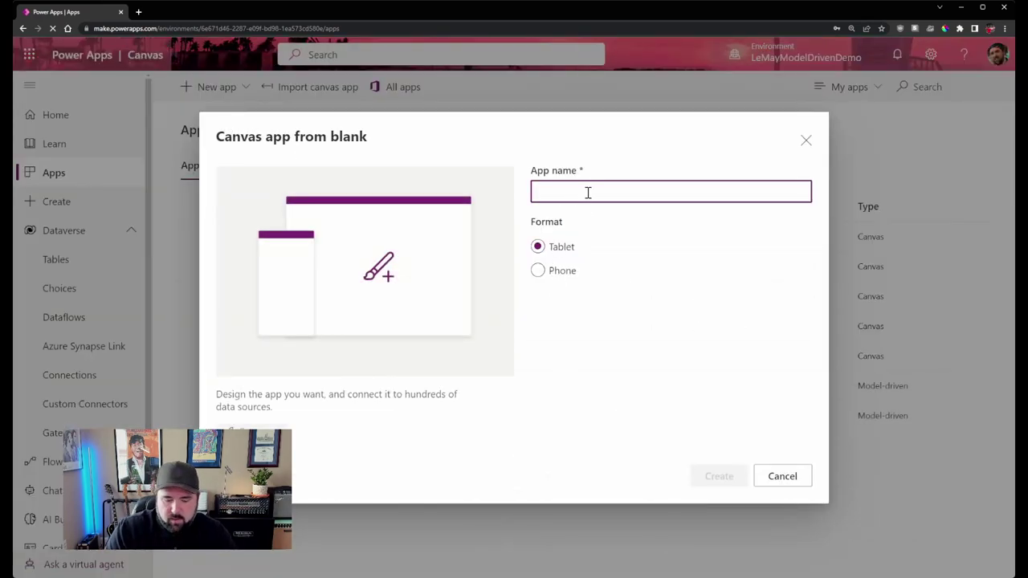
pyautogui.write('OpenAI')
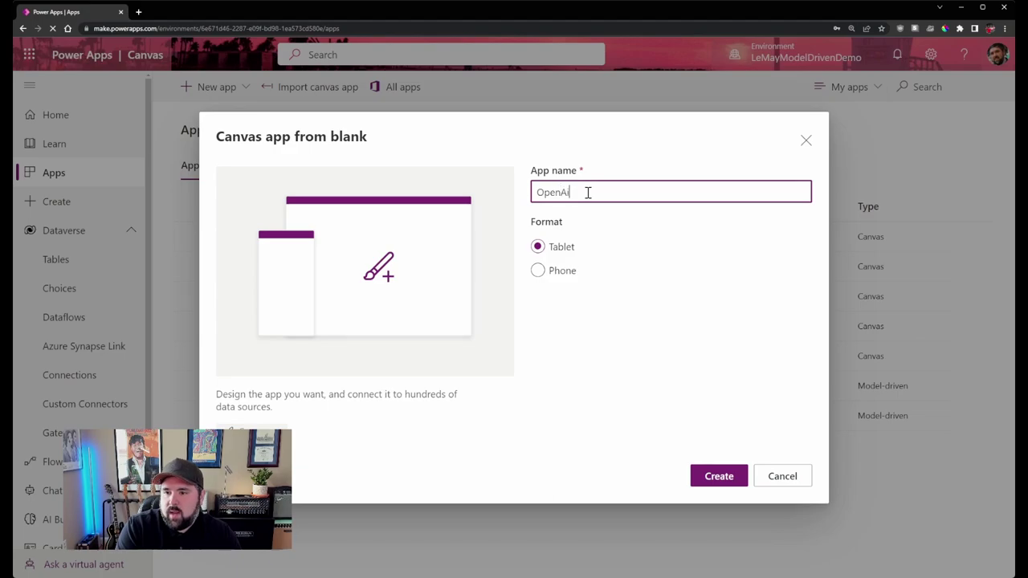
pyautogui.write(' YouTube ')
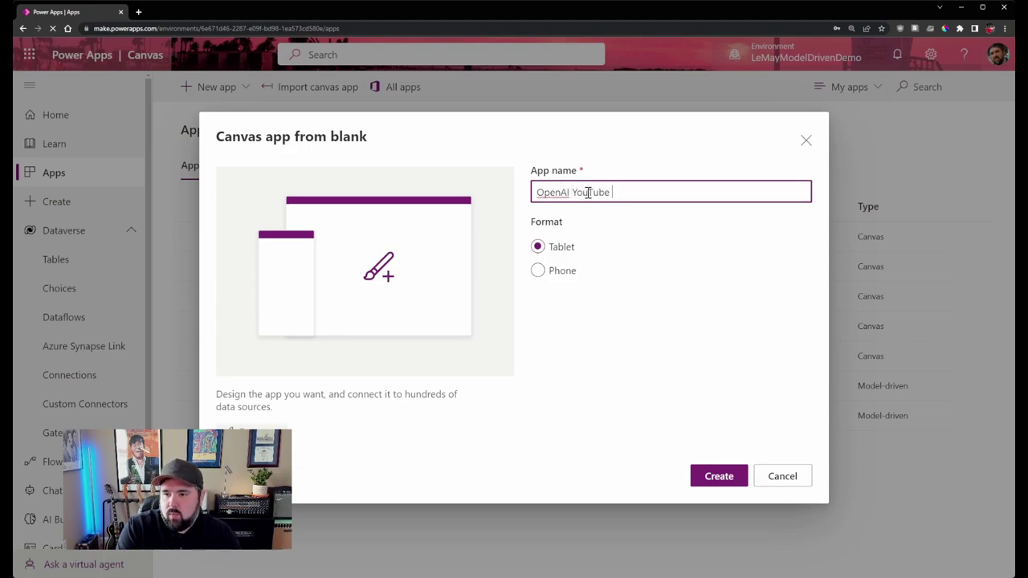
pyautogui.write('App')
pyautogui.click(718, 486)
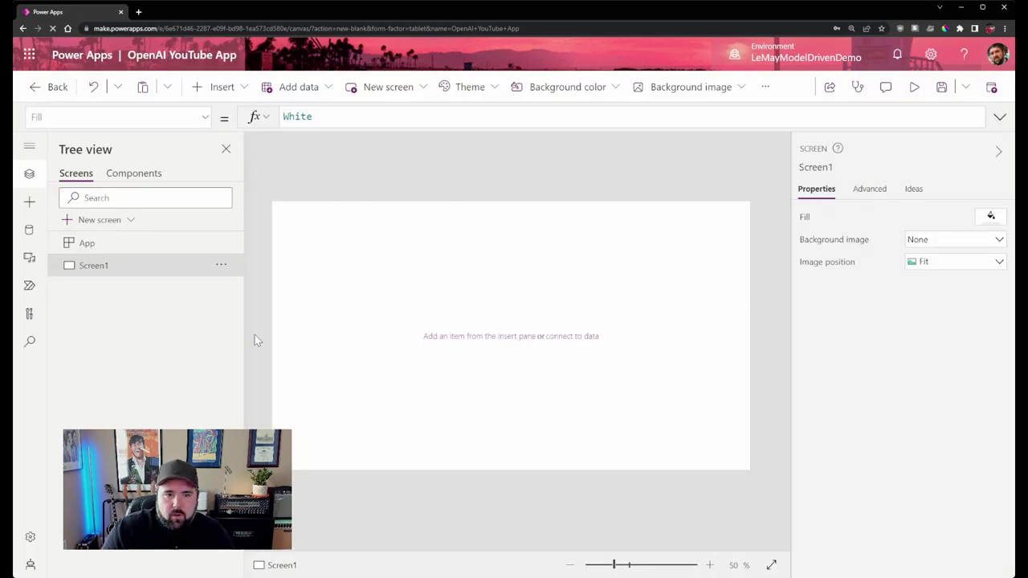
# Insert a button on Screen1 and move it to about X 87, Y 126.
pyautogui.click(228, 87)
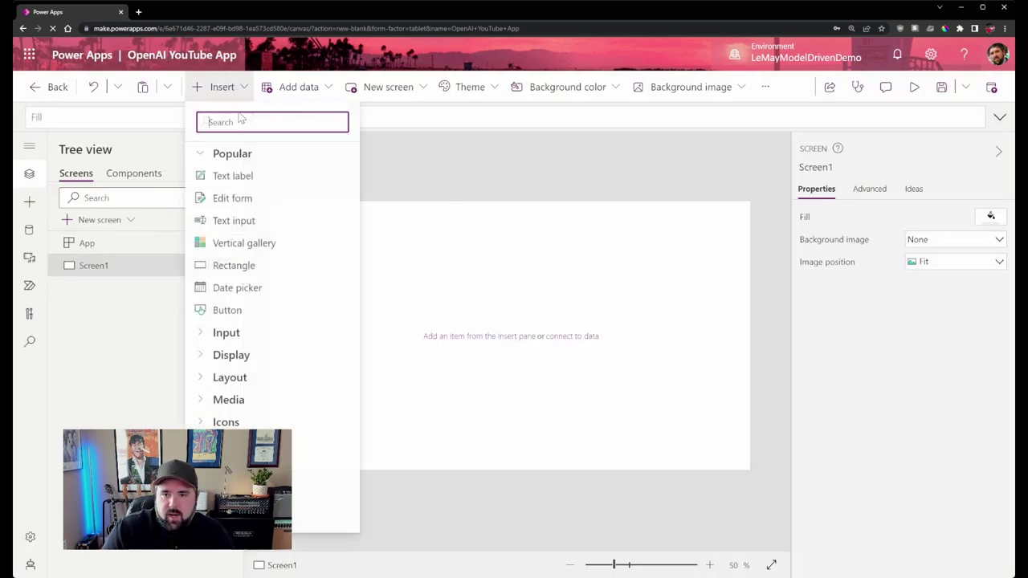
pyautogui.click(227, 311)
pyautogui.moveTo(343, 231); pyautogui.dragTo(350, 237)
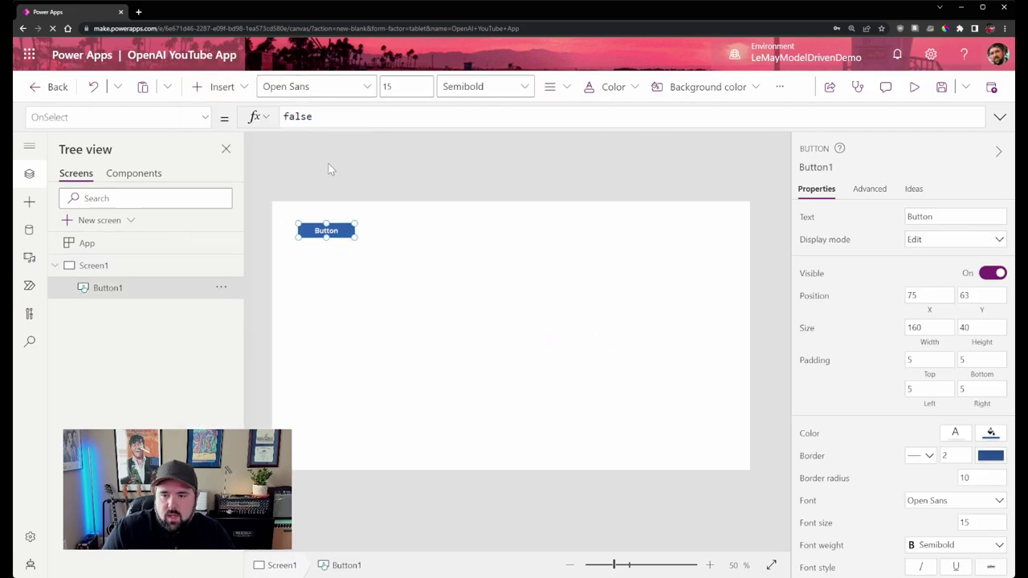
pyautogui.doubleClick(312, 116)
pyautogui.click(355, 223)
pyautogui.click(325, 231)
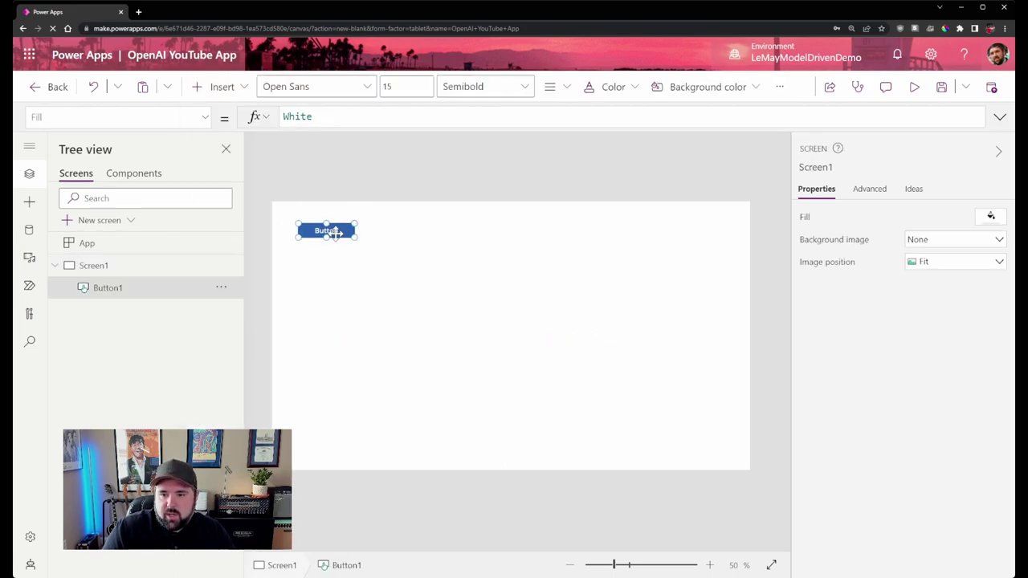
pyautogui.click(346, 252)
pyautogui.click(326, 231)
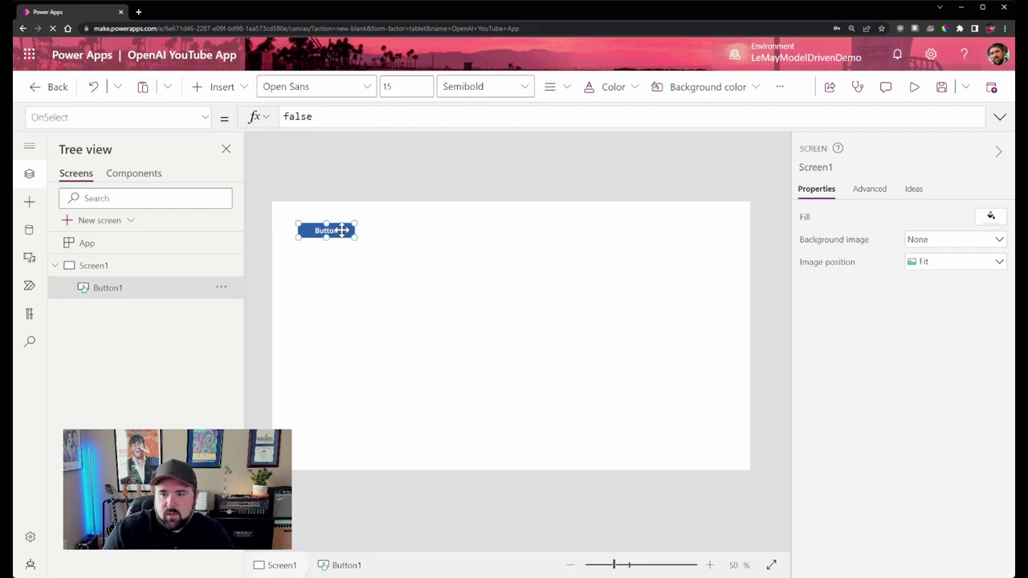
pyautogui.moveTo(325, 231); pyautogui.dragTo(330, 252)
# Insert a text input above the button at about X 54, Y 54 and widen it well past the button.
pyautogui.click(215, 86)
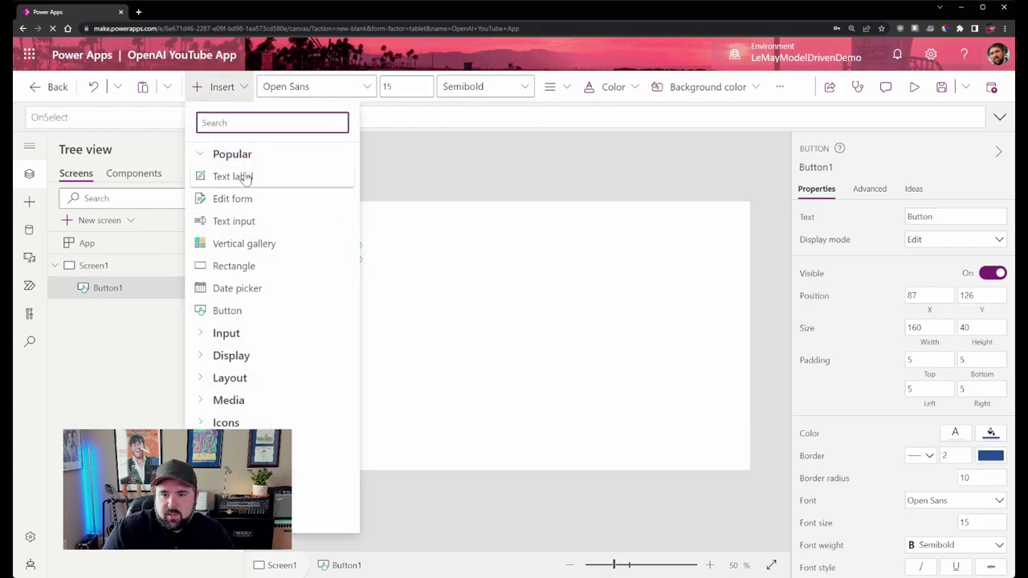
pyautogui.press('Escape')
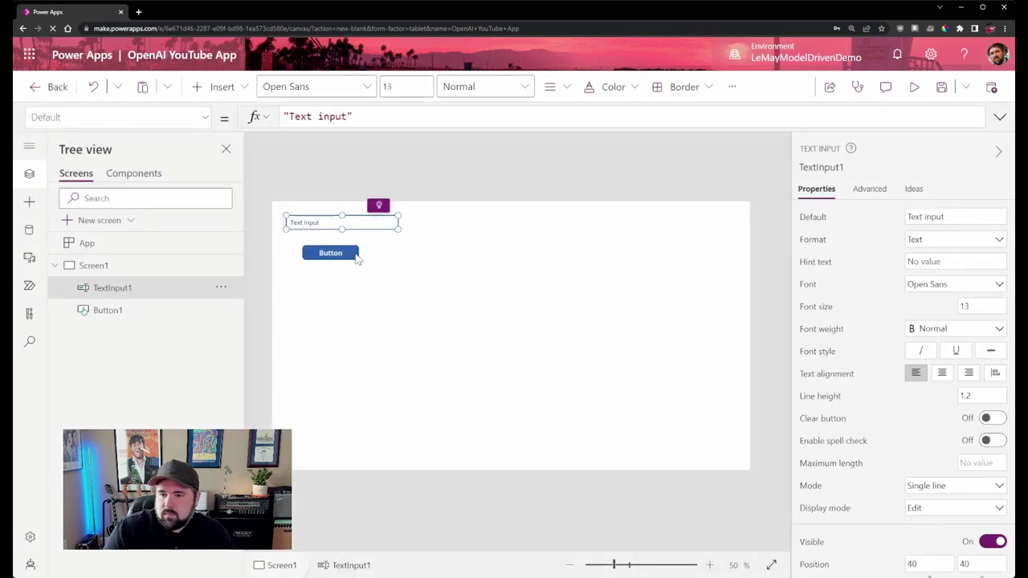
pyautogui.moveTo(359, 224); pyautogui.dragTo(482, 219)
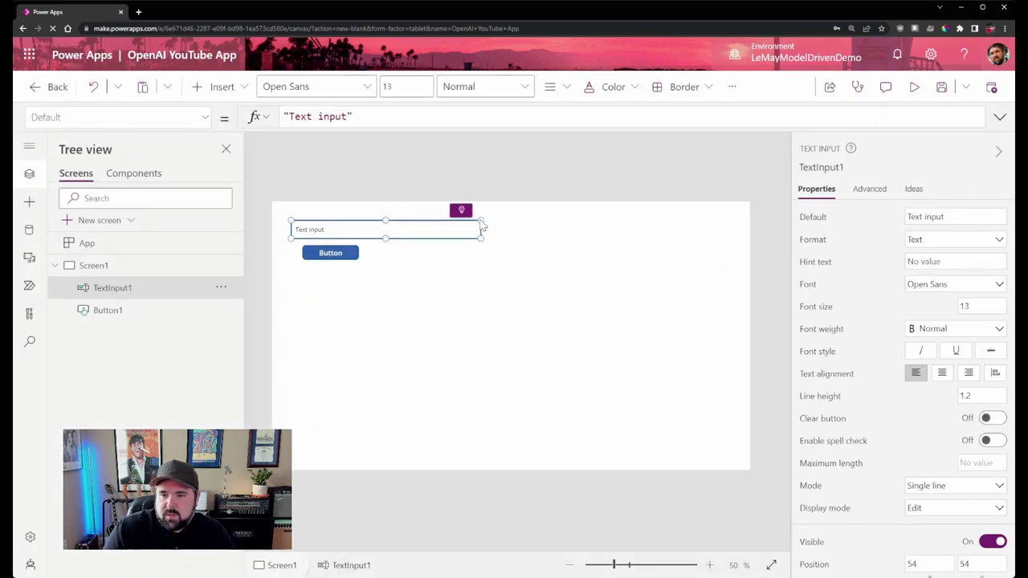
# Clear the default text of the text input so that it starts empty.
pyautogui.click(954, 215)
pyautogui.press('BackSpace')
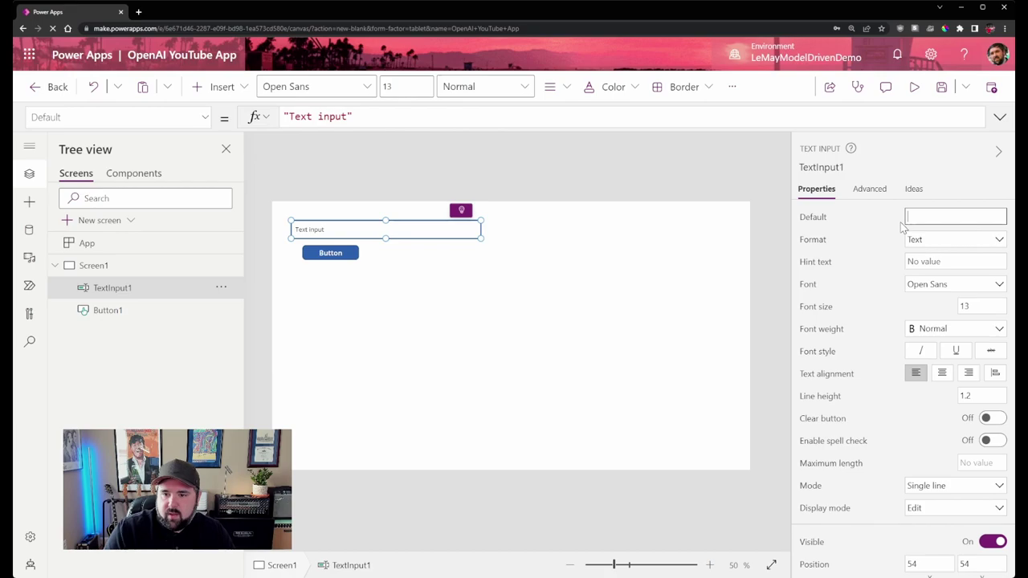
pyautogui.click(596, 228)
pyautogui.click(424, 240)
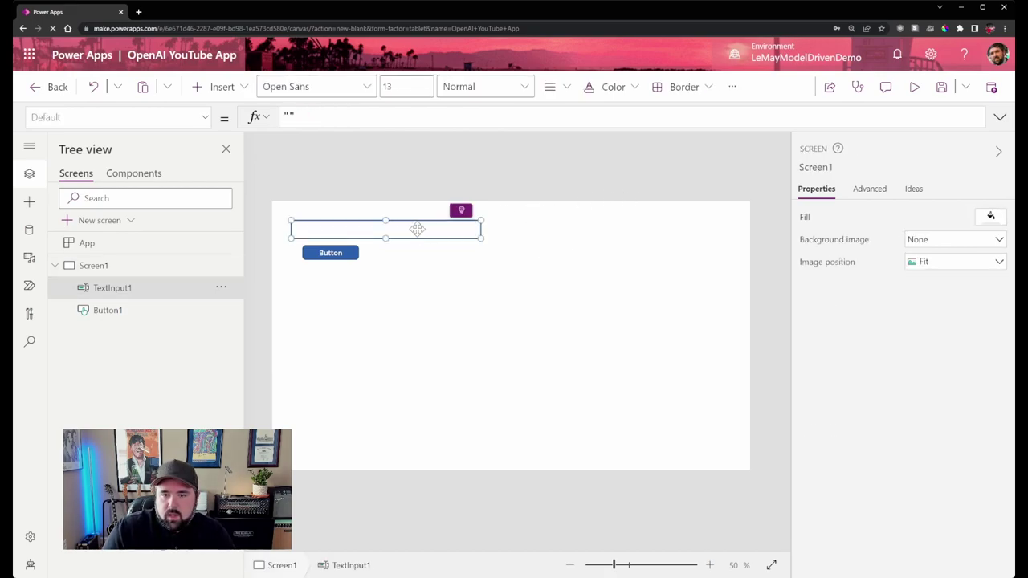
# Set the button's text to "Generate Images" and widen the button to about 416 so the label fits on one line.
pyautogui.click(341, 252)
pyautogui.click(943, 217)
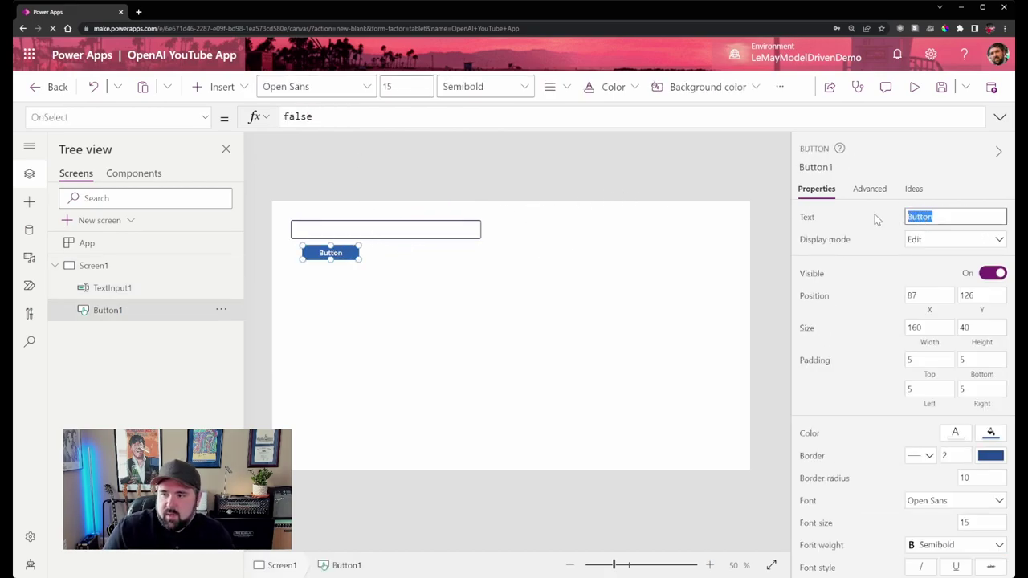
pyautogui.write('Generate Images')
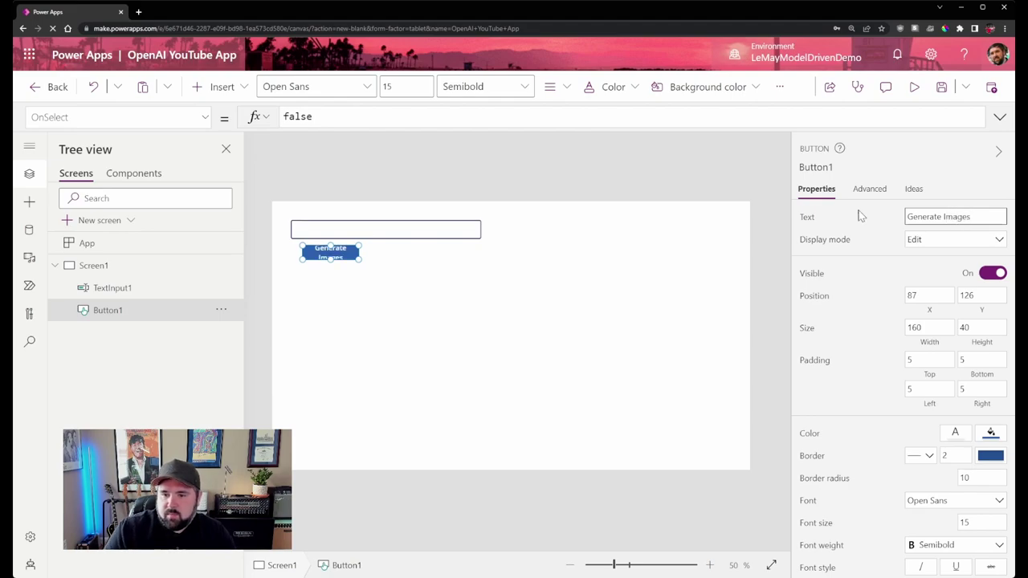
pyautogui.click(465, 178)
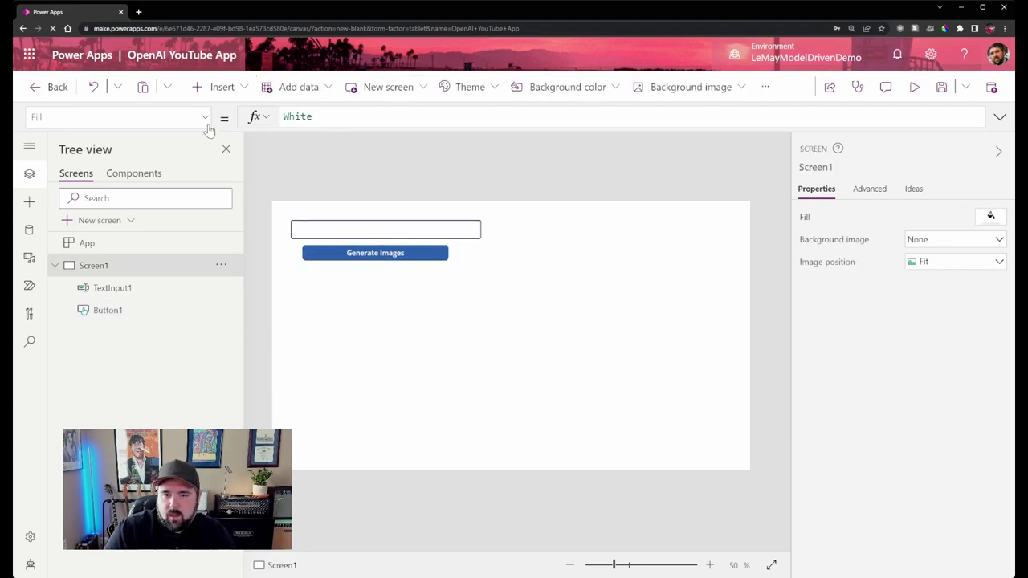
# Insert a vertical gallery on Screen1 and place it beside the text input and the Generate Images button.
pyautogui.click(217, 87)
pyautogui.click(271, 243)
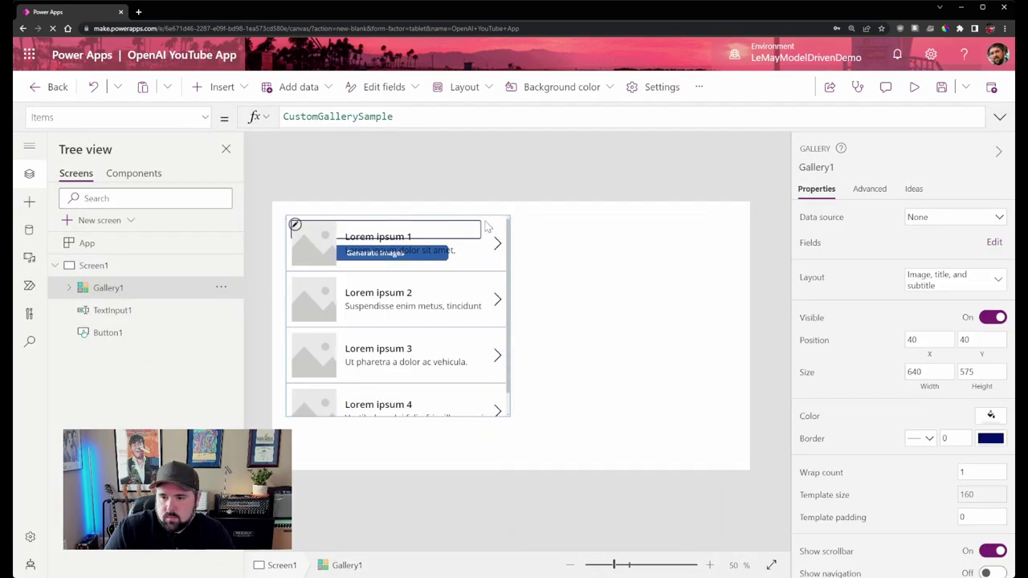
pyautogui.moveTo(468, 220); pyautogui.dragTo(687, 231)
# Switch the gallery to the 2 columns layout, enlarge it to about 664 by 685 and move it to about X 666, Y 42.
pyautogui.click(929, 281)
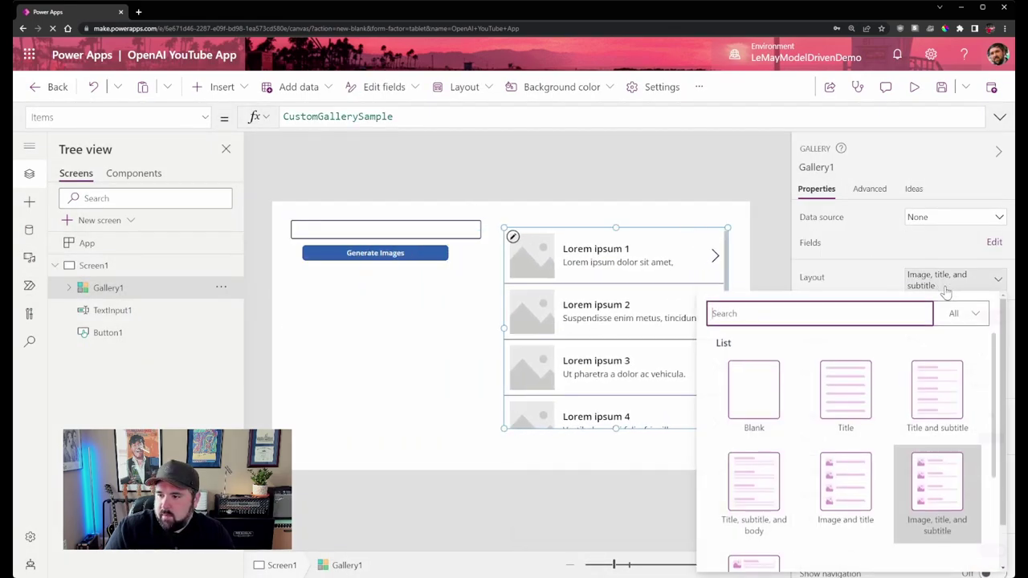
pyautogui.scroll(-3, 898, 454)
pyautogui.scroll(-2, 867, 442)
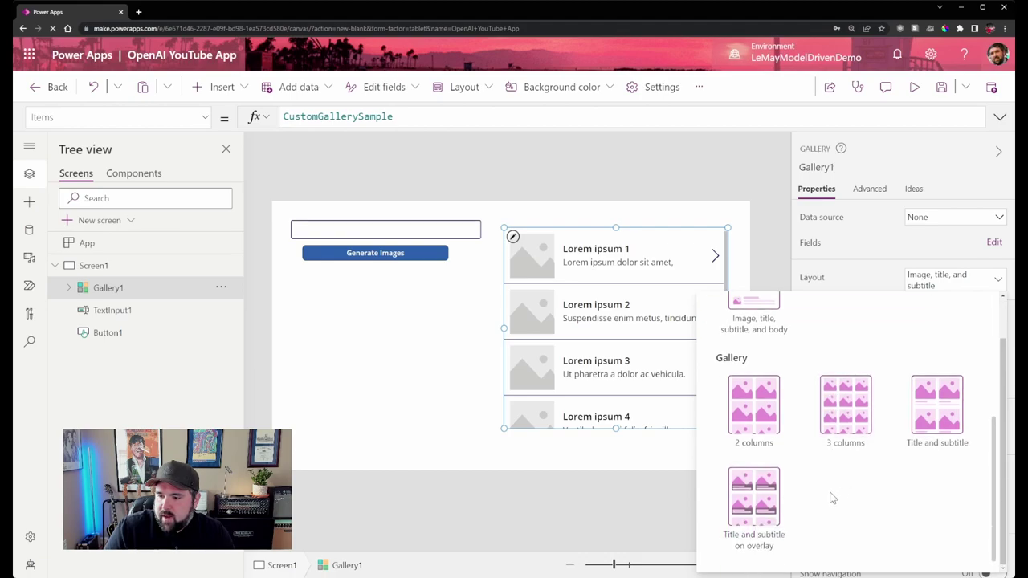
pyautogui.click(765, 426)
pyautogui.moveTo(728, 428); pyautogui.dragTo(740, 473)
pyautogui.moveTo(661, 266); pyautogui.dragTo(658, 255)
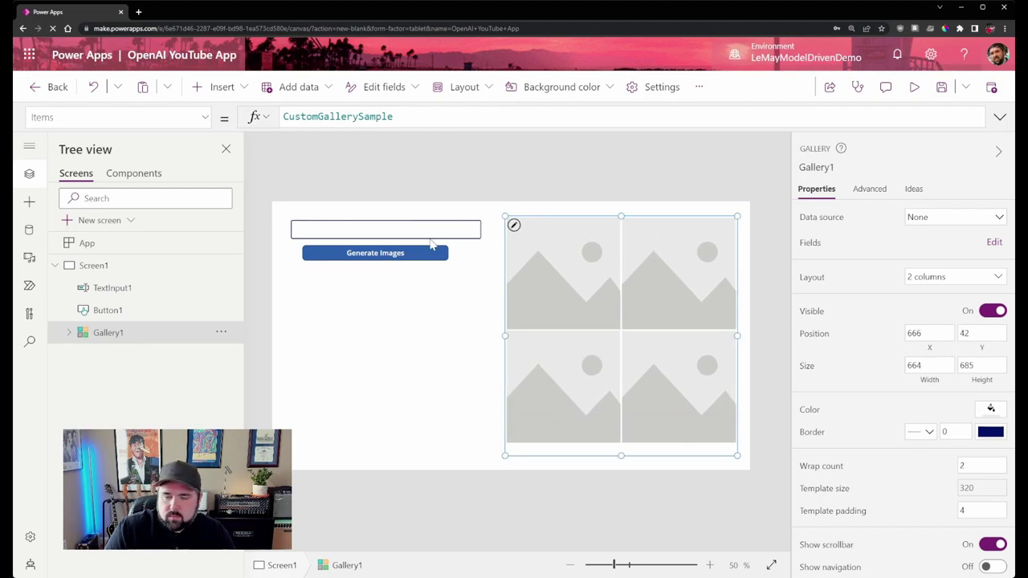
# Select the Generate Images button.
pyautogui.click(390, 253)
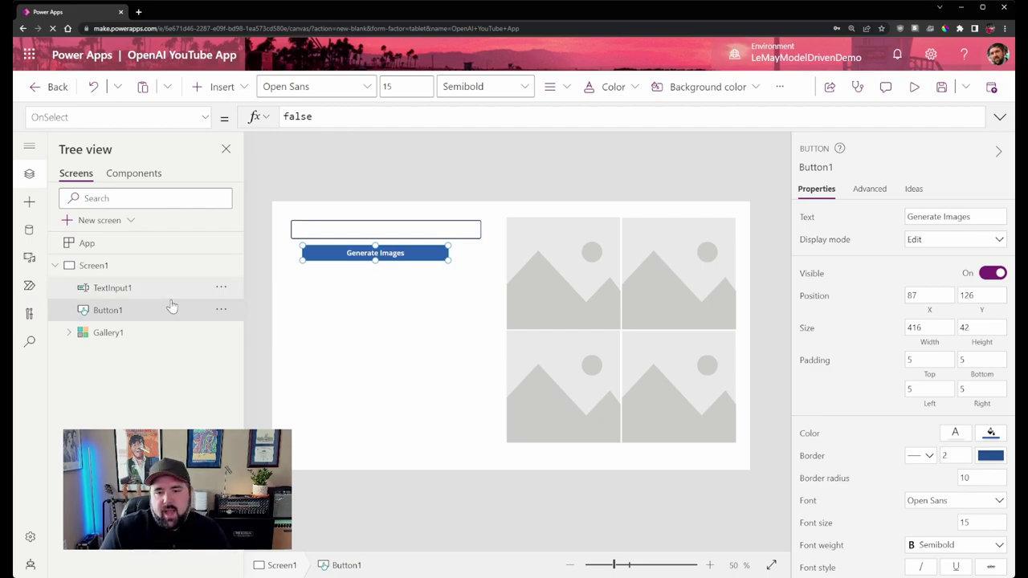
# Add the OpenAI YouTube Demo connector to the app's data sources using its existing connection.
pyautogui.click(29, 286)
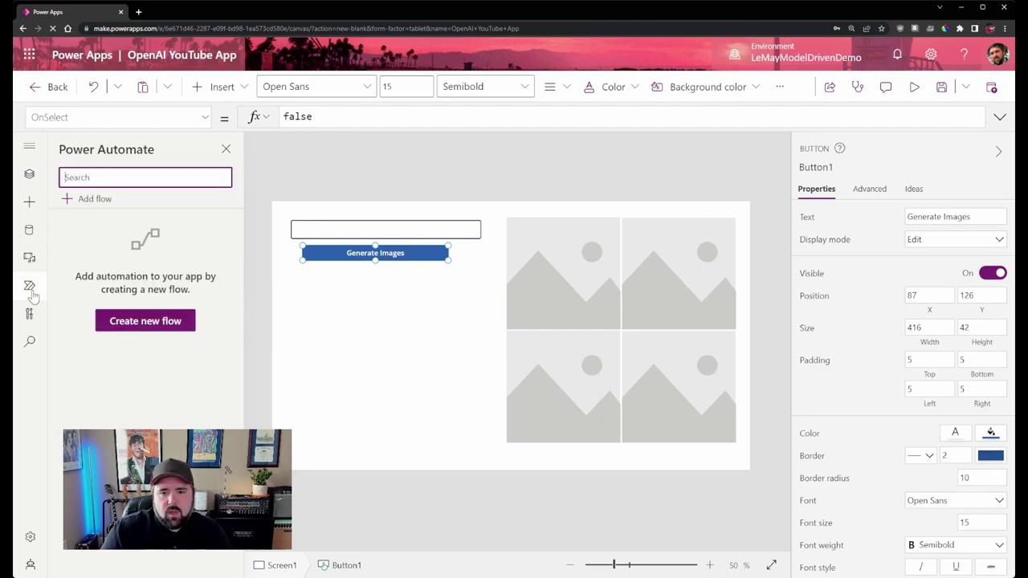
pyautogui.click(29, 234)
pyautogui.click(98, 202)
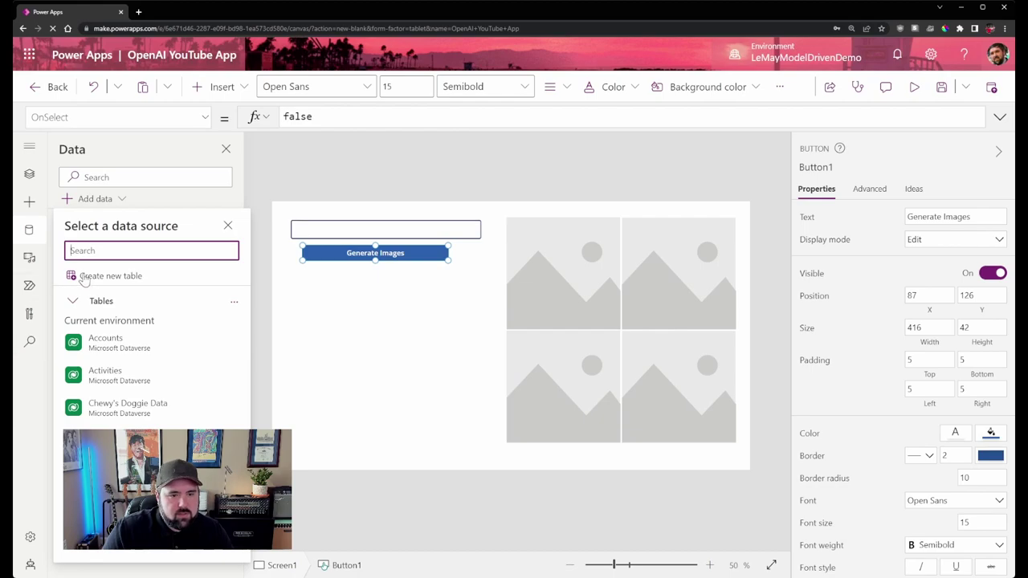
pyautogui.scroll(-10, 172, 417)
pyautogui.moveTo(152, 399)
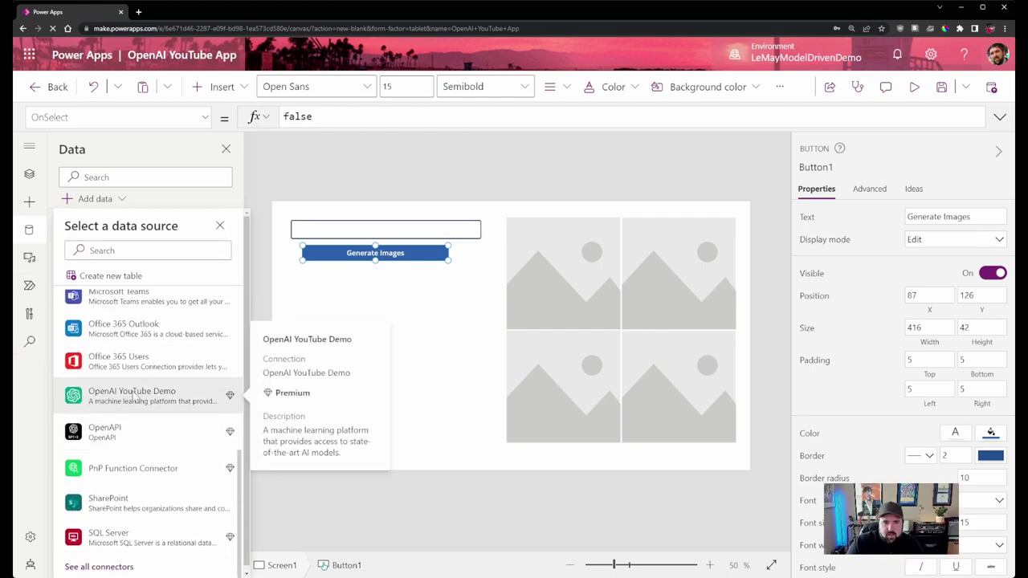
pyautogui.scroll(-1, 149, 397)
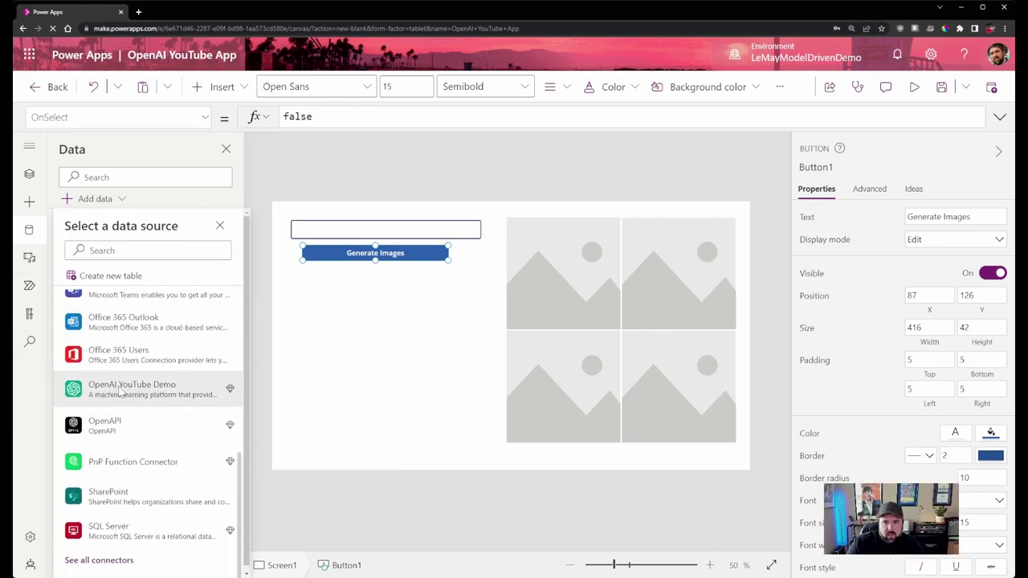
pyautogui.click(144, 392)
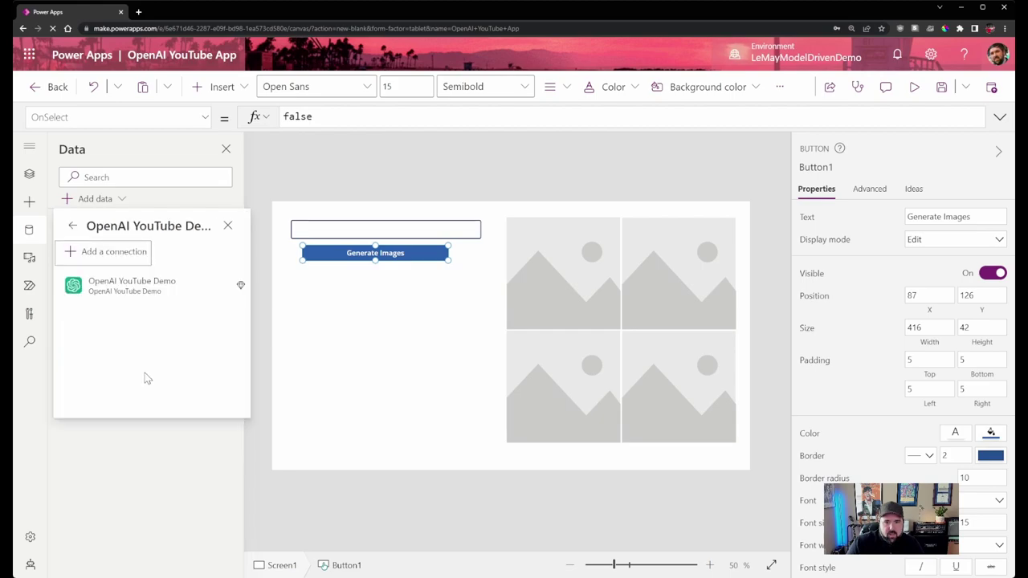
pyautogui.moveTo(113, 296)
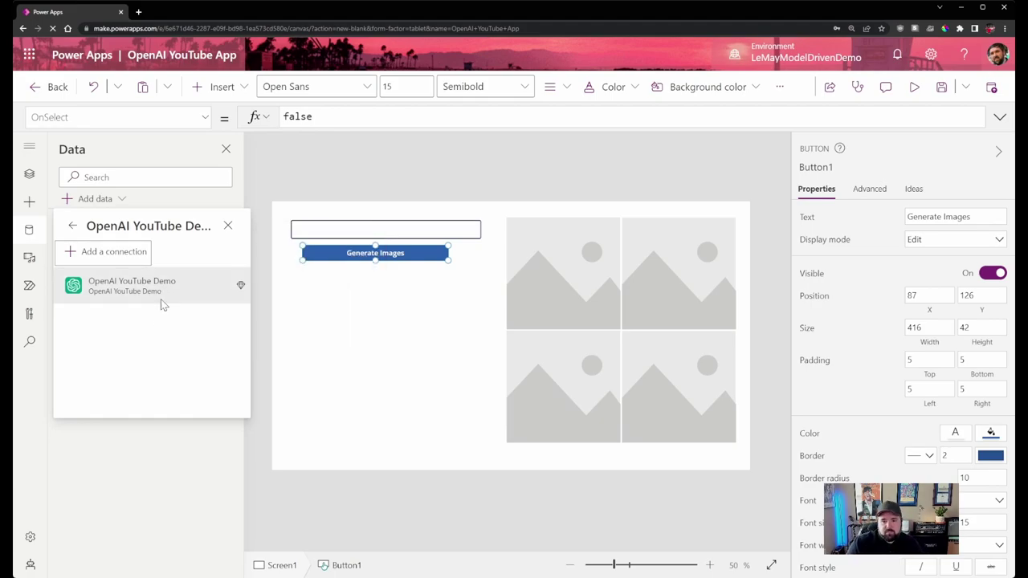
pyautogui.click(161, 297)
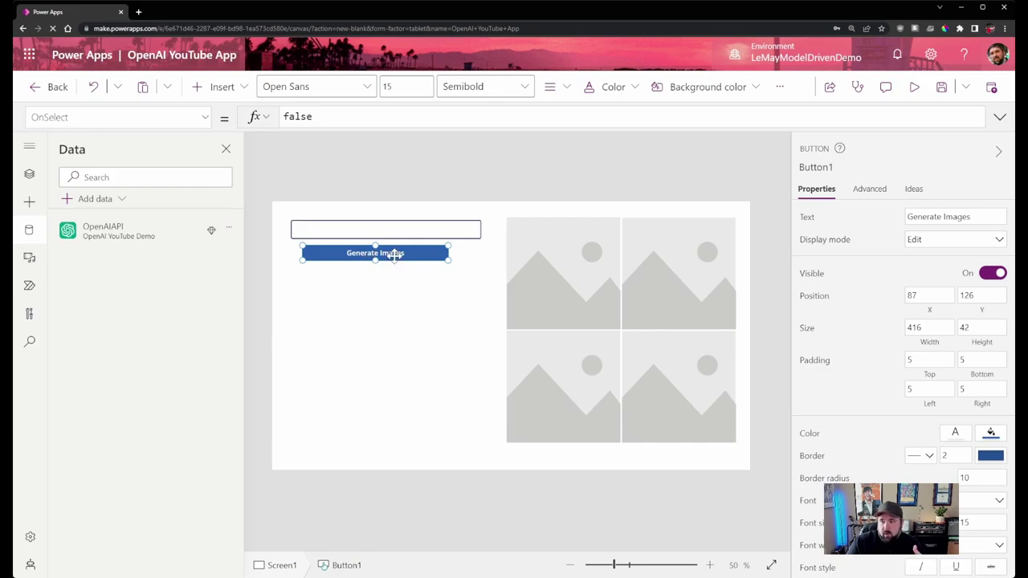
# Replace the Generate Images button's OnSelect formula with the start of an OpenAIAPI.GenerateImages( call.
pyautogui.click(328, 123)
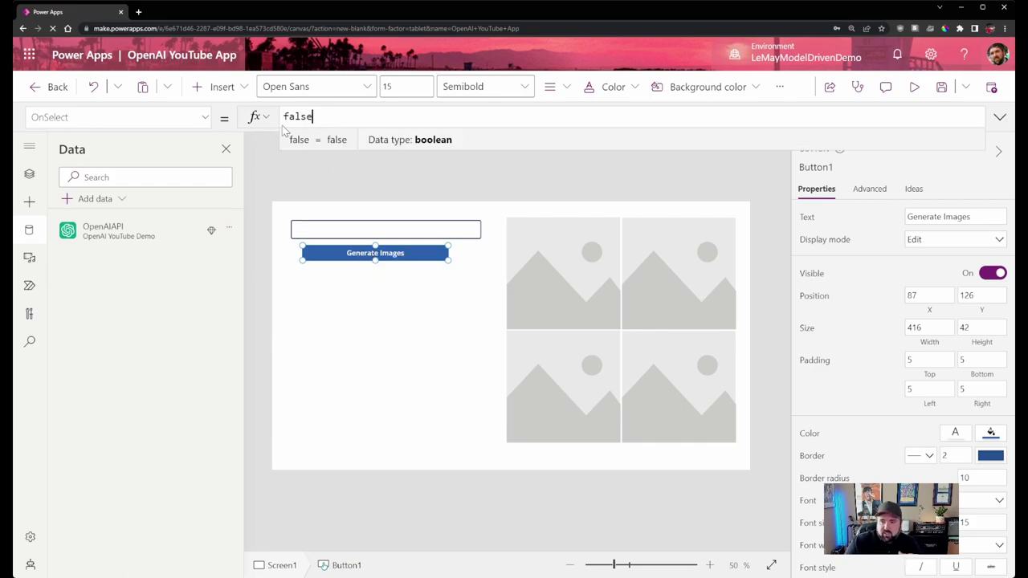
pyautogui.doubleClick(329, 122)
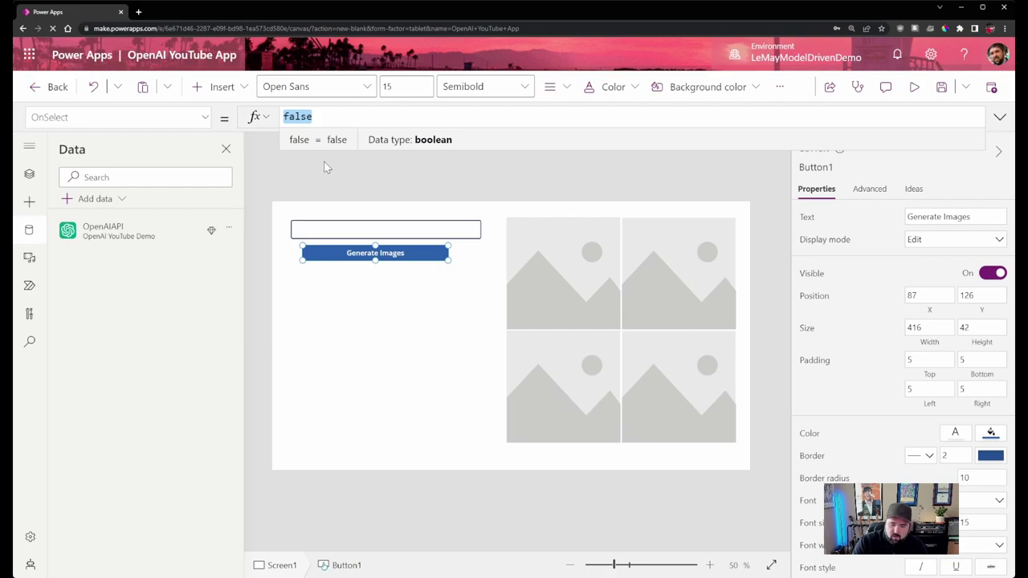
pyautogui.press('BackSpace')
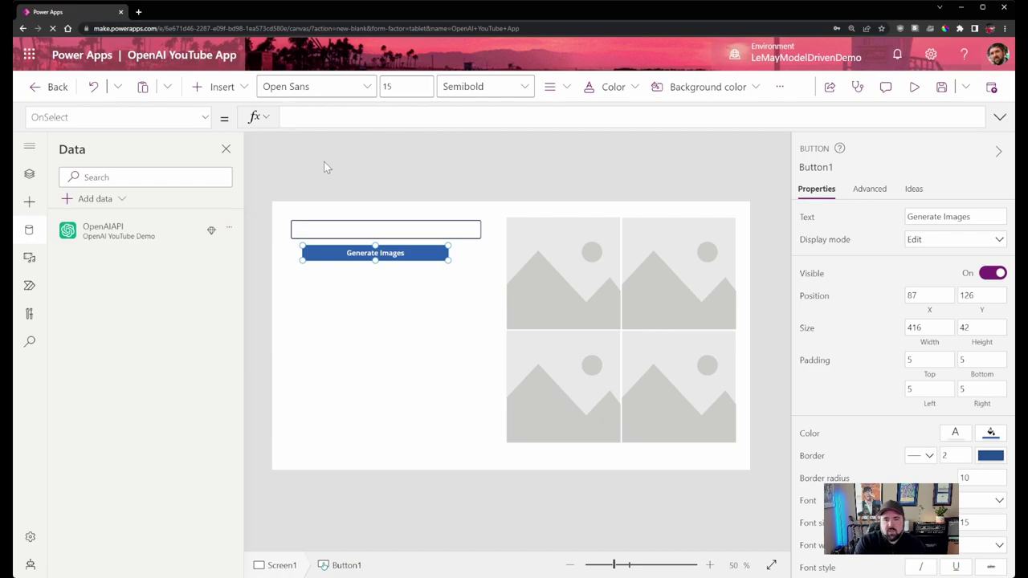
pyautogui.write('OpenAI')
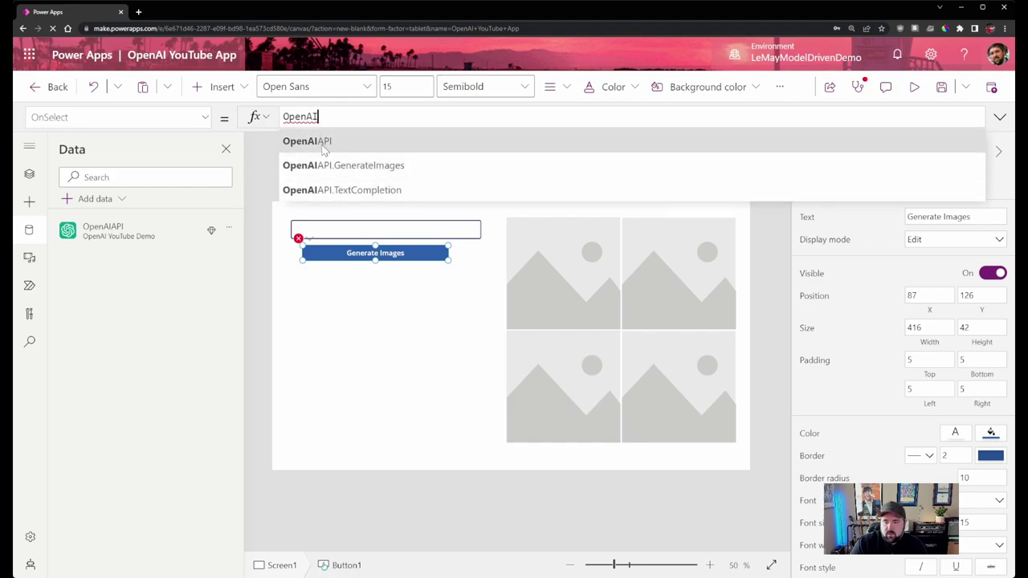
pyautogui.click(351, 167)
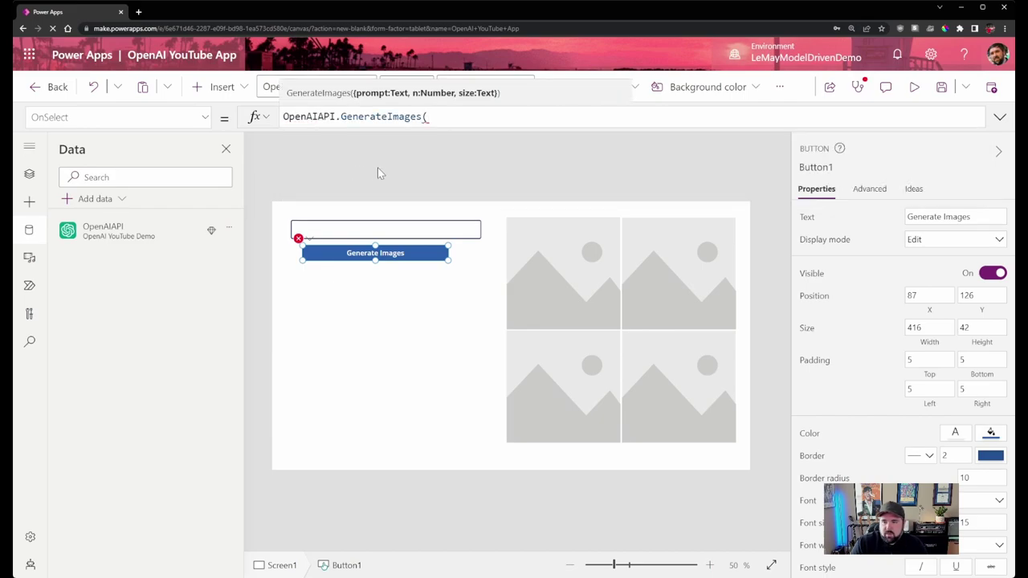
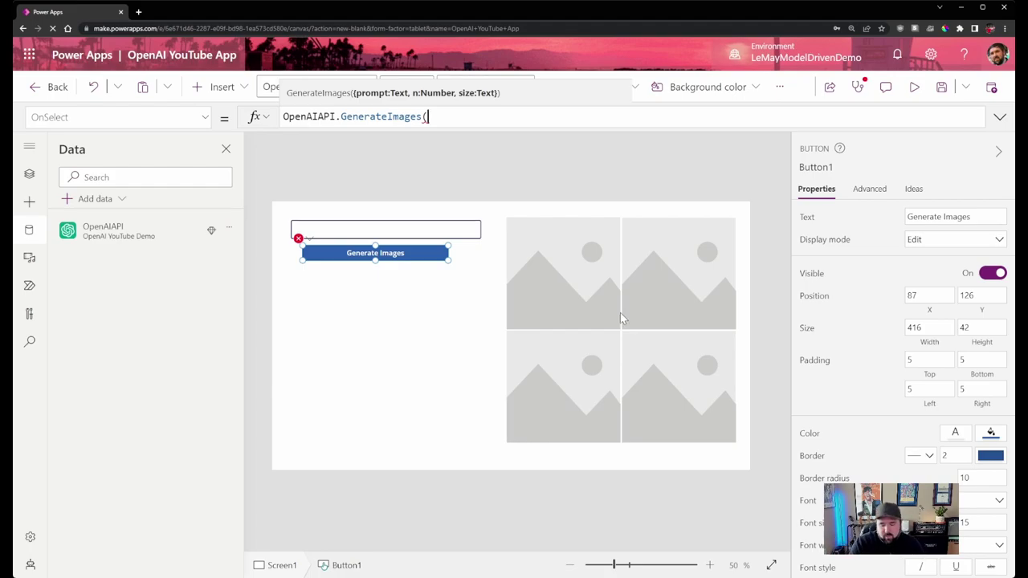
# Open the GenerateImages parameter record and set prompt to TextInput1.Text.
pyautogui.write('{')
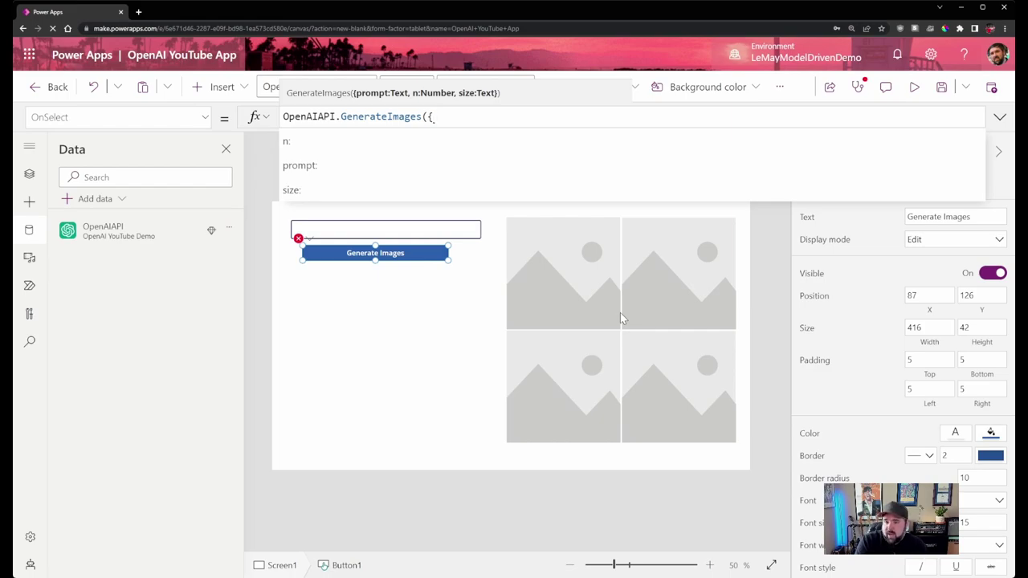
pyautogui.press('Down')
pyautogui.press('Tab')
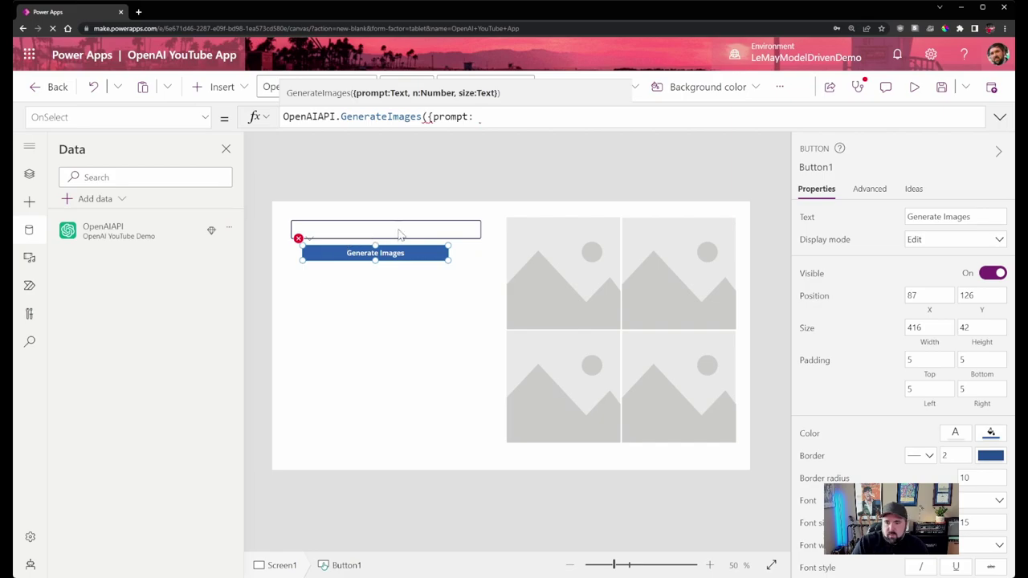
pyautogui.click(29, 174)
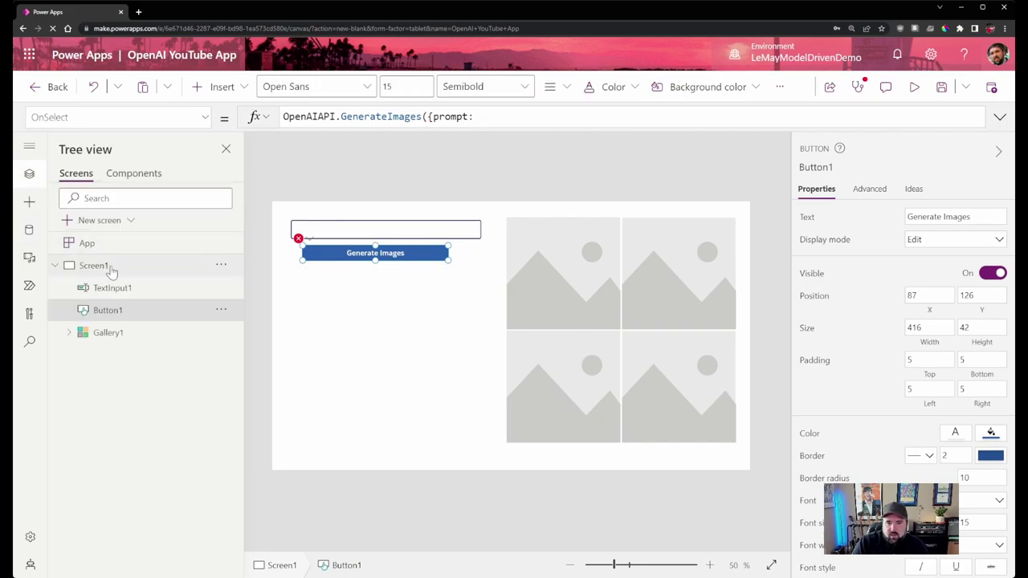
pyautogui.click(519, 116)
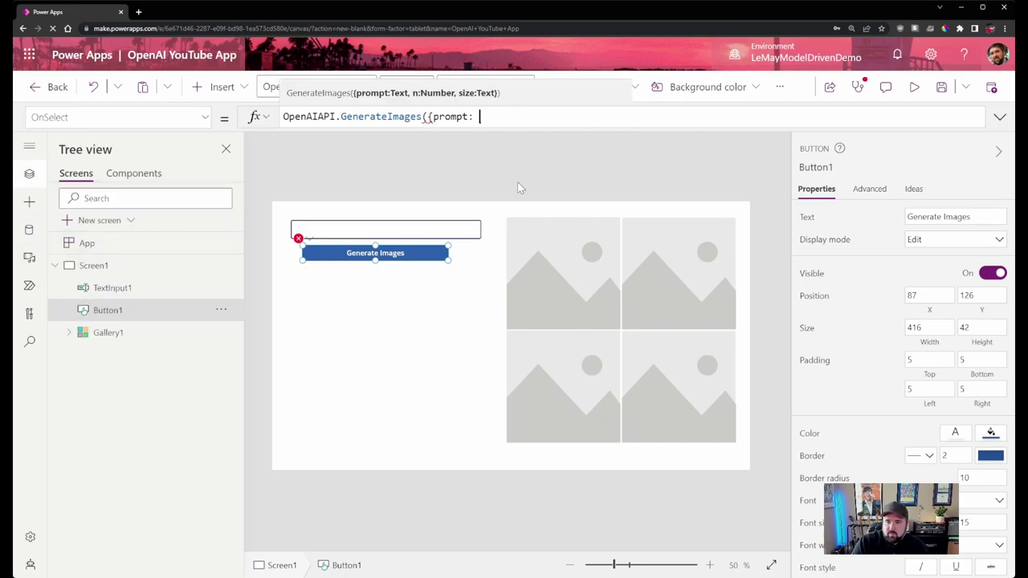
pyautogui.write('TextInput1.Text')
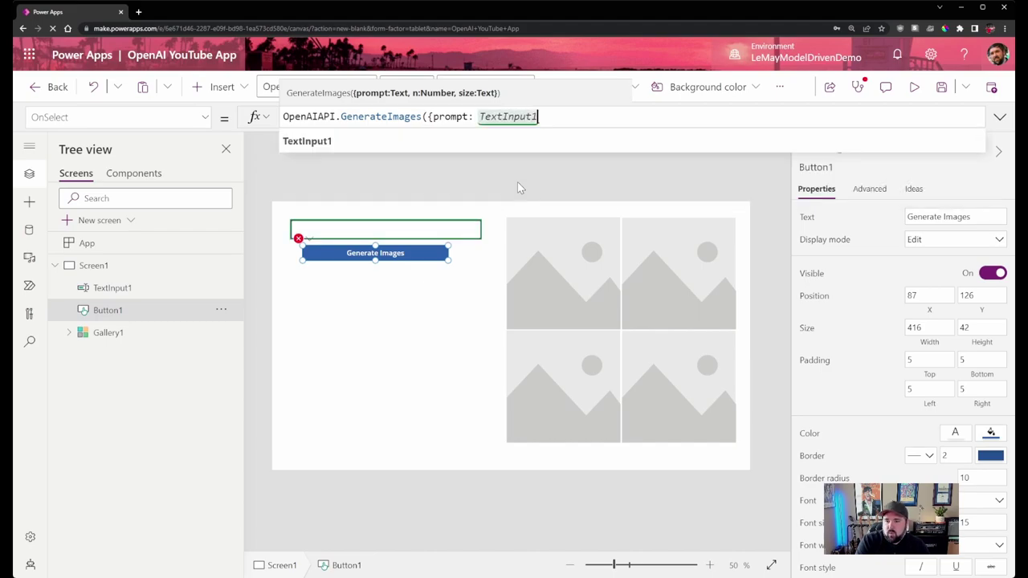
pyautogui.click(430, 117)
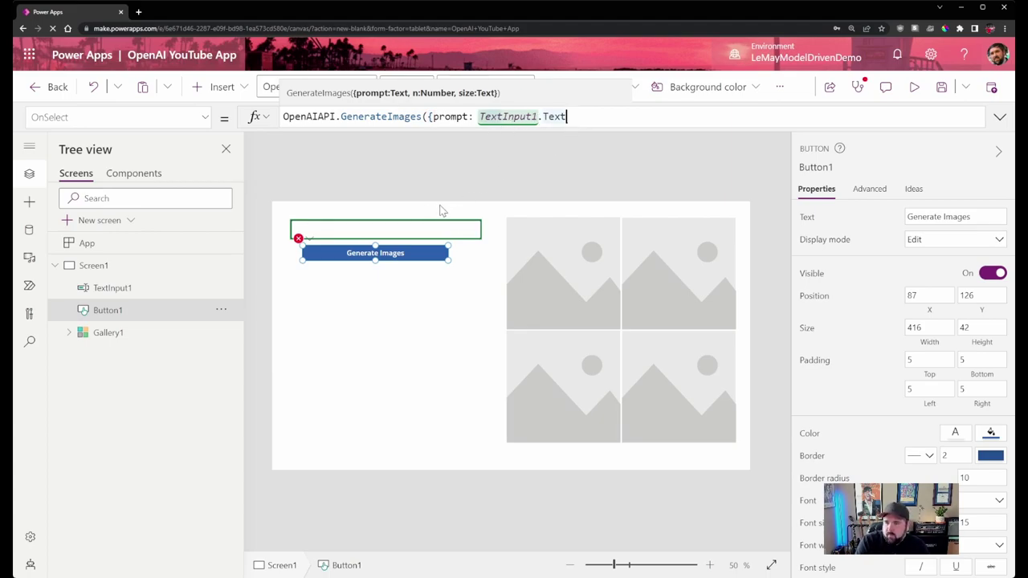
# Set the GenerateImages parameters n to 4 and size to "512x512", and close the call.
pyautogui.write(', n:')
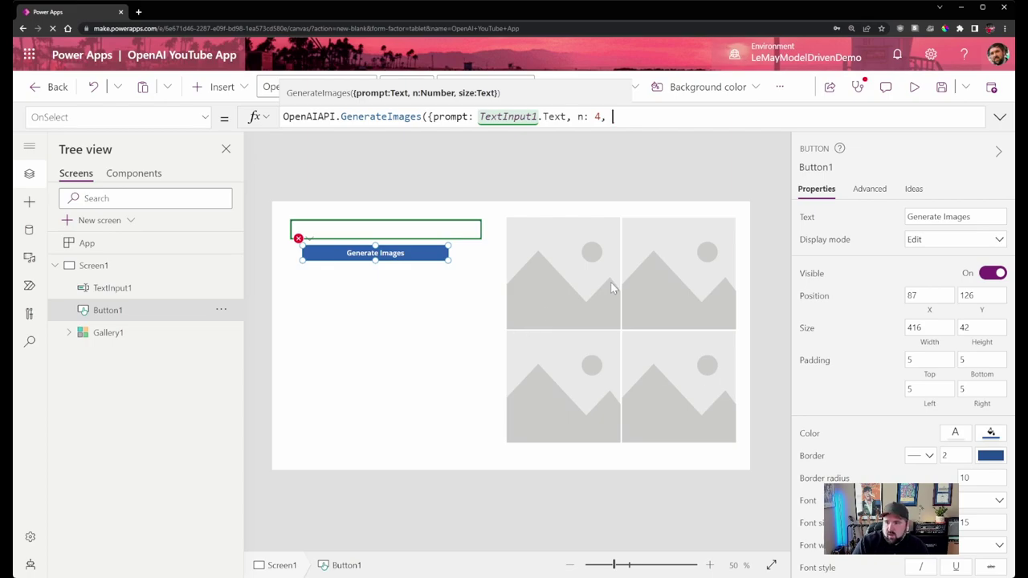
pyautogui.write('4, size: 512')
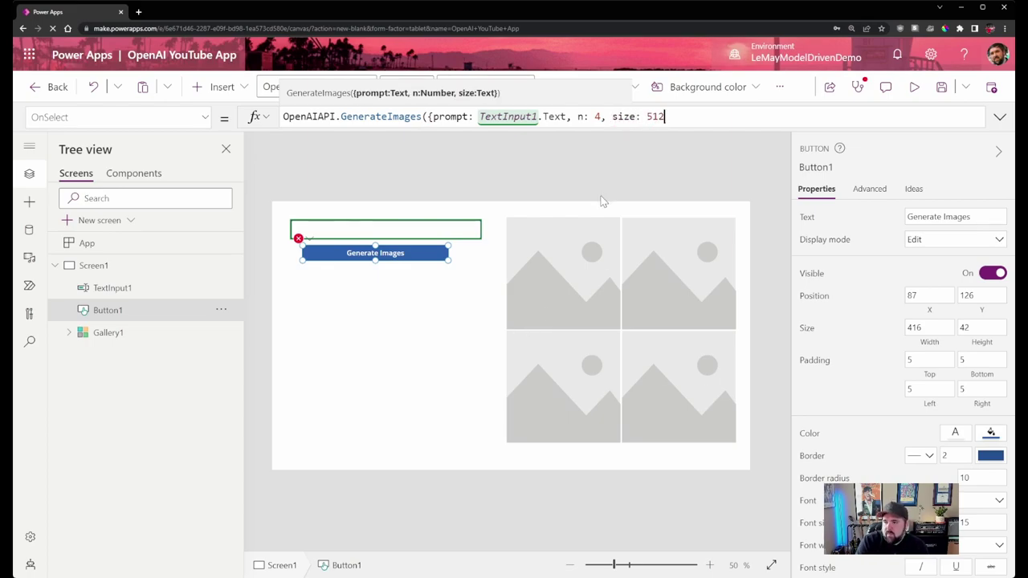
pyautogui.press('BackSpace')
pyautogui.press('BackSpace')
pyautogui.press('BackSpace')
pyautogui.write('"512x')
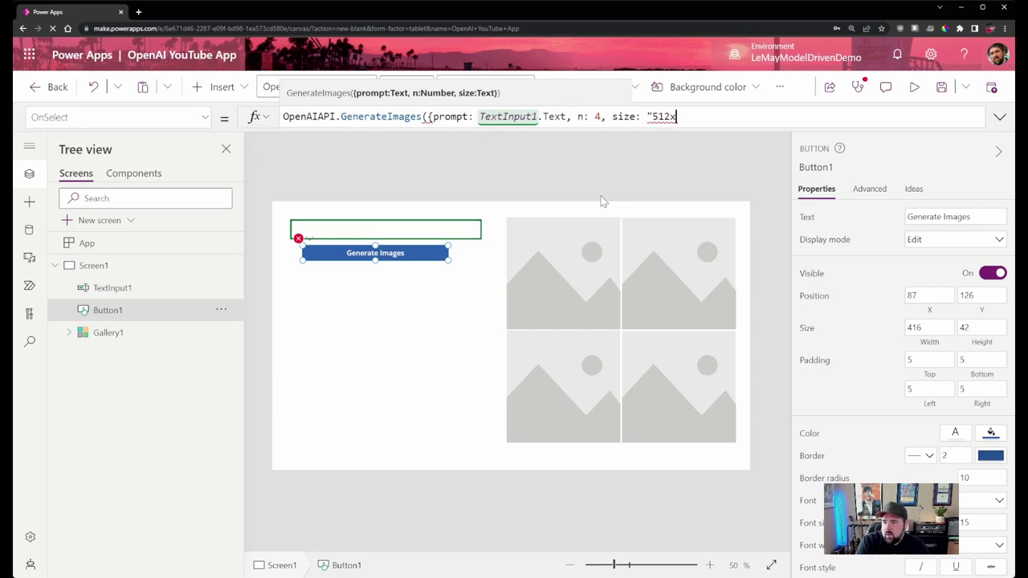
pyautogui.write('512"')
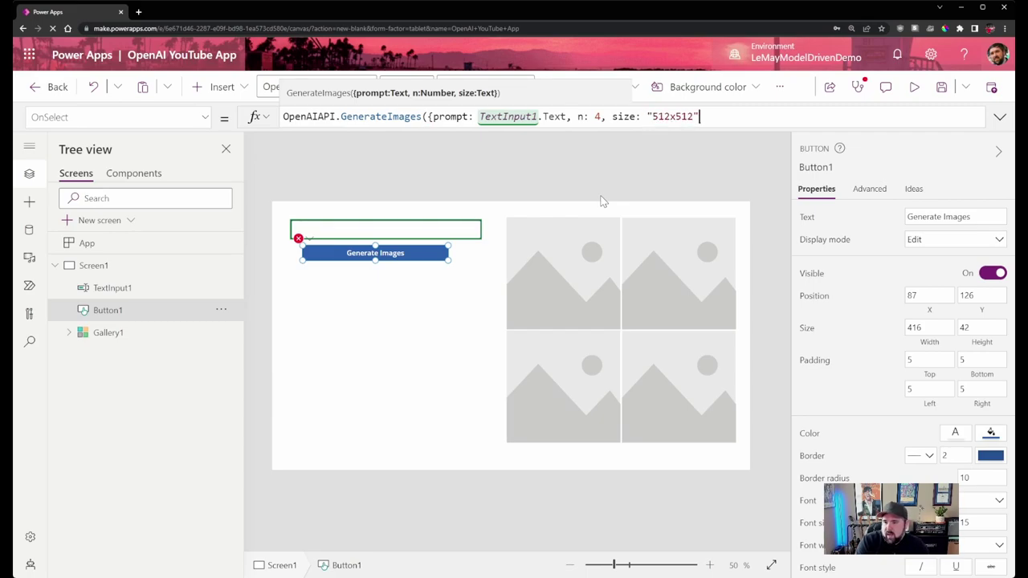
pyautogui.write('}')
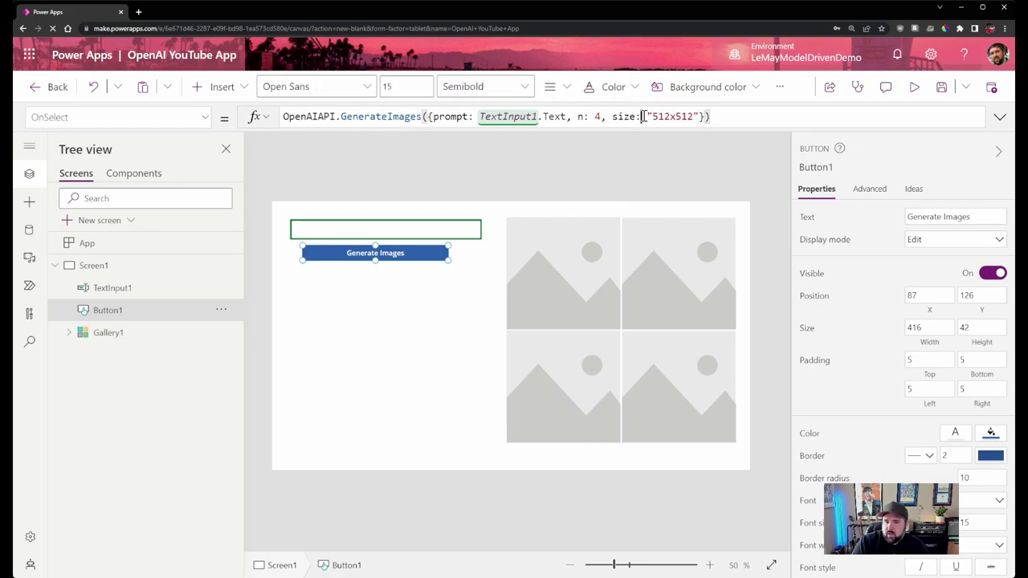
# Append ; Reset(TextInput1); after the GenerateImages call in the OnSelect formula.
pyautogui.moveTo(642, 116); pyautogui.dragTo(710, 117)
pyautogui.click(739, 116)
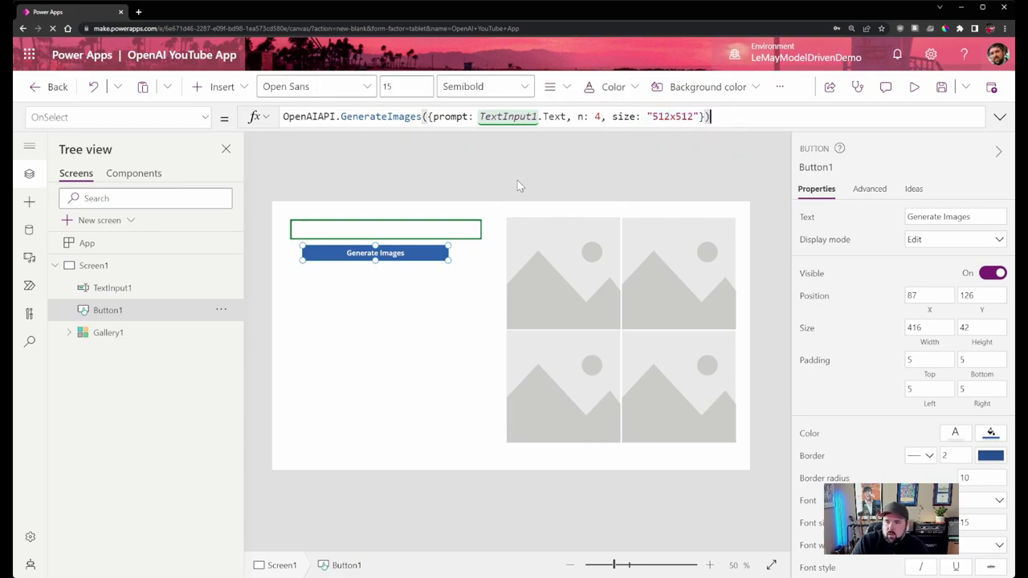
pyautogui.write('; ')
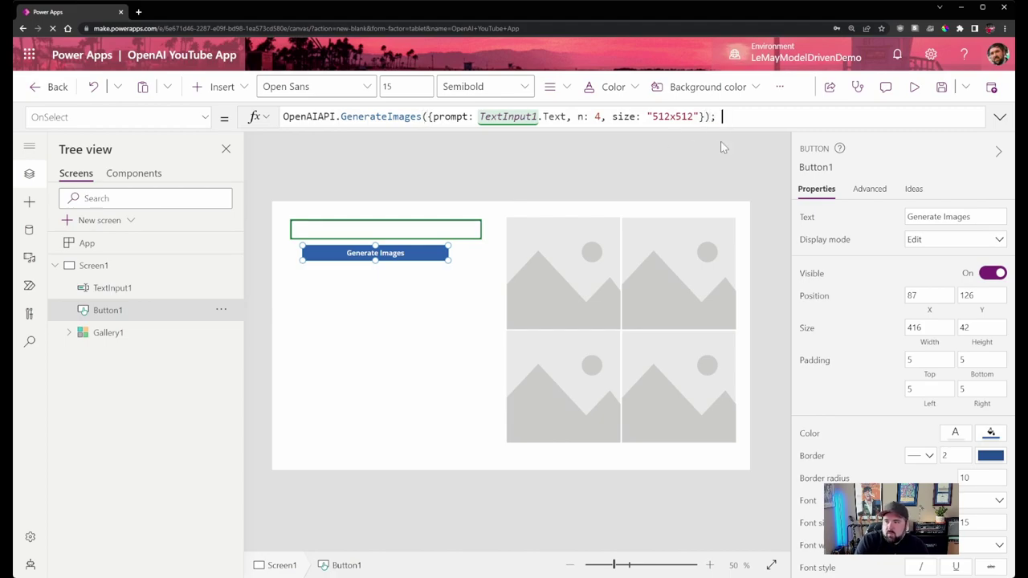
pyautogui.write('Reset(TextInput1);')
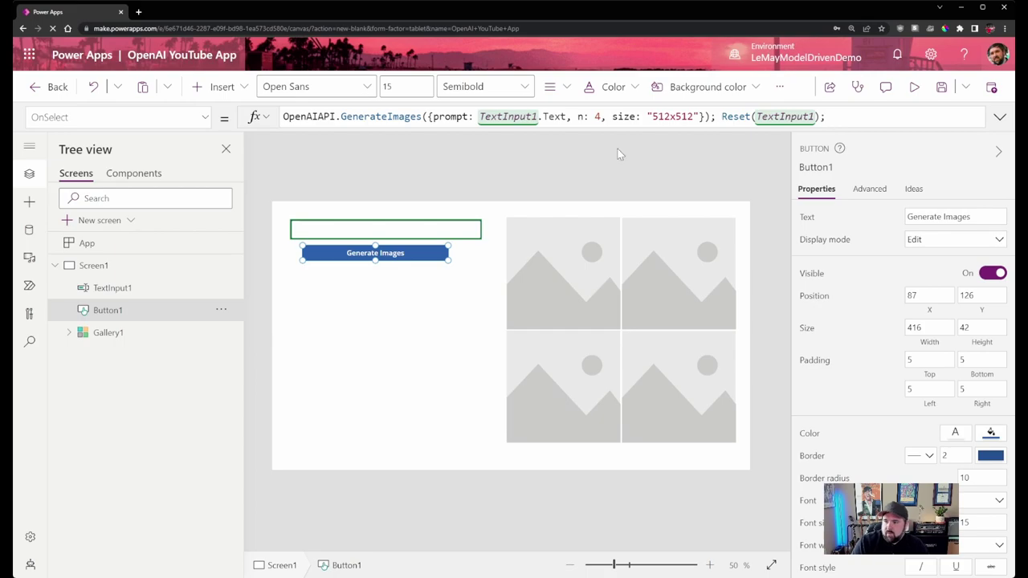
# Insert ClearCollect(colImages, in front of the OpenAIAPI.GenerateImages call to collect its result.
pyautogui.click(564, 122)
pyautogui.click(285, 116)
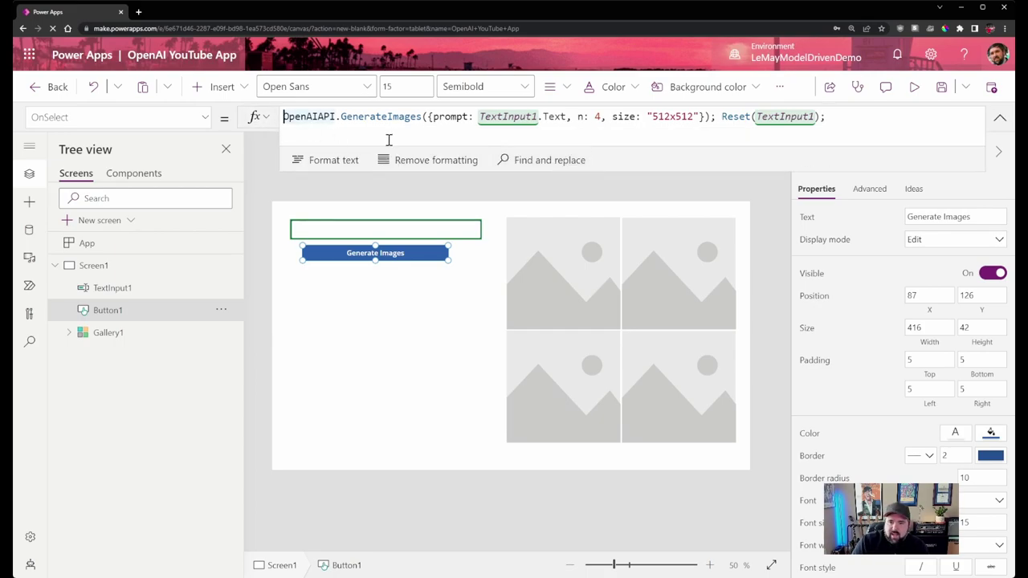
pyautogui.write('ClearCol')
pyautogui.write('lect(')
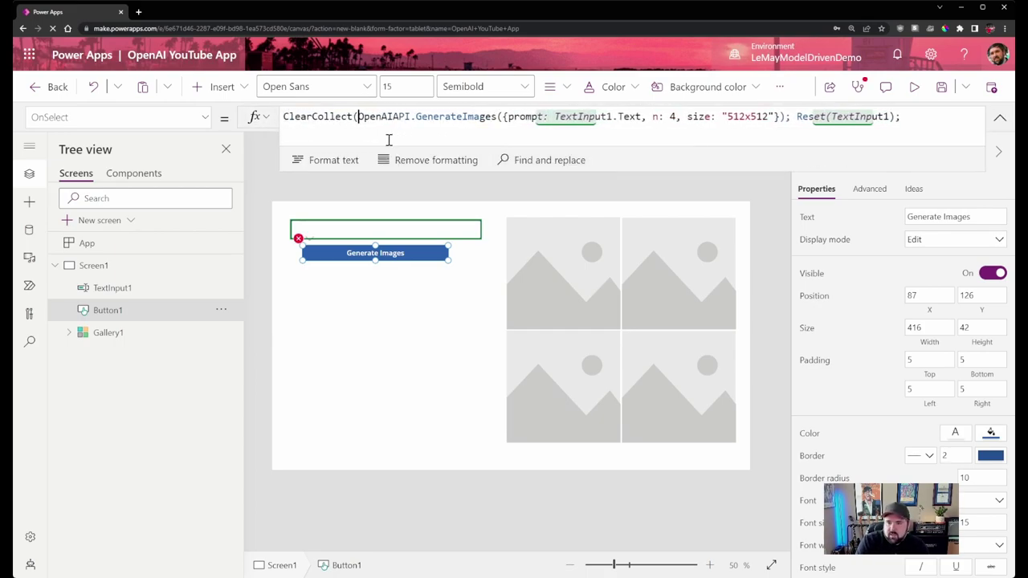
pyautogui.write('colImages,')
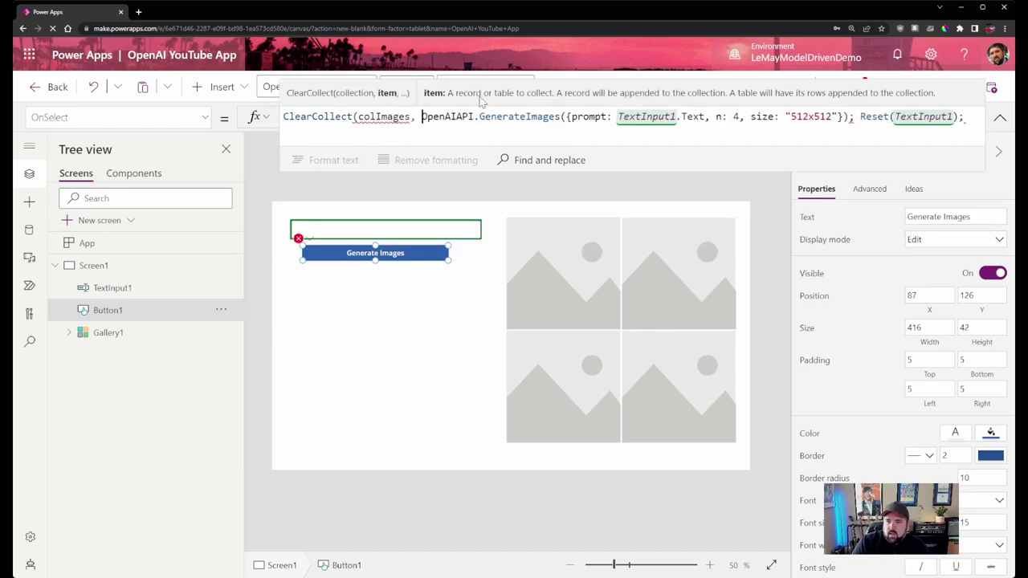
# Append .images and the closing parenthesis after the GenerateImages call, and format the formula text.
pyautogui.click(850, 116)
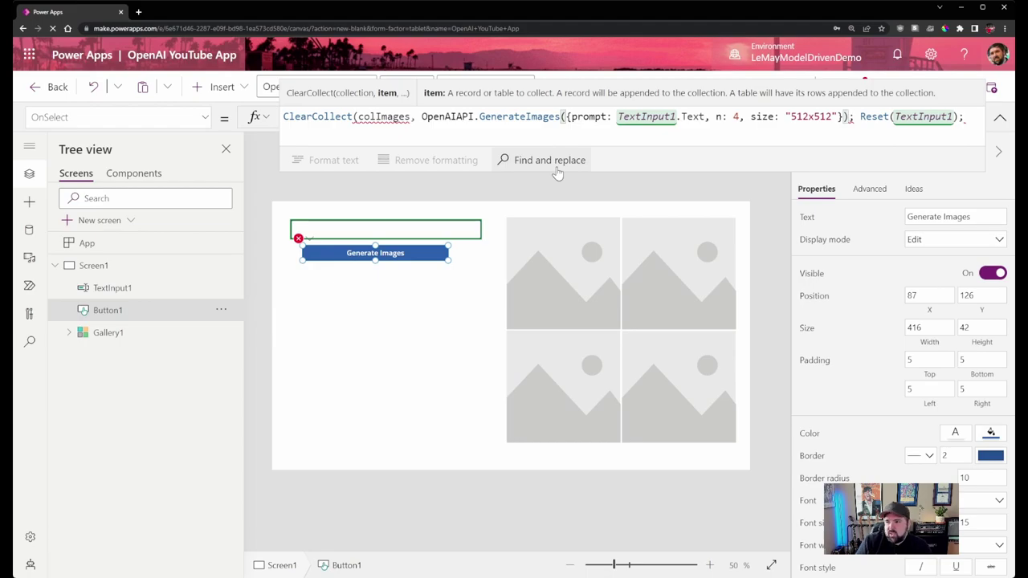
pyautogui.write('.')
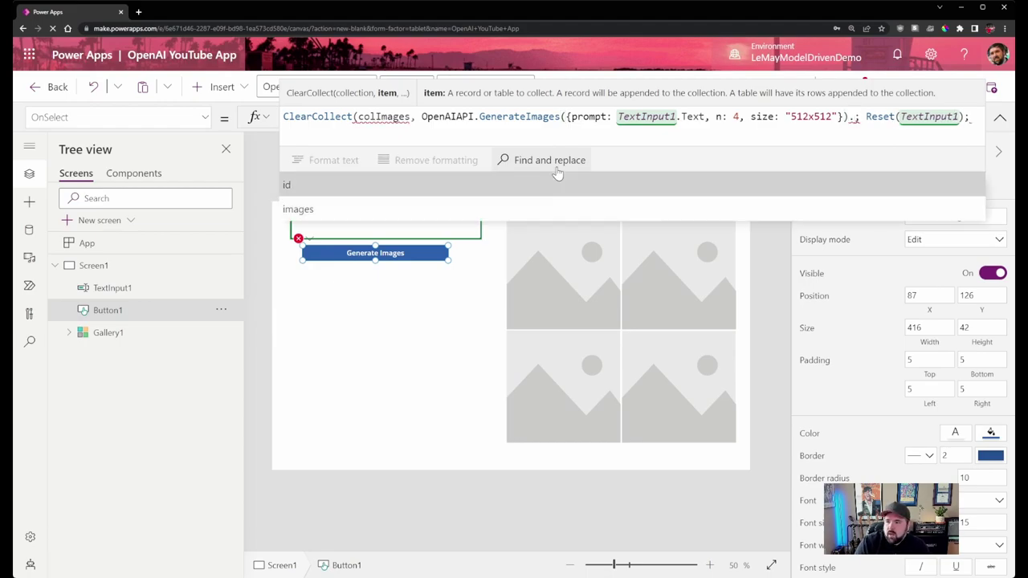
pyautogui.click(348, 214)
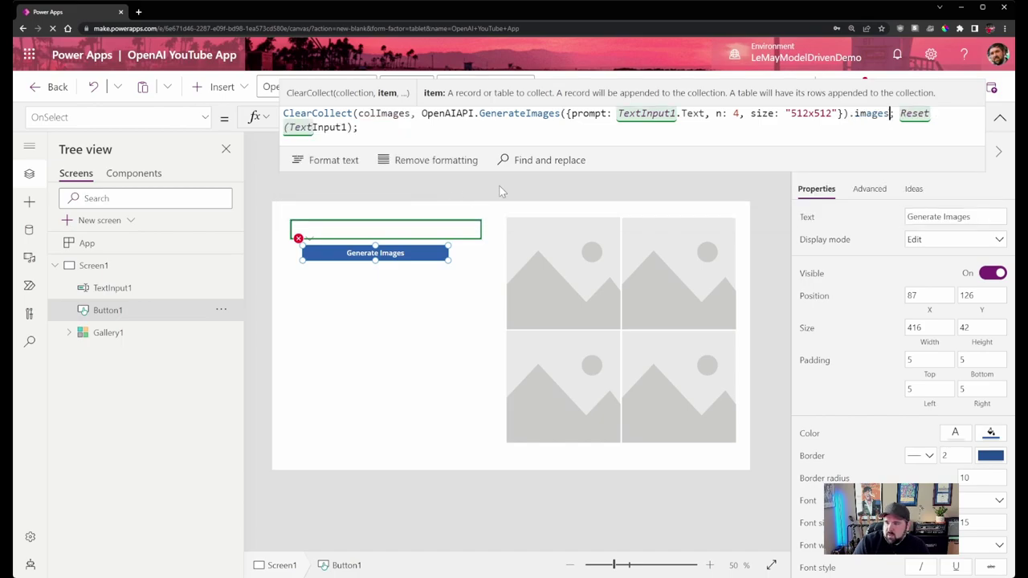
pyautogui.write(')')
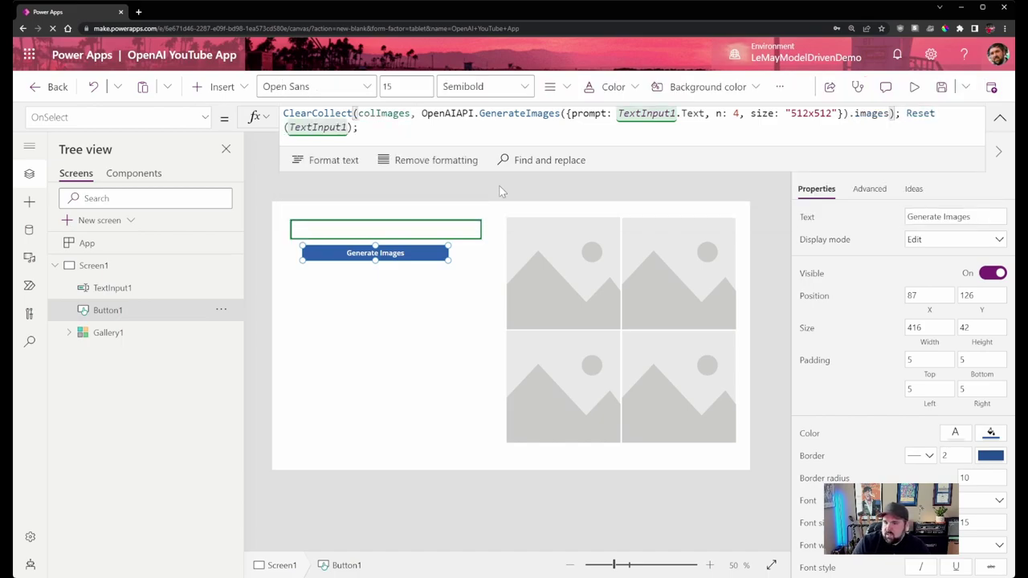
pyautogui.hotkey('ctrl', 'shift', 'f')
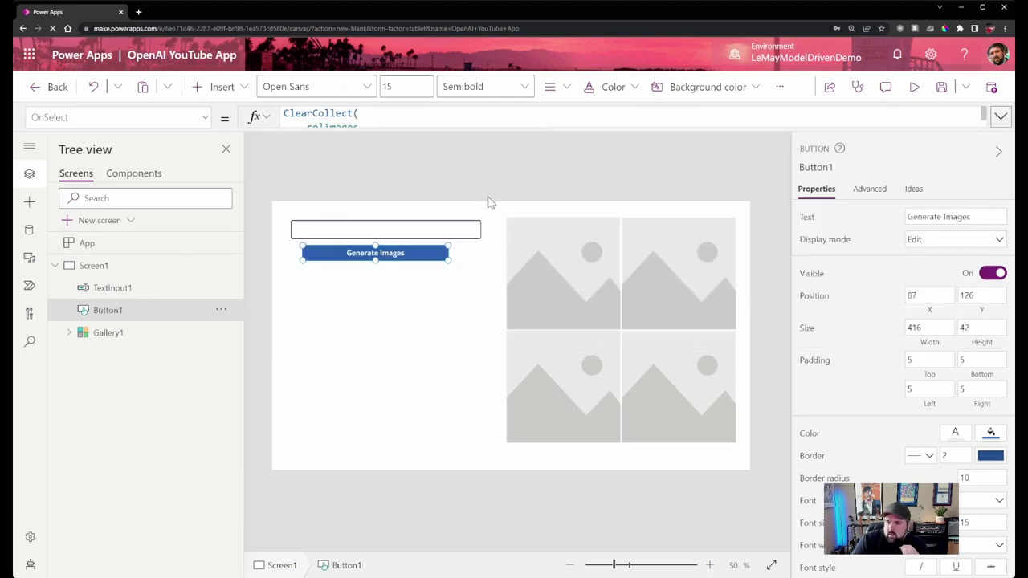
# Preview the app and begin the image prompt with "Two cows in a meadow with mountains in the background, one cow".
pyautogui.click(489, 202)
pyautogui.click(914, 87)
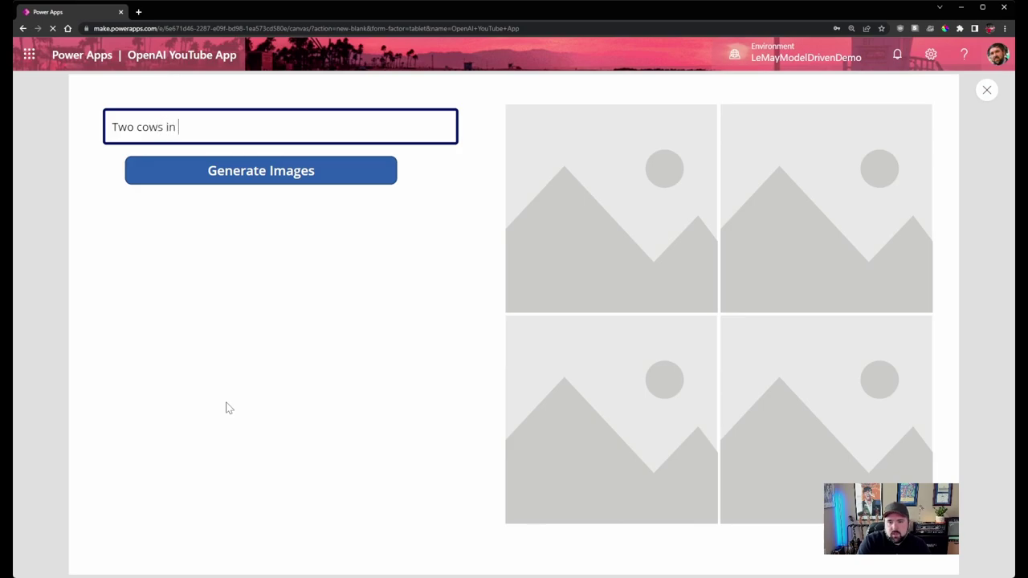
pyautogui.write('meadow with ')
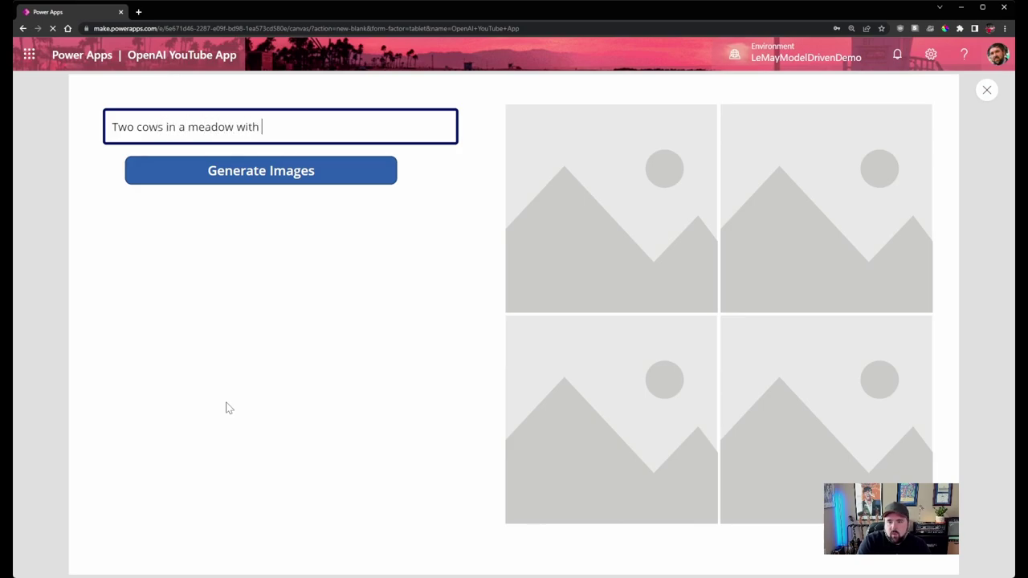
pyautogui.write('mountains in the backgroun pla')
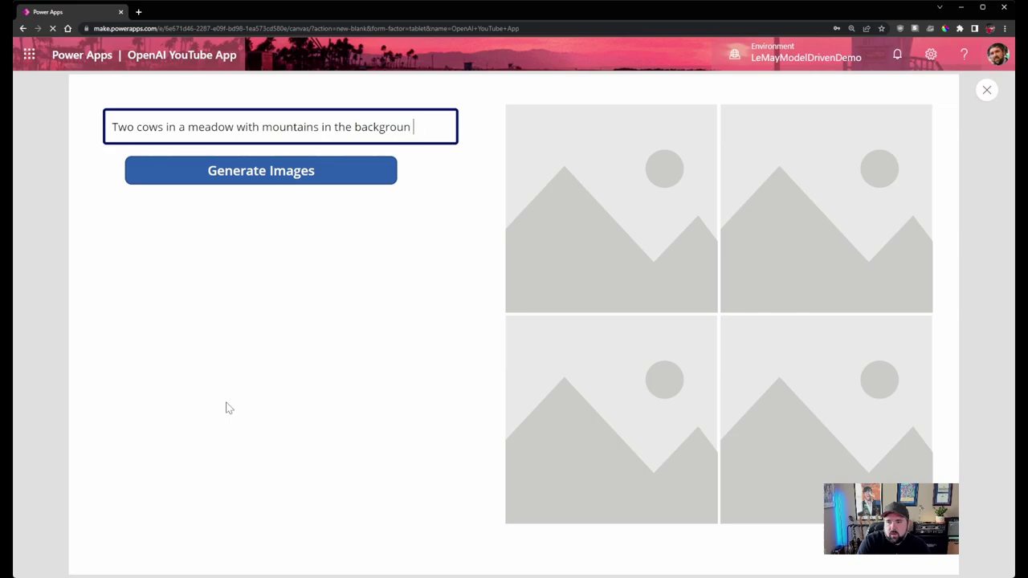
pyautogui.press('BackSpace')
pyautogui.press('BackSpace')
pyautogui.press('BackSpace')
pyautogui.press('BackSpace')
pyautogui.write('d, one cow i')
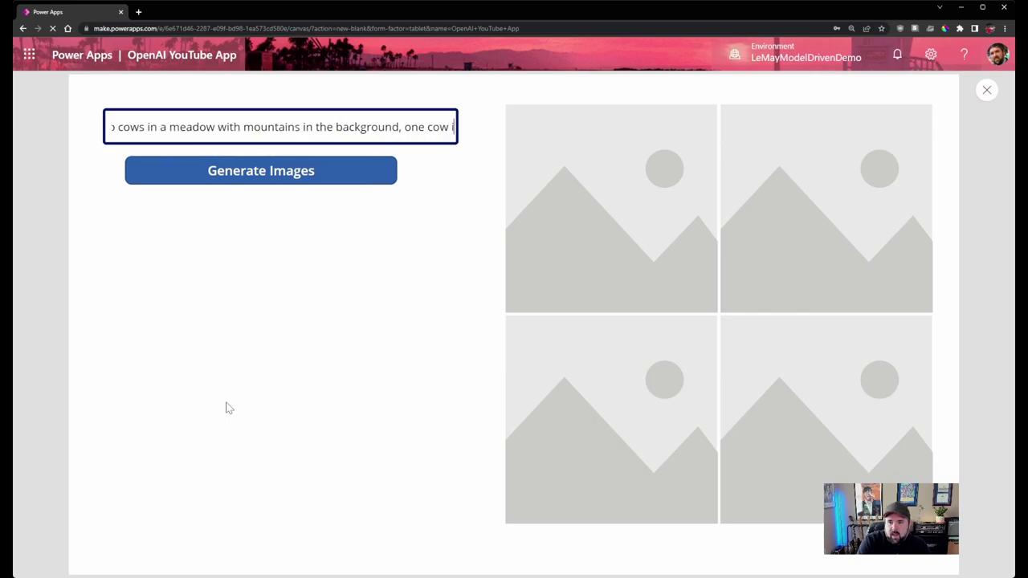
# Complete the prompt with "is playing a tuba and one cow is playing the clarinet.", generate the images and close the preview.
pyautogui.write('s playing a tuba and one ca')
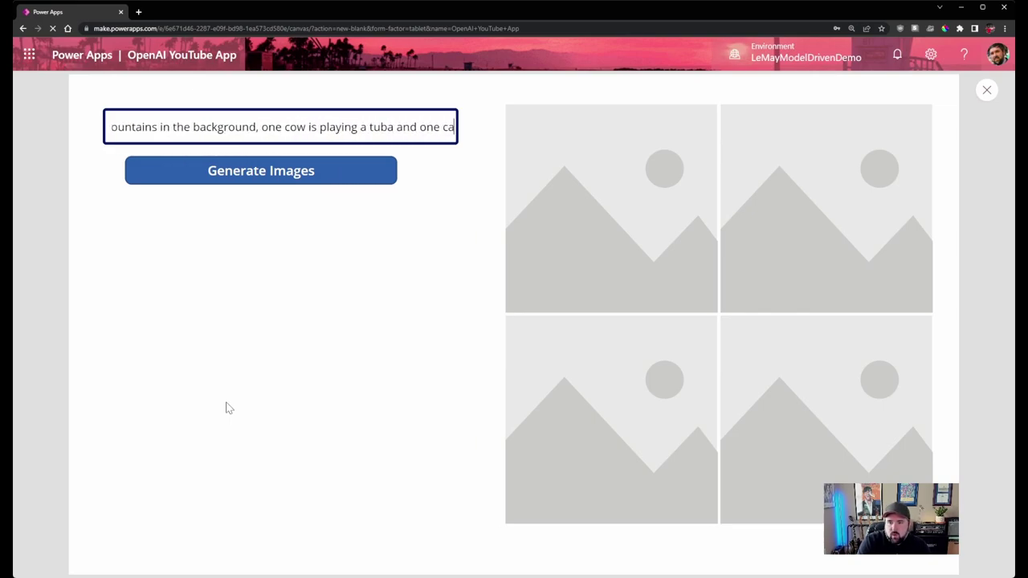
pyautogui.press('BackSpace')
pyautogui.write('ow is playing t')
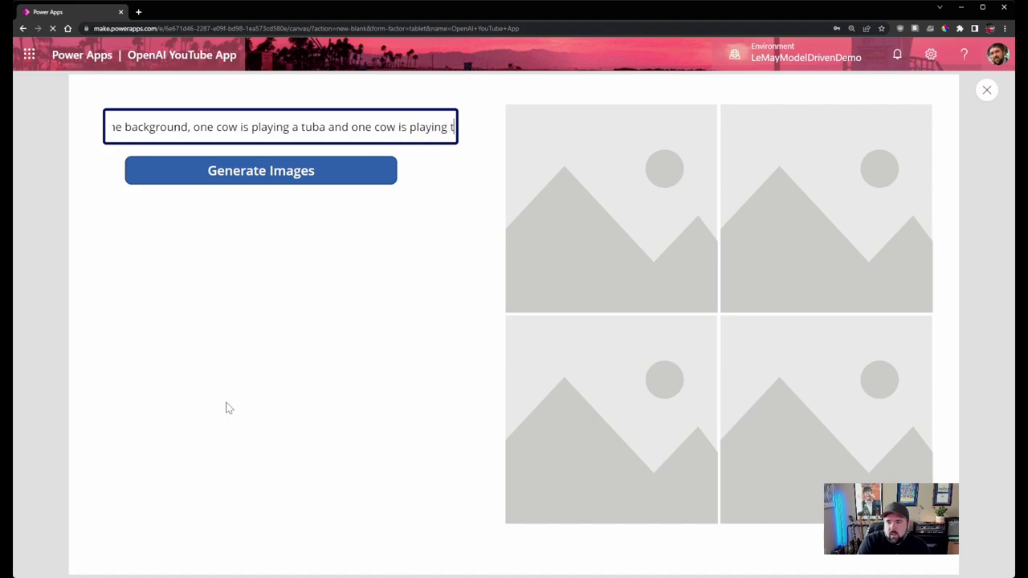
pyautogui.write('he clarinet.')
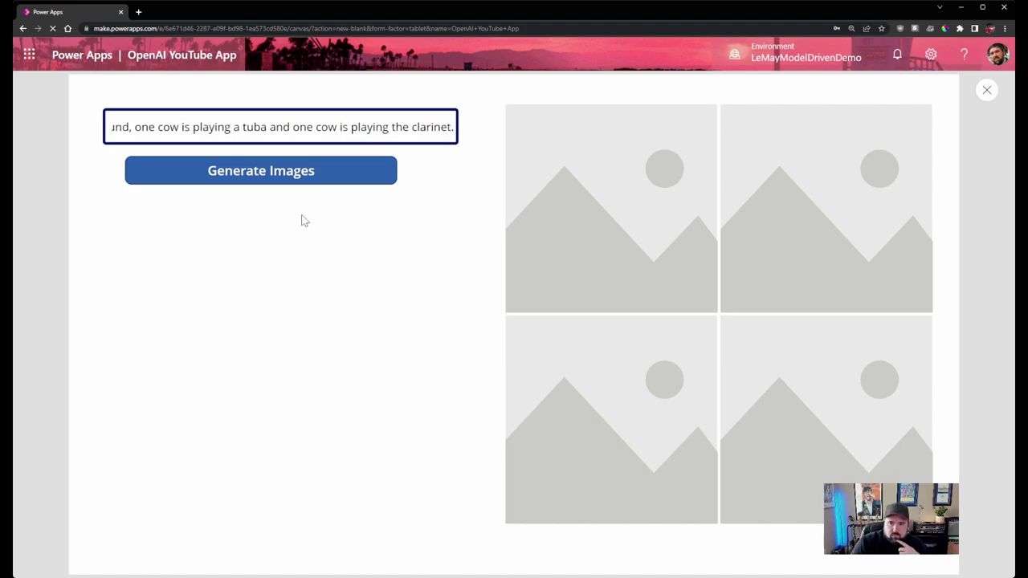
pyautogui.click(314, 178)
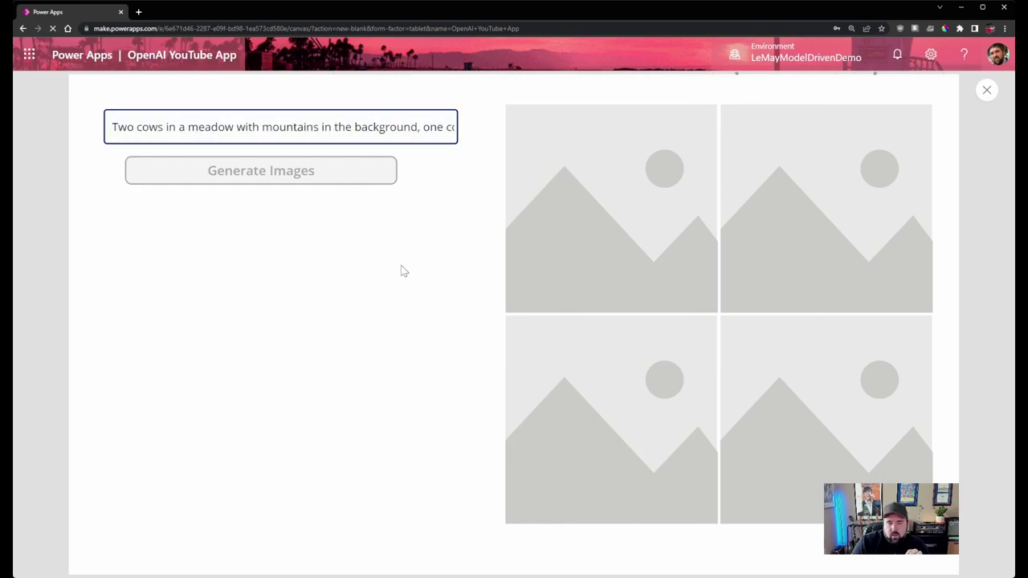
pyautogui.click(985, 93)
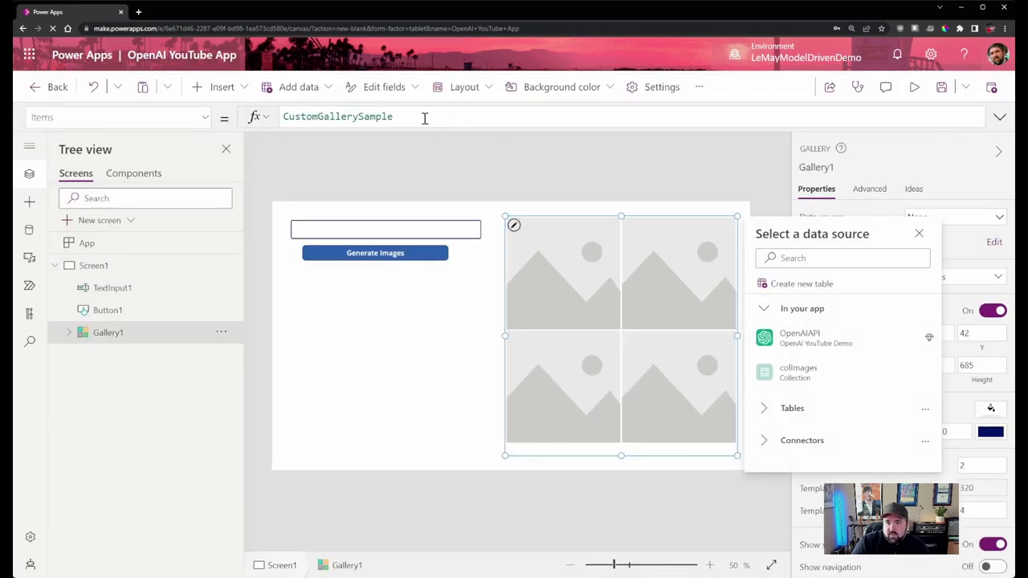
# Replace the gallery's Items formula with colImages.
pyautogui.click(413, 118)
pyautogui.hotkey('ctrl', 'a')
pyautogui.press('BackSpace')
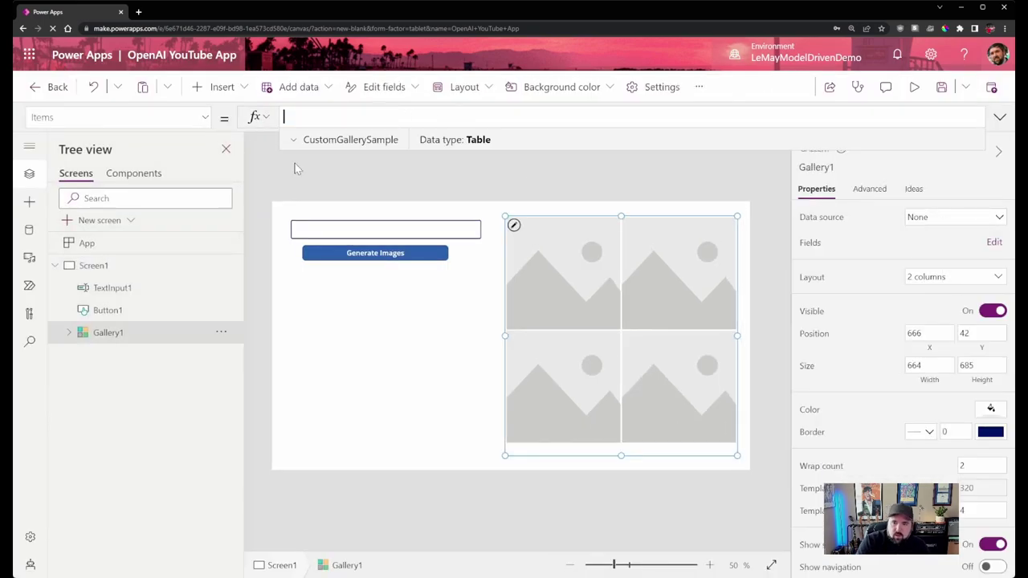
pyautogui.write('colImages')
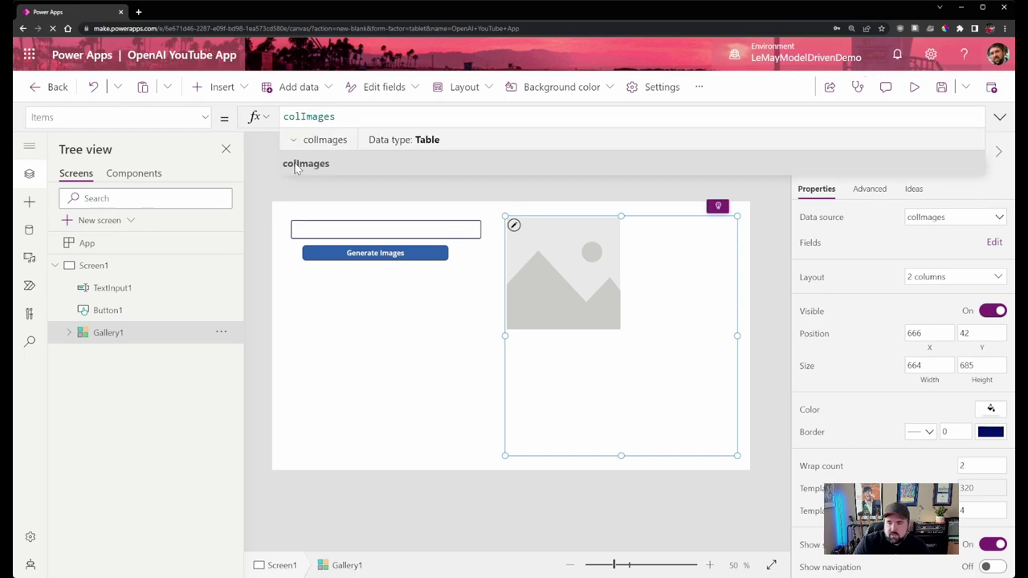
# Set the Image property of the image inside the gallery to ThisItem.Value.
pyautogui.click(558, 274)
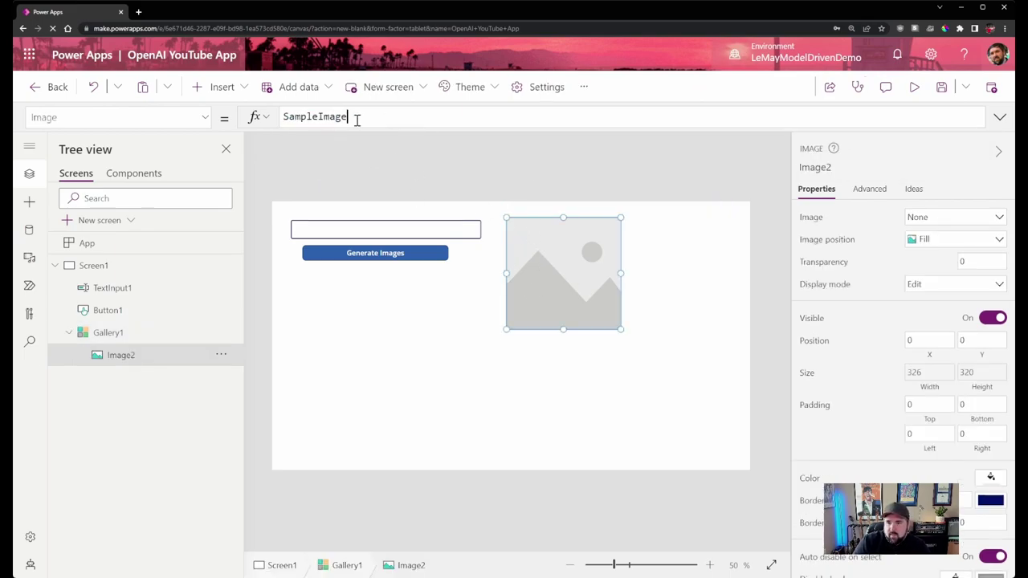
pyautogui.hotkey('ctrl', 'a')
pyautogui.press('BackSpace')
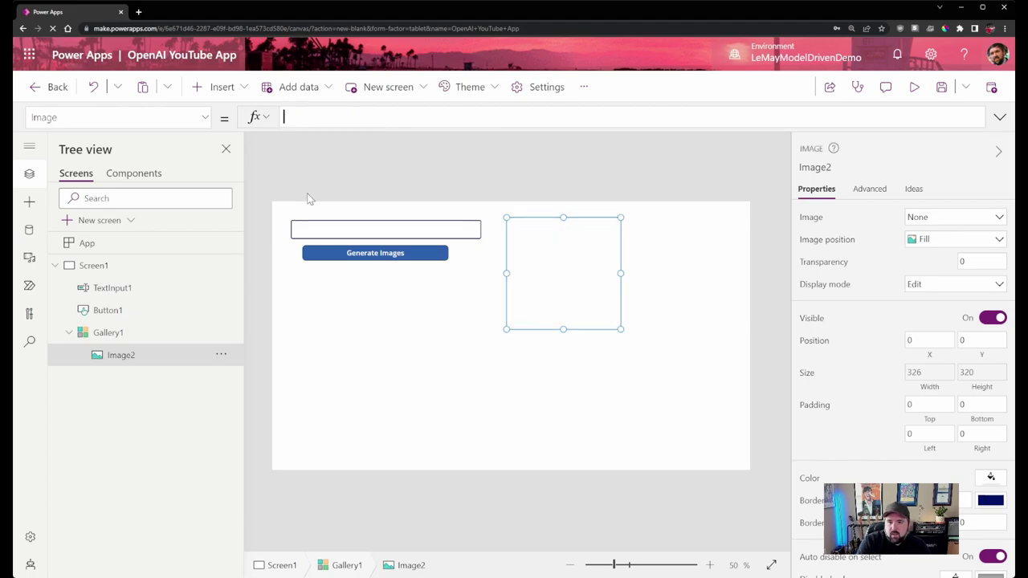
pyautogui.write('ThisItem.')
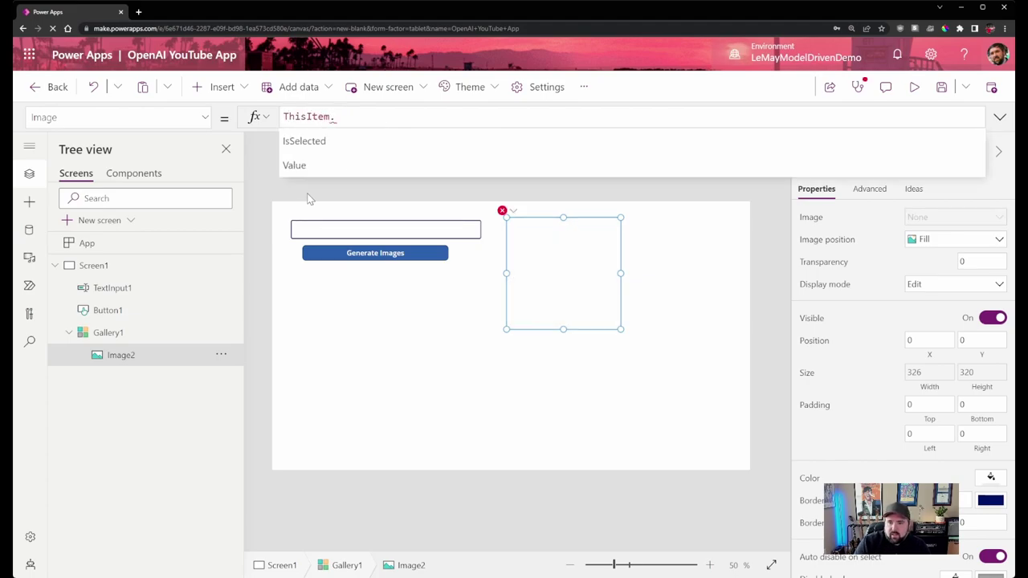
pyautogui.write('Value')
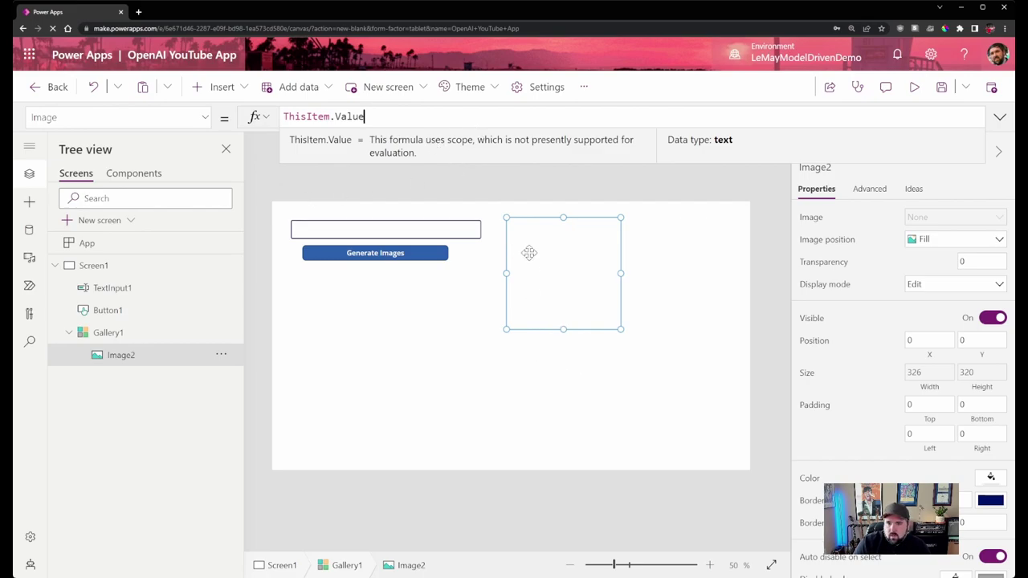
# Check the data held in colImages from the gallery's Items formula.
pyautogui.click(523, 215)
pyautogui.doubleClick(346, 115)
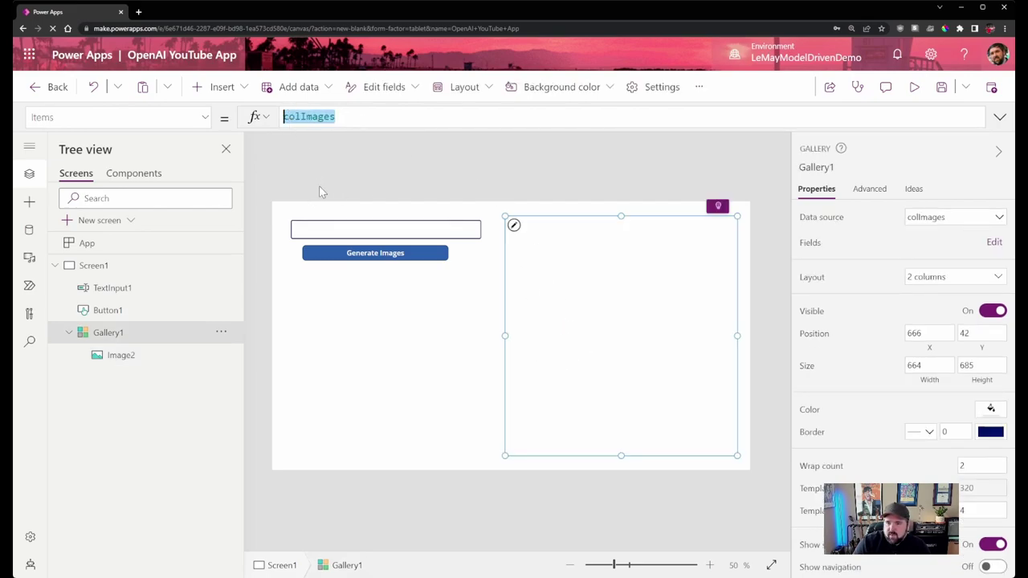
pyautogui.click(295, 142)
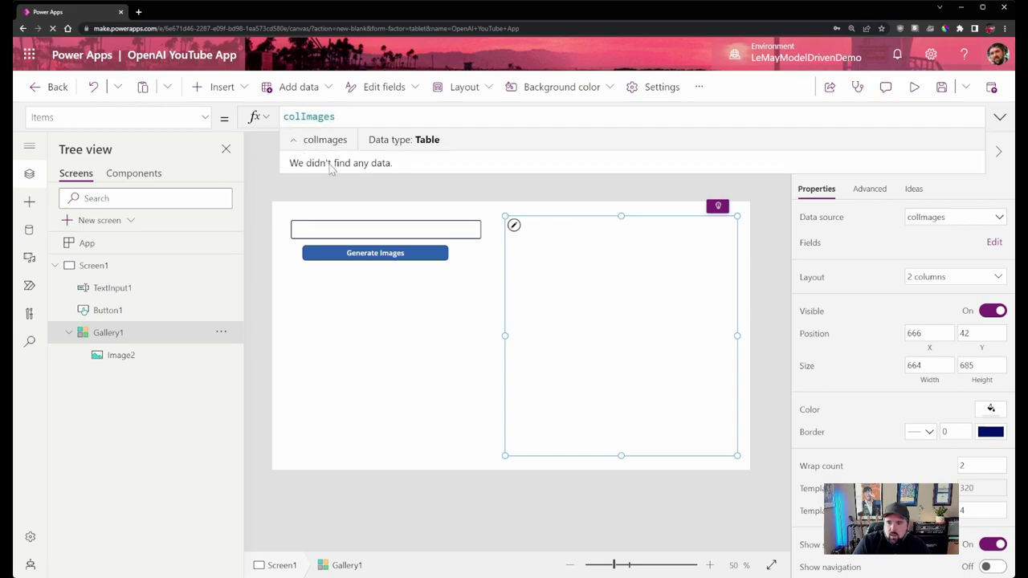
# Examine the ClearCollect call and its .images result in the Generate Images button's OnSelect formula.
pyautogui.click(388, 258)
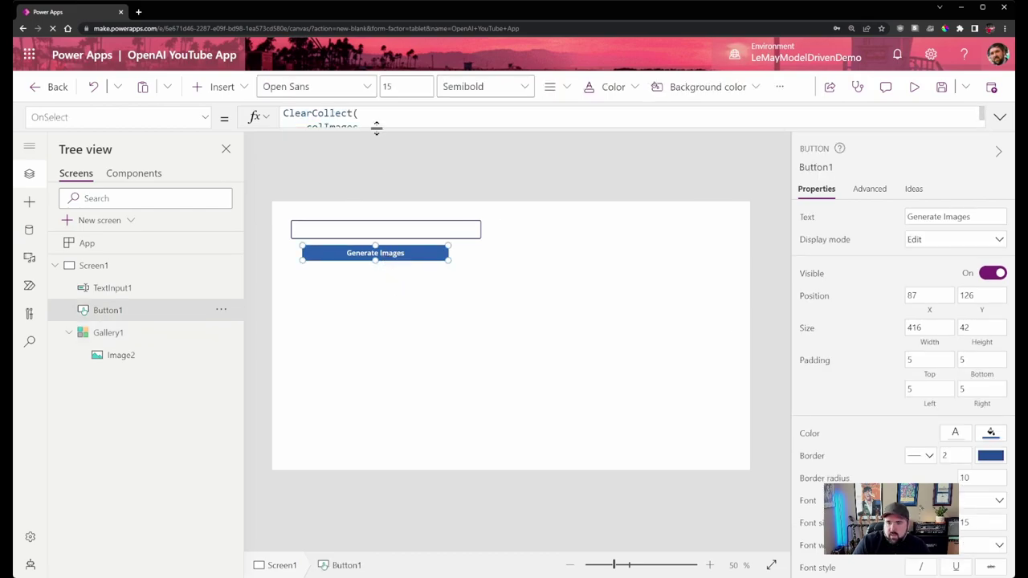
pyautogui.moveTo(377, 128); pyautogui.dragTo(377, 354)
pyautogui.click(309, 140)
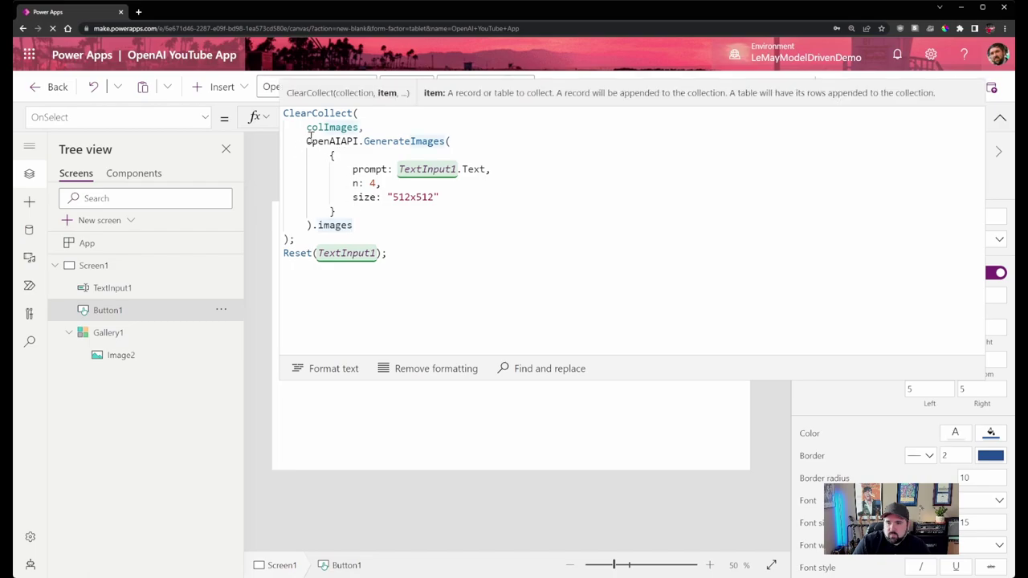
pyautogui.doubleClick(338, 225)
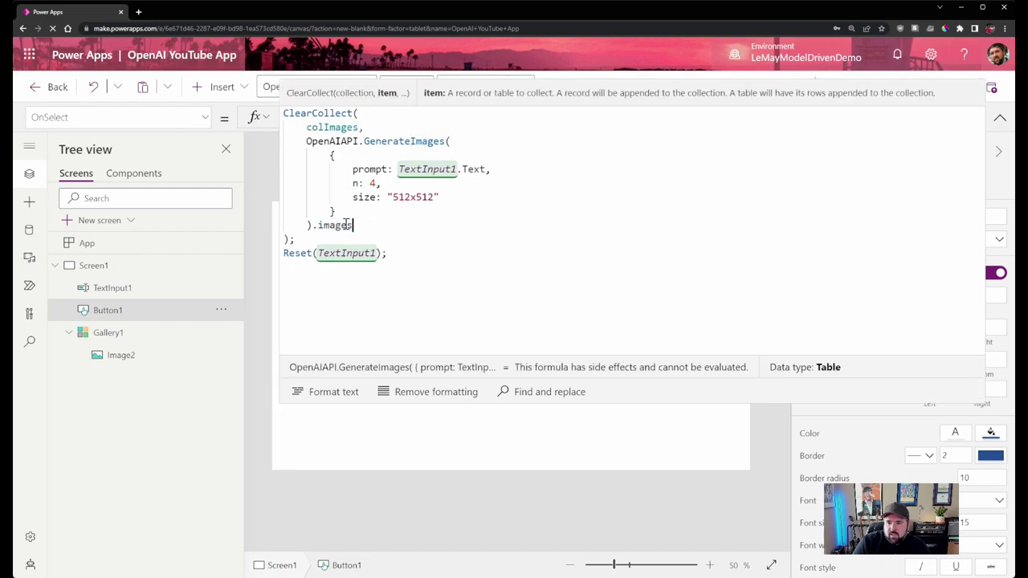
pyautogui.moveTo(312, 225); pyautogui.dragTo(367, 225)
pyautogui.click(361, 226)
pyautogui.click(366, 227)
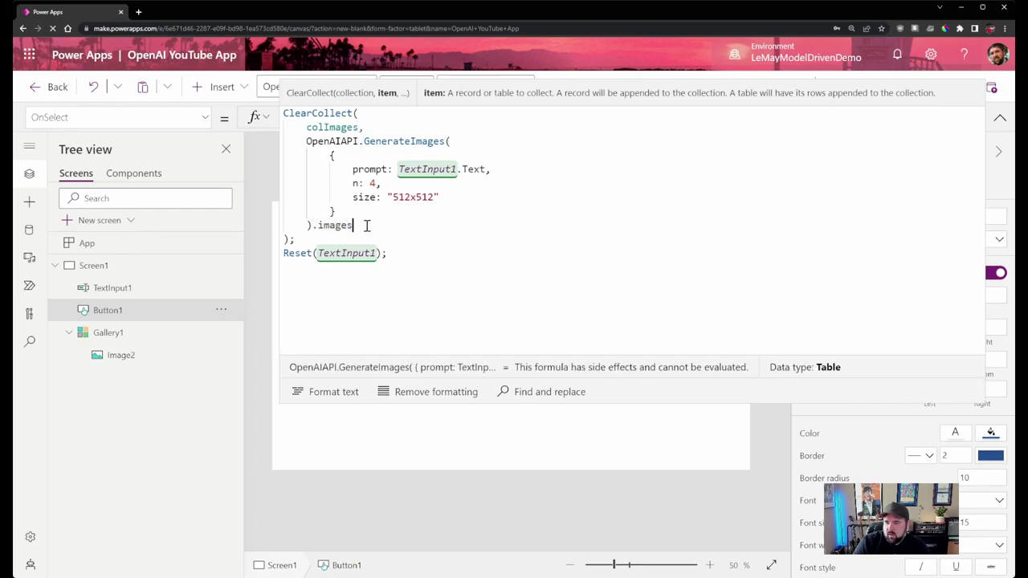
# Collapse the button's expanded formula and save the app.
pyautogui.click(1000, 117)
pyautogui.click(491, 171)
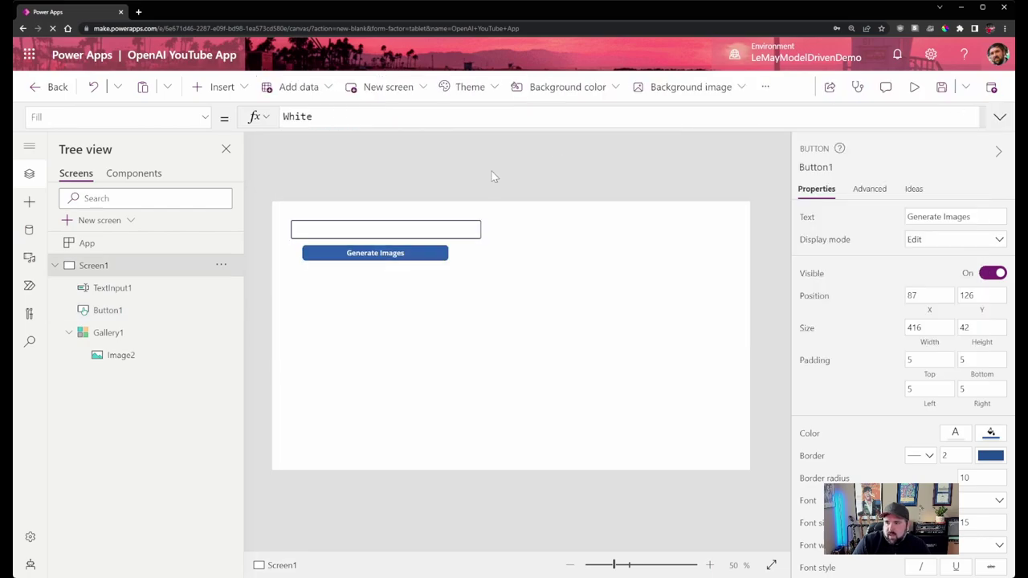
pyautogui.click(942, 87)
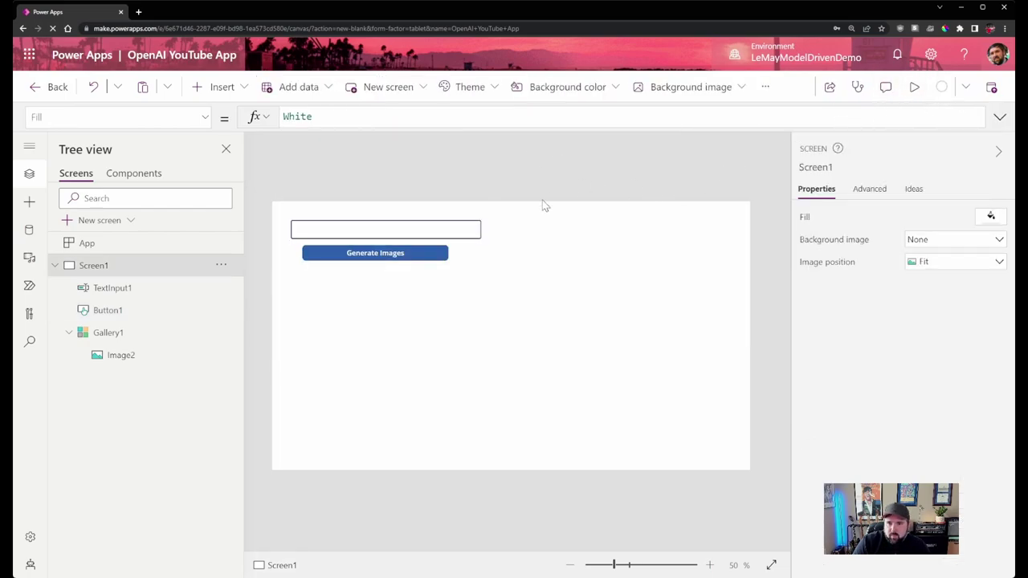
# Open make.powerapps.com in a new browser tab and go to the list of custom connectors.
pyautogui.click(138, 12)
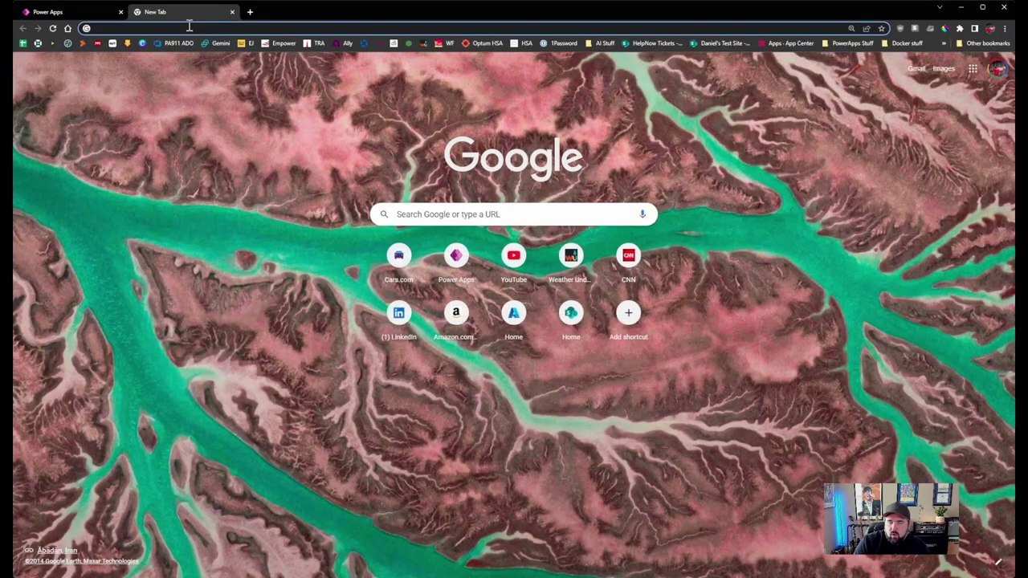
pyautogui.write('make.powerapps.com')
pyautogui.press('Return')
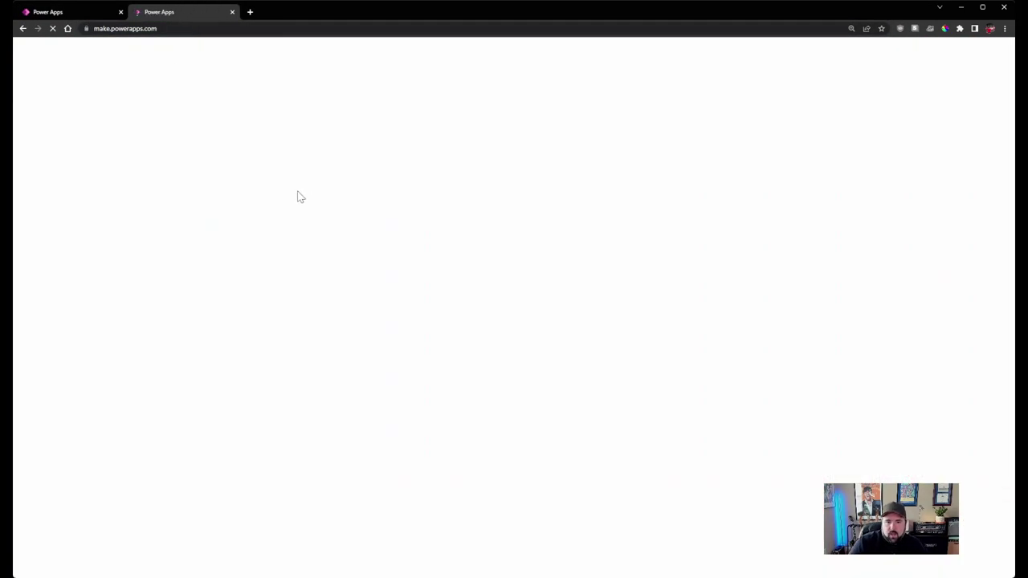
pyautogui.click(110, 236)
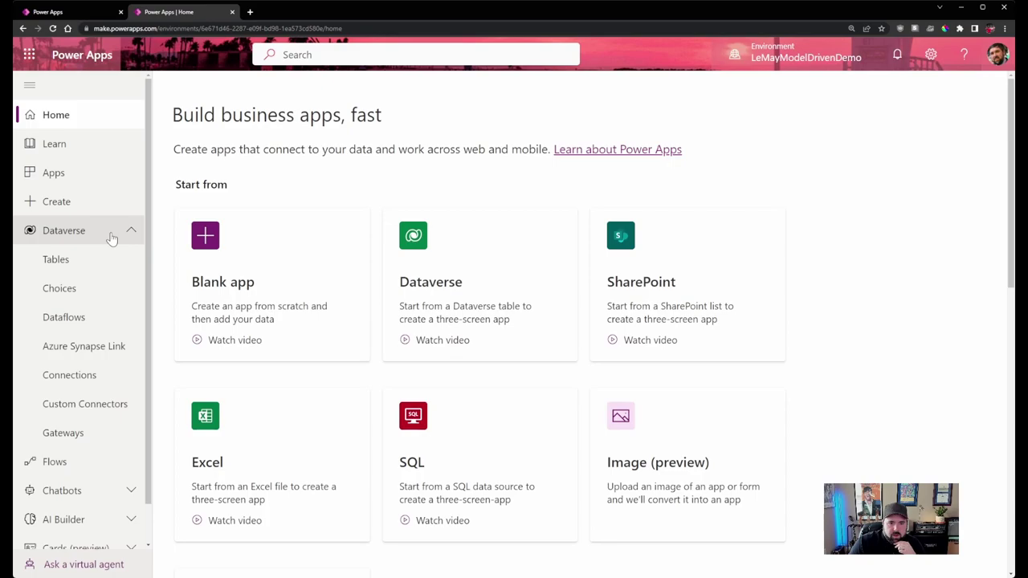
pyautogui.click(109, 404)
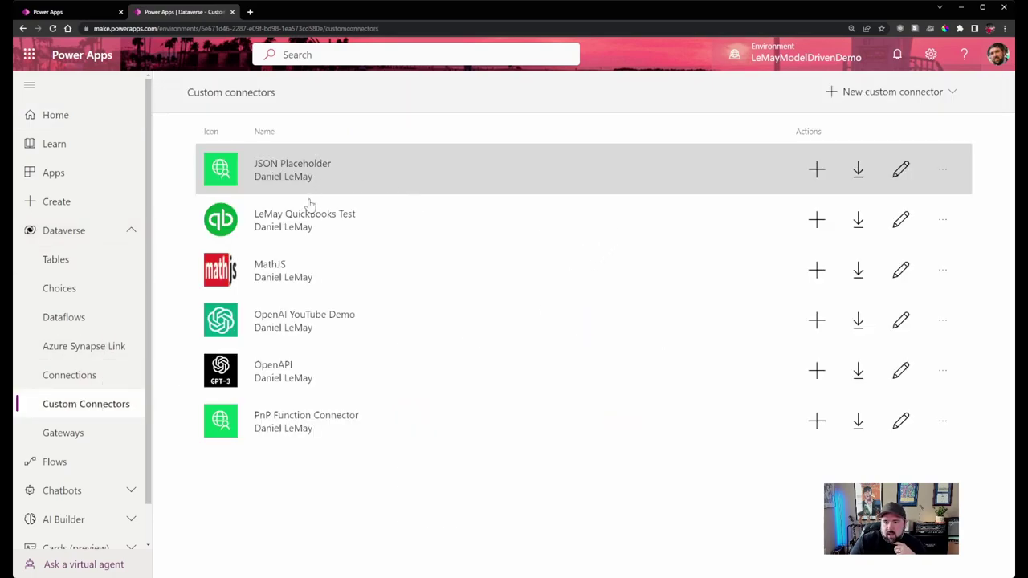
# Open the OpenAI YouTube Demo connector for editing and look over its general information.
pyautogui.click(306, 324)
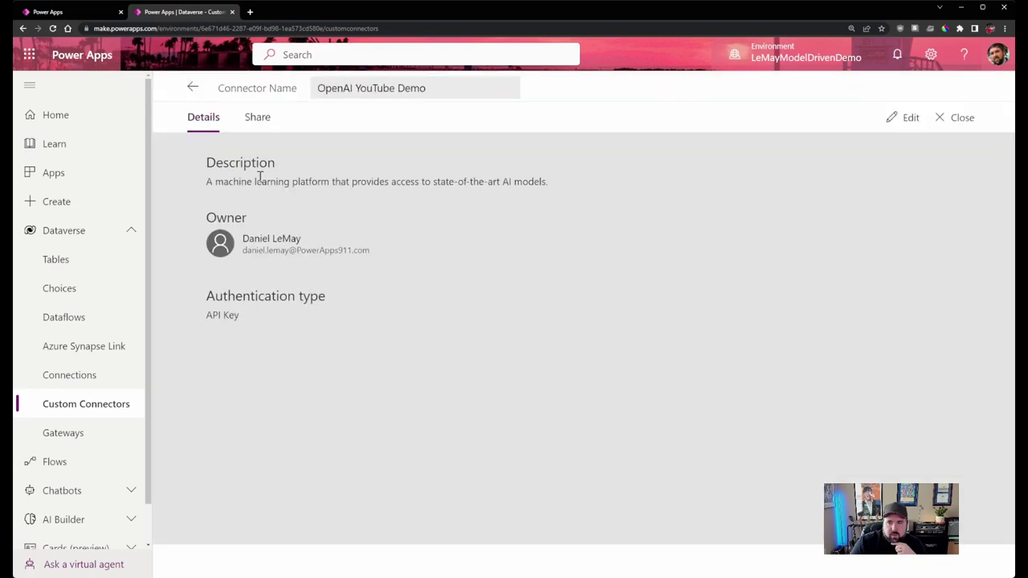
pyautogui.click(902, 120)
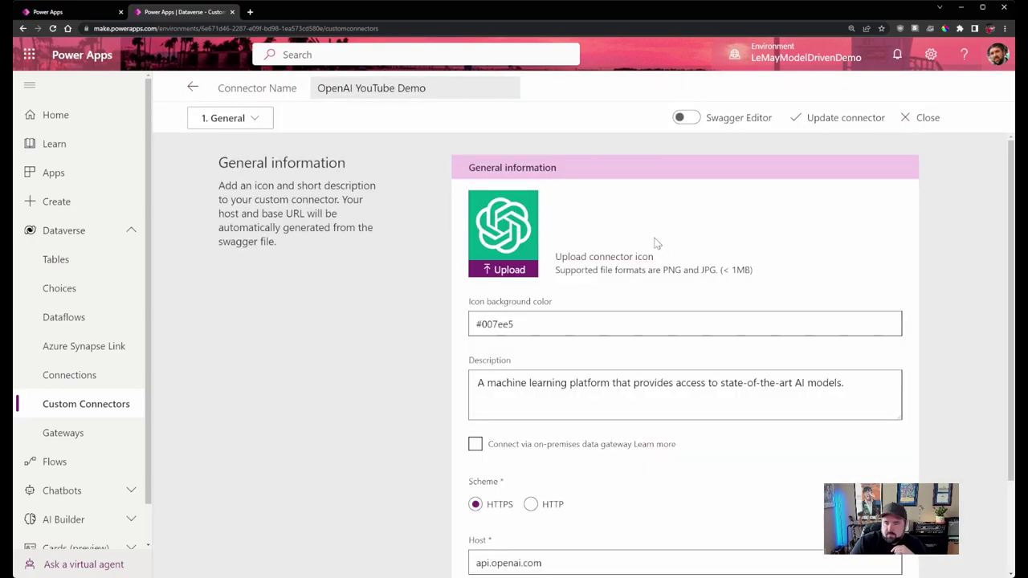
pyautogui.scroll(-2, 337, 210)
pyautogui.scroll(2, 337, 210)
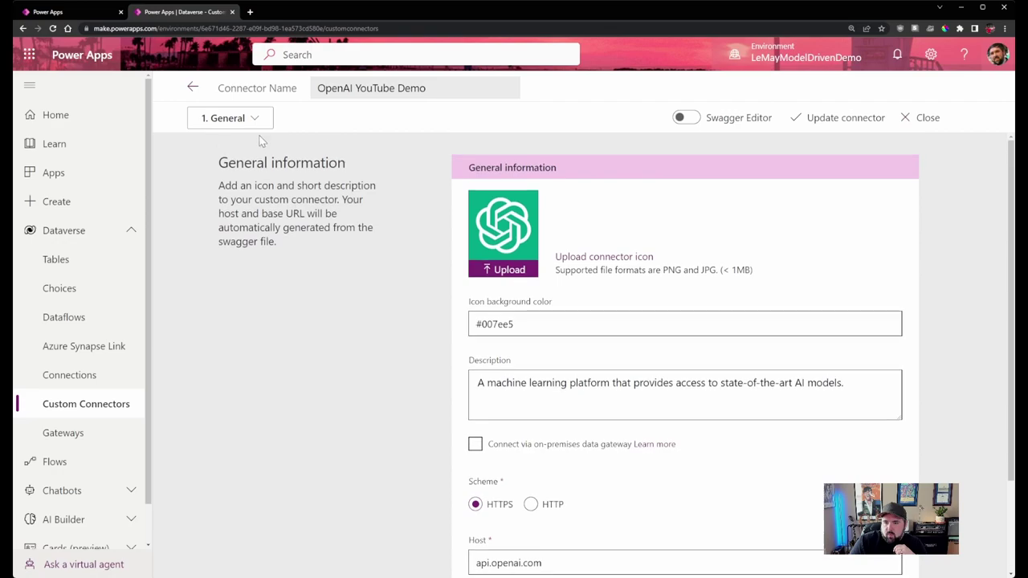
# Open the GenerateImages action's 200 response in the connector definition and examine which tokens its body returns.
pyautogui.click(241, 121)
pyautogui.click(248, 194)
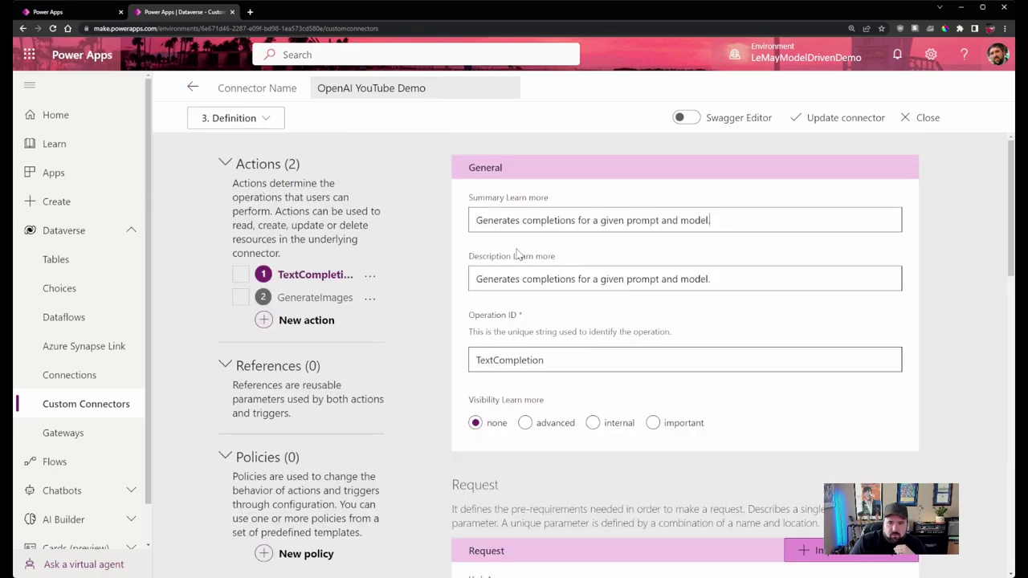
pyautogui.click(320, 298)
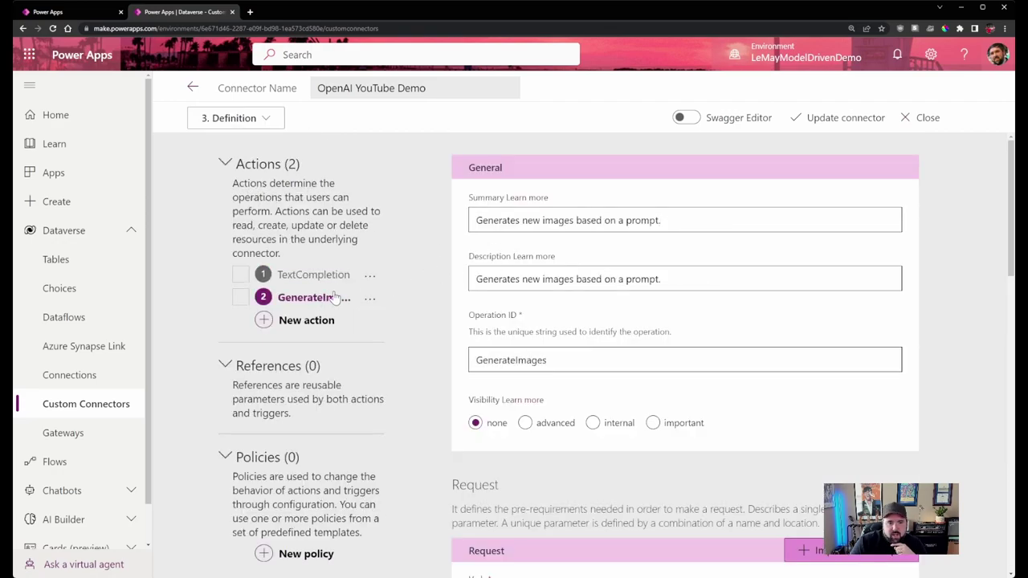
pyautogui.scroll(-6, 448, 285)
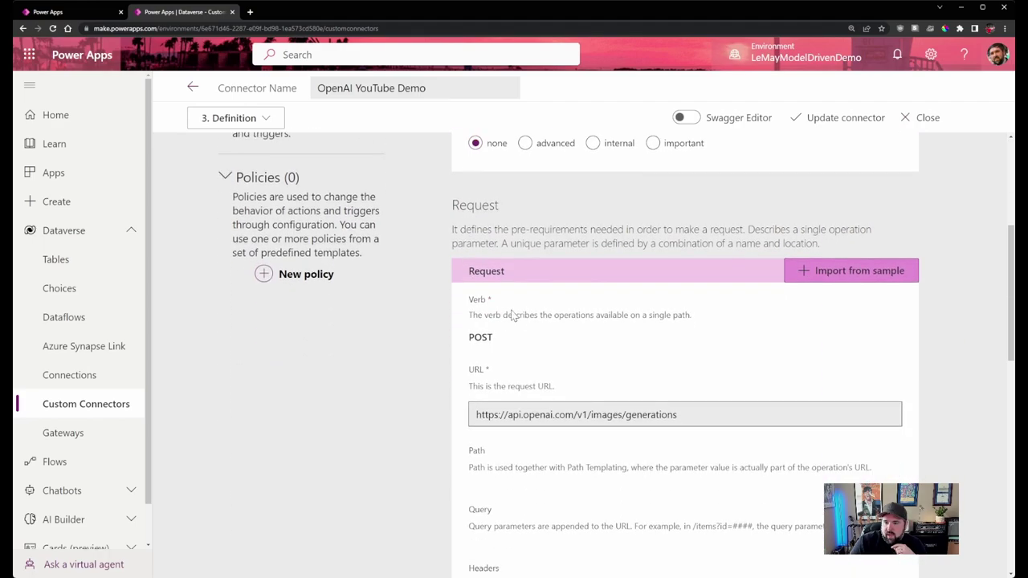
pyautogui.scroll(-4, 591, 281)
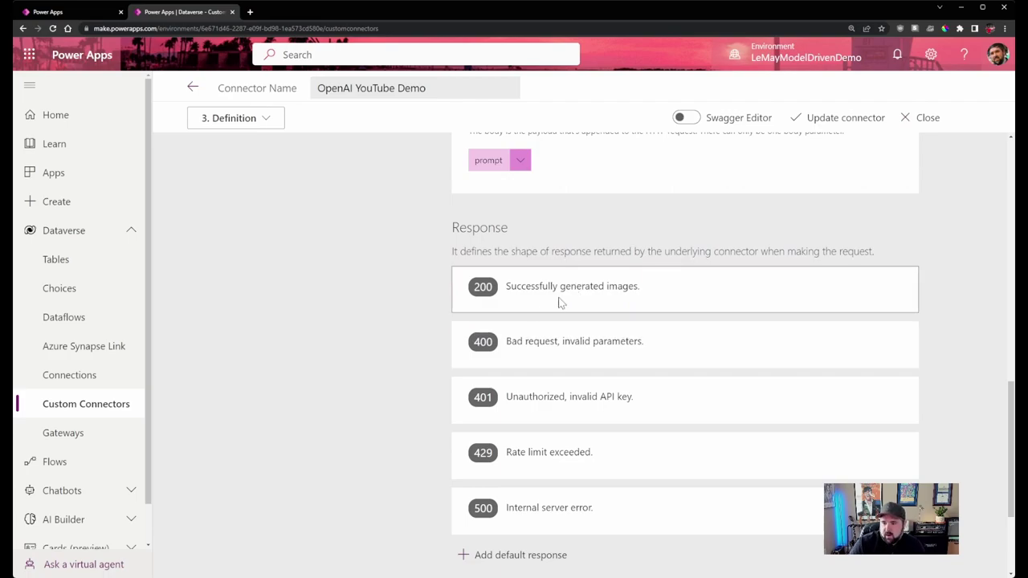
pyautogui.scroll(-1, 423, 313)
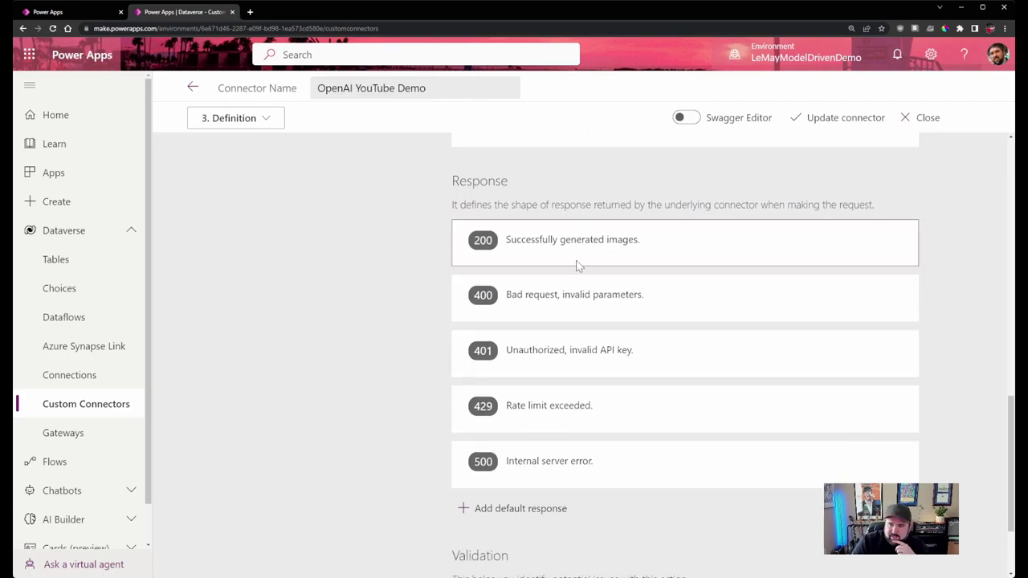
pyautogui.scroll(-1, 410, 309)
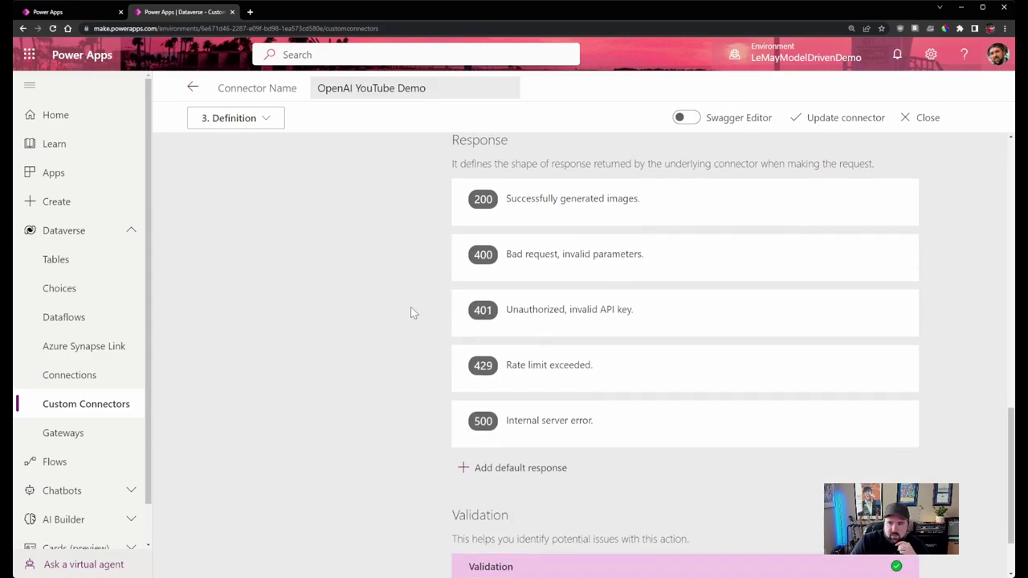
pyautogui.scroll(1, 423, 302)
pyautogui.click(567, 240)
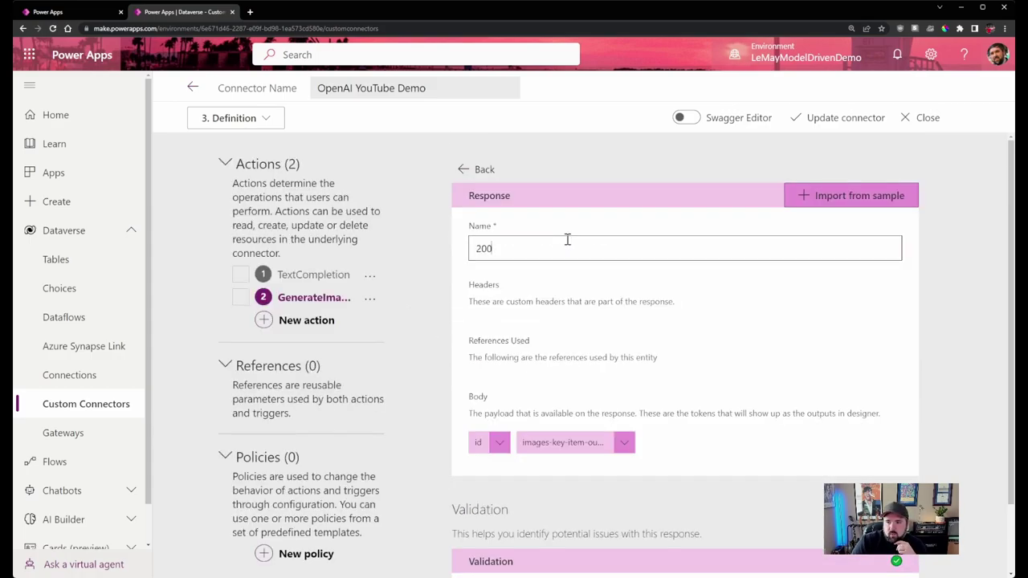
pyautogui.scroll(-2, 631, 314)
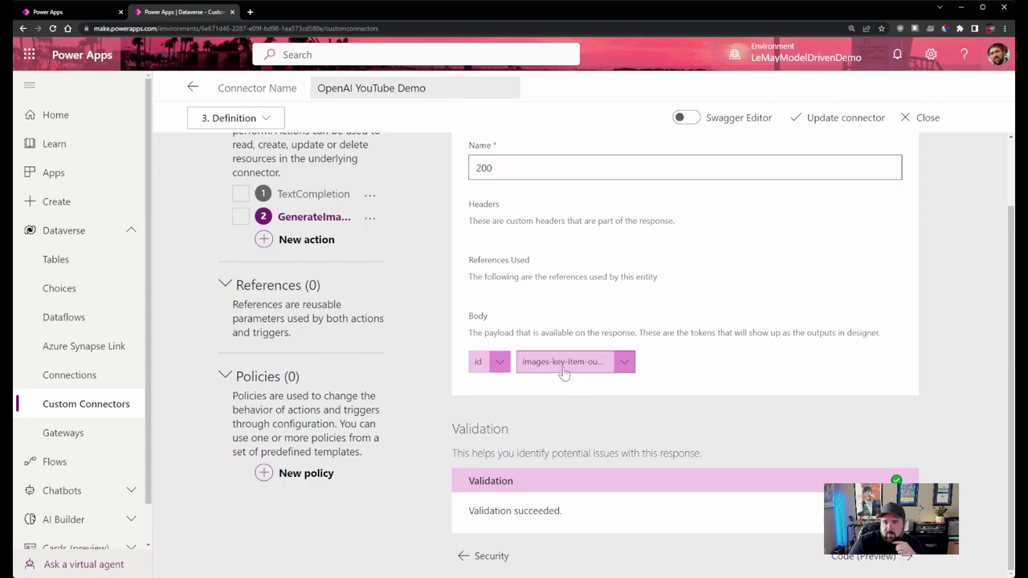
pyautogui.scroll(1, 565, 374)
pyautogui.scroll(-1, 547, 377)
pyautogui.scroll(1, 523, 384)
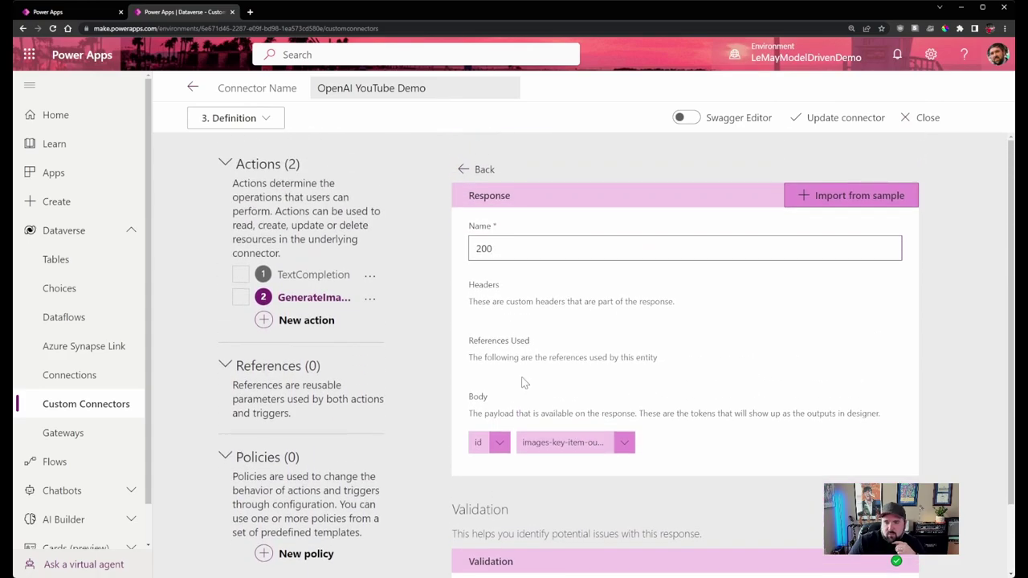
pyautogui.scroll(-1, 530, 381)
pyautogui.scroll(1, 546, 377)
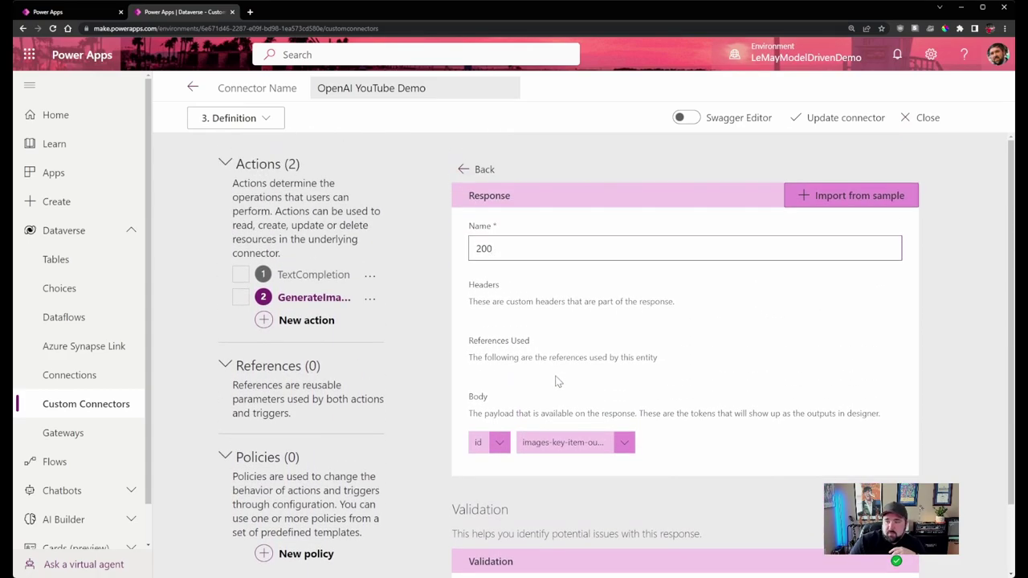
# Test the GenerateImages operation with the prompt "Two giraffes wearing top hats in times square" and size 512x512.
pyautogui.click(260, 125)
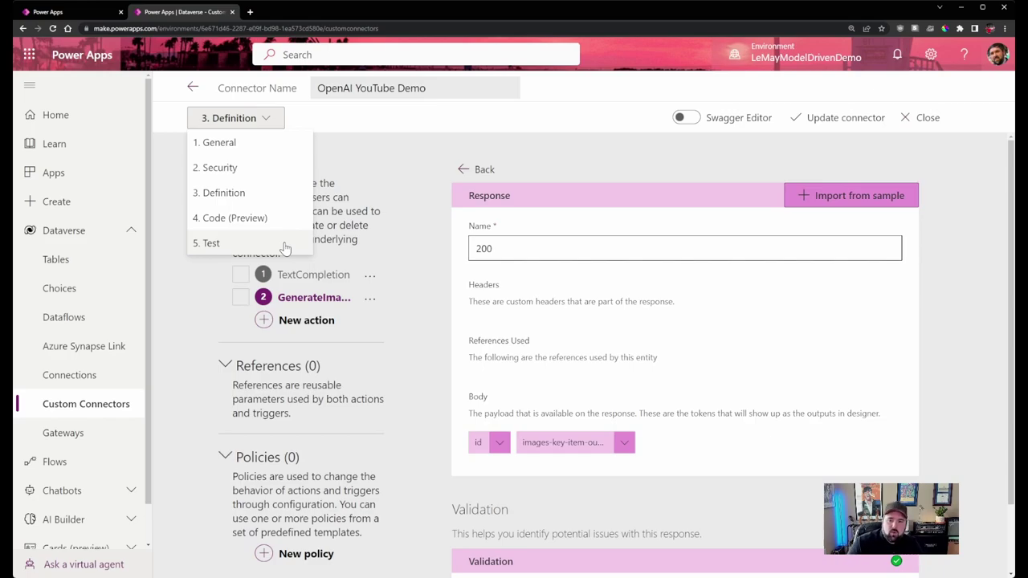
pyautogui.click(285, 246)
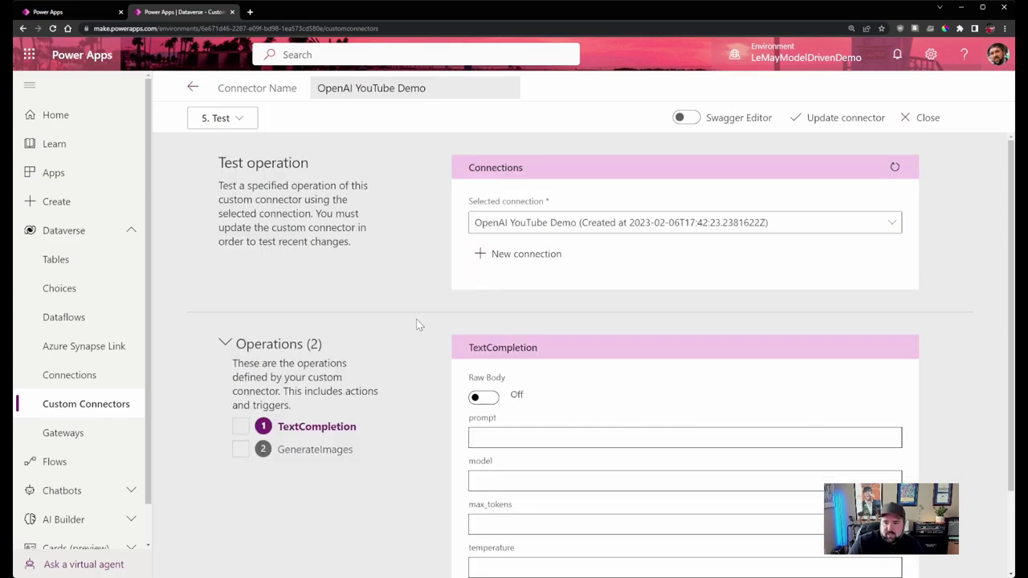
pyautogui.click(315, 450)
pyautogui.scroll(-1, 422, 345)
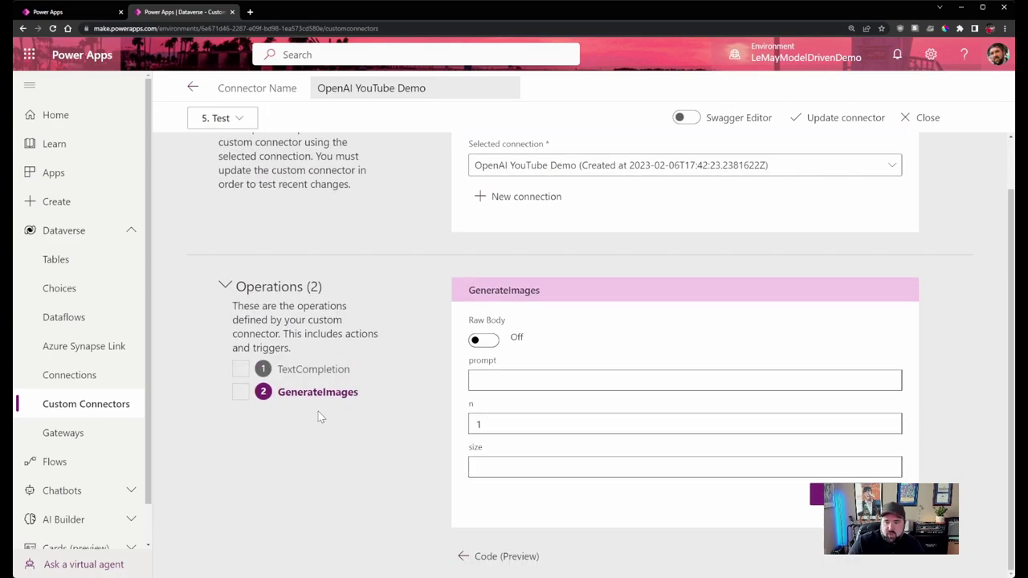
pyautogui.click(508, 380)
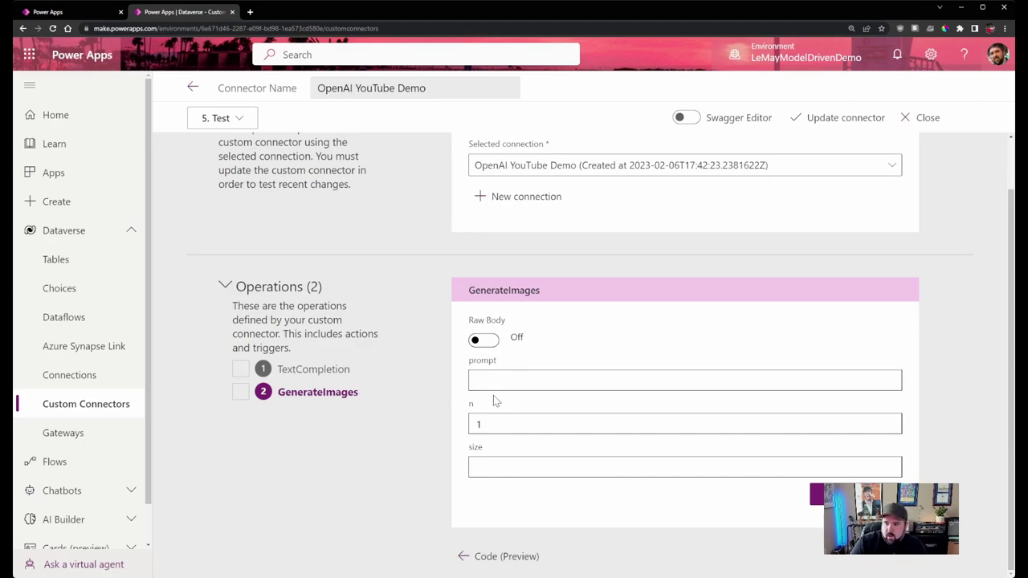
pyautogui.write('Two giraffes wearing top hats in times square')
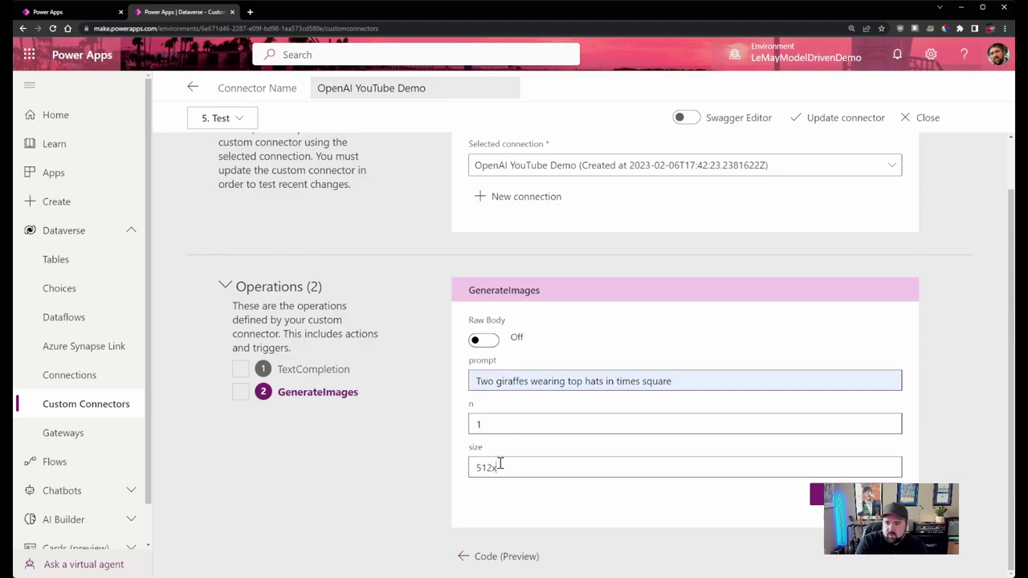
pyautogui.click(816, 495)
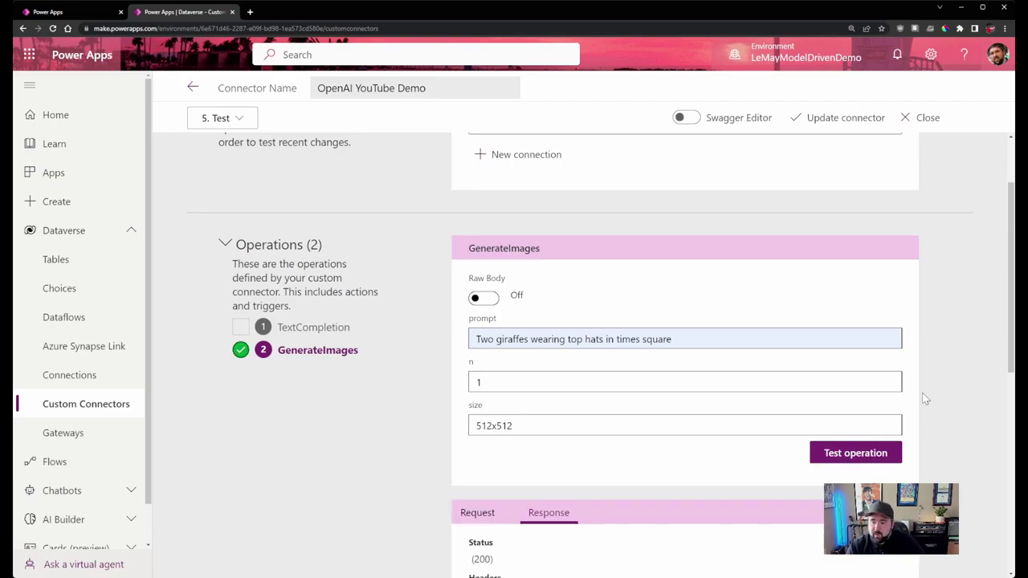
# Copy the entire JSON body of the test operation's response.
pyautogui.scroll(-5, 821, 399)
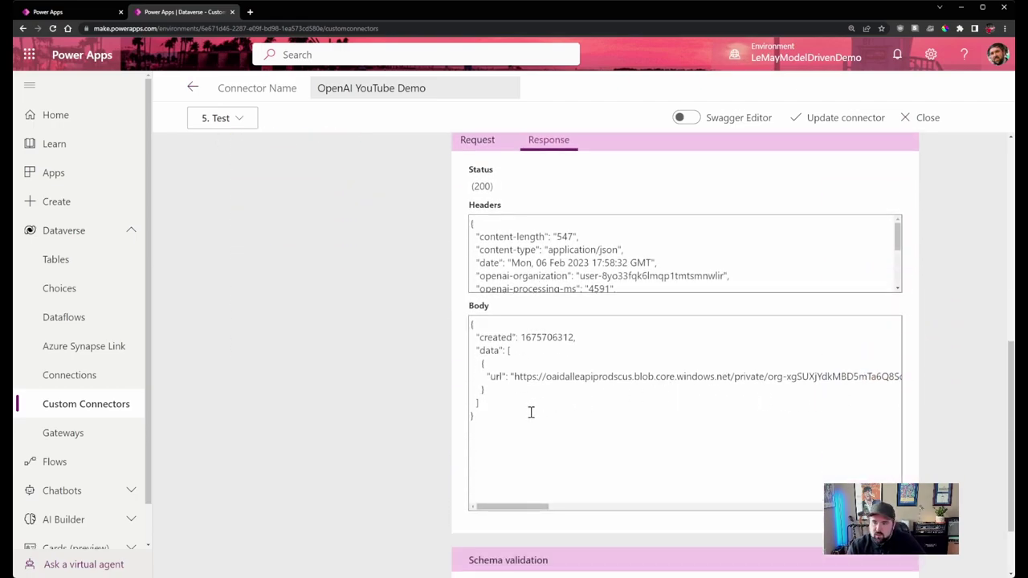
pyautogui.moveTo(530, 412); pyautogui.dragTo(461, 331)
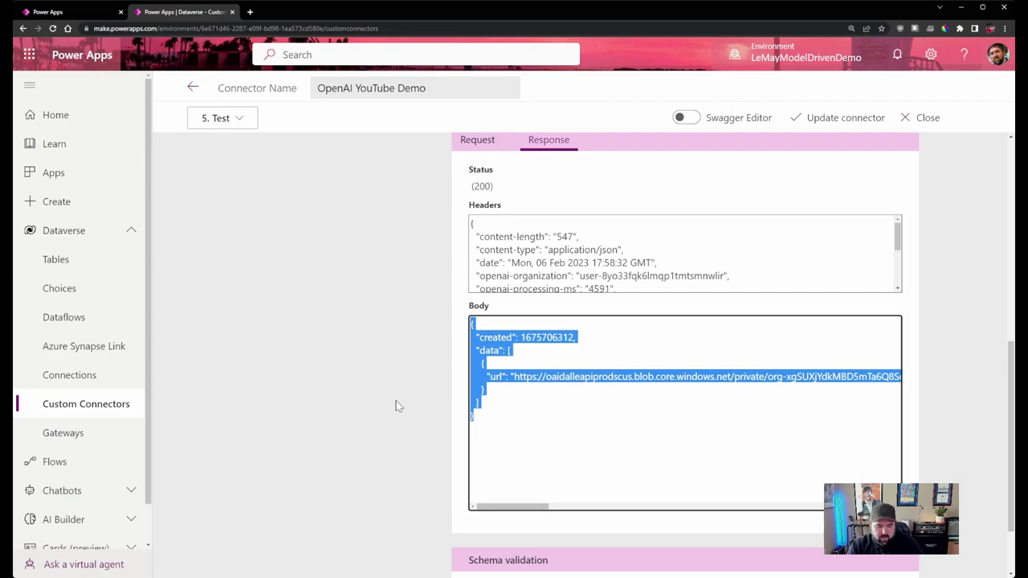
pyautogui.scroll(1, 505, 363)
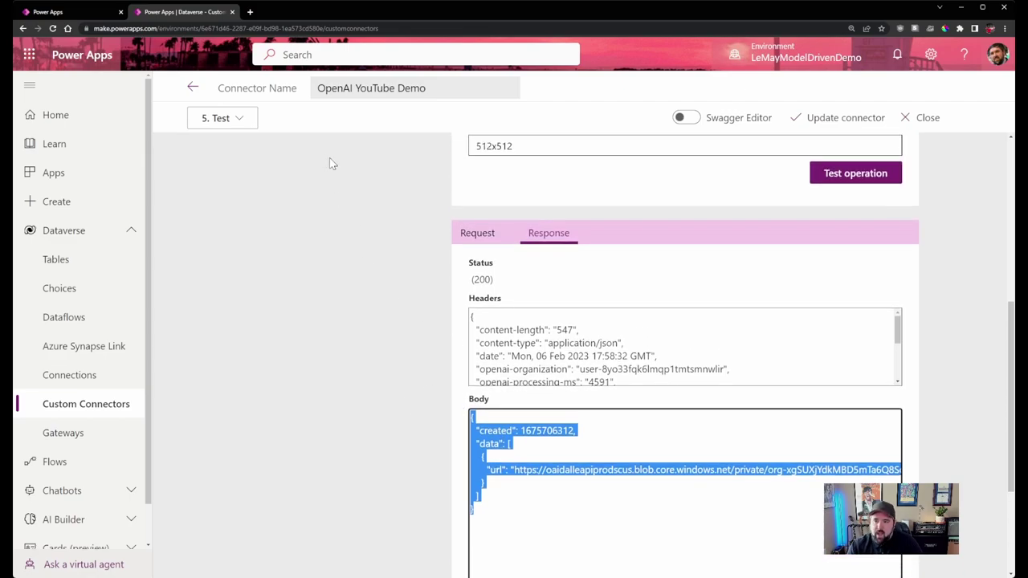
# Return to the connector definition and open the 200 response of the GenerateImages action.
pyautogui.click(223, 119)
pyautogui.click(223, 193)
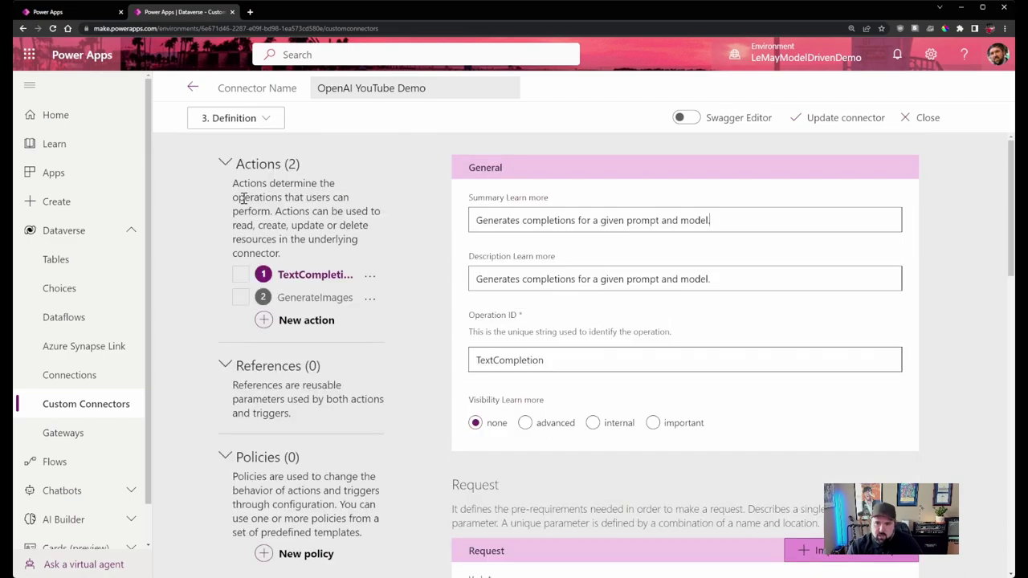
pyautogui.scroll(-3, 421, 301)
pyautogui.scroll(-6, 434, 313)
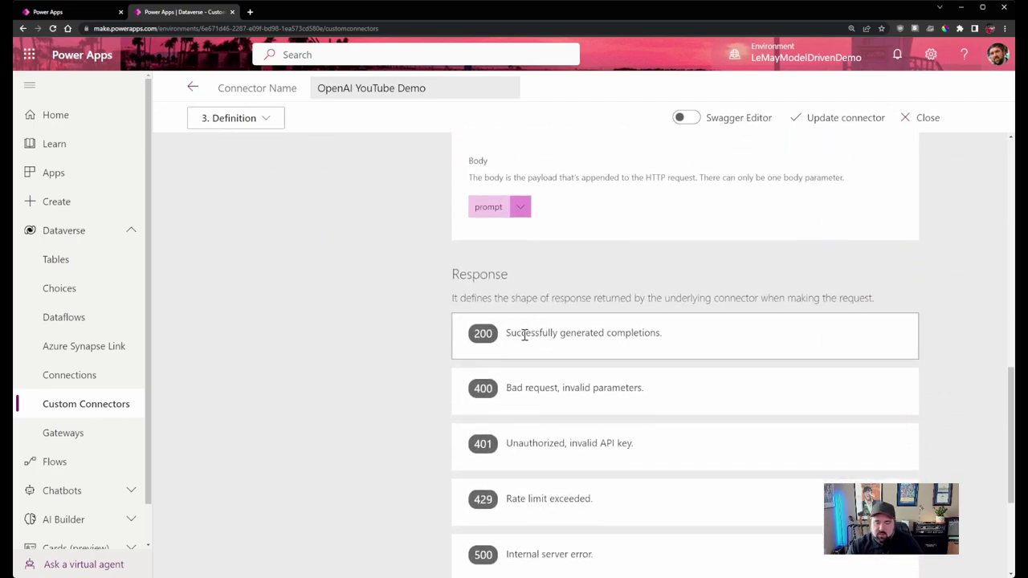
pyautogui.scroll(-1, 524, 334)
pyautogui.scroll(12, 546, 299)
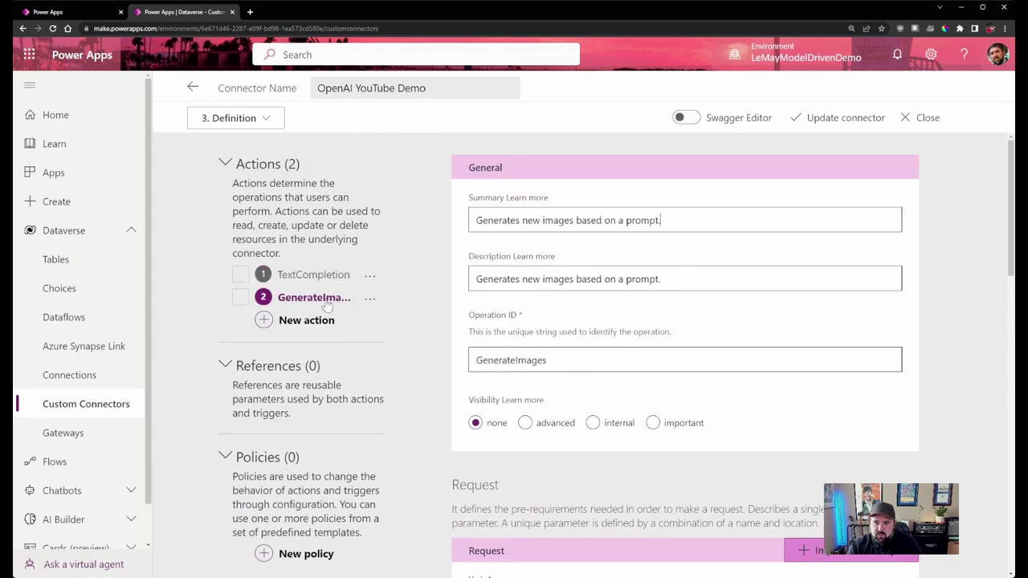
pyautogui.click(311, 303)
pyautogui.scroll(-2, 473, 374)
pyautogui.scroll(-6, 473, 375)
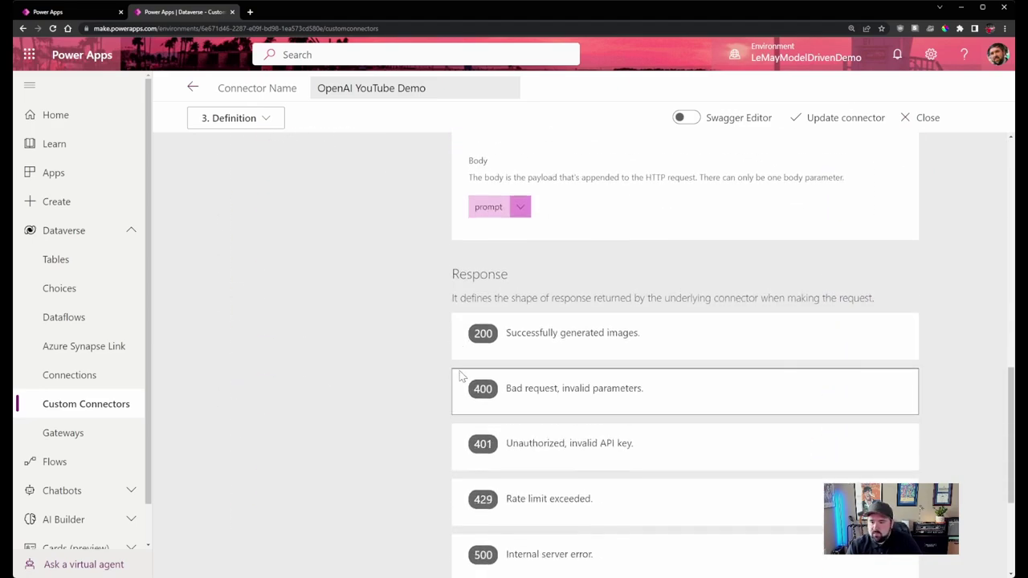
pyautogui.click(546, 334)
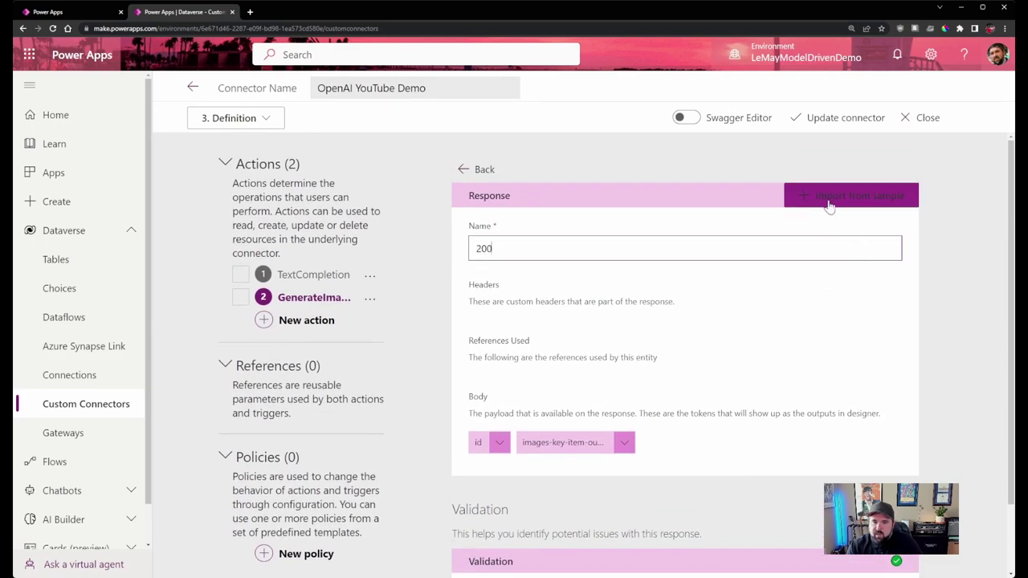
# Import the copied JSON as the sample body of the GenerateImages action's 200 response.
pyautogui.click(830, 200)
pyautogui.click(732, 315)
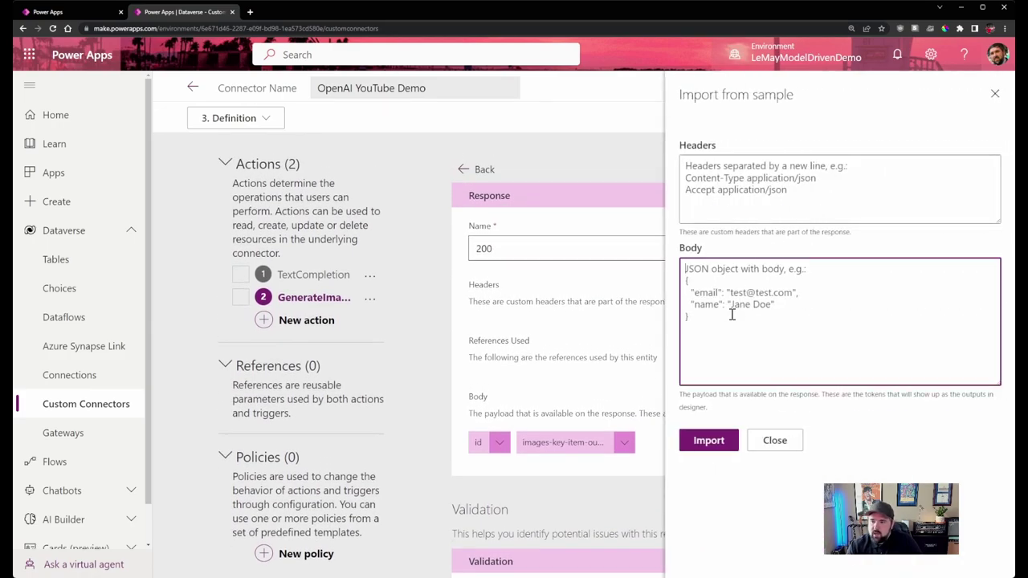
pyautogui.hotkey('ctrl', 'v')
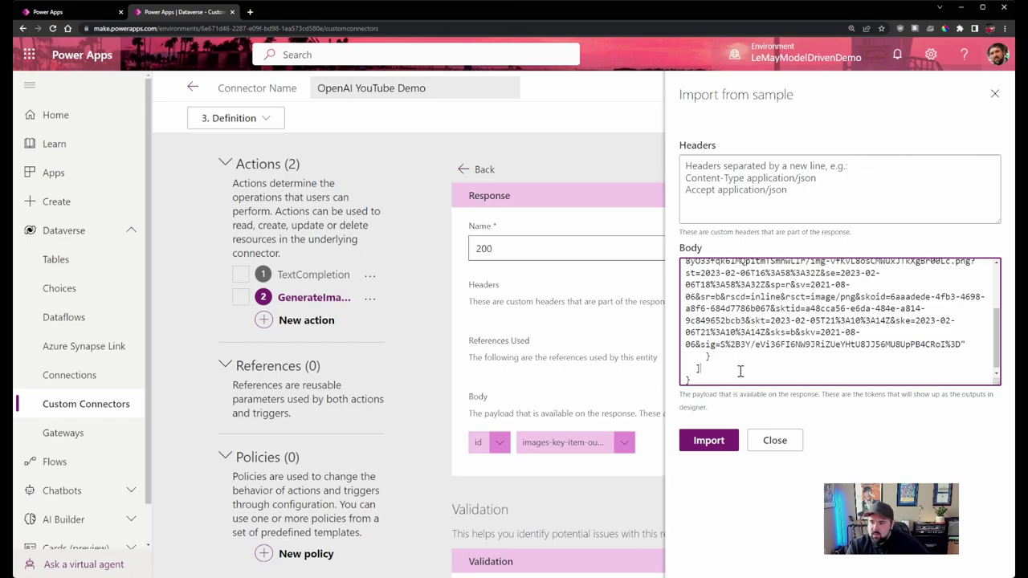
pyautogui.scroll(5, 810, 351)
pyautogui.scroll(-5, 769, 325)
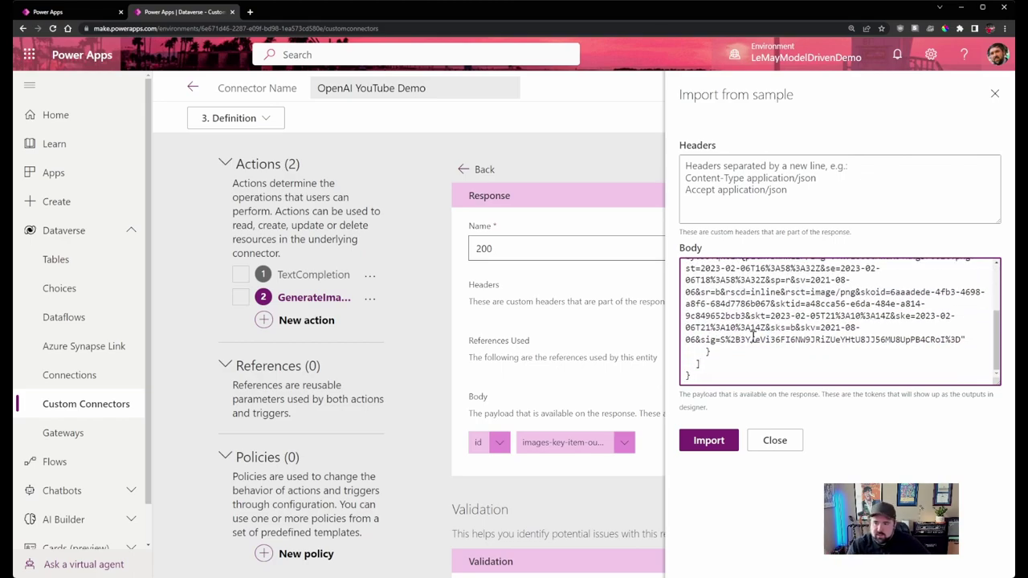
pyautogui.click(715, 444)
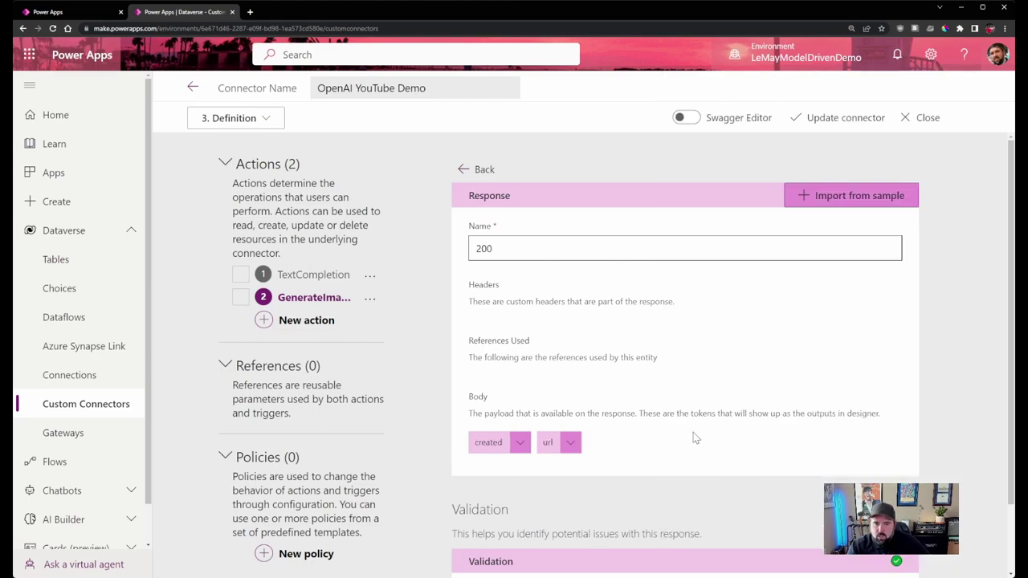
# Inspect the schema property of the url token in the response body and go back to the response.
pyautogui.scroll(-1, 494, 454)
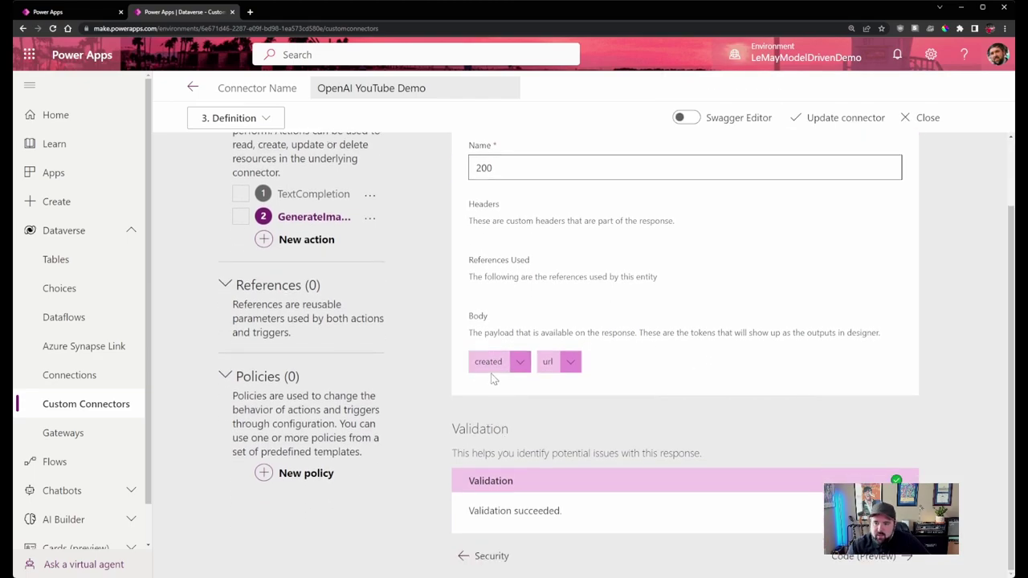
pyautogui.click(570, 363)
pyautogui.click(562, 385)
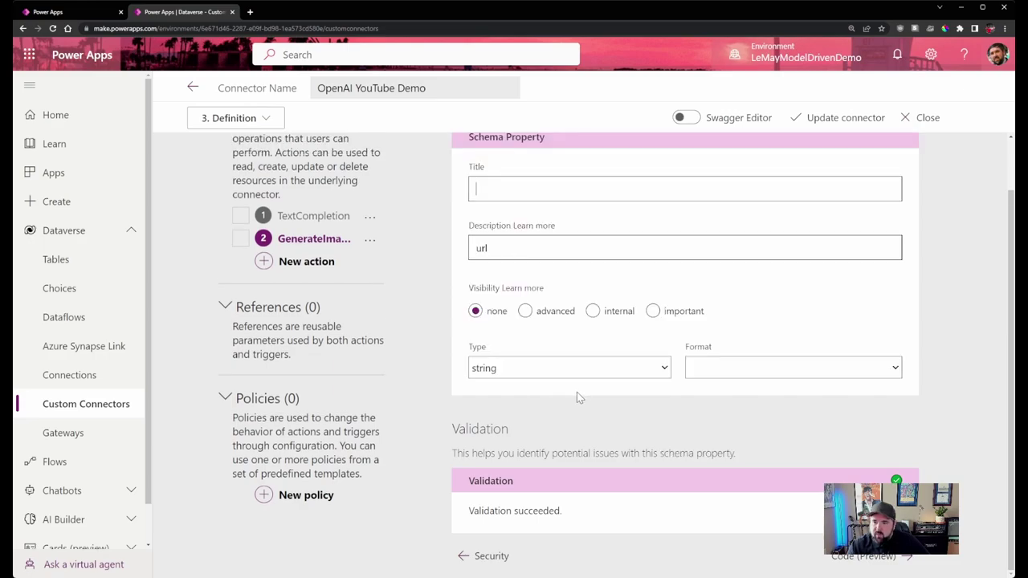
pyautogui.scroll(2, 567, 416)
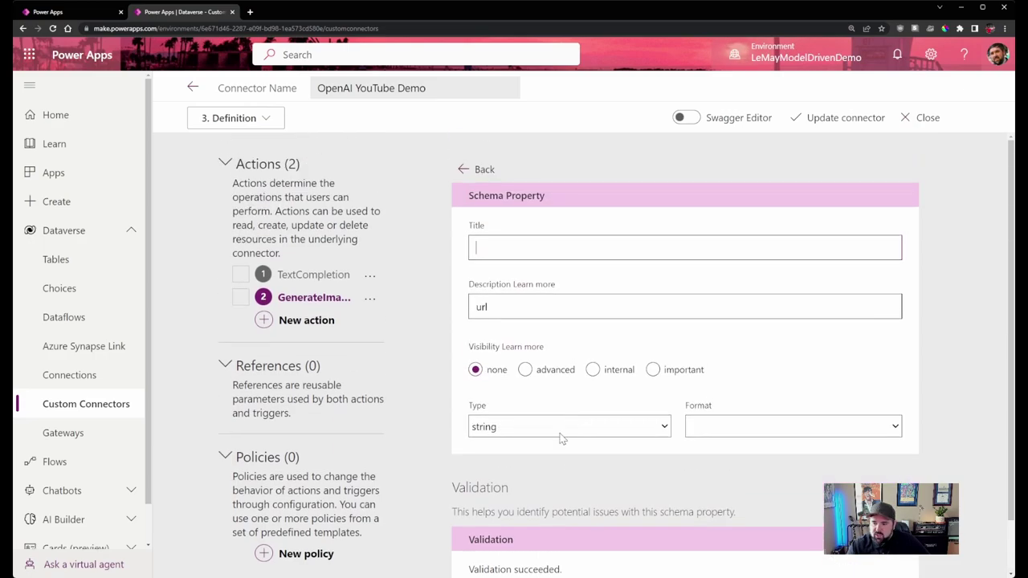
pyautogui.scroll(-2, 563, 434)
pyautogui.scroll(2, 517, 376)
pyautogui.click(462, 169)
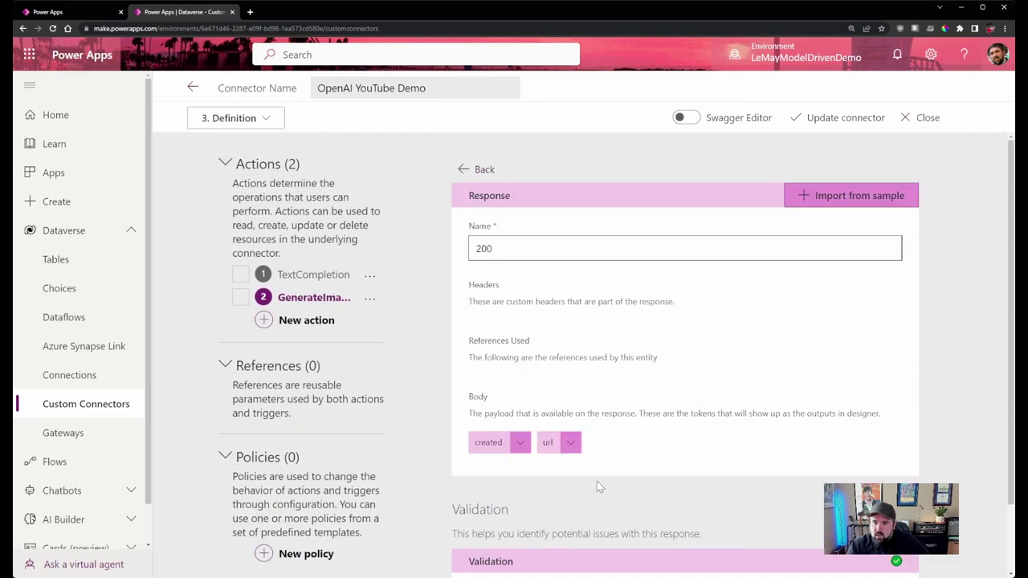
pyautogui.scroll(-1, 596, 484)
pyautogui.scroll(1, 521, 468)
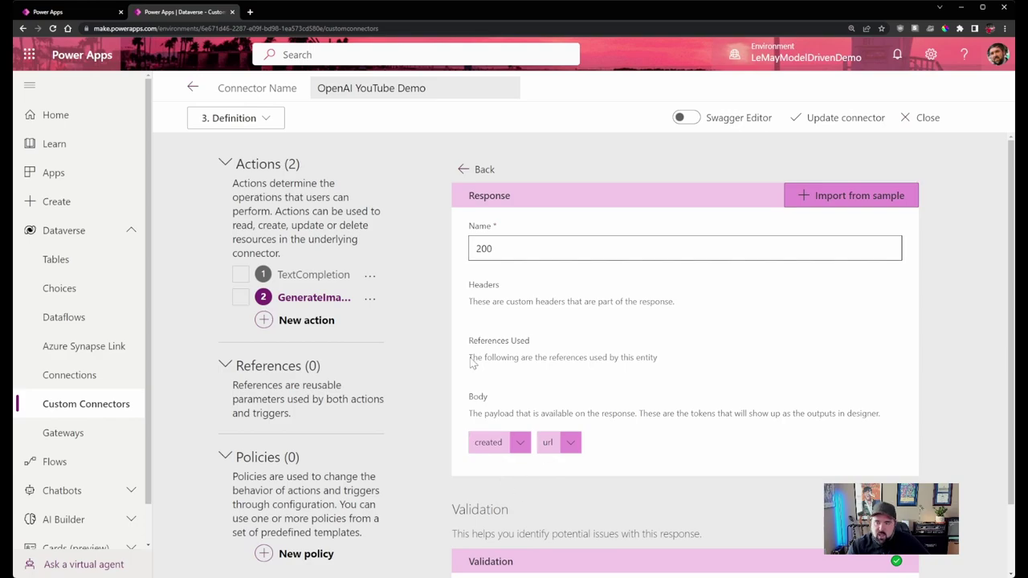
pyautogui.scroll(-1, 447, 333)
pyautogui.scroll(1, 482, 377)
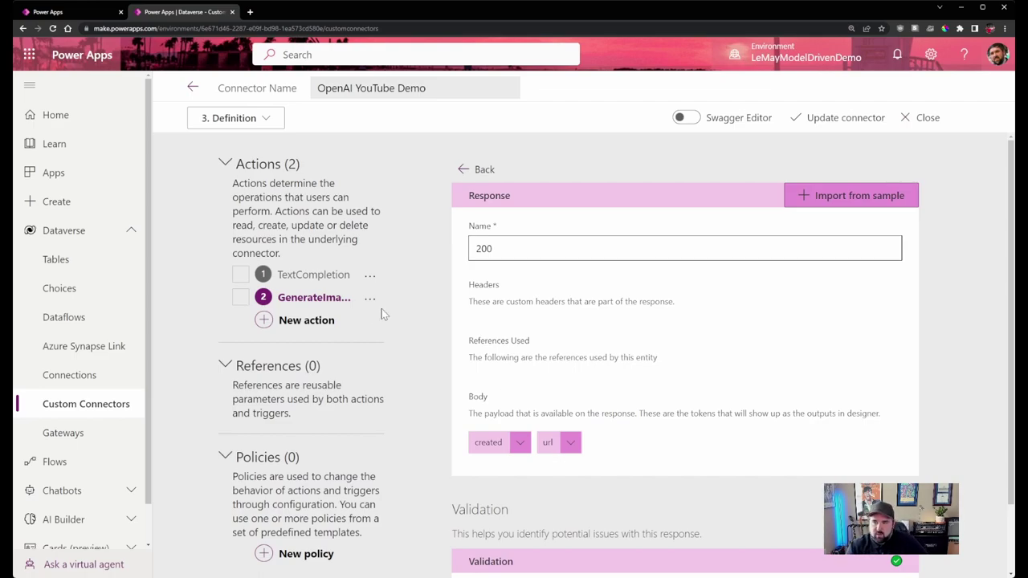
pyautogui.scroll(-1, 514, 388)
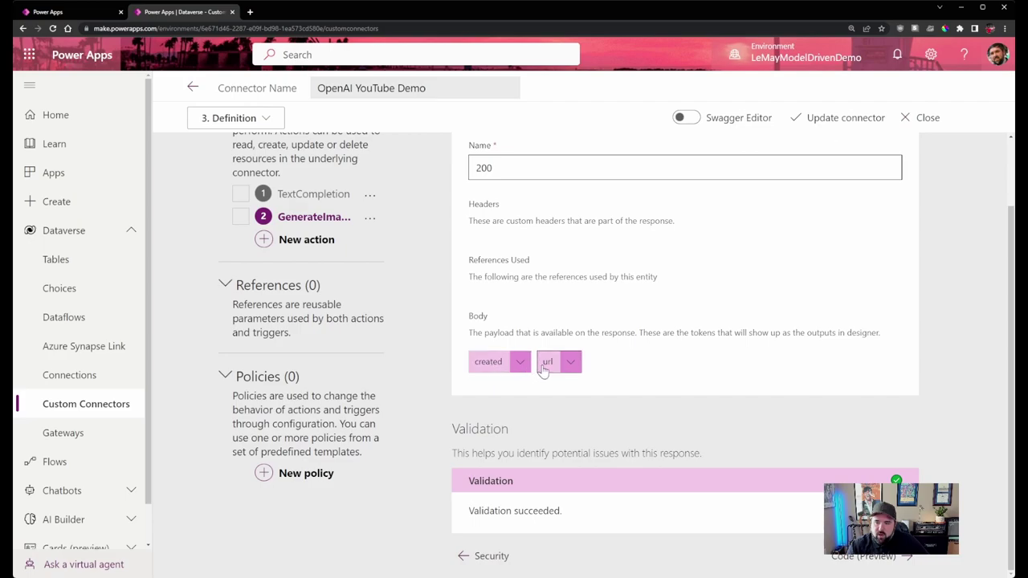
# Test the GenerateImages operation with n set to 4.
pyautogui.scroll(1, 493, 385)
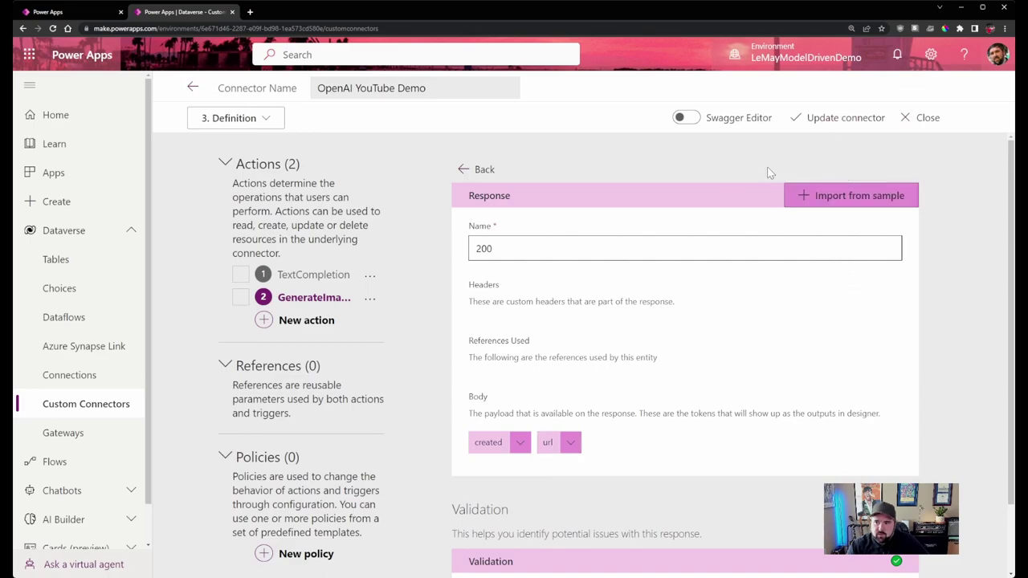
pyautogui.click(235, 118)
pyautogui.click(208, 244)
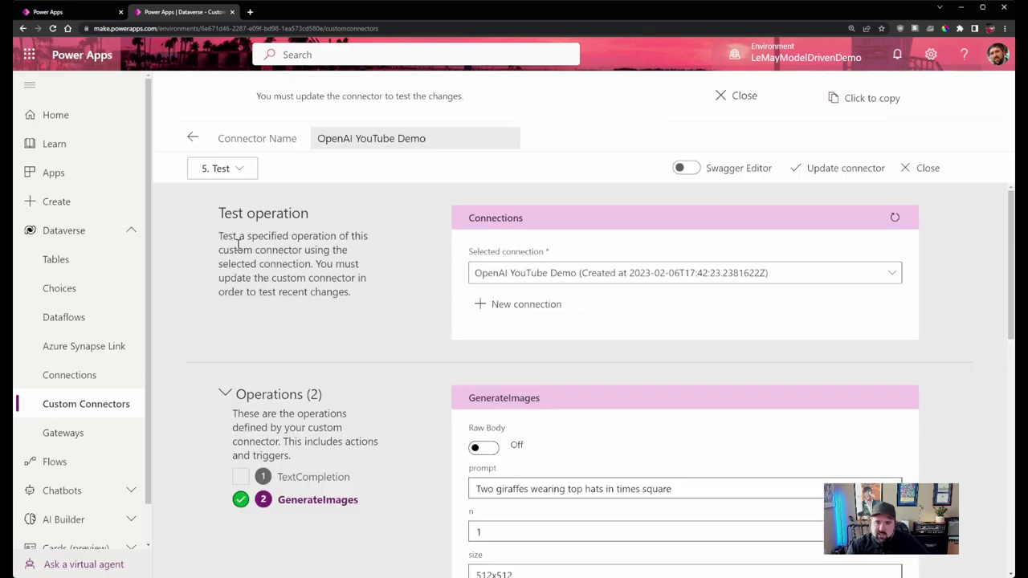
pyautogui.scroll(-3, 432, 314)
pyautogui.scroll(1, 432, 314)
pyautogui.moveTo(508, 343); pyautogui.dragTo(446, 348)
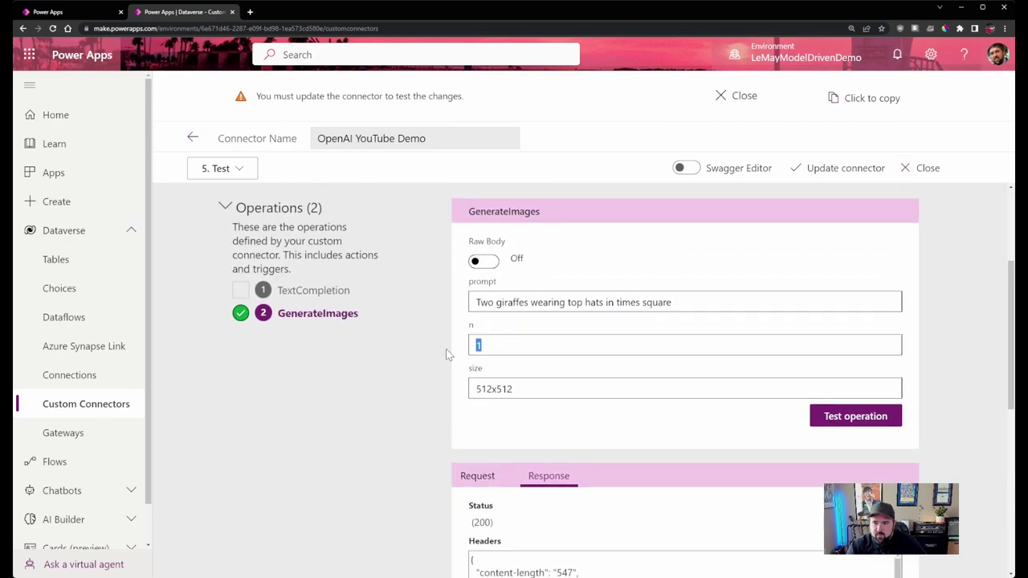
pyautogui.write('4')
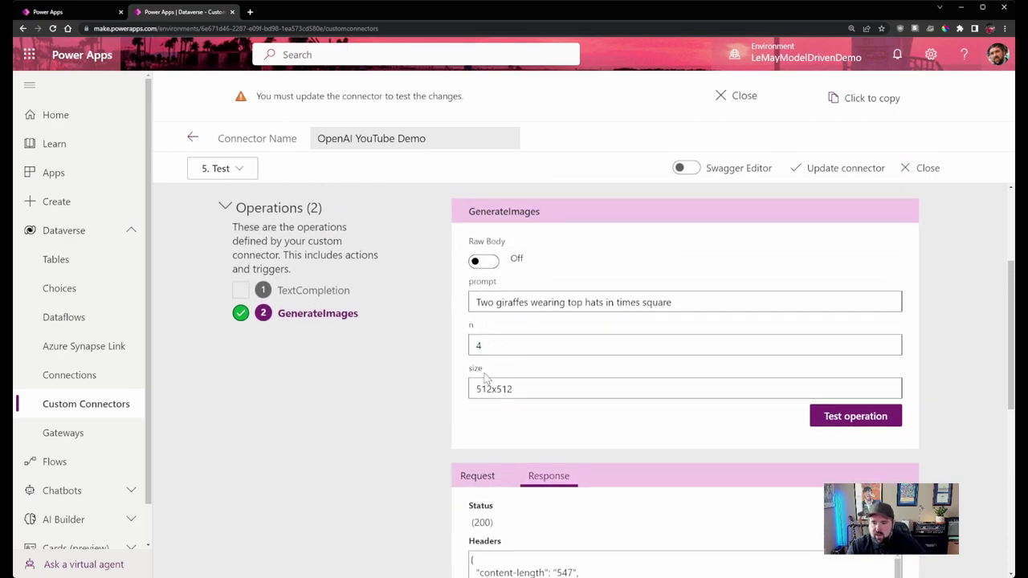
pyautogui.scroll(-1, 723, 377)
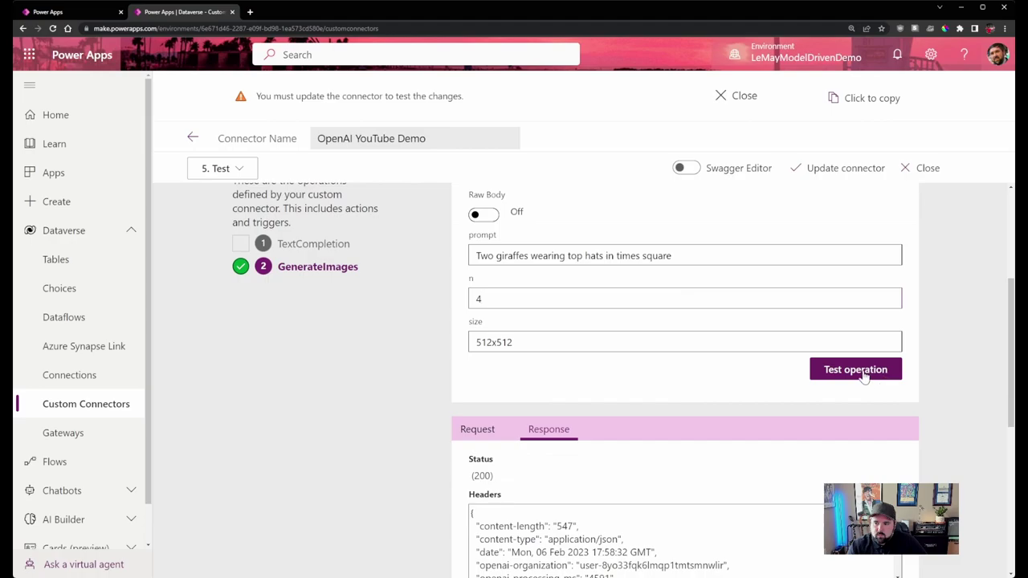
pyautogui.click(858, 371)
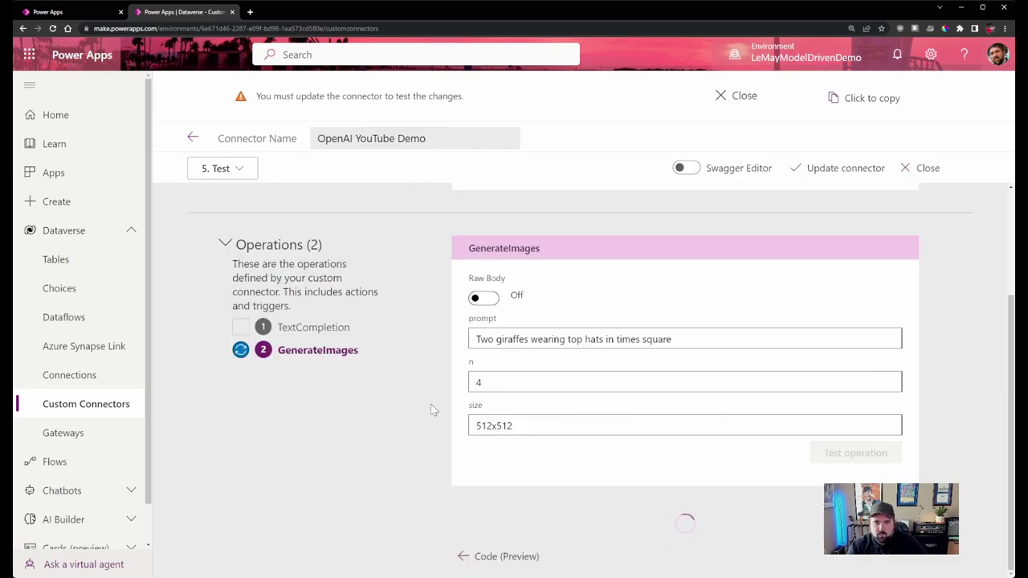
# Review the data array in the new test response and copy the entire JSON body.
pyautogui.scroll(3, 523, 360)
pyautogui.moveTo(484, 408); pyautogui.dragTo(516, 406)
pyautogui.scroll(-1, 526, 434)
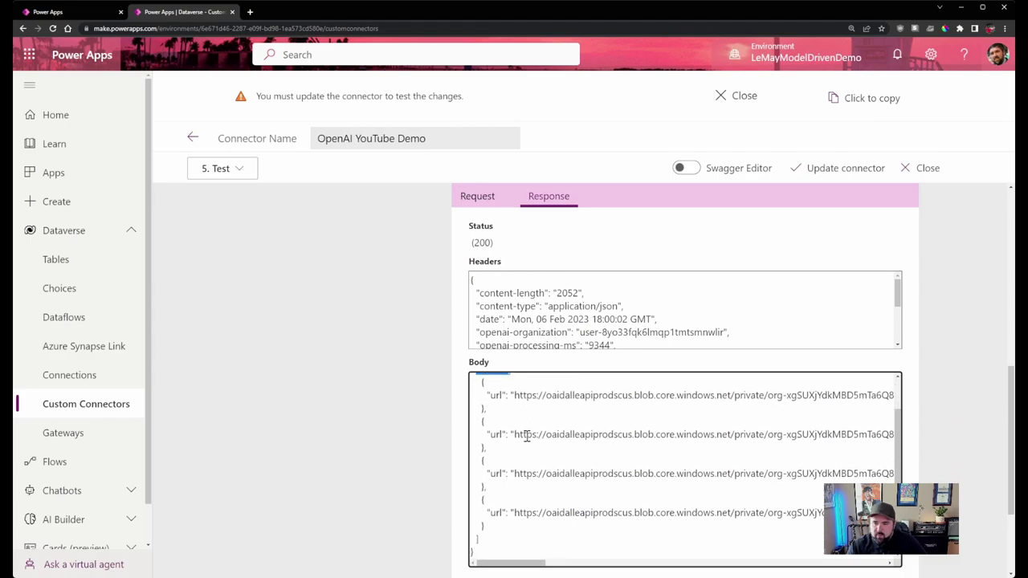
pyautogui.scroll(1, 480, 383)
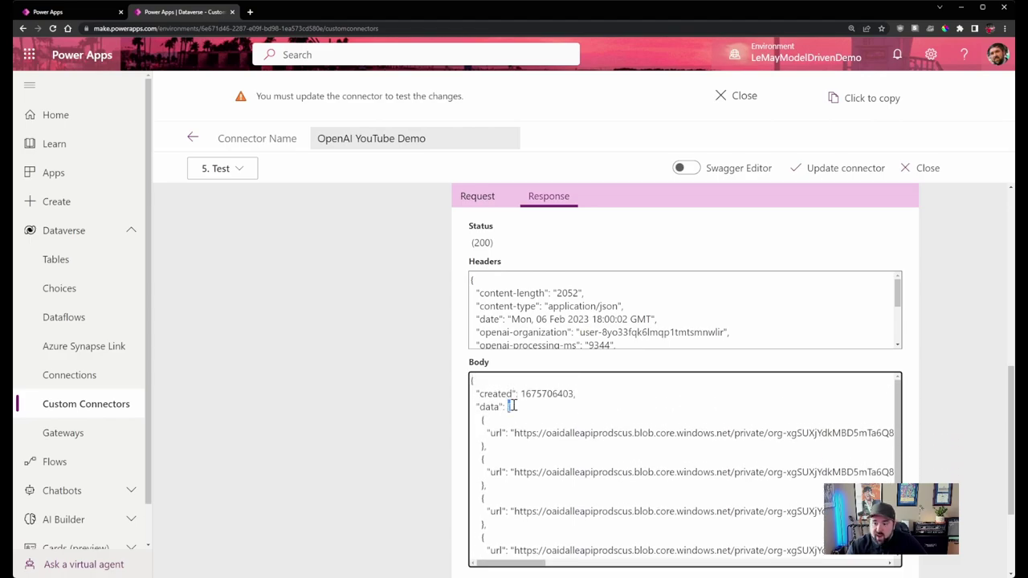
pyautogui.scroll(-1, 480, 422)
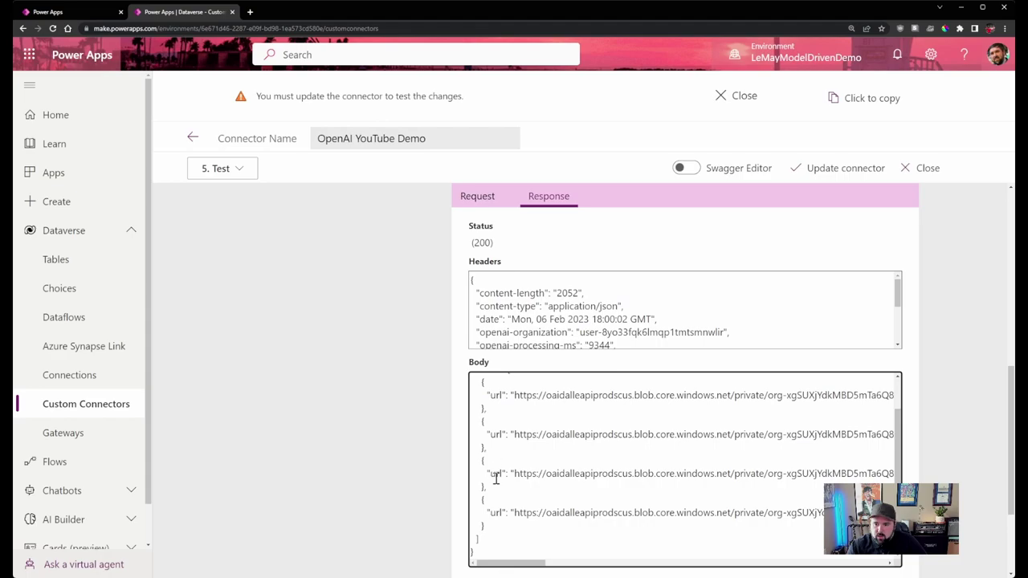
pyautogui.scroll(1, 490, 518)
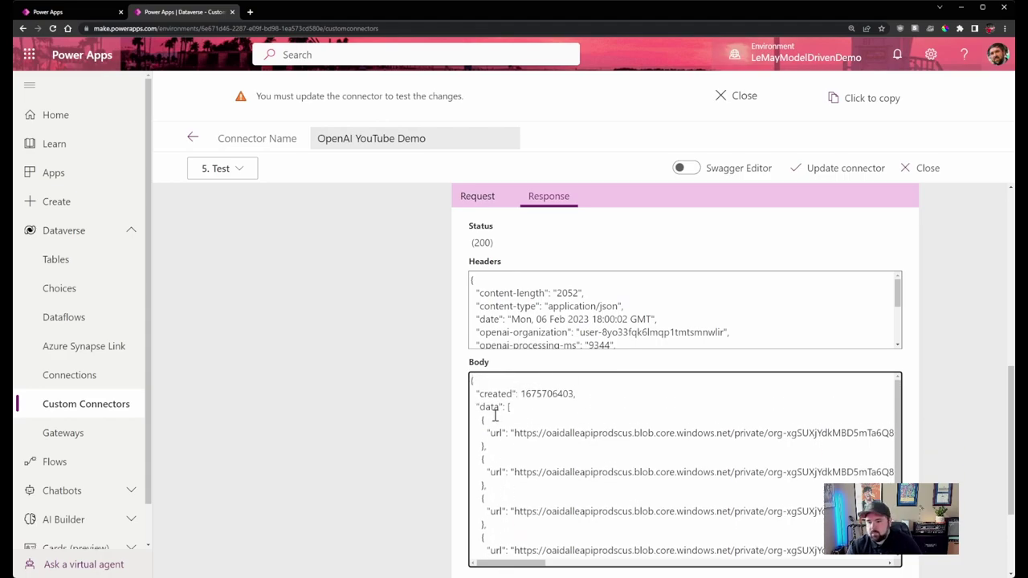
pyautogui.hotkey('ctrl', 'a')
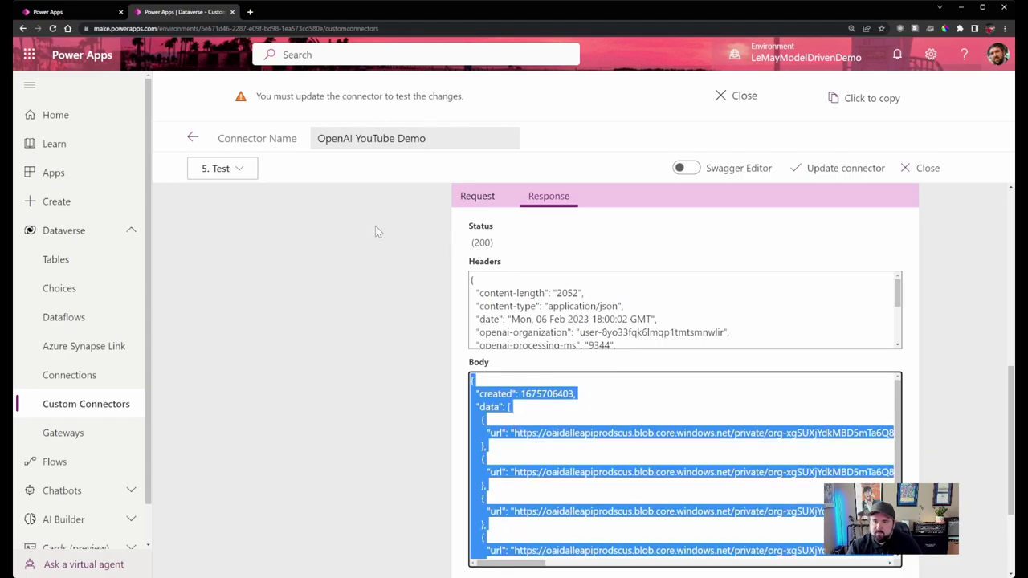
# Return to the connector definition and open the GenerateImages action's 200 response.
pyautogui.click(233, 170)
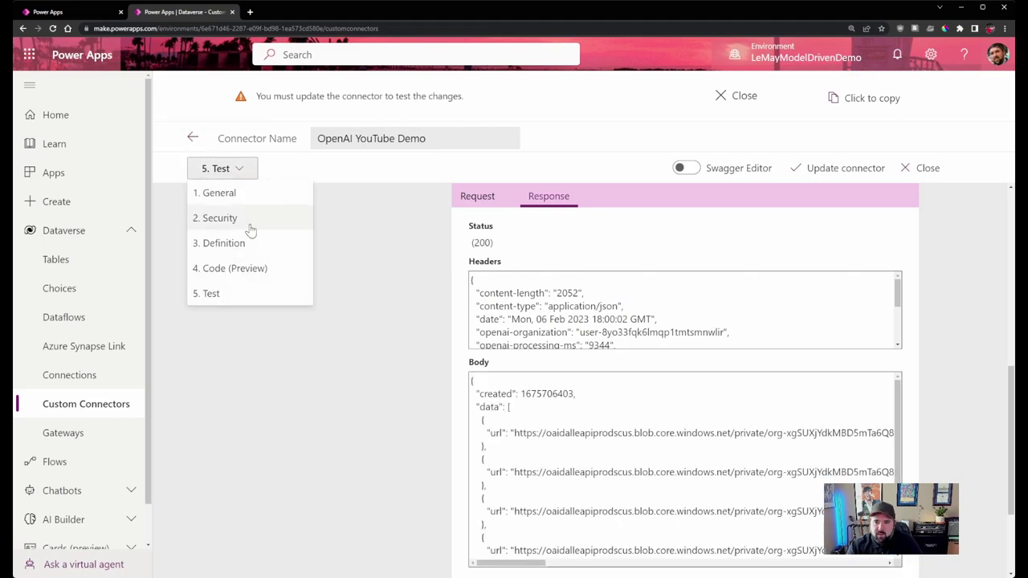
pyautogui.click(245, 244)
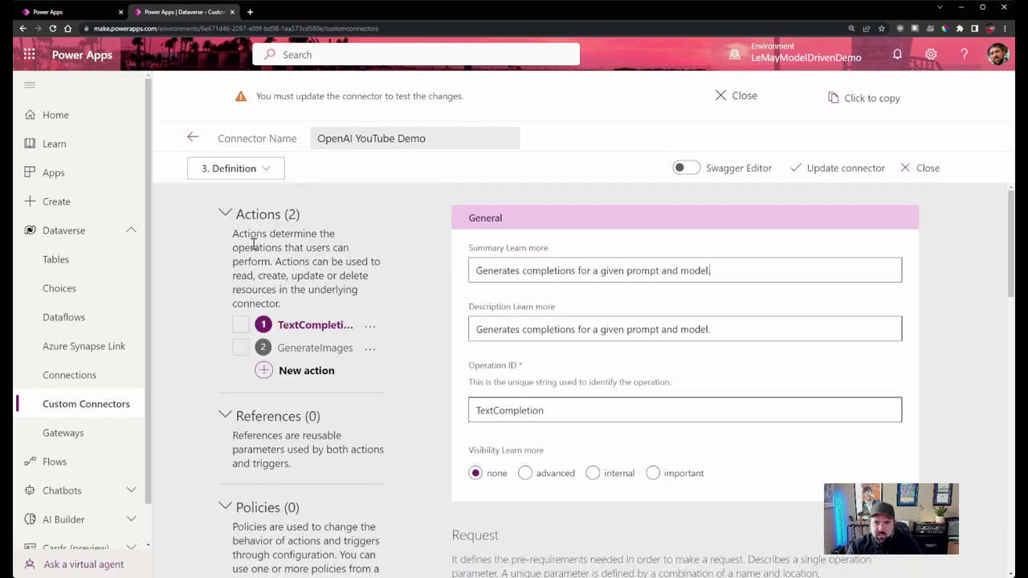
pyautogui.click(313, 348)
pyautogui.scroll(-8, 446, 357)
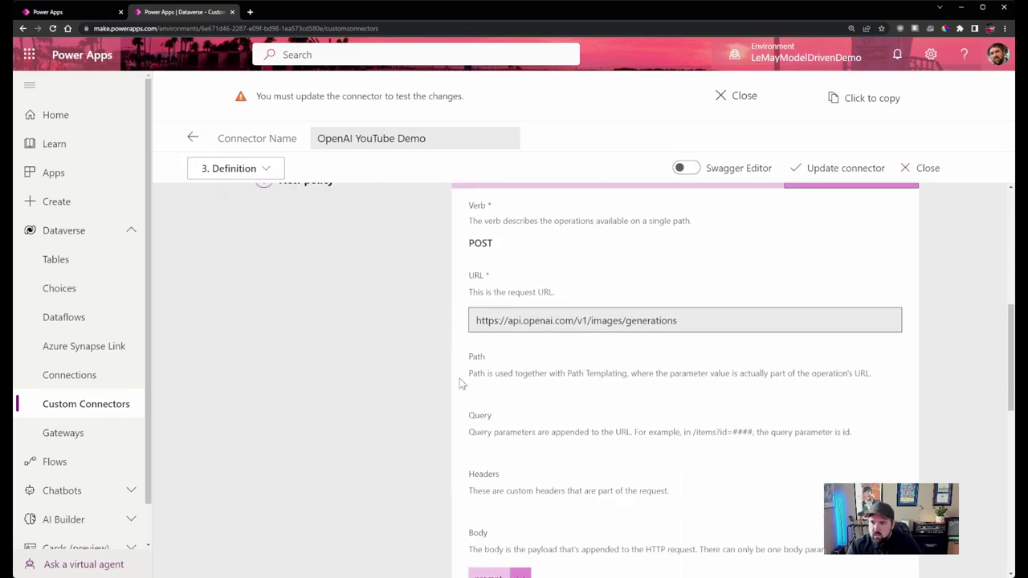
pyautogui.scroll(2, 462, 385)
pyautogui.scroll(-5, 811, 255)
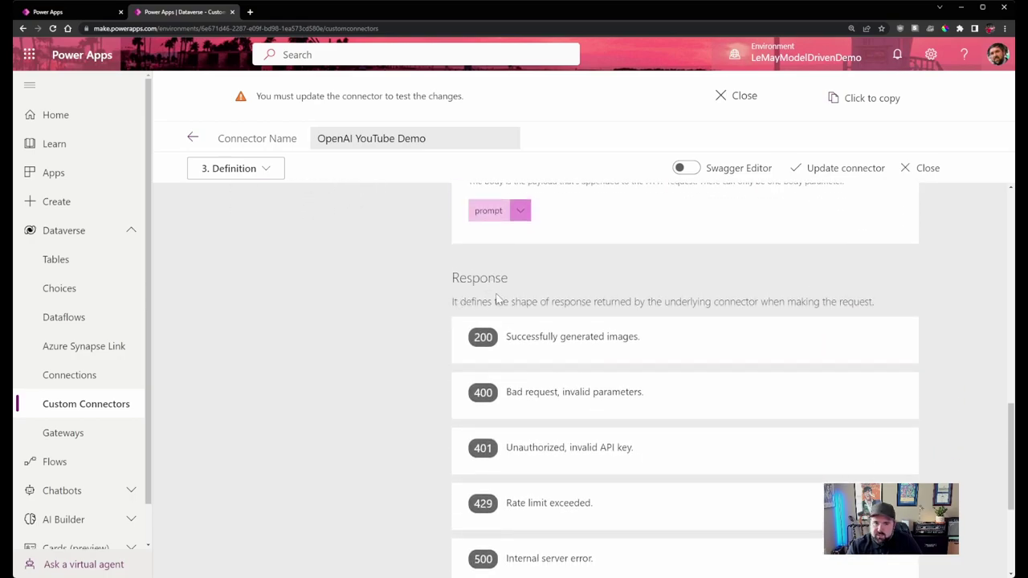
pyautogui.click(564, 347)
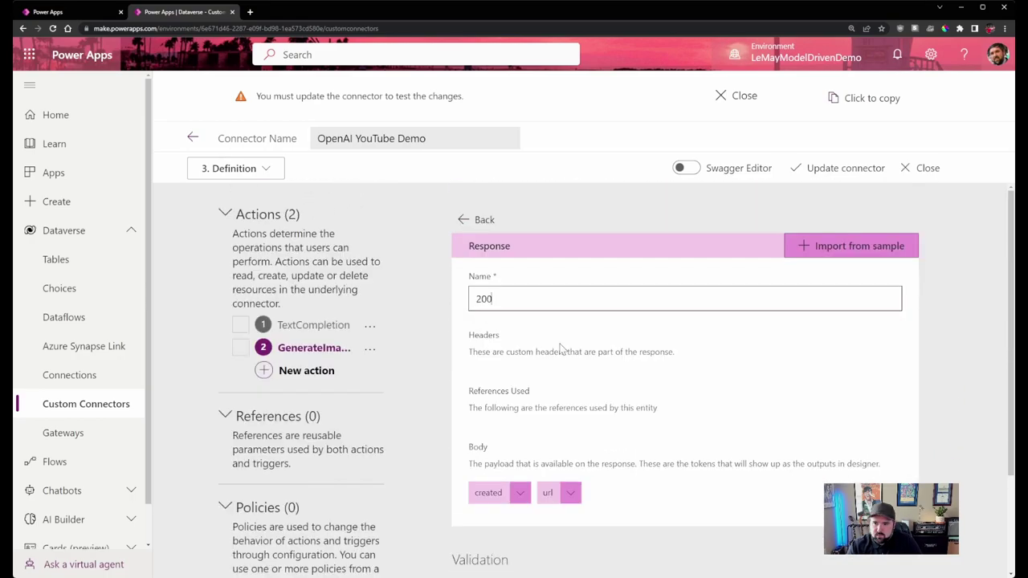
# Import the copied four-image JSON as the sample body of the 200 response.
pyautogui.click(856, 255)
pyautogui.click(789, 282)
pyautogui.hotkey('ctrl', 'v')
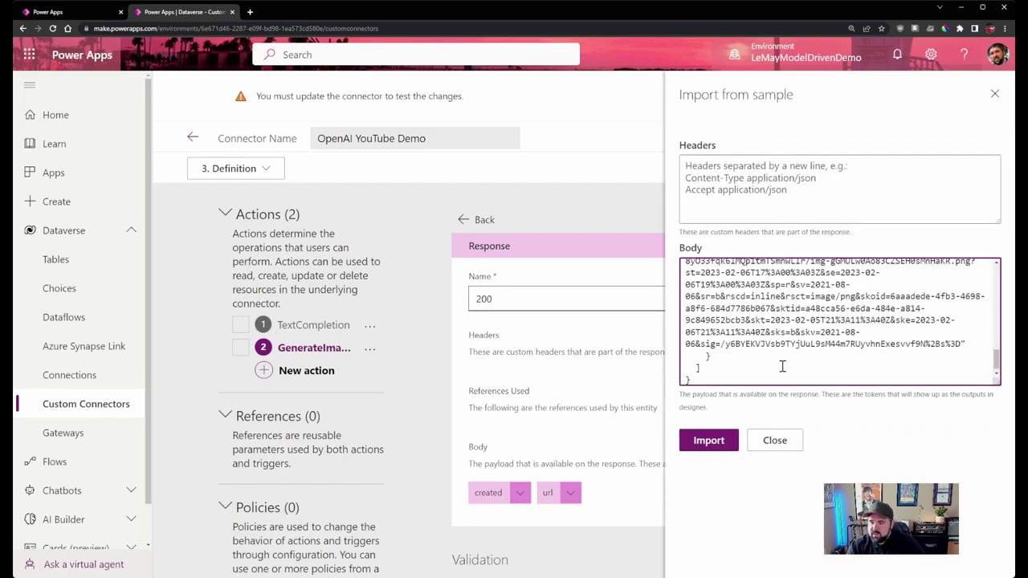
pyautogui.scroll(5, 782, 366)
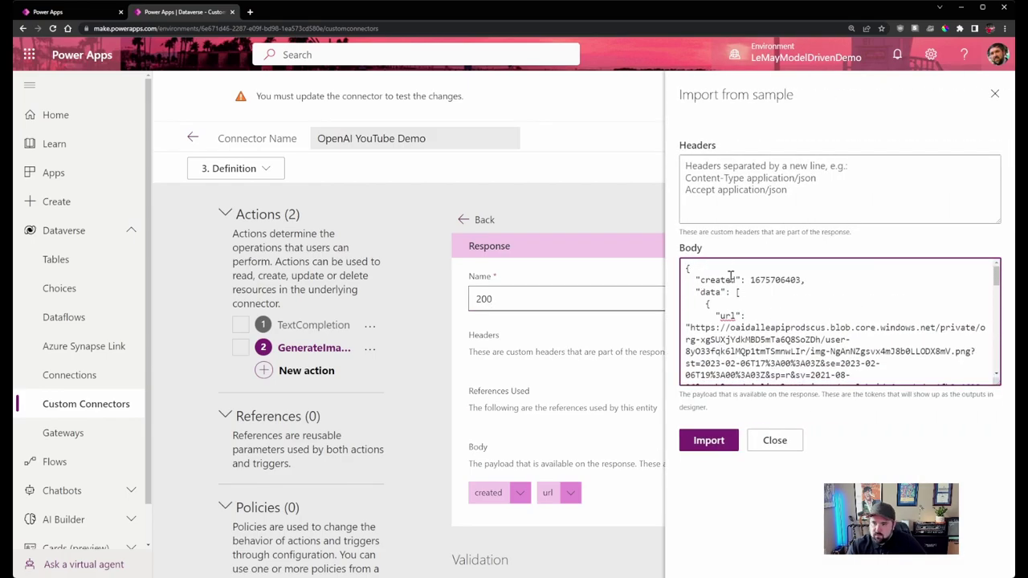
pyautogui.click(709, 441)
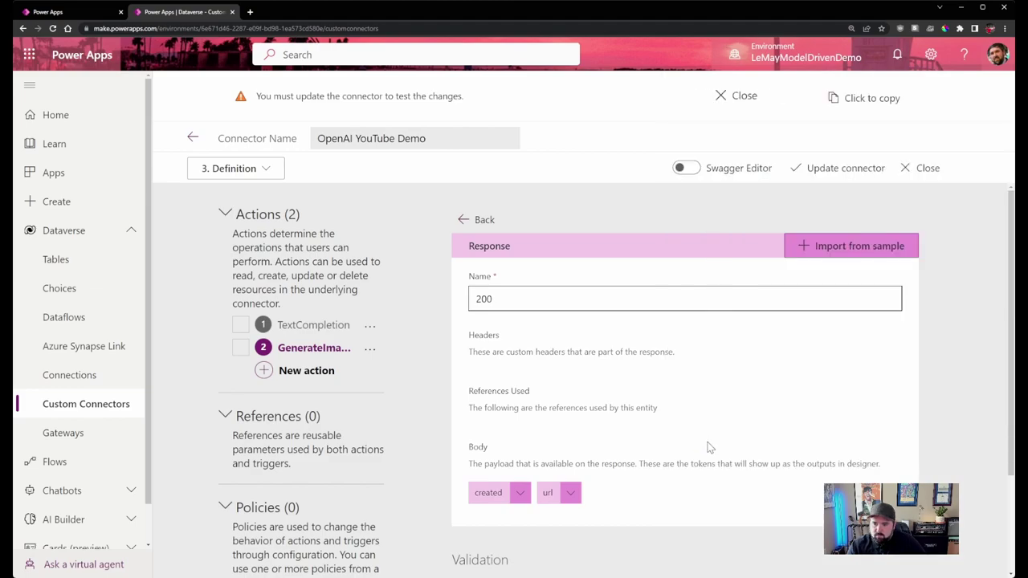
# Check the properties of the url token in the 200 response body and go back to the response.
pyautogui.click(570, 492)
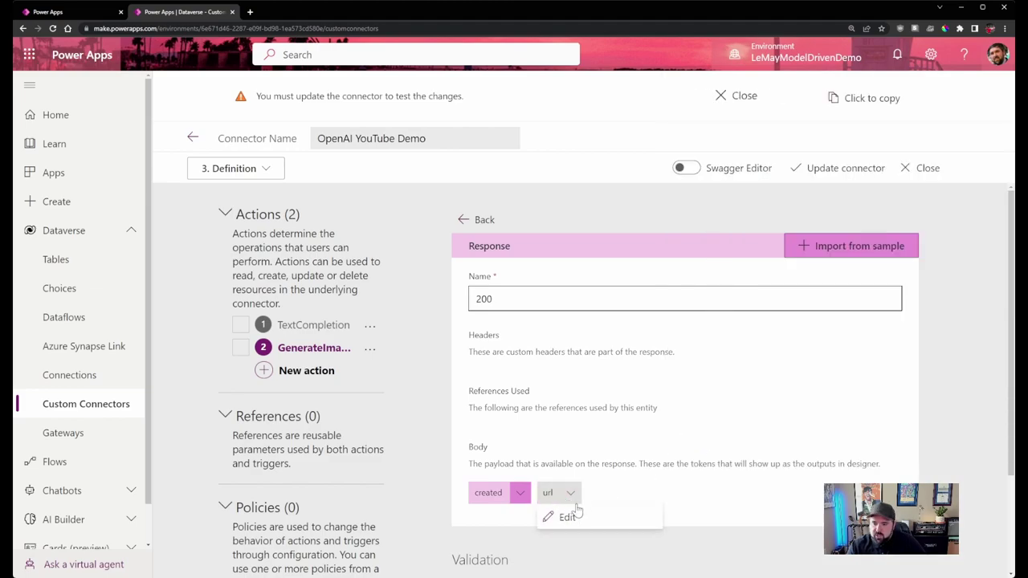
pyautogui.click(556, 518)
pyautogui.click(466, 220)
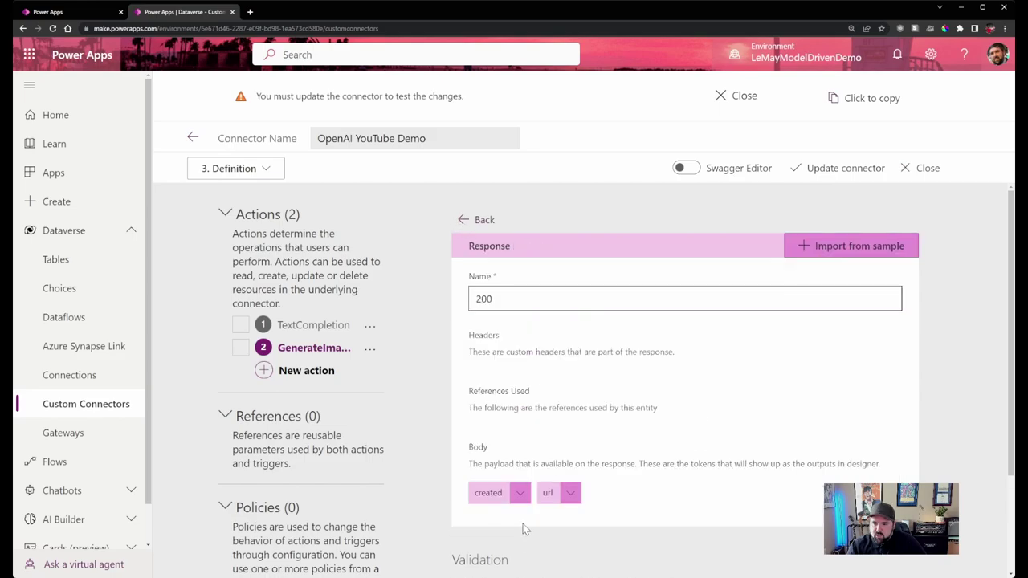
# Update the custom connector to save the imported response schema.
pyautogui.scroll(-2, 692, 471)
pyautogui.scroll(2, 726, 493)
pyautogui.click(834, 170)
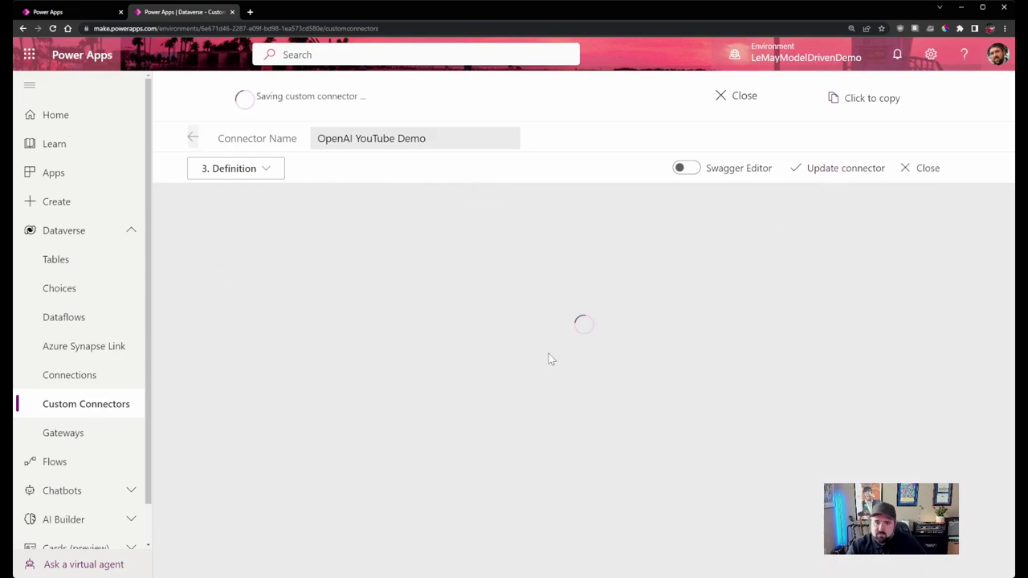
# Switch to the OpenAI YouTube App editor and remove the OpenAIAPI data source from the app.
pyautogui.click(73, 12)
pyautogui.click(29, 230)
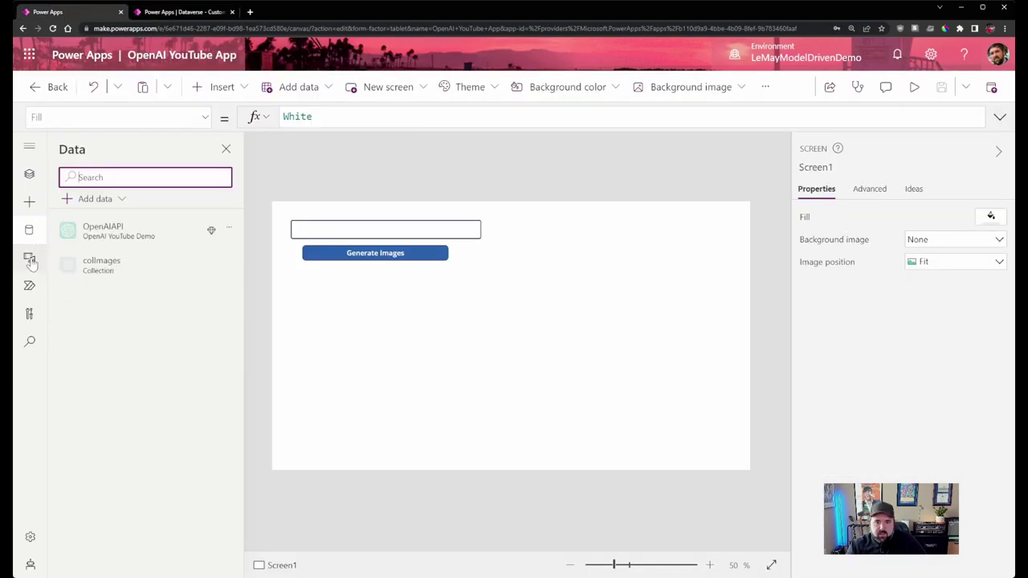
pyautogui.click(228, 233)
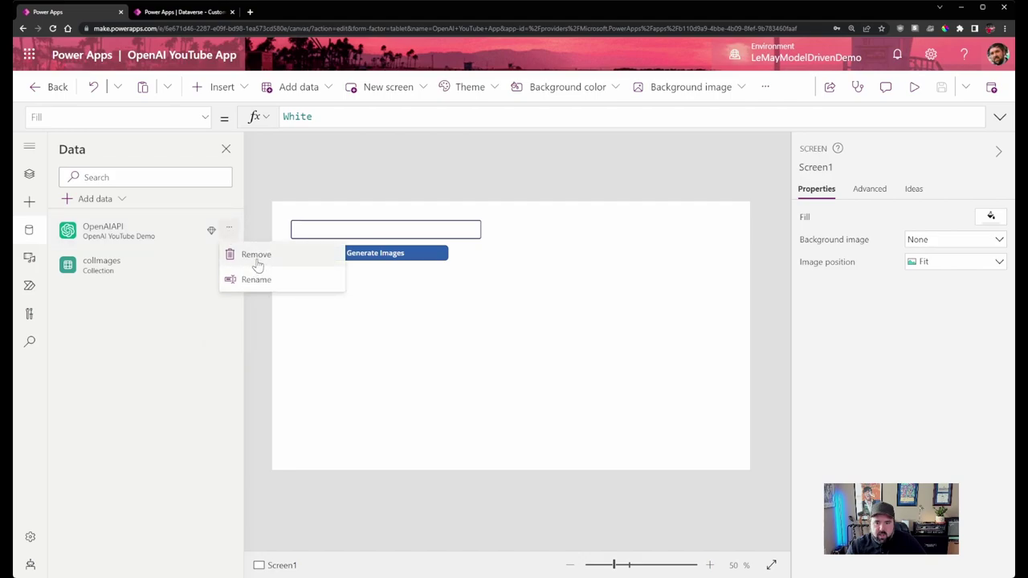
pyautogui.click(184, 247)
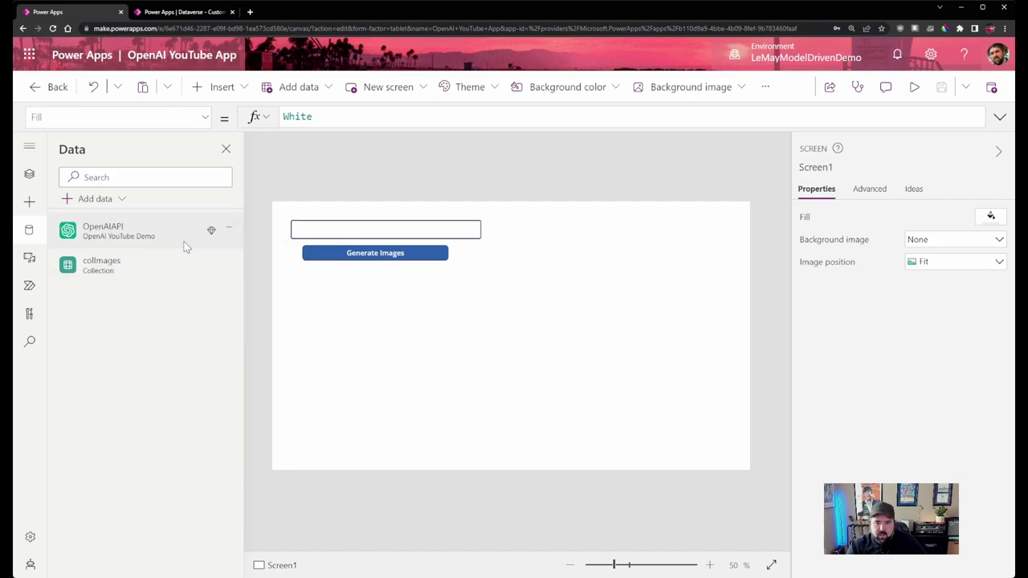
pyautogui.click(229, 231)
pyautogui.click(266, 255)
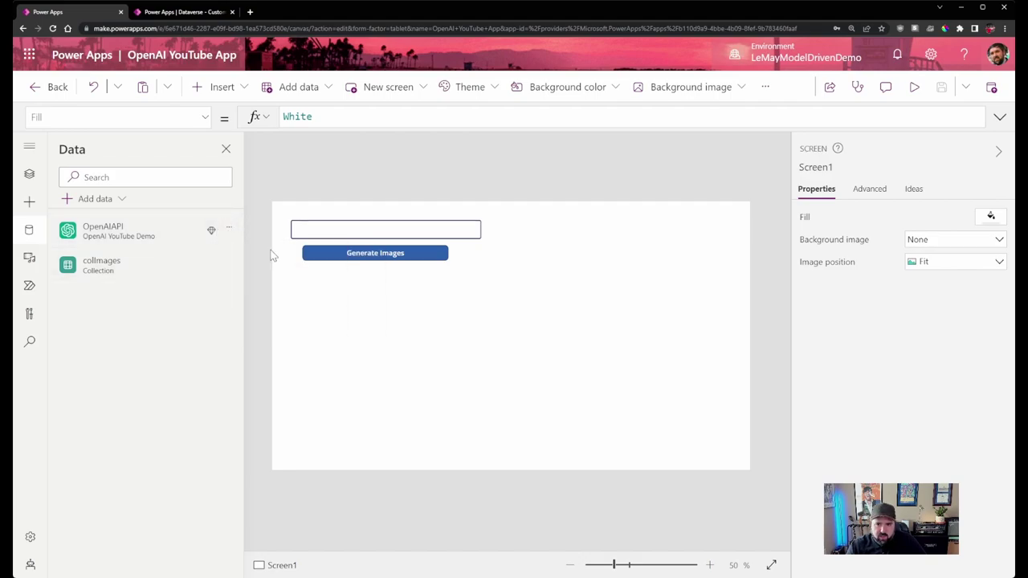
# Add the OpenAI YouTube Demo connector back to the app as a data source, using its existing connection.
pyautogui.click(94, 201)
pyautogui.click(107, 530)
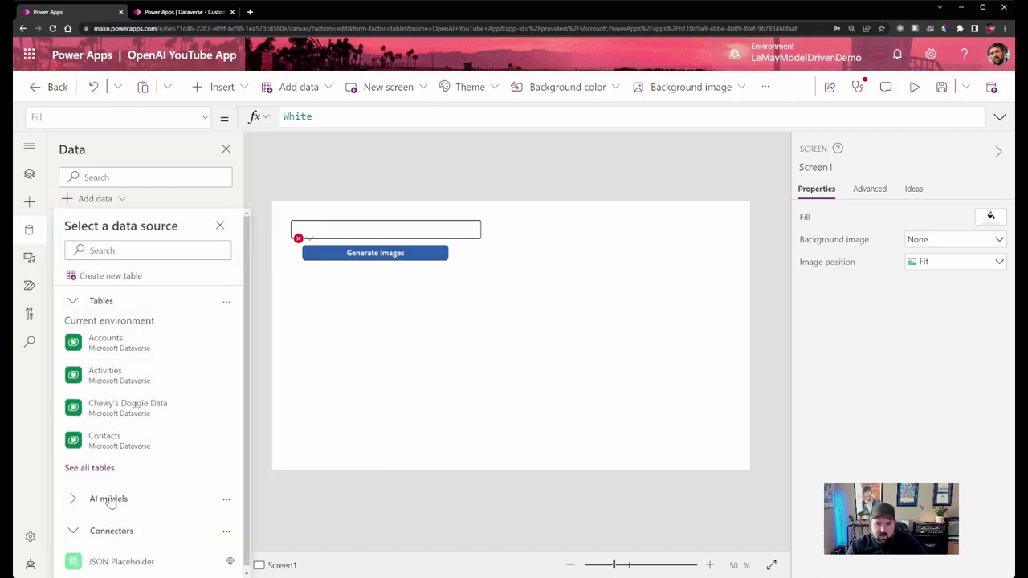
pyautogui.scroll(-5, 142, 394)
pyautogui.scroll(-1, 163, 380)
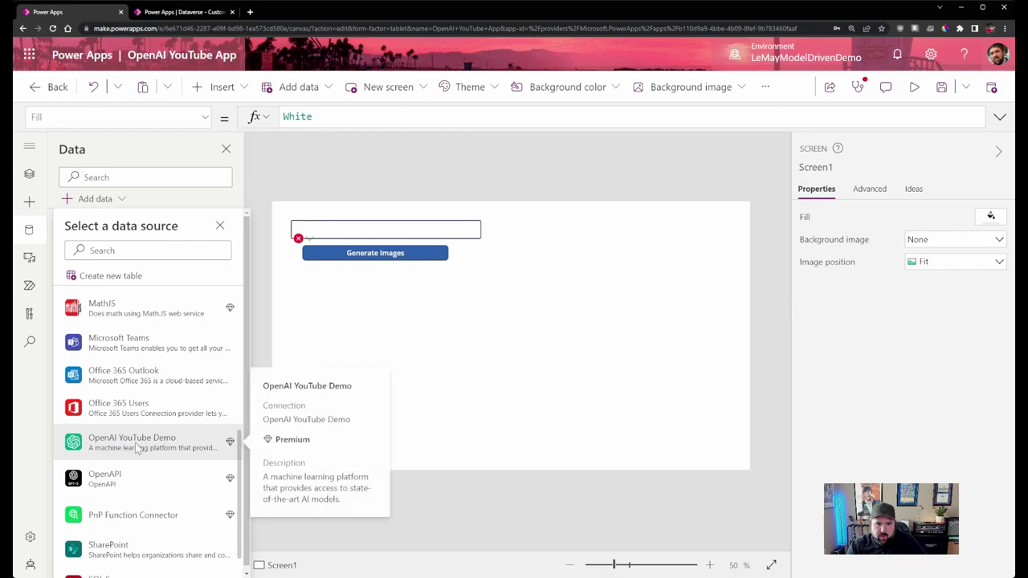
pyautogui.click(145, 447)
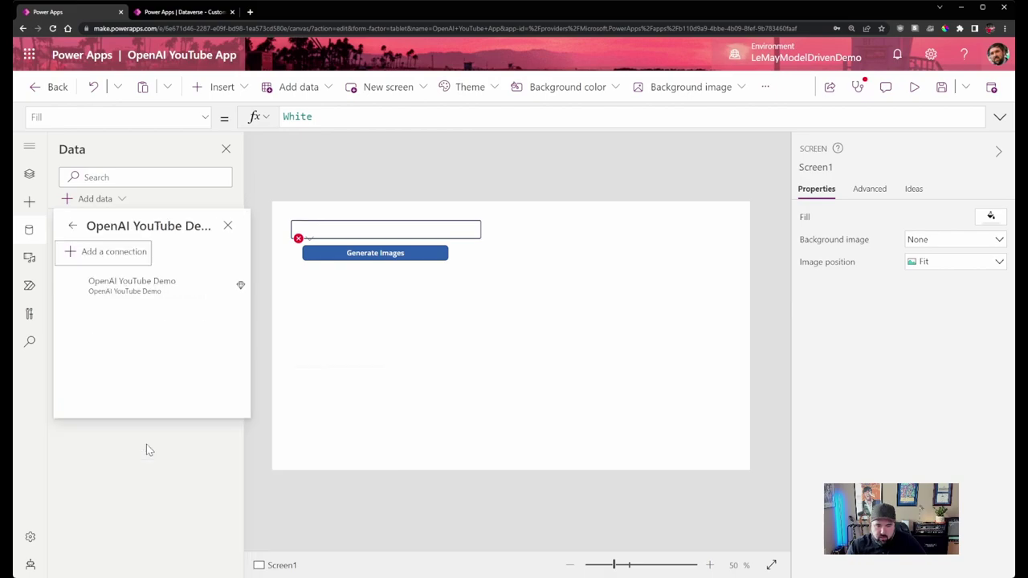
pyautogui.click(129, 290)
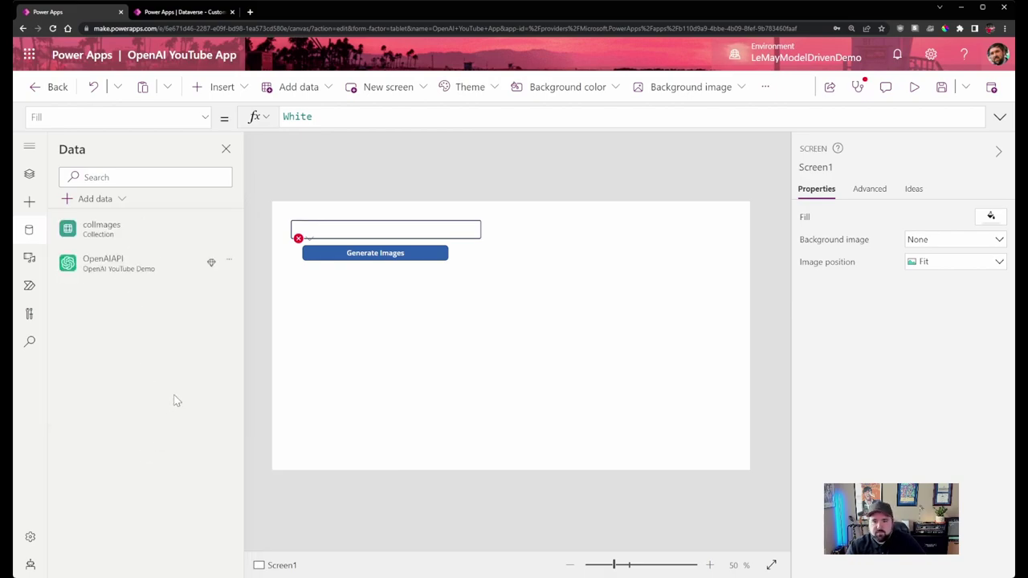
# Change the Generate Images button's OnSelect formula so ClearCollect stores the data property of the GenerateImages response.
pyautogui.click(450, 255)
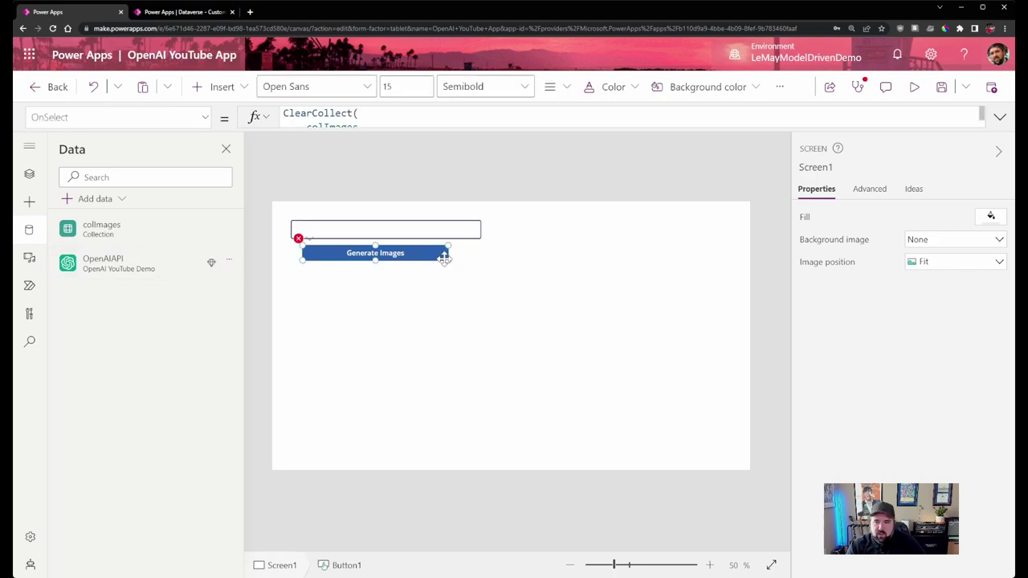
pyautogui.click(424, 125)
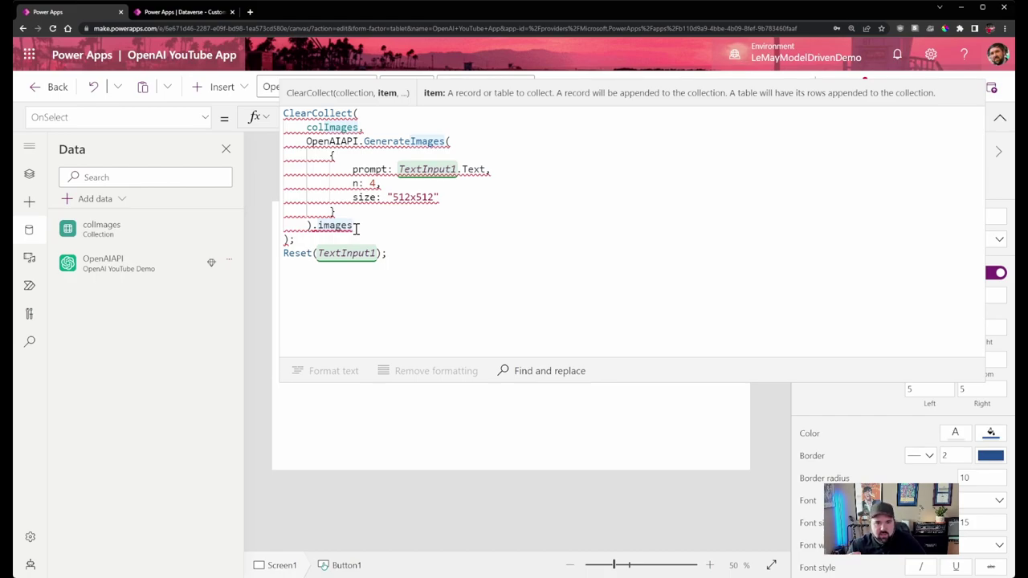
pyautogui.doubleClick(324, 226)
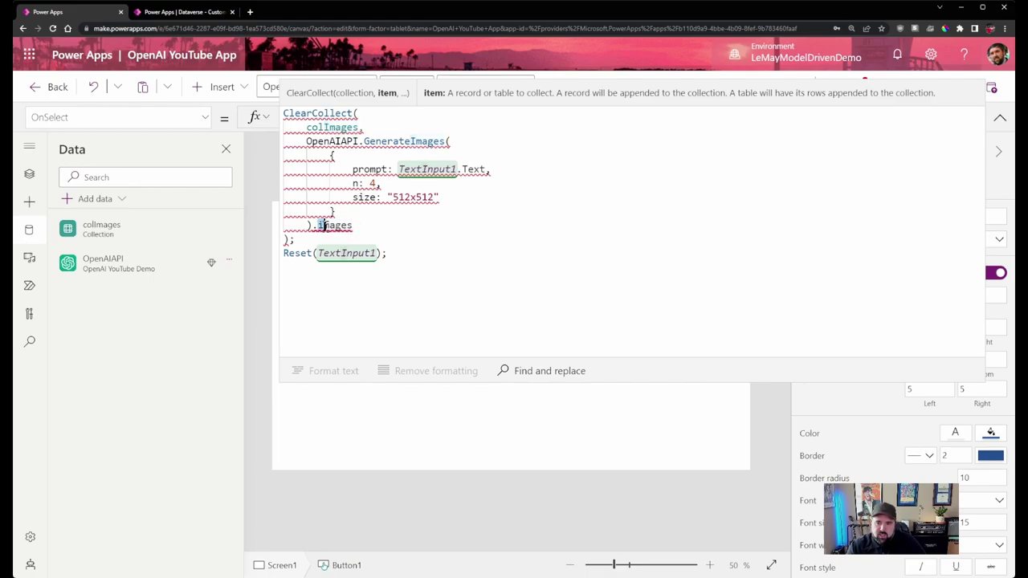
pyautogui.press('BackSpace')
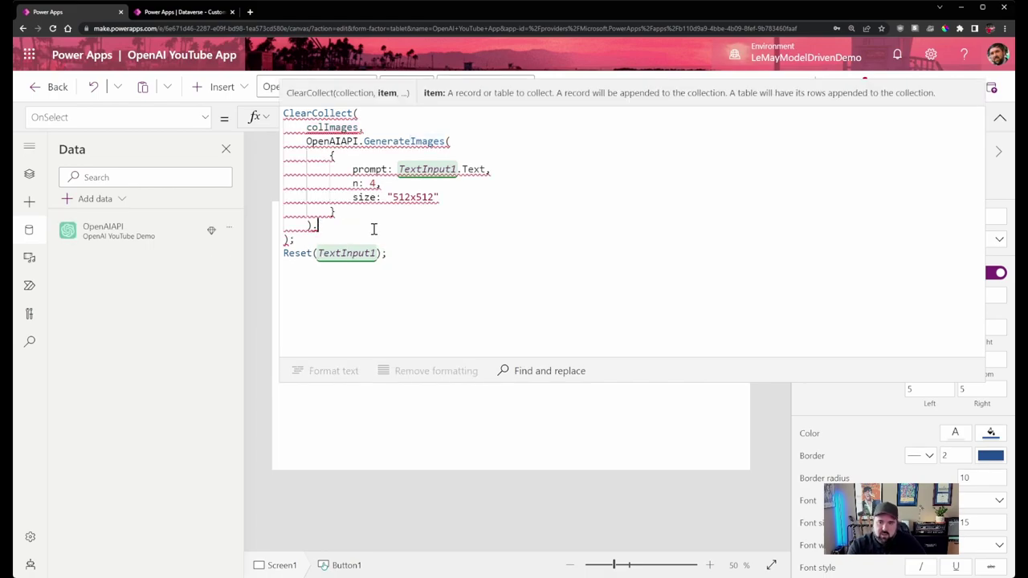
pyautogui.write('.')
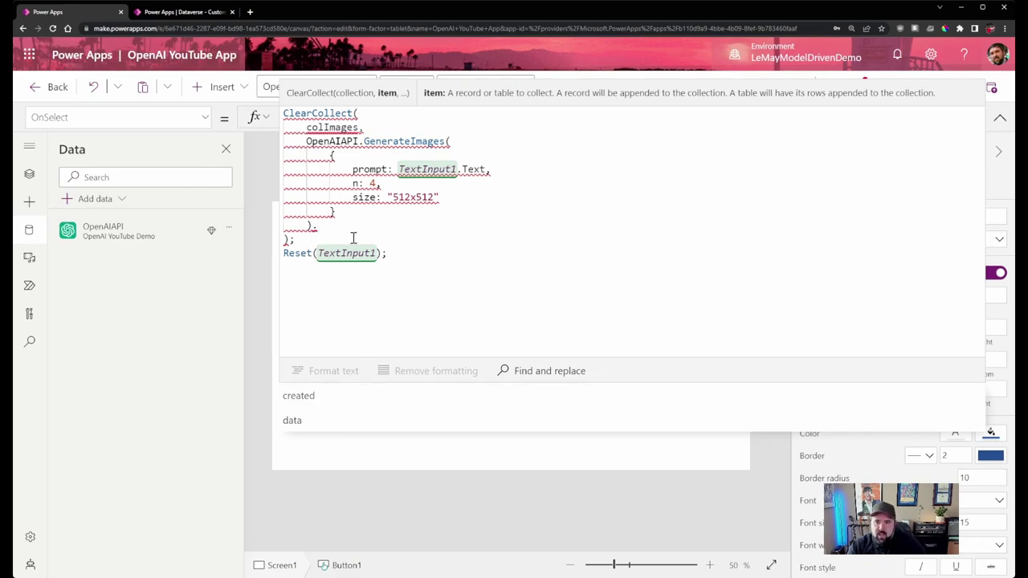
pyautogui.click(314, 419)
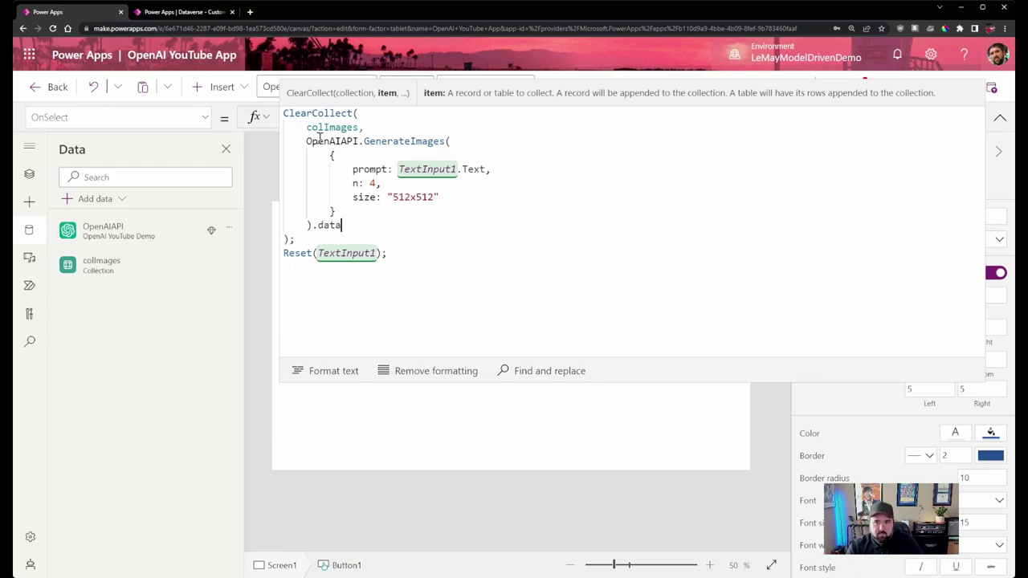
pyautogui.click(1000, 117)
# Set the Image property of the image inside the gallery to ThisItem.url.
pyautogui.click(558, 319)
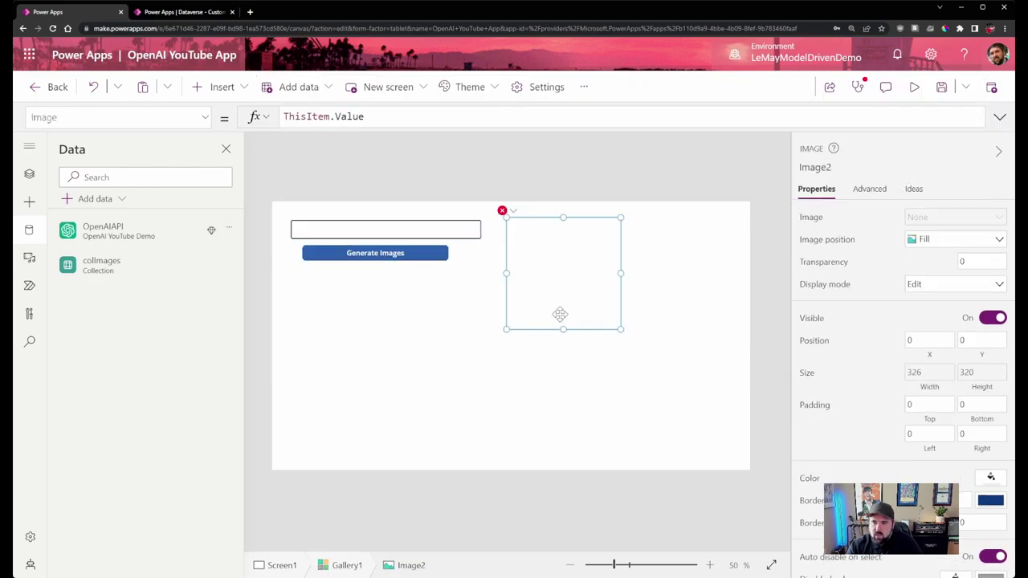
pyautogui.click(598, 394)
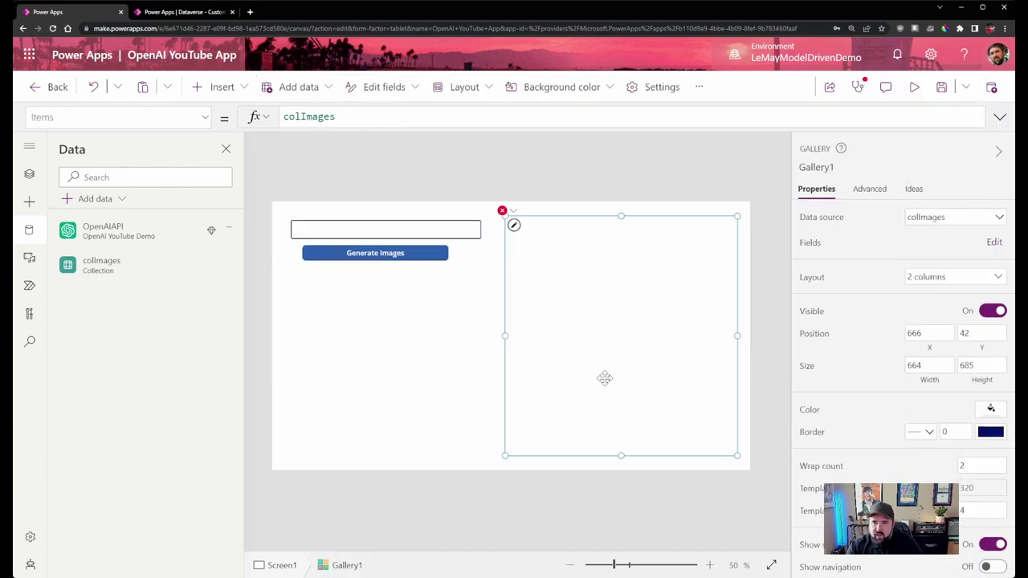
pyautogui.click(542, 265)
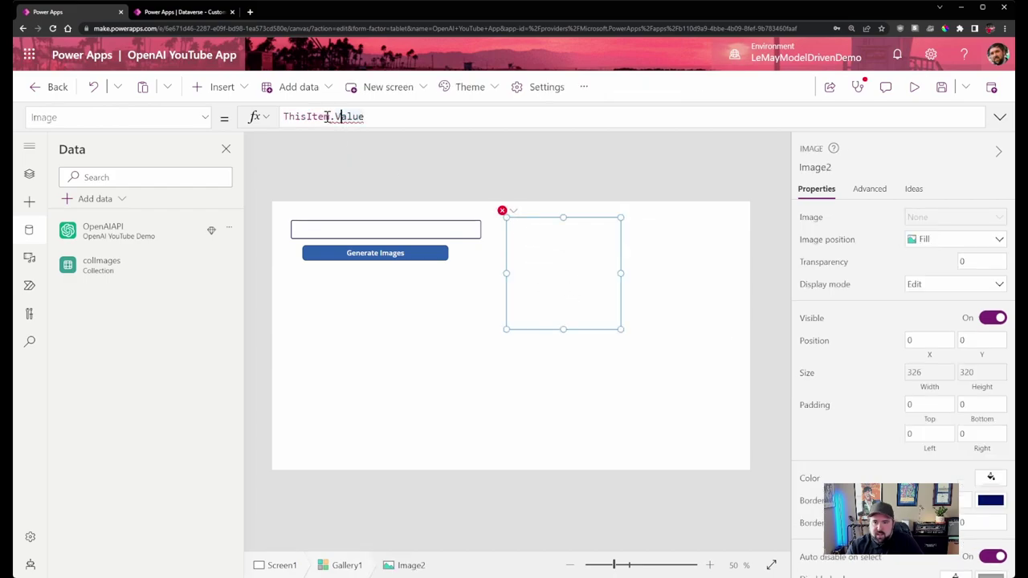
pyautogui.moveTo(337, 117); pyautogui.dragTo(407, 119)
pyautogui.press('BackSpace')
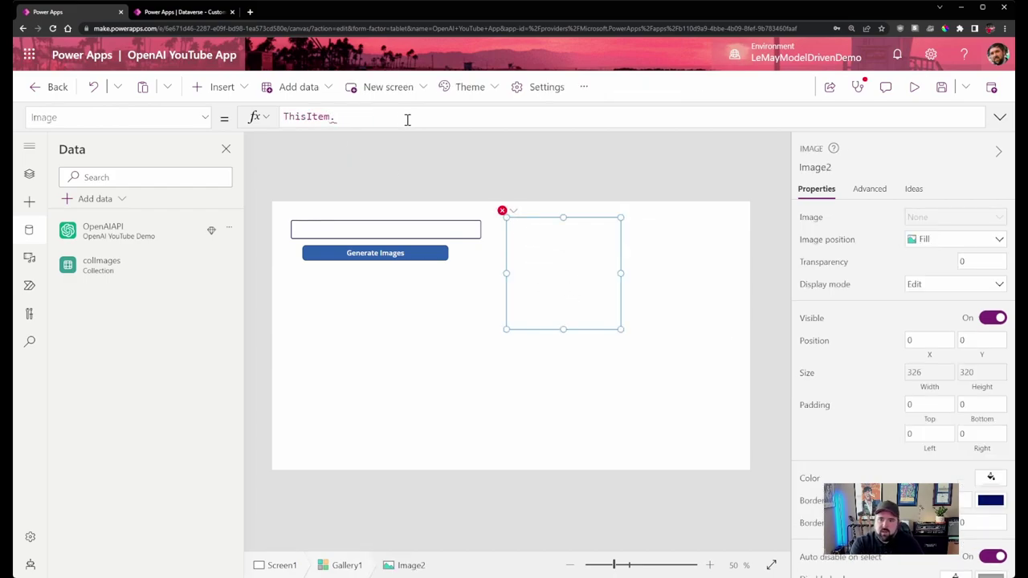
pyautogui.write('.')
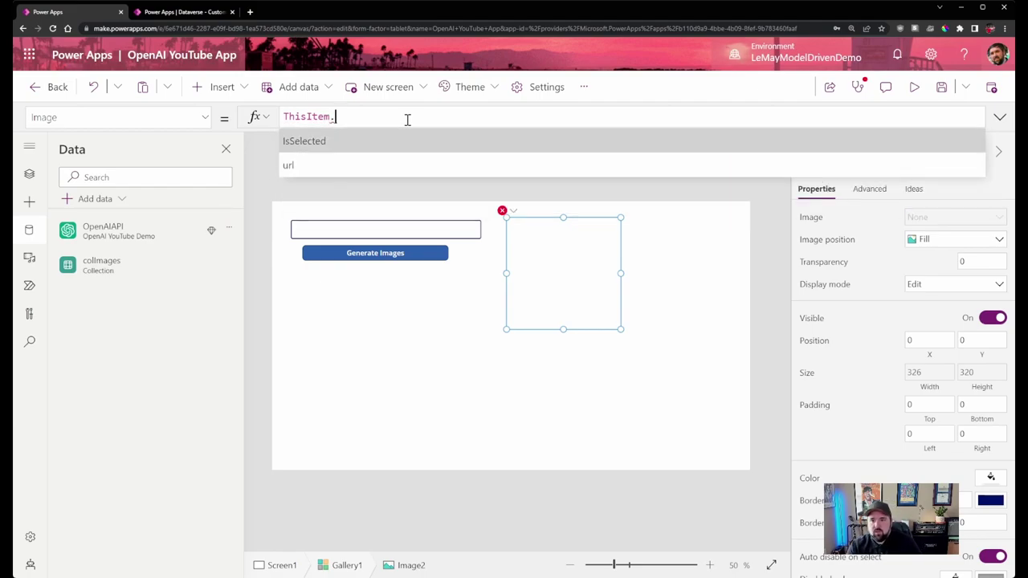
pyautogui.press('Tab')
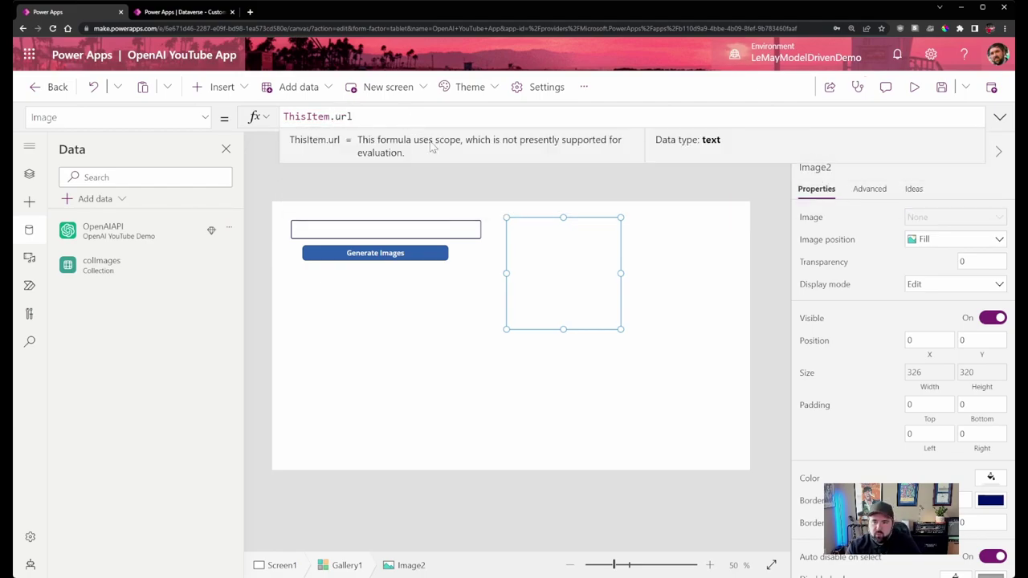
pyautogui.click(496, 189)
# Preview the app and begin the prompt with "Two cows in a meadow with mountains on a sunny day".
pyautogui.click(914, 87)
pyautogui.click(364, 132)
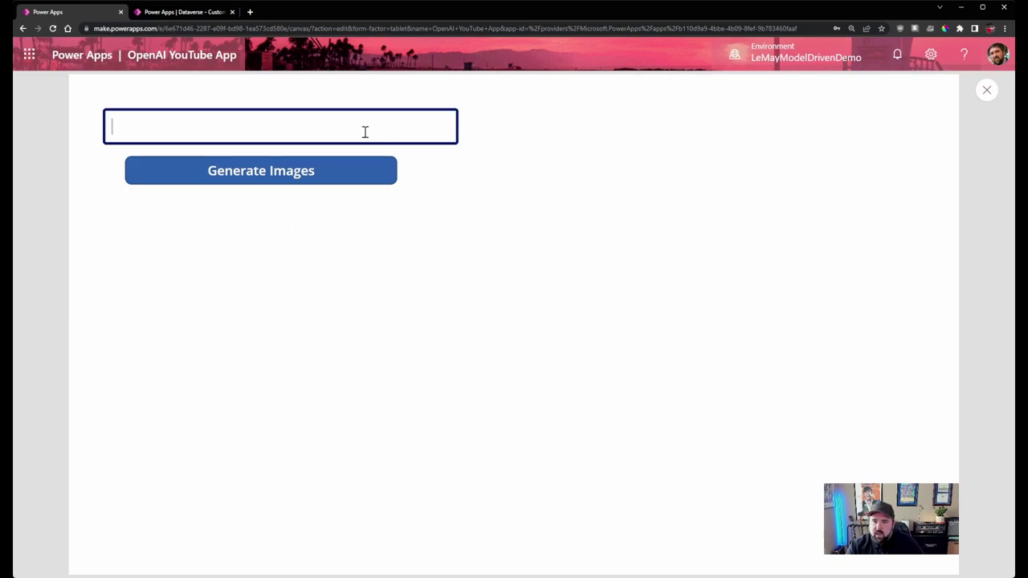
pyautogui.write('Two cows in a meado')
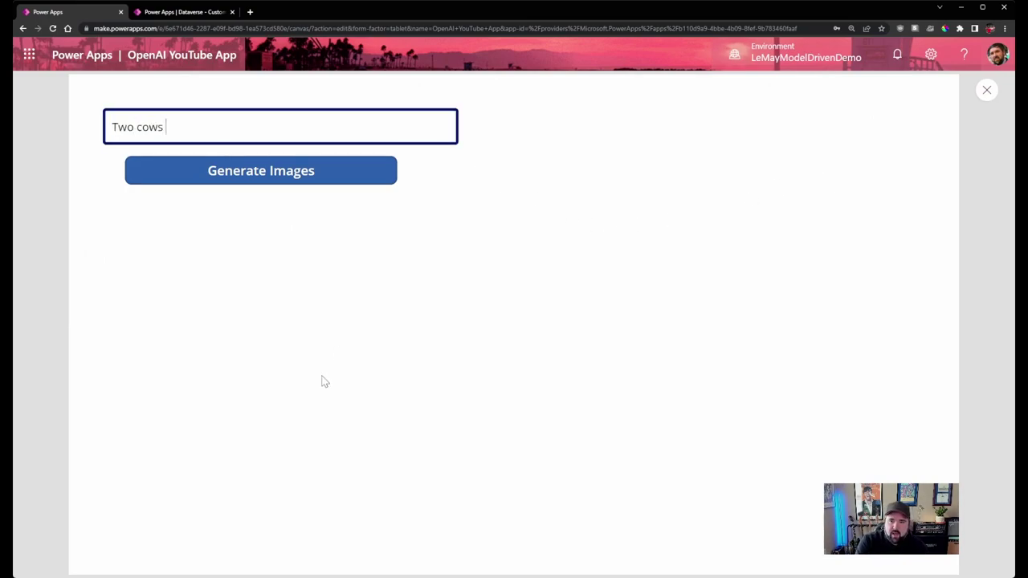
pyautogui.write('th moun')
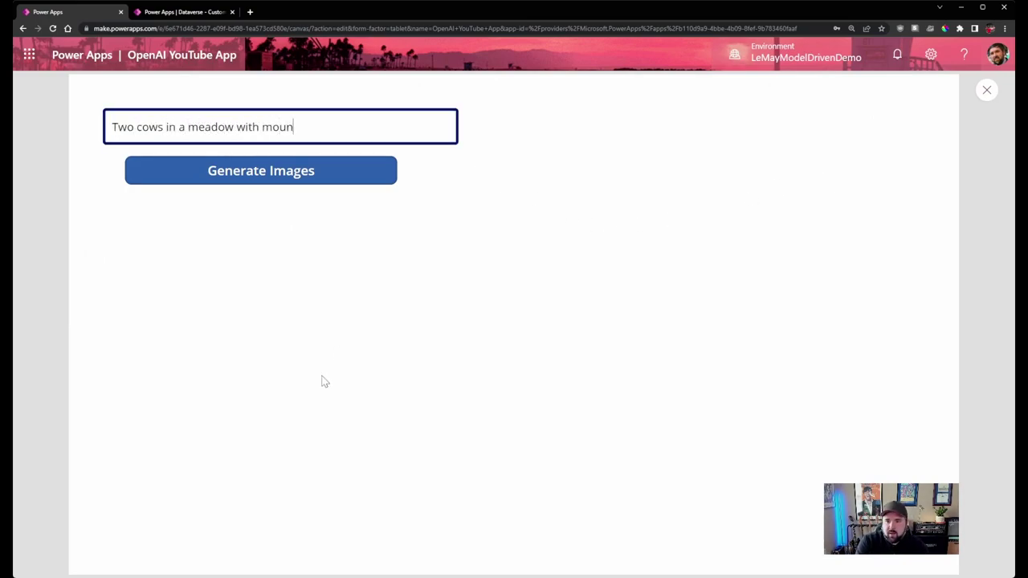
pyautogui.write('tains on a sunny day')
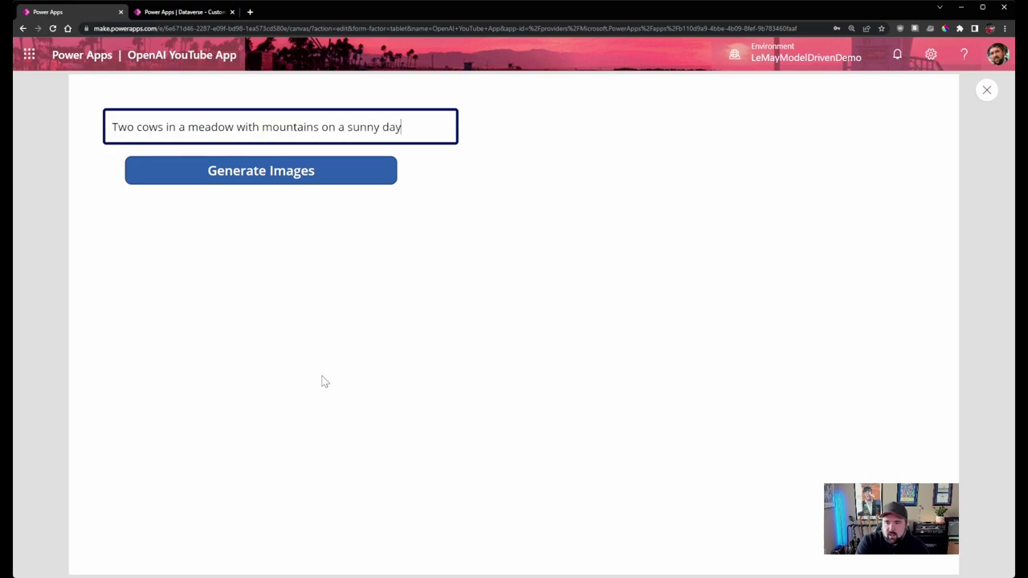
# Extend the prompt with ", where one cow is playing the tuba and the other cow is playing the clarinet." and leave the preview.
pyautogui.write(', where one c')
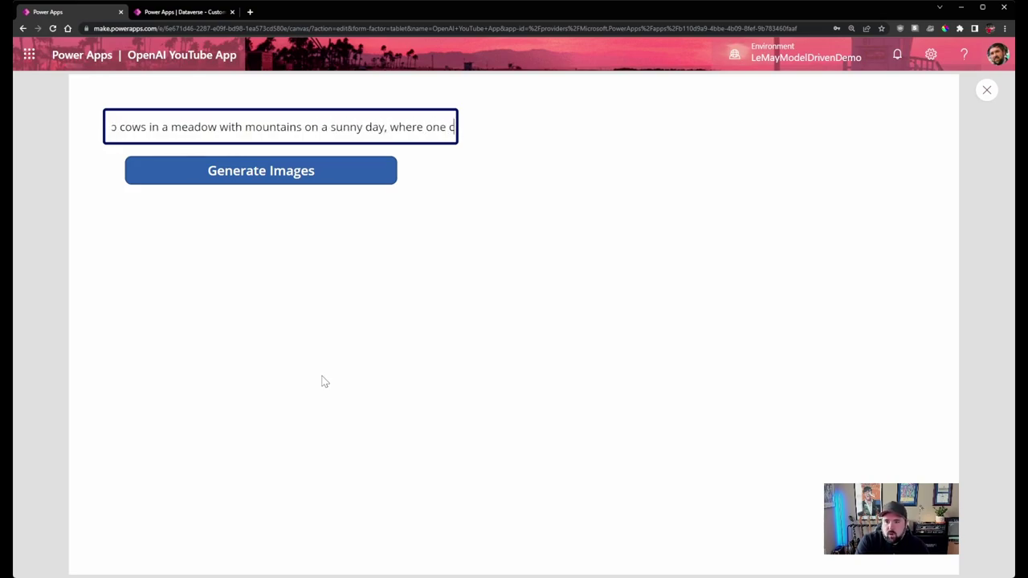
pyautogui.write('ow is playing the tuba and the othe co')
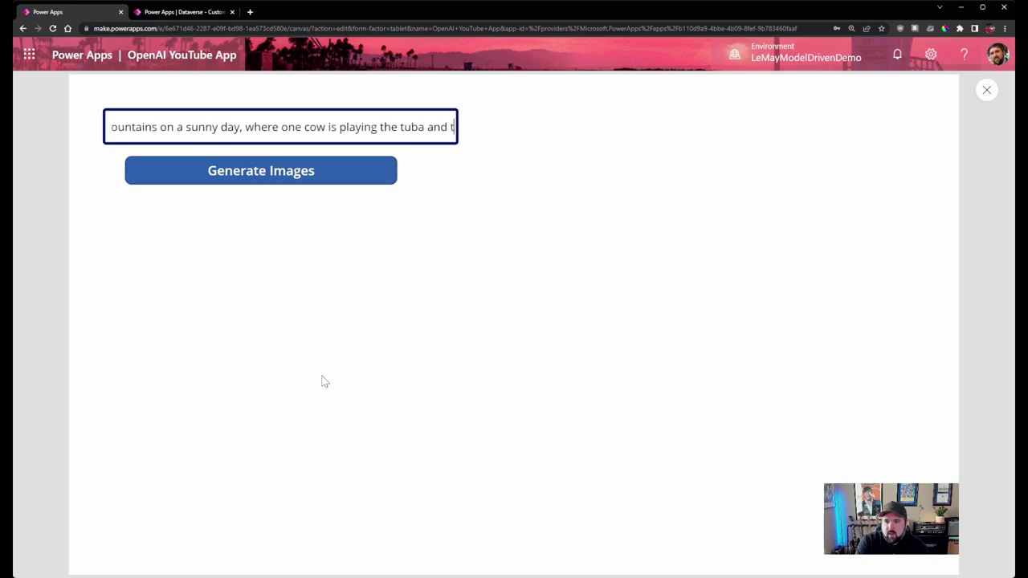
pyautogui.press('BackSpace')
pyautogui.press('BackSpace')
pyautogui.press('BackSpace')
pyautogui.write('r cow is playing the clar')
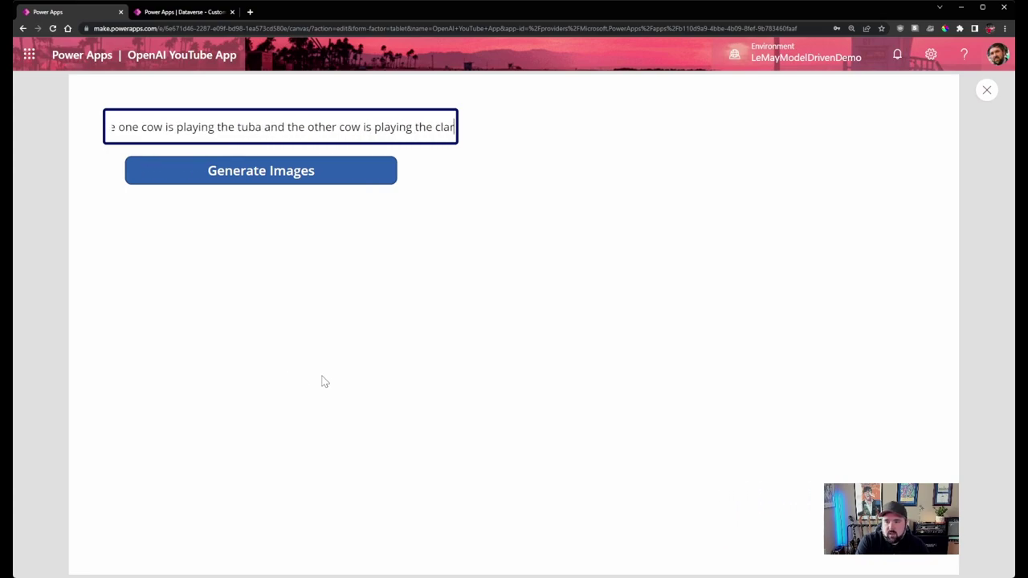
pyautogui.press('Escape')
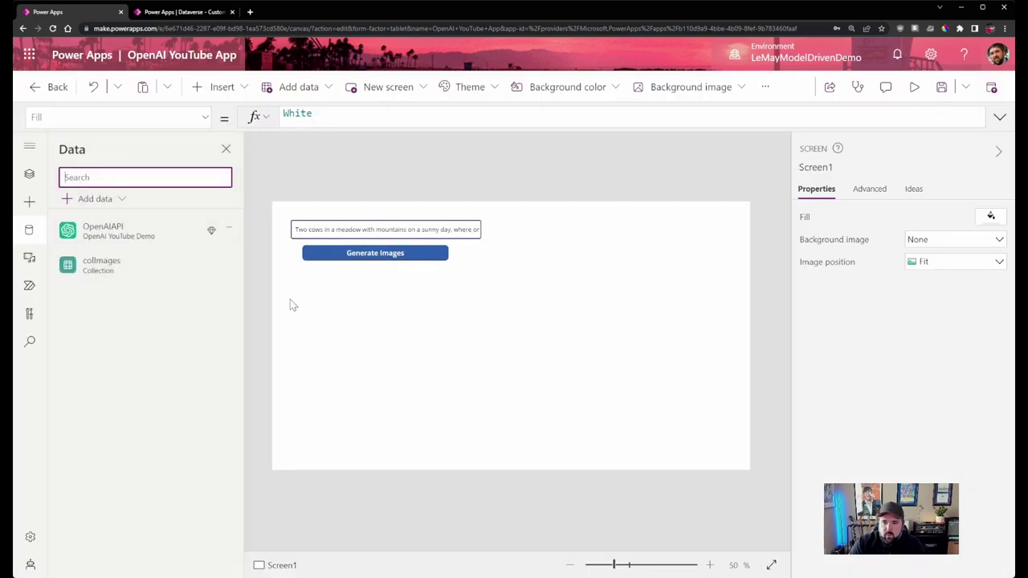
# Move the Generate Images button down to about Y 384 and turn the prompt input into a taller multiline box.
pyautogui.click(346, 255)
pyautogui.moveTo(346, 255); pyautogui.dragTo(385, 344)
pyautogui.click(385, 233)
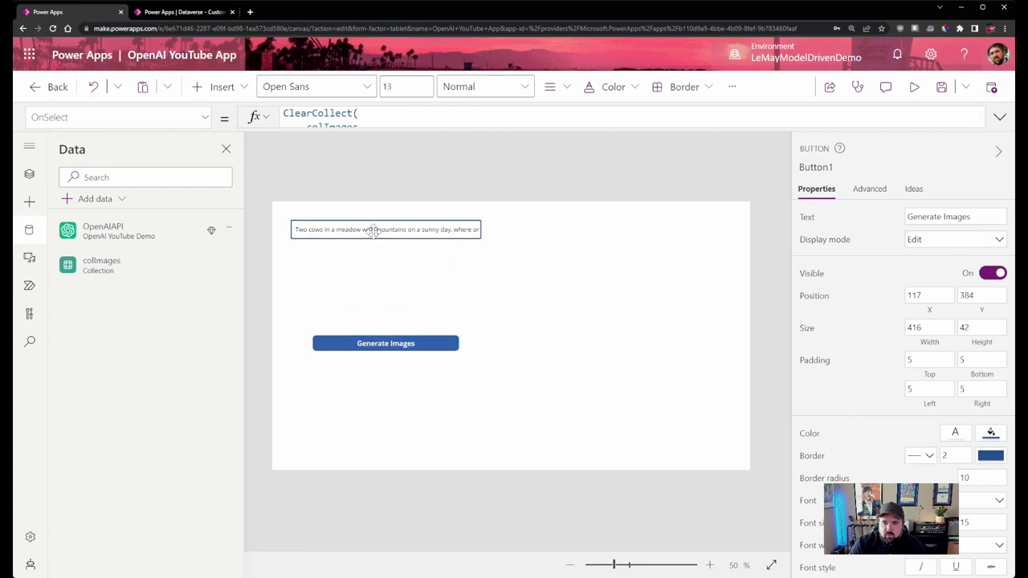
pyautogui.moveTo(386, 239); pyautogui.dragTo(386, 320)
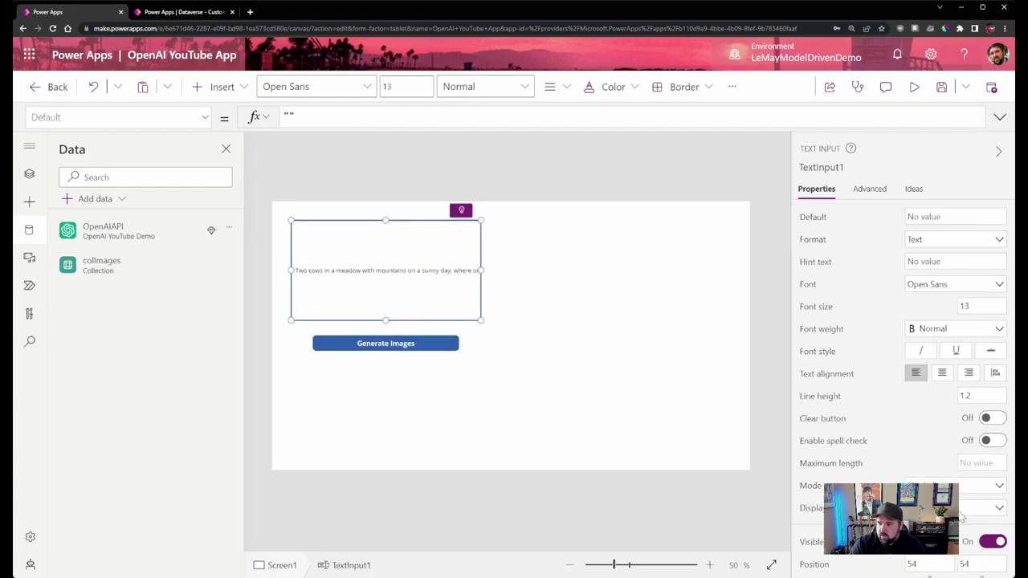
pyautogui.click(964, 522)
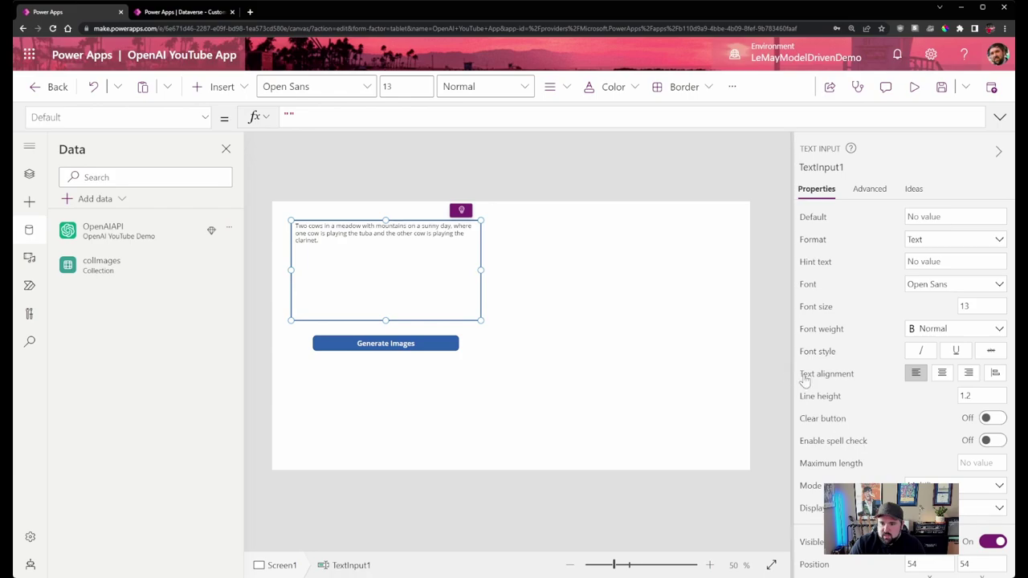
# Preview the app, generate images from the entered prompt, and return to the editor.
pyautogui.click(913, 89)
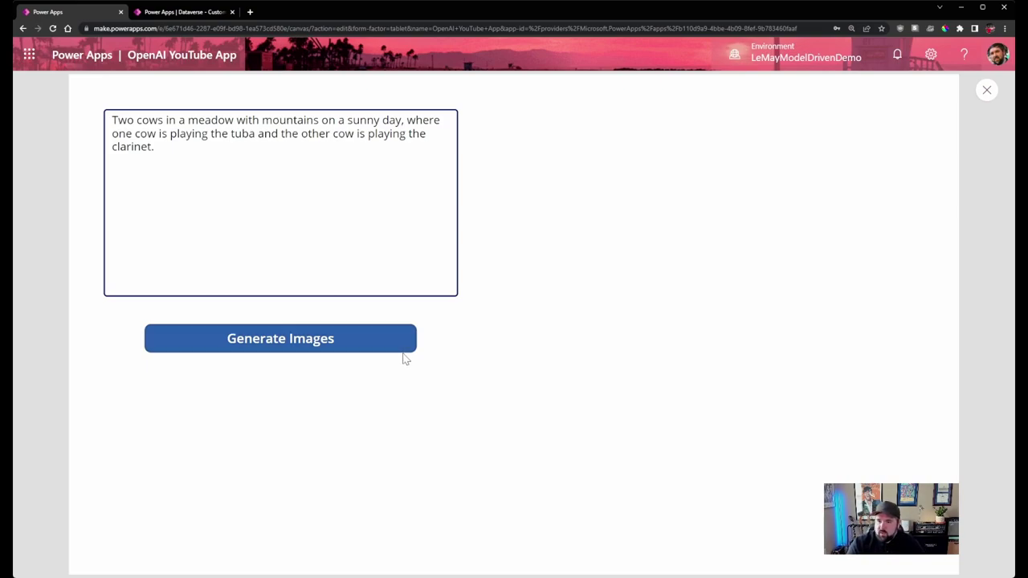
pyautogui.click(358, 340)
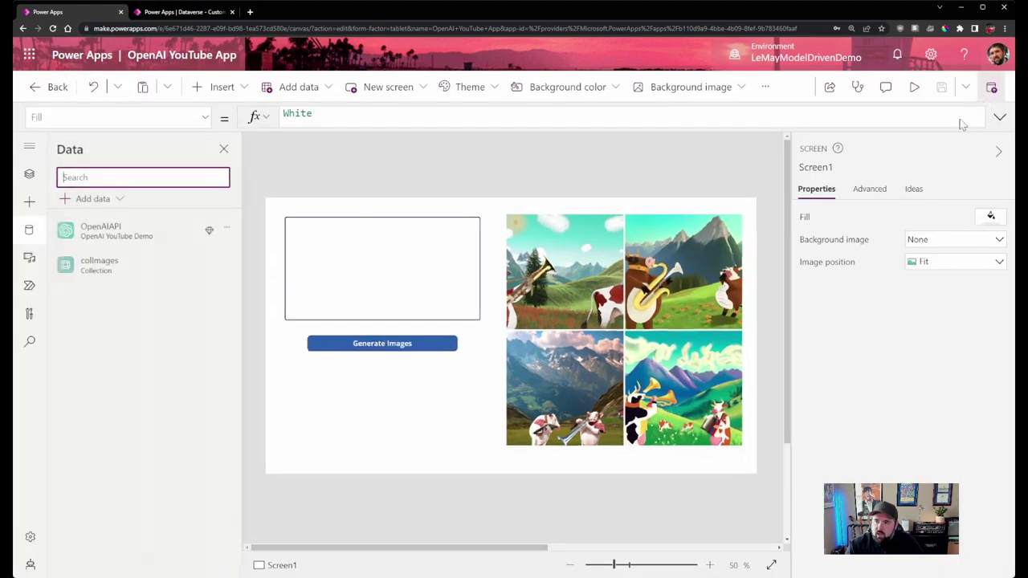
pyautogui.click(986, 90)
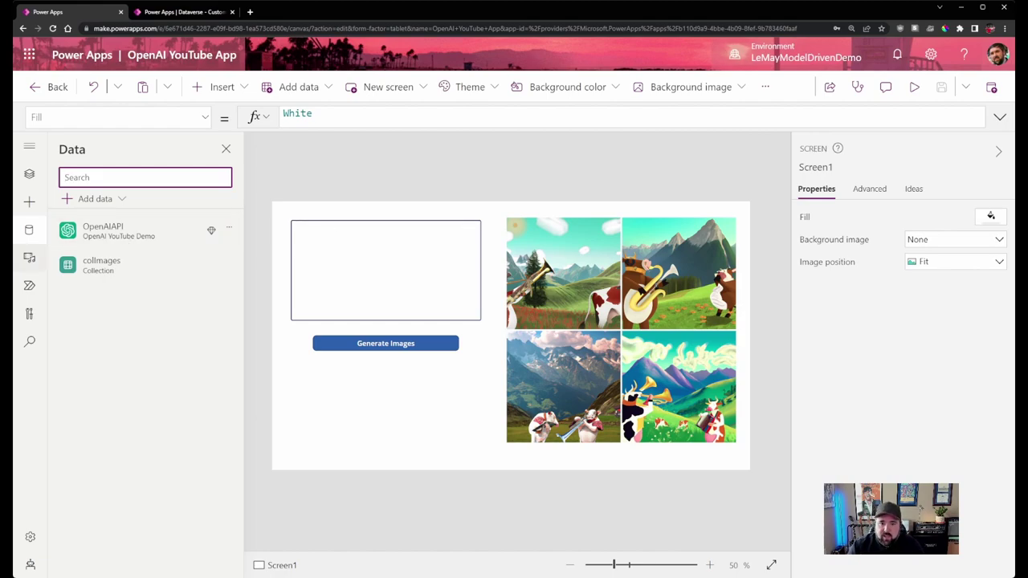
# Add a new blank screen to the app.
pyautogui.click(29, 174)
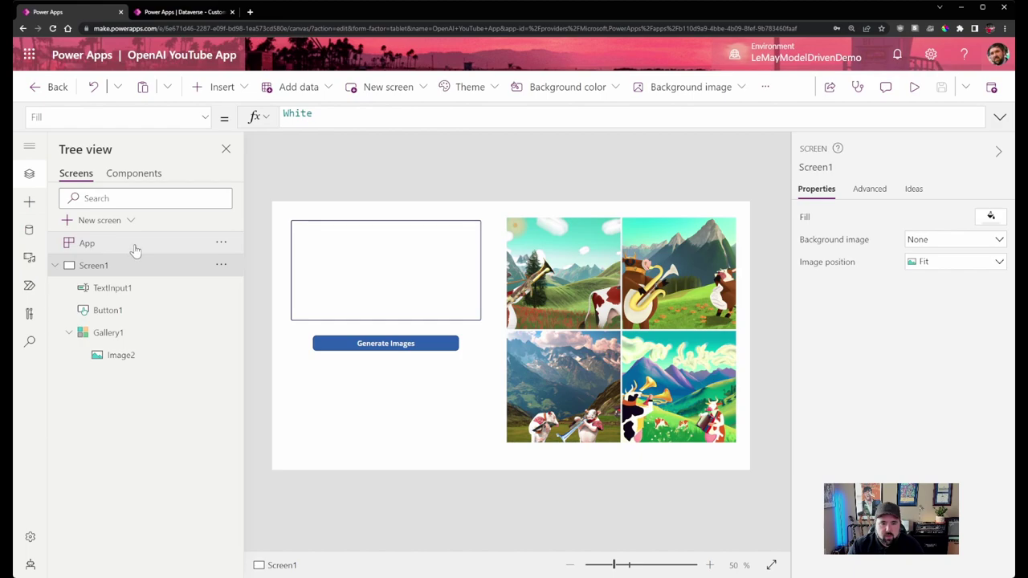
pyautogui.click(127, 221)
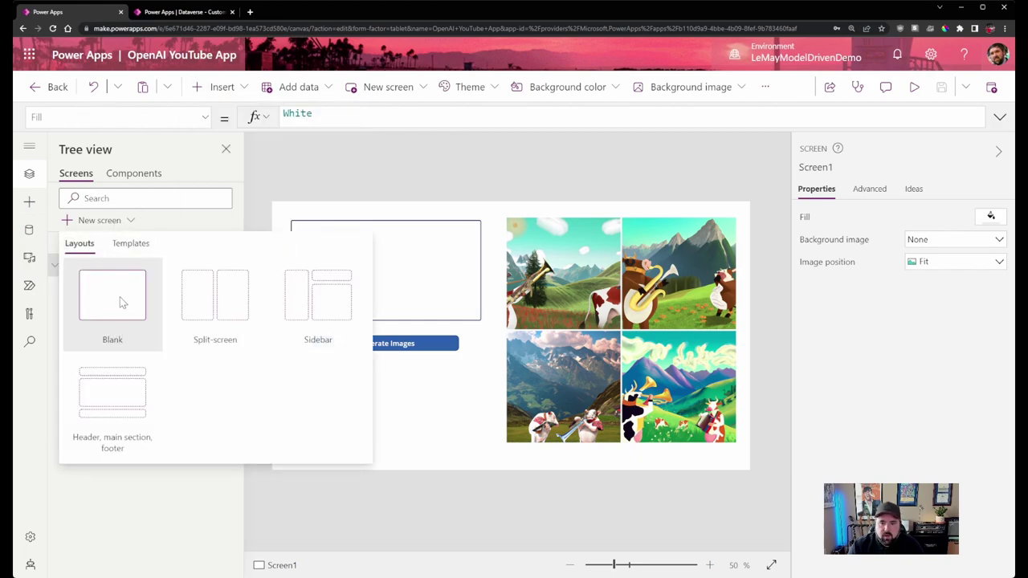
pyautogui.press('Escape')
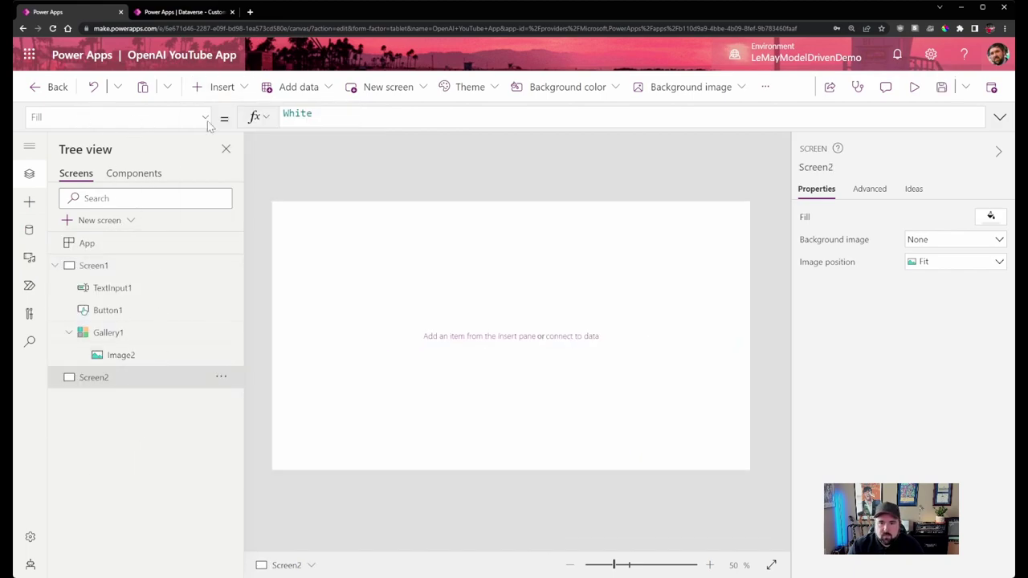
pyautogui.click(222, 87)
pyautogui.click(271, 235)
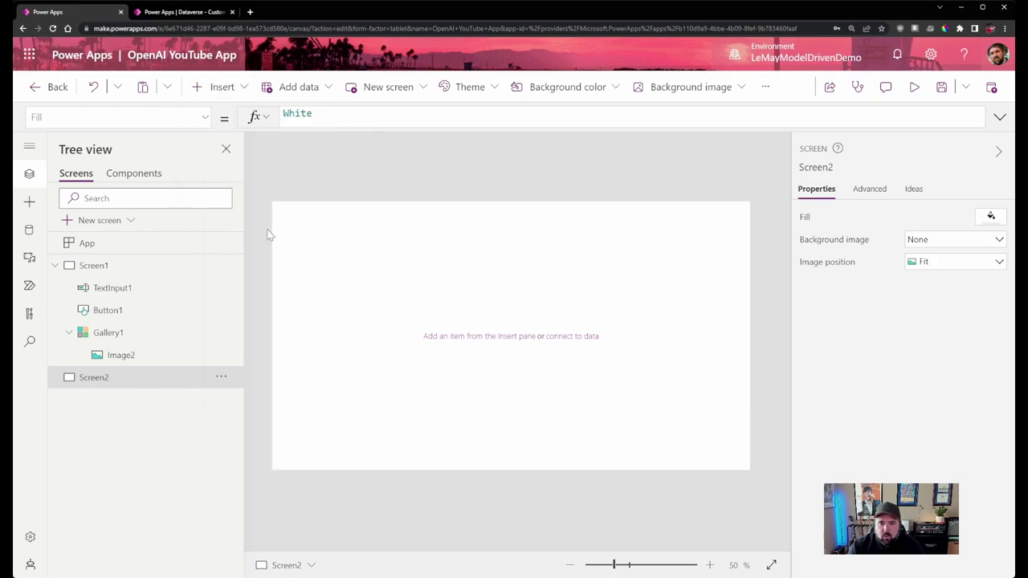
# Copy the prompt text input and Generate Images button from Screen1 to Screen2.
pyautogui.click(135, 266)
pyautogui.click(393, 315)
pyautogui.keyDown('shift'); pyautogui.click(382, 343); pyautogui.keyUp('shift')
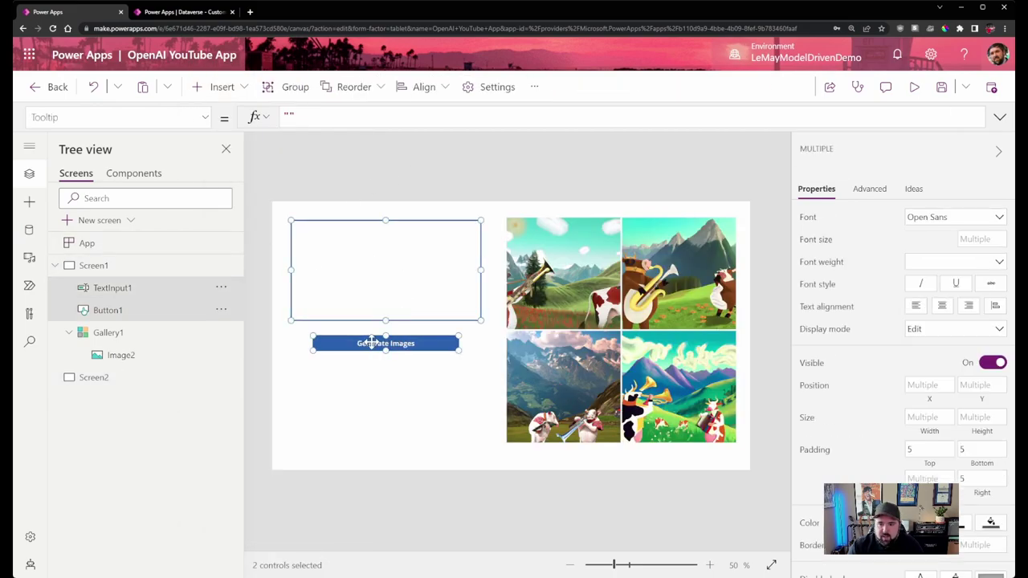
pyautogui.click(109, 379)
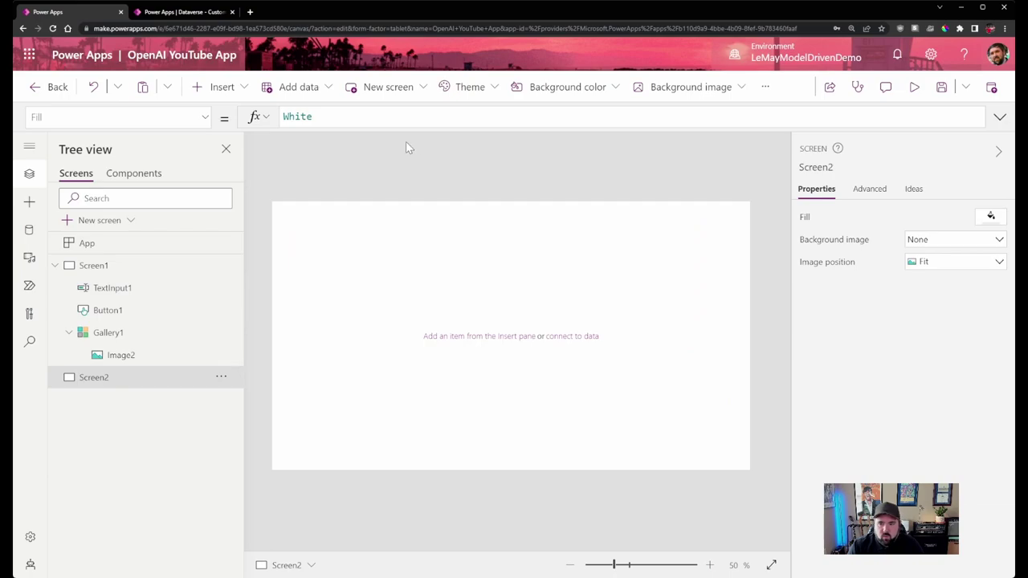
pyautogui.hotkey('ctrl', 'v')
pyautogui.moveTo(379, 252); pyautogui.dragTo(376, 268)
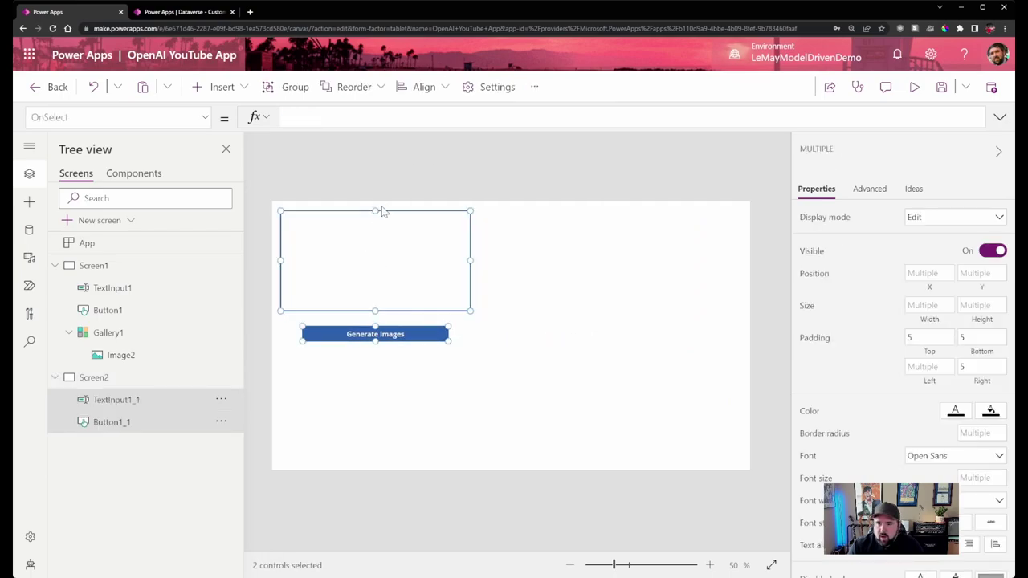
# Change the copied button's text on Screen2 to "Generate Text" and move the button up to Y 337.
pyautogui.click(411, 350)
pyautogui.click(408, 337)
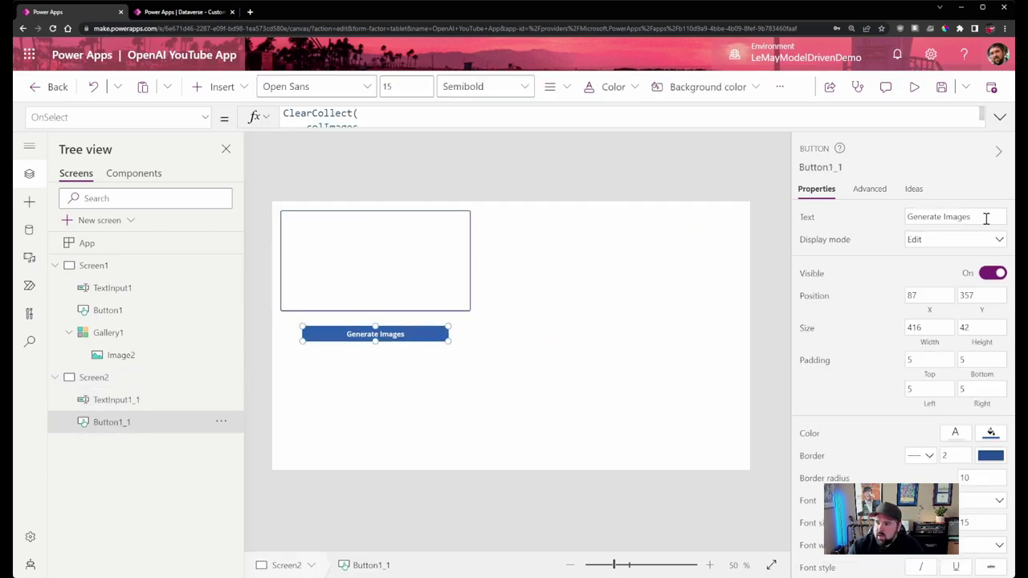
pyautogui.moveTo(986, 218); pyautogui.dragTo(894, 231)
pyautogui.press('BackSpace')
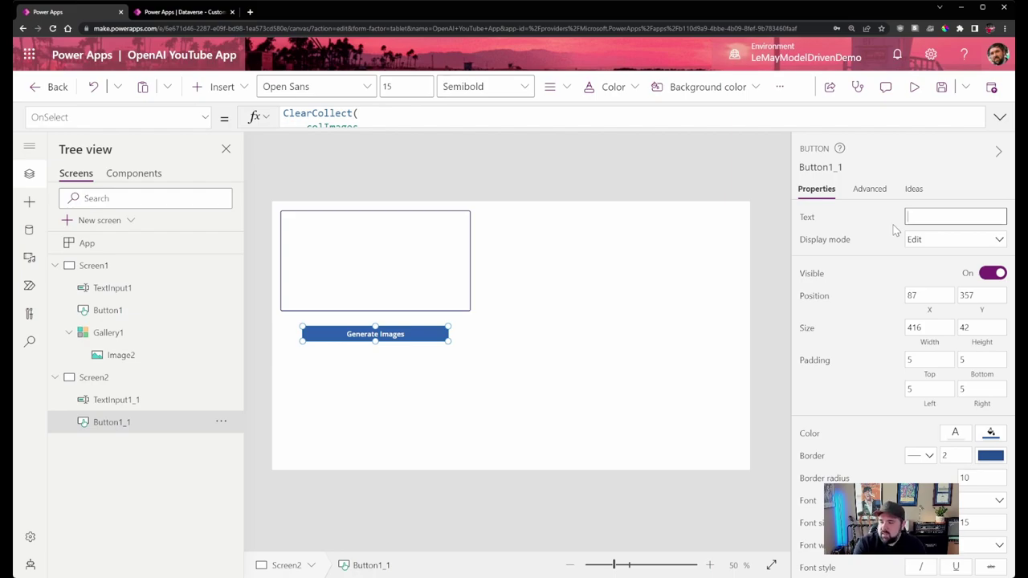
pyautogui.write('Complete Text')
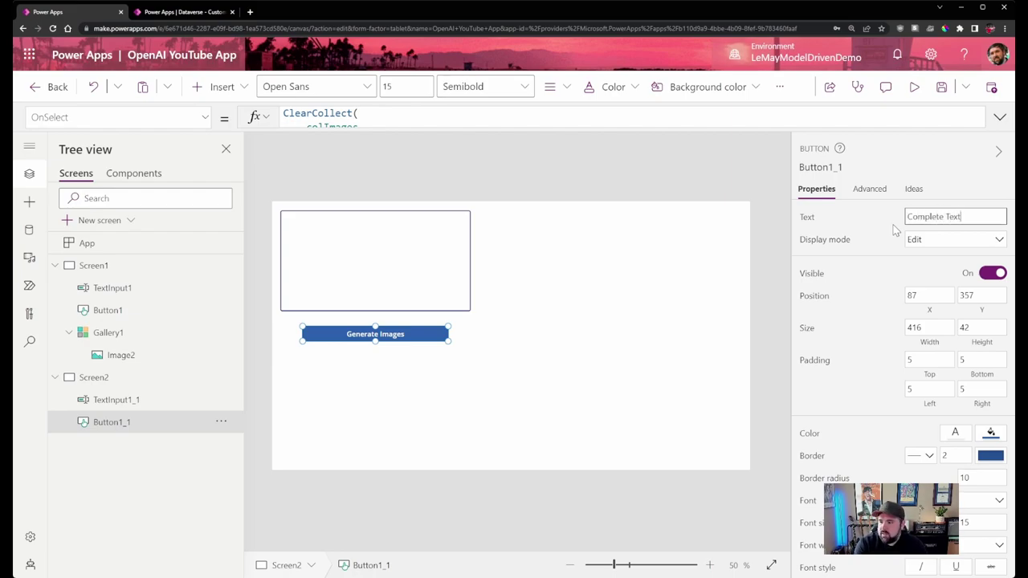
pyautogui.press('BackSpace')
pyautogui.press('BackSpace')
pyautogui.press('BackSpace')
pyautogui.press('BackSpace')
pyautogui.press('BackSpace')
pyautogui.press('BackSpace')
pyautogui.press('BackSpace')
pyautogui.press('BackSpace')
pyautogui.press('BackSpace')
pyautogui.press('BackSpace')
pyautogui.press('BackSpace')
pyautogui.press('BackSpace')
pyautogui.write('Generate ')
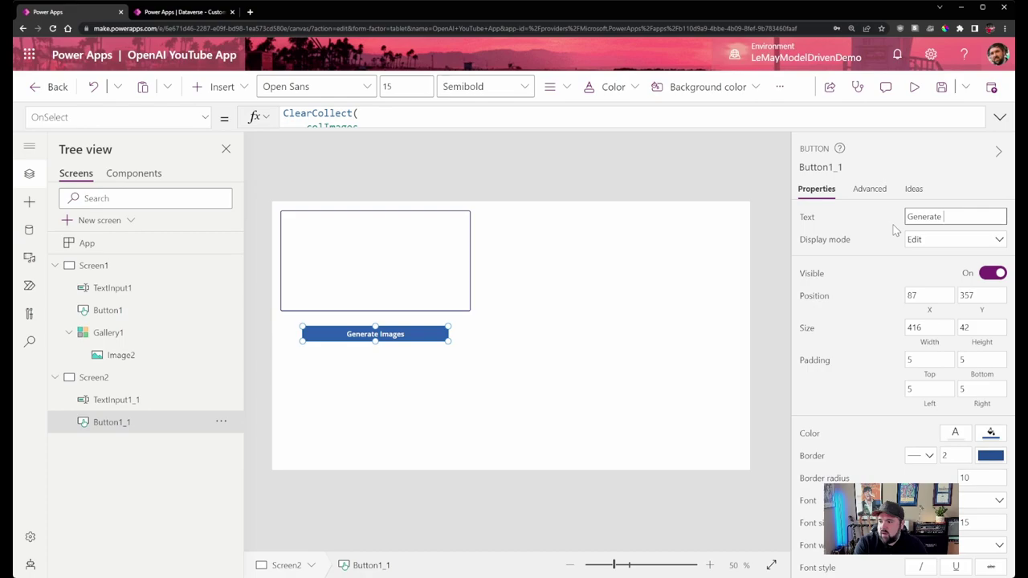
pyautogui.write('Text')
pyautogui.click(400, 162)
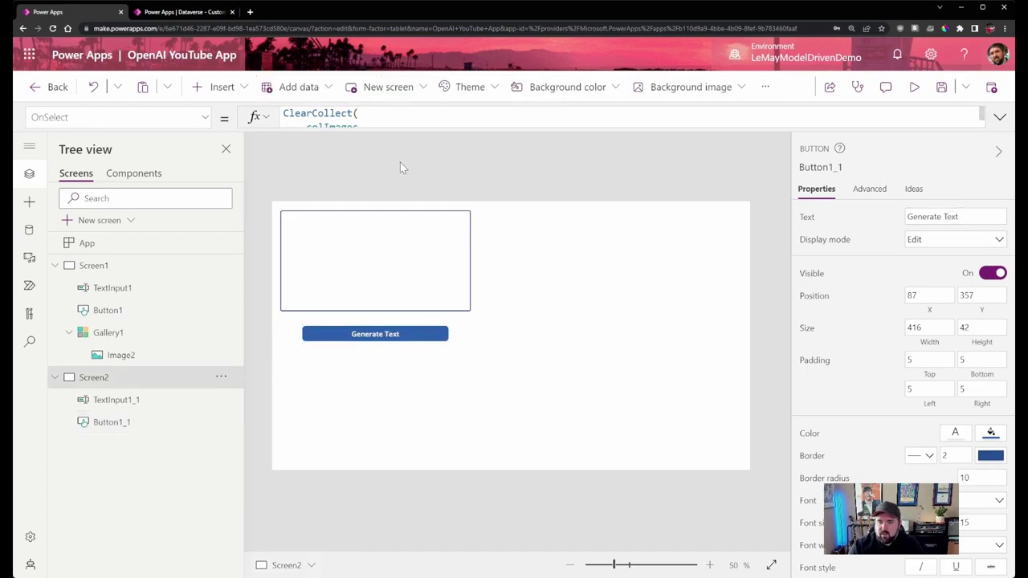
pyautogui.moveTo(368, 313)
pyautogui.mouseDown()
pyautogui.moveTo(367, 335)
pyautogui.moveTo(384, 321)
pyautogui.mouseUp()
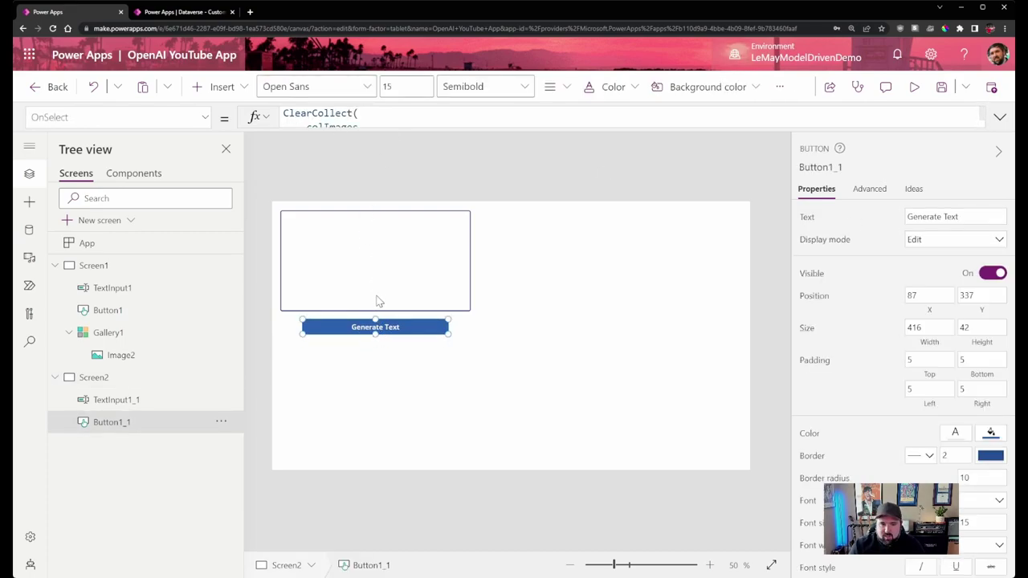
pyautogui.click(379, 166)
# Insert a text label beside the prompt box at X 627, Y 15, sized about 704 by 710.
pyautogui.click(242, 90)
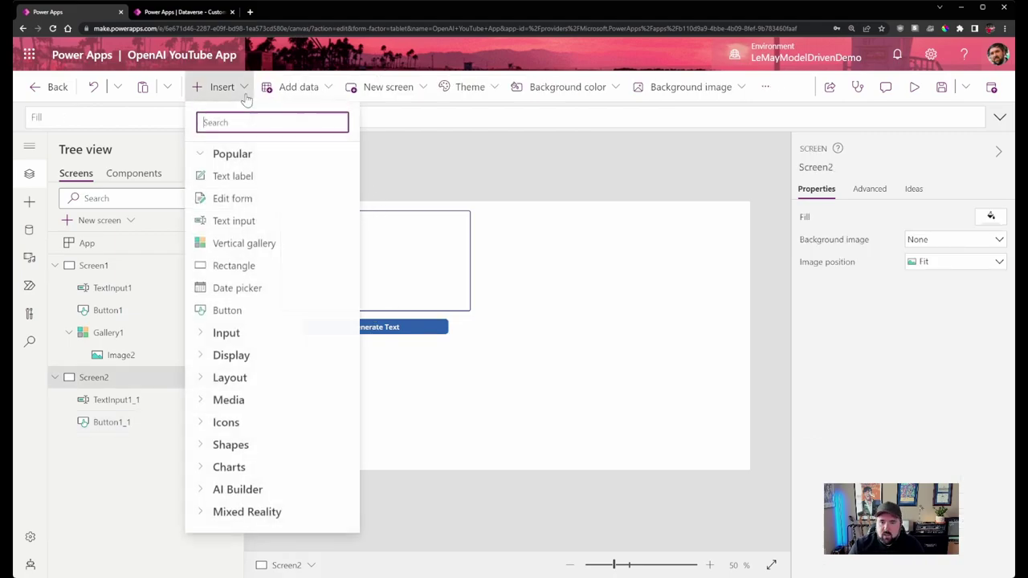
pyautogui.click(269, 177)
pyautogui.moveTo(332, 223); pyautogui.dragTo(738, 455)
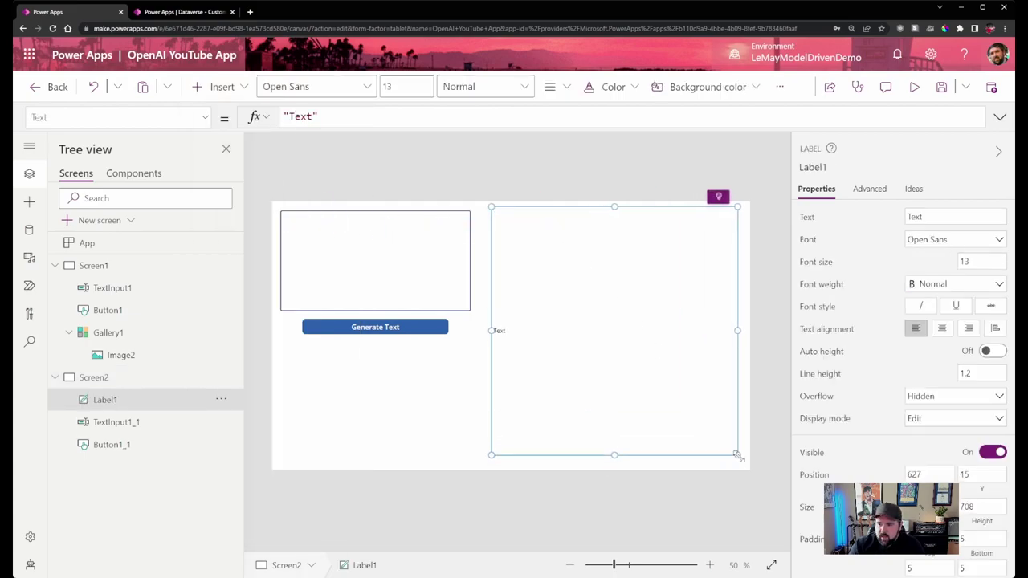
# Set the new label's vertical alignment to Top and its font size to 25.
pyautogui.scroll(-3, 936, 339)
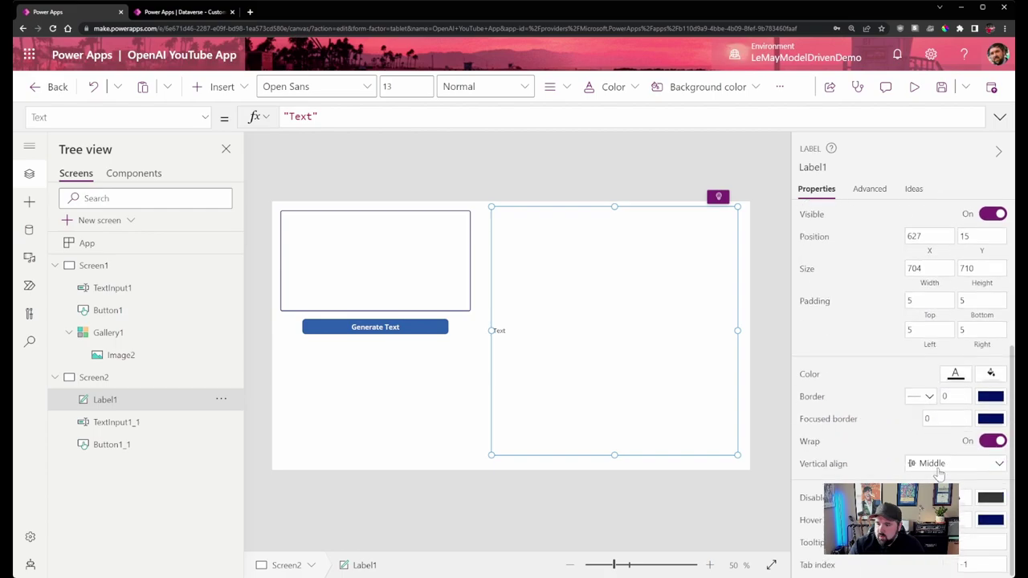
pyautogui.click(935, 466)
pyautogui.click(924, 480)
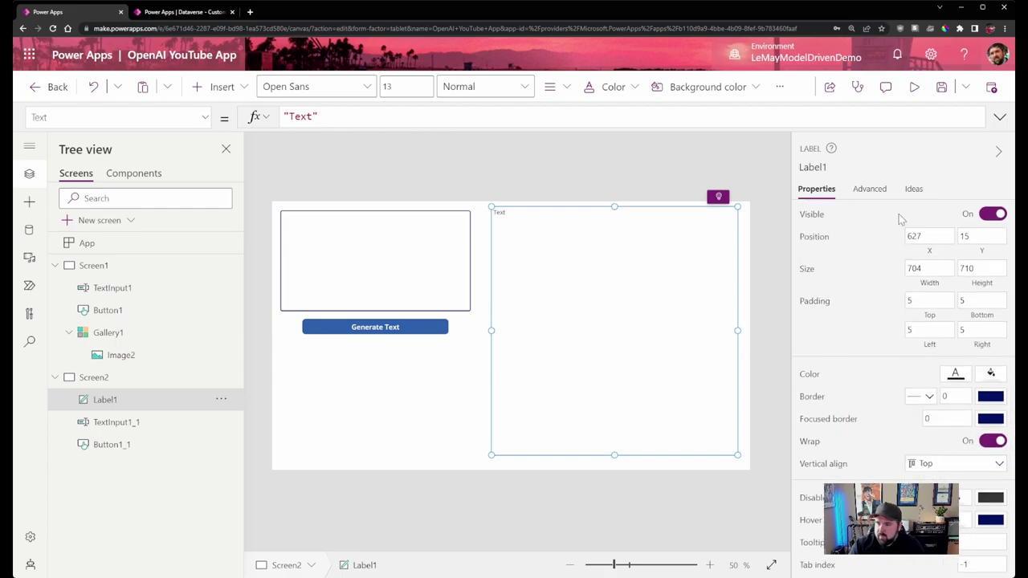
pyautogui.scroll(3, 1002, 352)
pyautogui.click(981, 262)
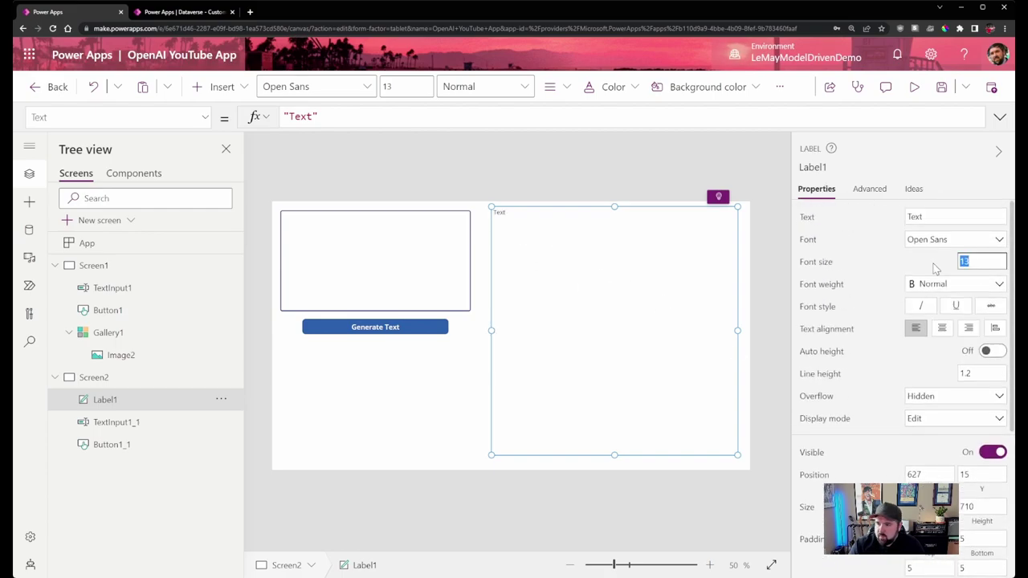
pyautogui.write('25')
pyautogui.click(643, 185)
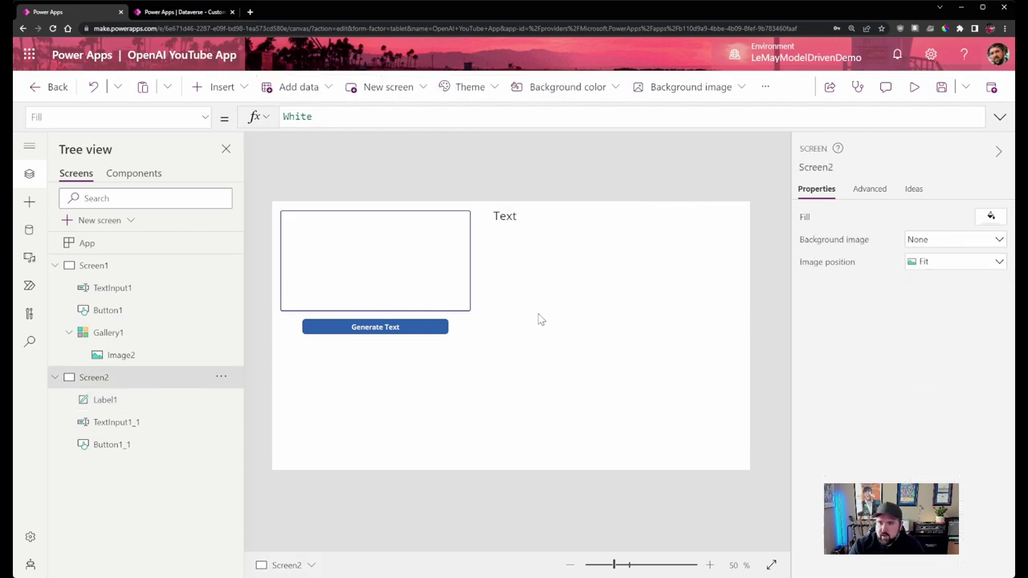
pyautogui.click(580, 335)
# Remove the ClearCollect image generation call from the Generate Text button's OnSelect formula, keeping the Reset(TextInput1_1) line.
pyautogui.click(360, 326)
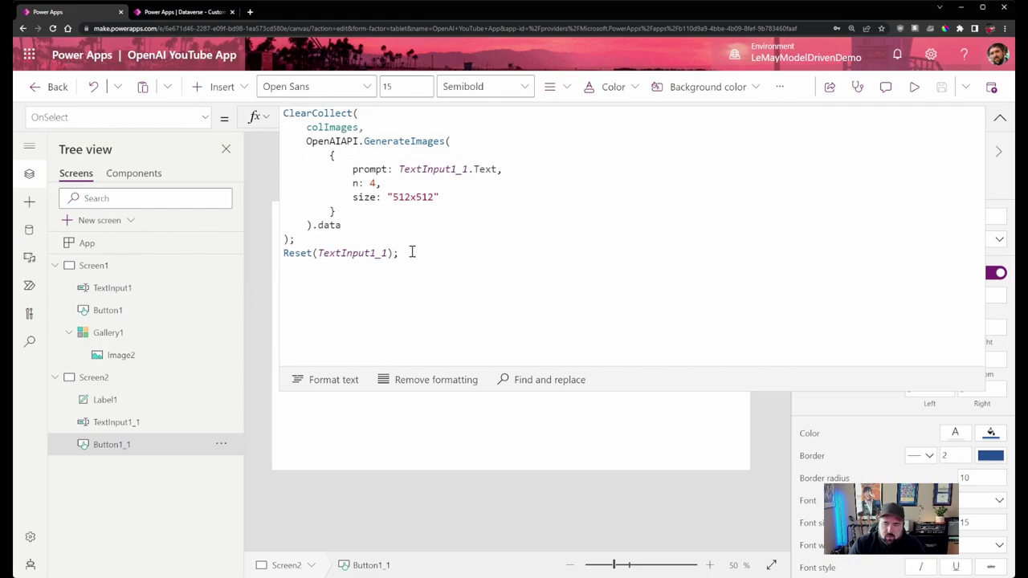
pyautogui.moveTo(343, 243); pyautogui.dragTo(284, 112)
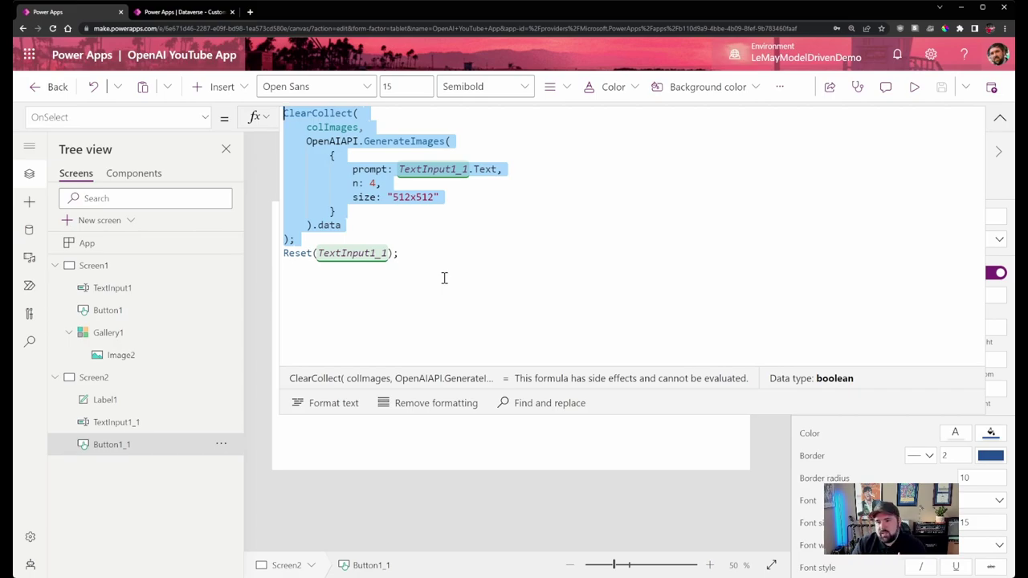
pyautogui.moveTo(347, 182); pyautogui.dragTo(383, 182)
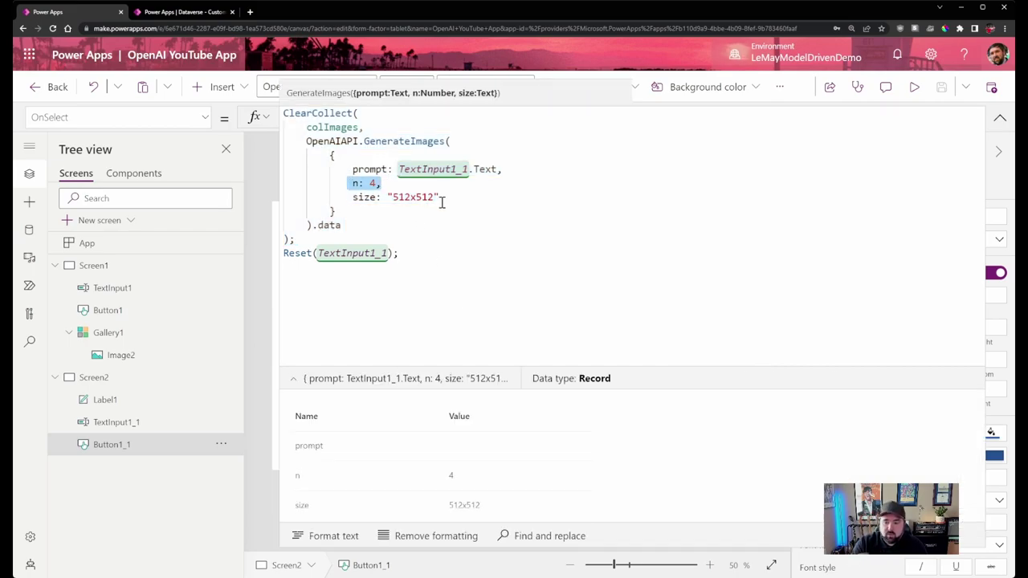
pyautogui.click(441, 203)
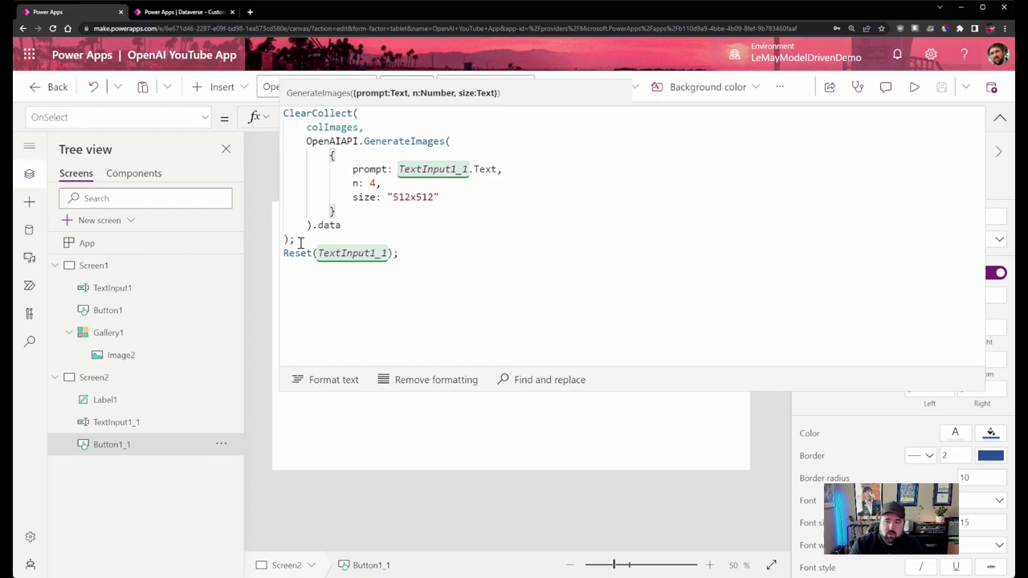
pyautogui.moveTo(308, 243); pyautogui.dragTo(275, 133)
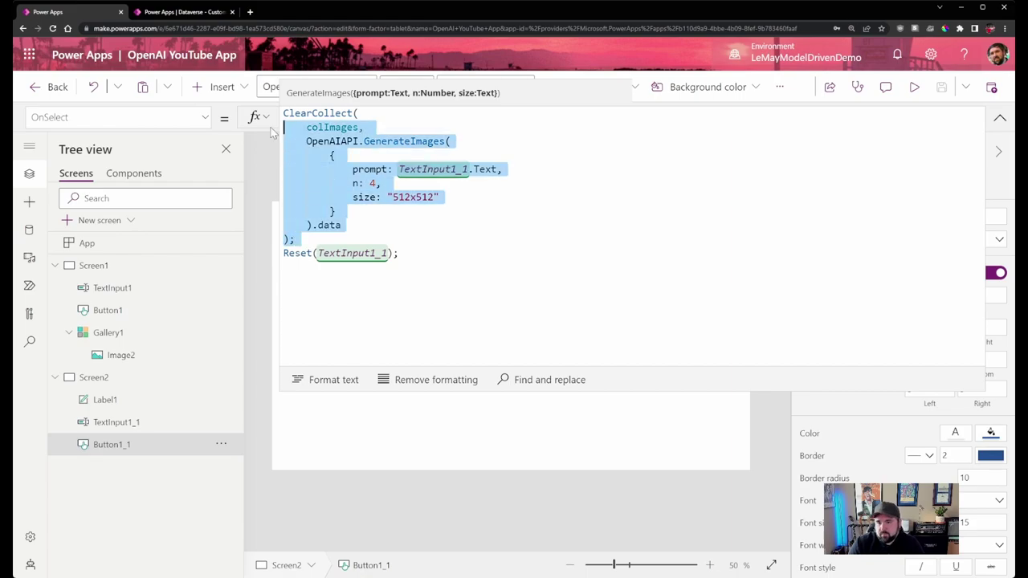
pyautogui.press('Delete')
pyautogui.press('BackSpace')
pyautogui.press('BackSpace')
pyautogui.press('BackSpace')
pyautogui.press('BackSpace')
pyautogui.press('BackSpace')
pyautogui.press('BackSpace')
pyautogui.press('BackSpace')
pyautogui.press('BackSpace')
pyautogui.press('BackSpace')
pyautogui.press('BackSpace')
pyautogui.press('BackSpace')
pyautogui.press('BackSpace')
pyautogui.press('BackSpace')
pyautogui.press('BackSpace')
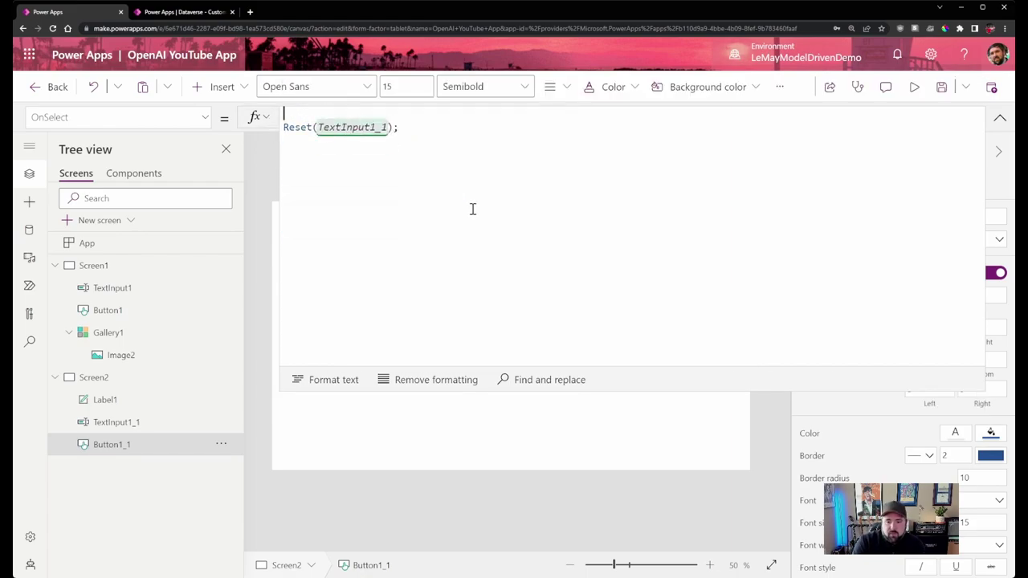
# Begin an OpenAIAPI.TextCompletion call above the Reset line, with TextInput1_1.Text as the prompt, followed by the model parameter name.
pyautogui.write('Open')
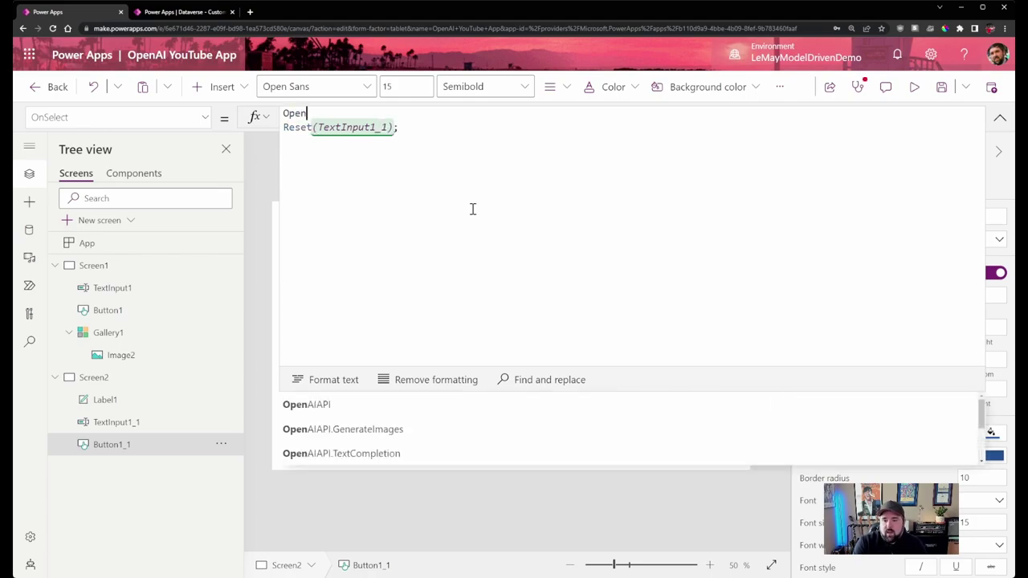
pyautogui.scroll(-1, 376, 432)
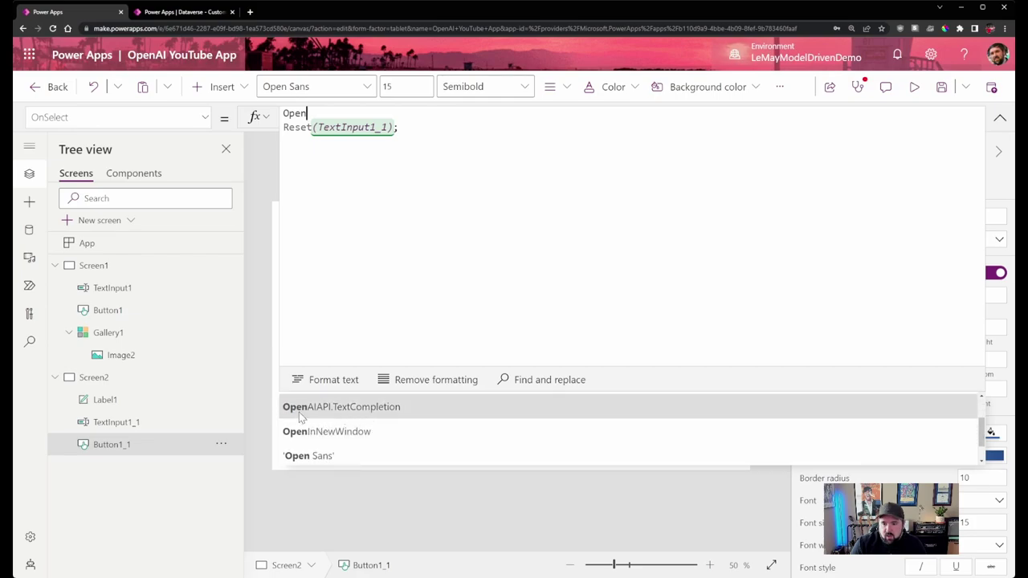
pyautogui.click(351, 407)
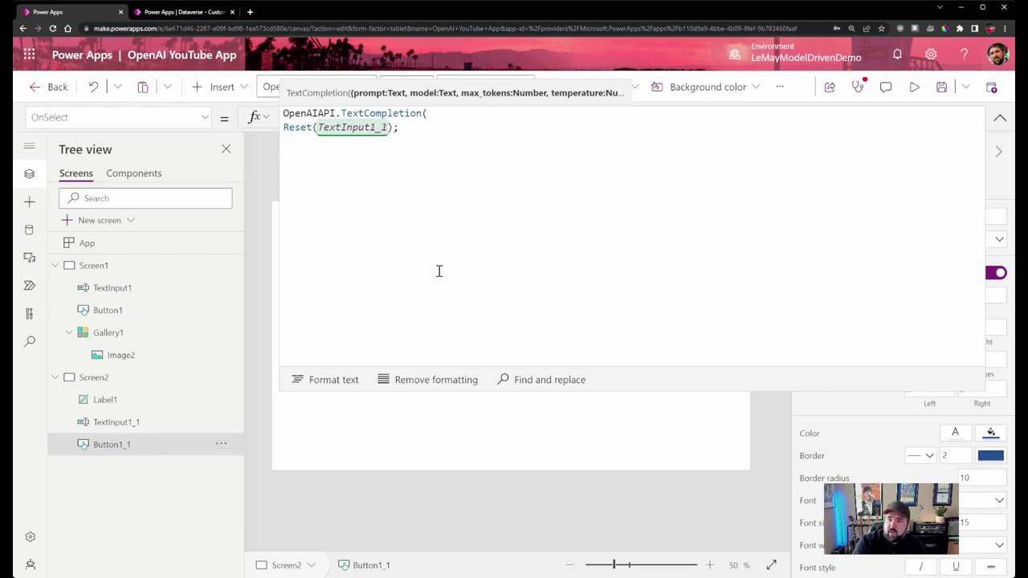
pyautogui.write('{prom')
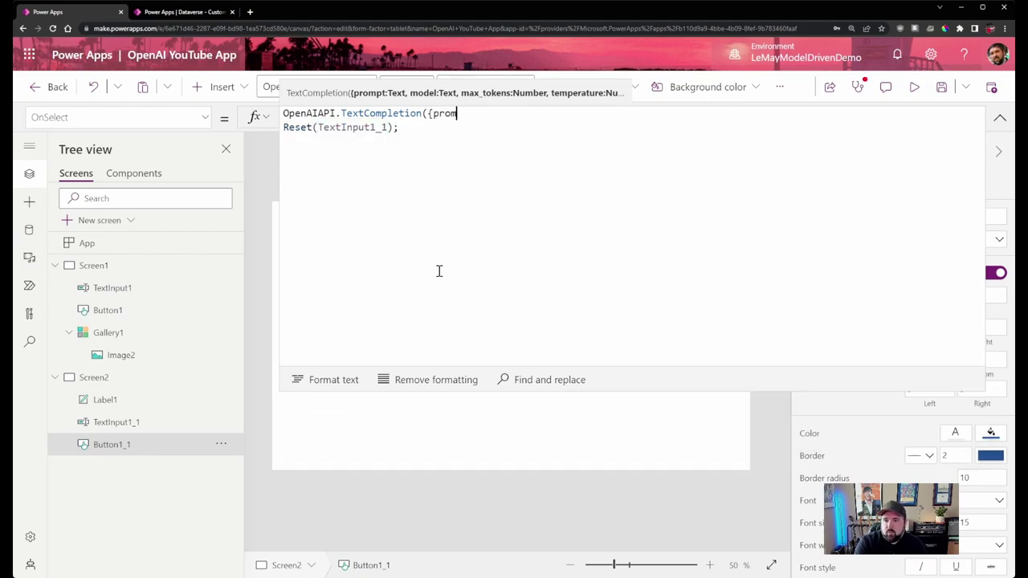
pyautogui.write('pt:')
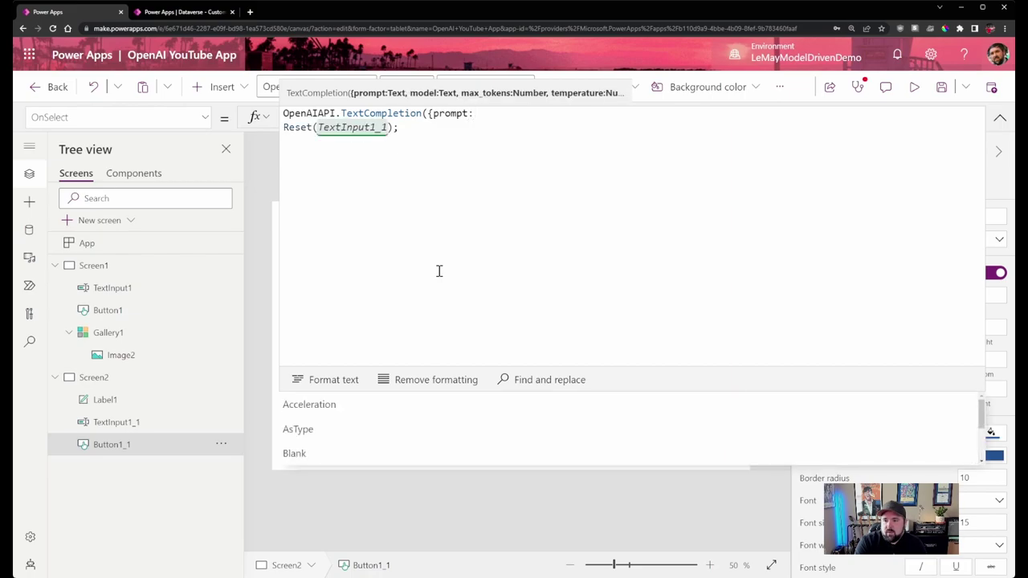
pyautogui.write(' TextInput1_1')
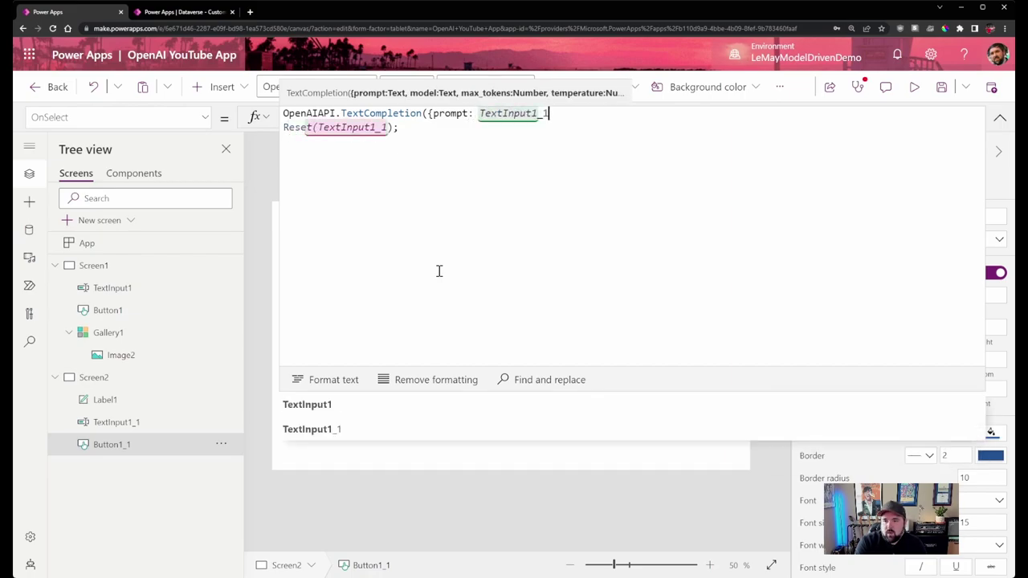
pyautogui.write('.Text, model:')
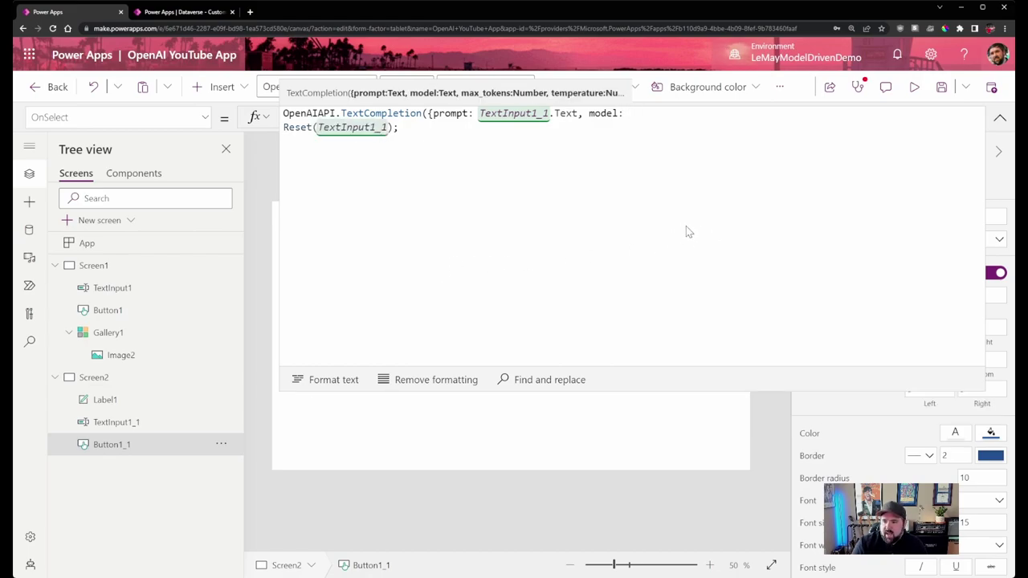
# Give the call's model parameter the quoted value "text-davinci-003".
pyautogui.write('text-davinci-003')
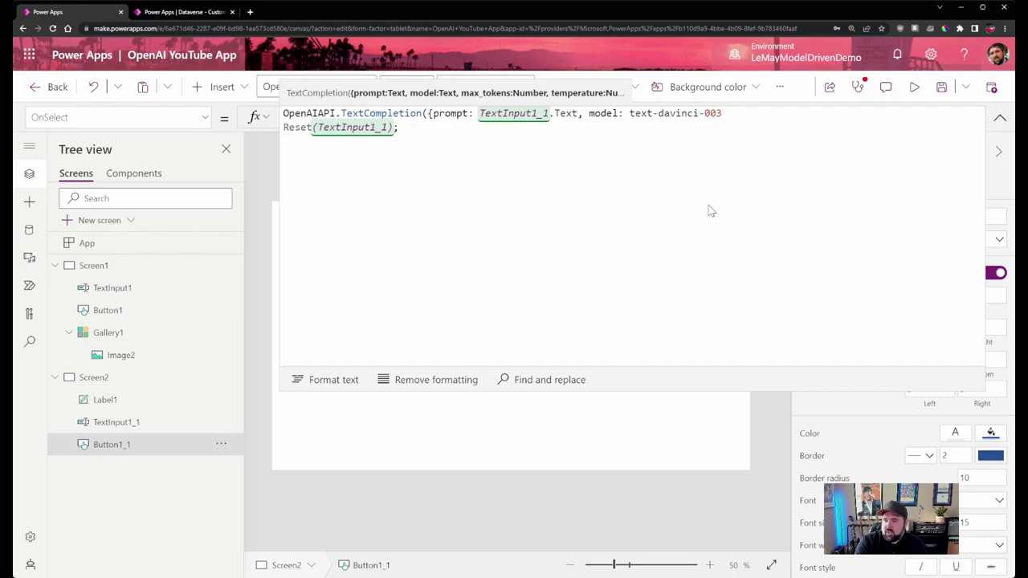
pyautogui.write('"')
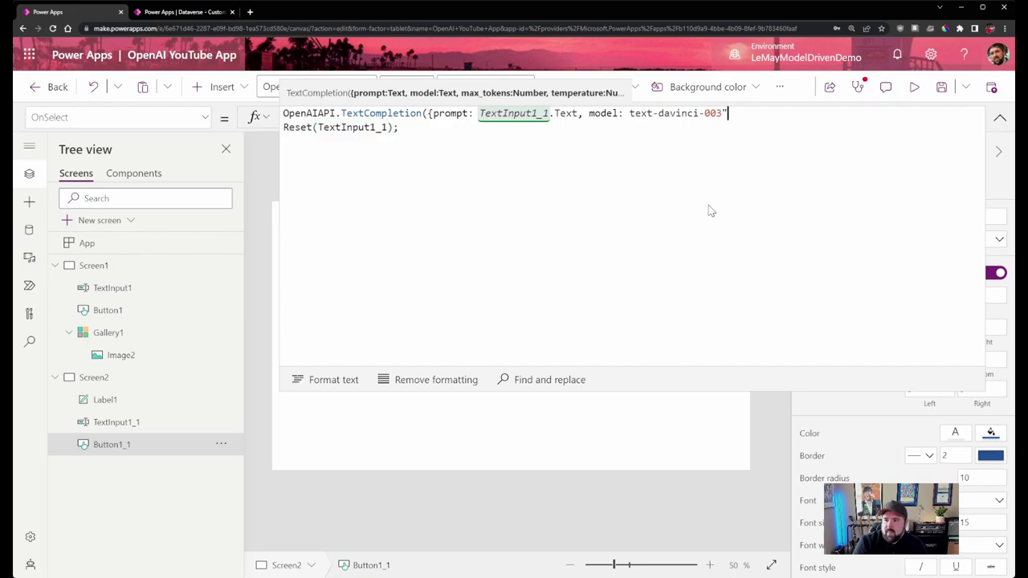
pyautogui.press('Left')
pyautogui.press('Left')
pyautogui.press('Left')
pyautogui.press('Left')
pyautogui.press('Left')
pyautogui.write('"')
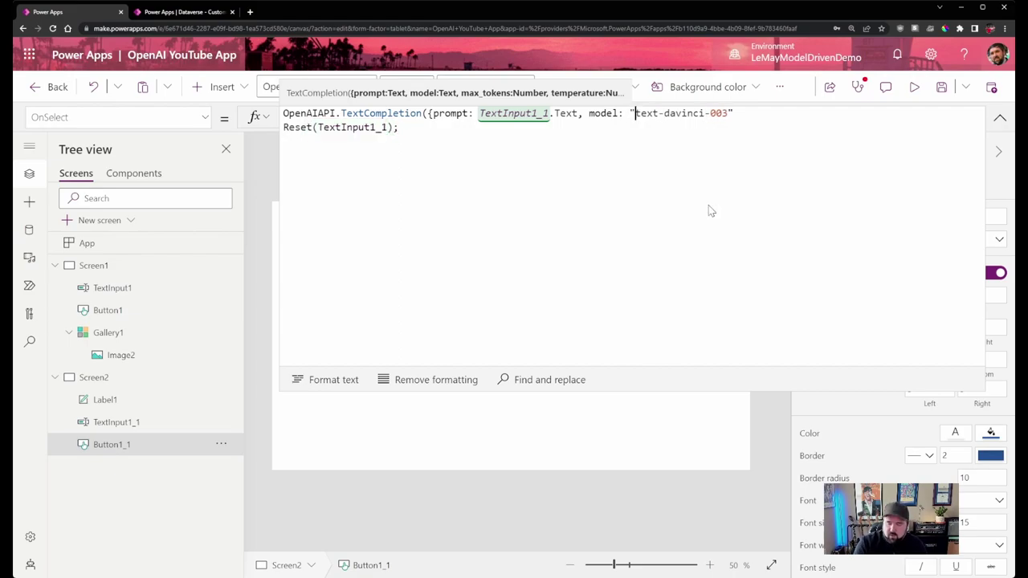
pyautogui.press('Right')
pyautogui.press('Right')
pyautogui.press('Right')
pyautogui.press('Right')
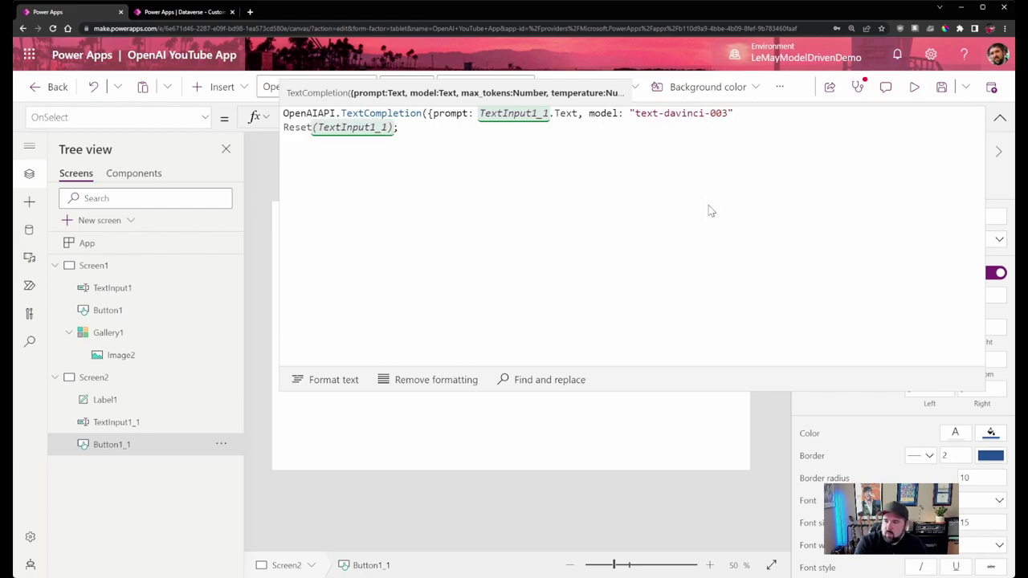
# Add max_tokens: 7 and temperature: 0 to the TextCompletion call and close its record and parentheses.
pyautogui.write(', ')
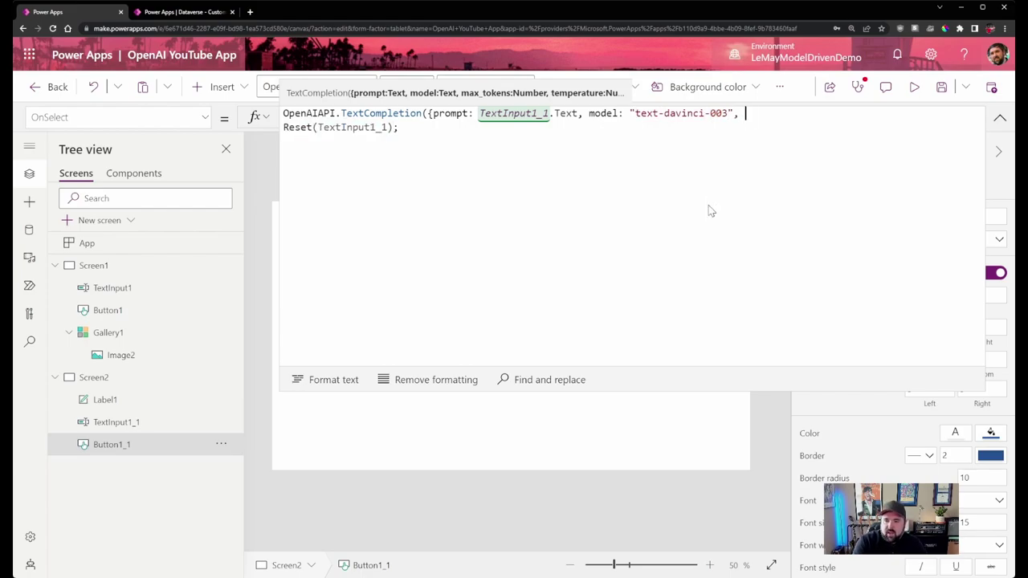
pyautogui.write('max_tokens: 7')
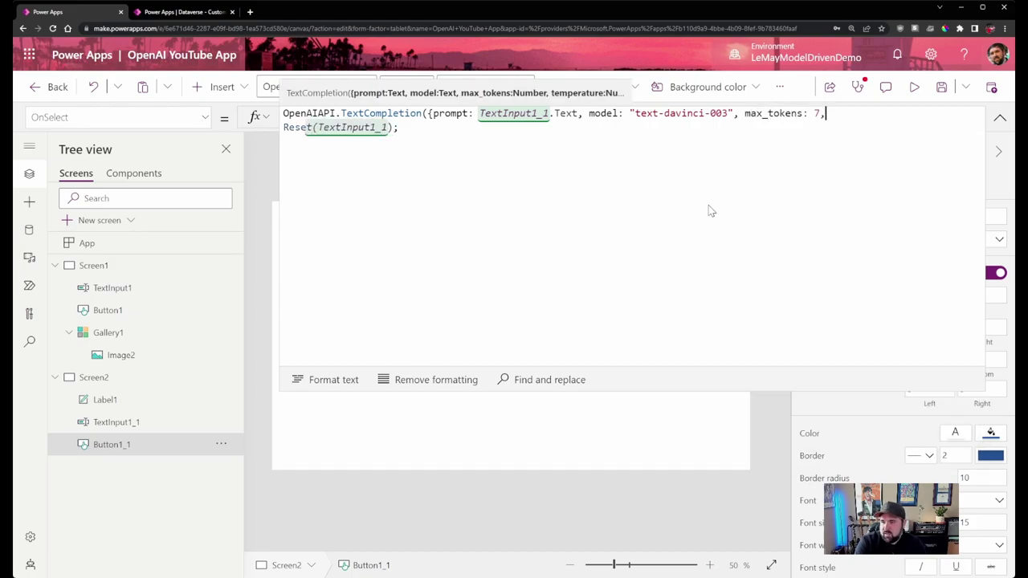
pyautogui.write(',')
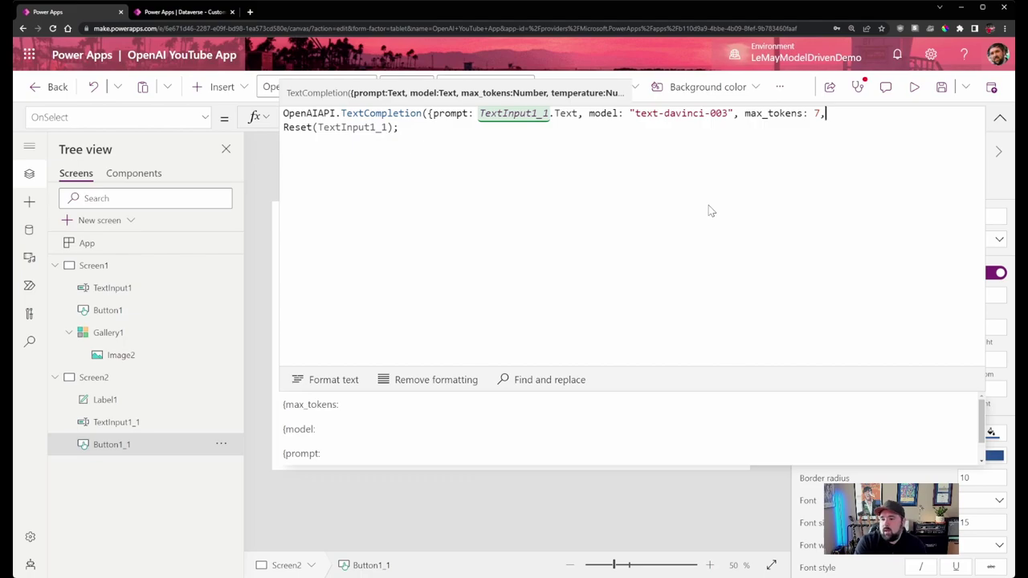
pyautogui.write('temperator')
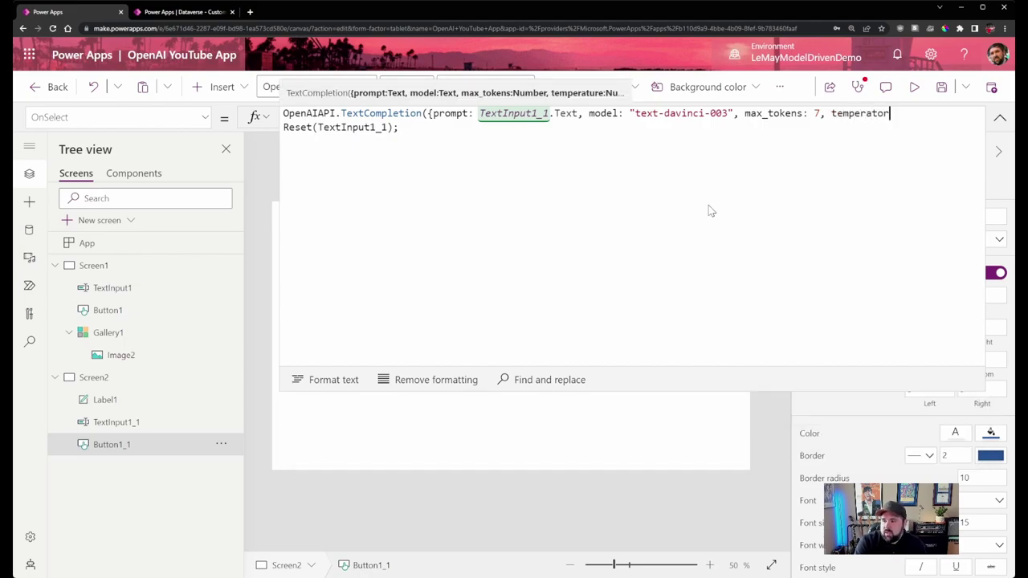
pyautogui.press('BackSpace')
pyautogui.press('BackSpace')
pyautogui.write('ure: ')
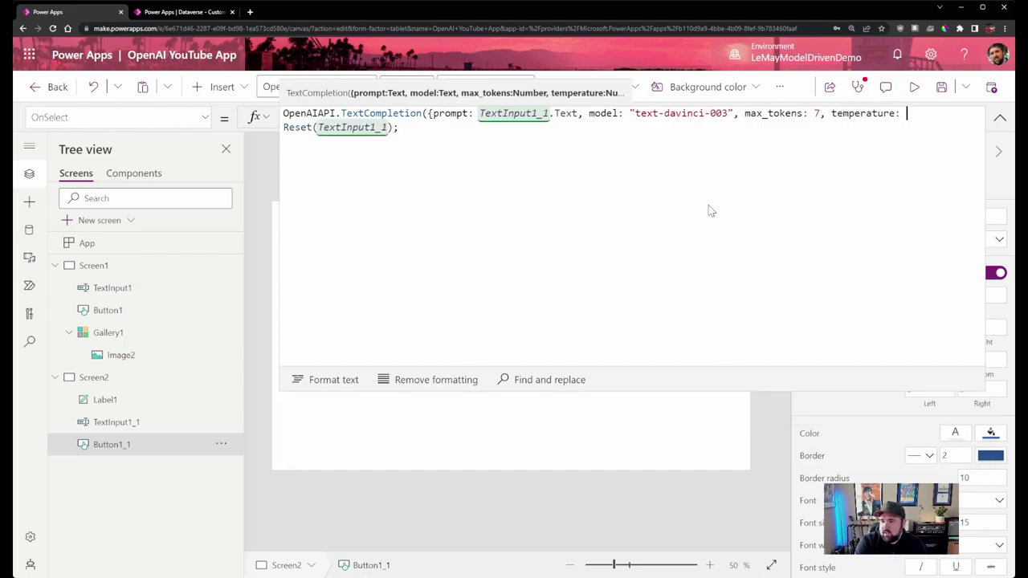
pyautogui.write('0})')
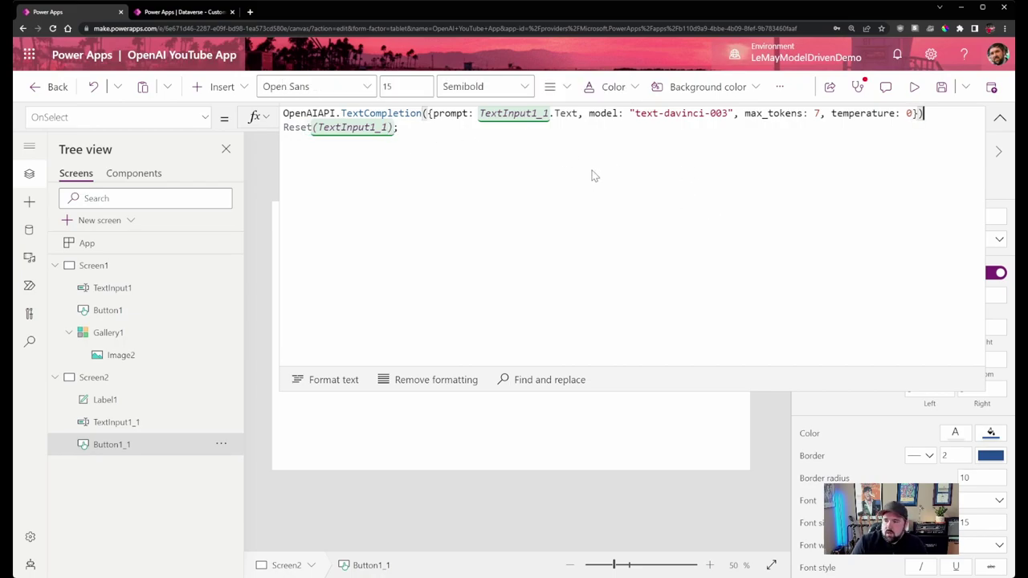
# Begin a Set(varResponse, ...) formula around the TextCompletion call, add blank lines before Reset, and append a dot to access the response's properties.
pyautogui.press('Return')
pyautogui.press('Return')
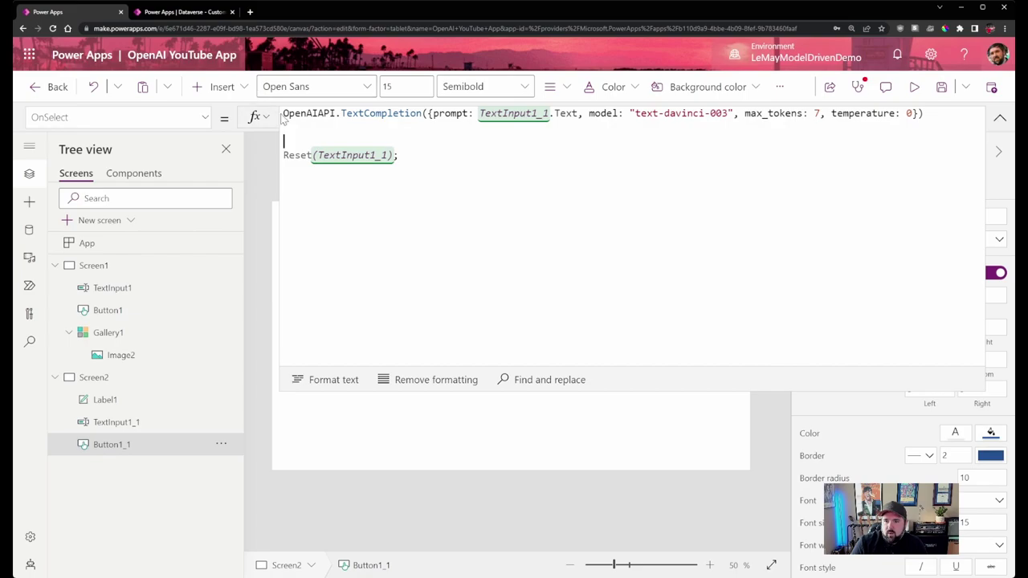
pyautogui.write('Set(')
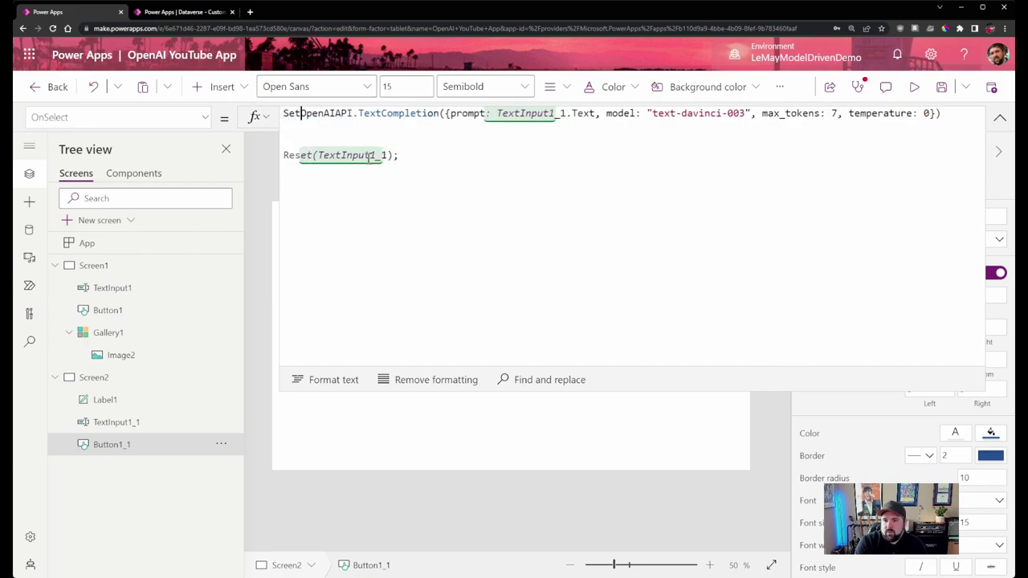
pyautogui.write('varResponse, ')
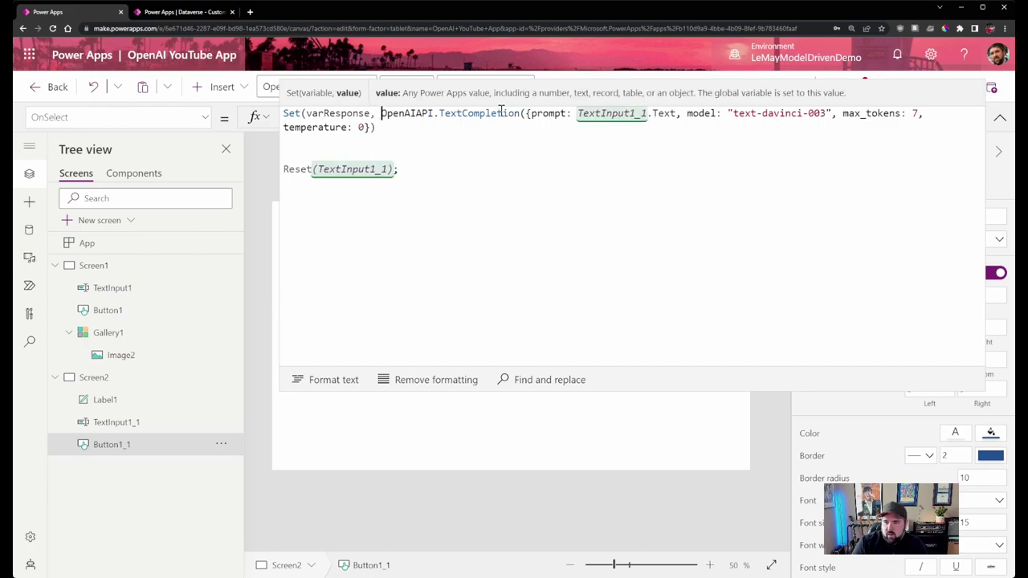
pyautogui.write(')')
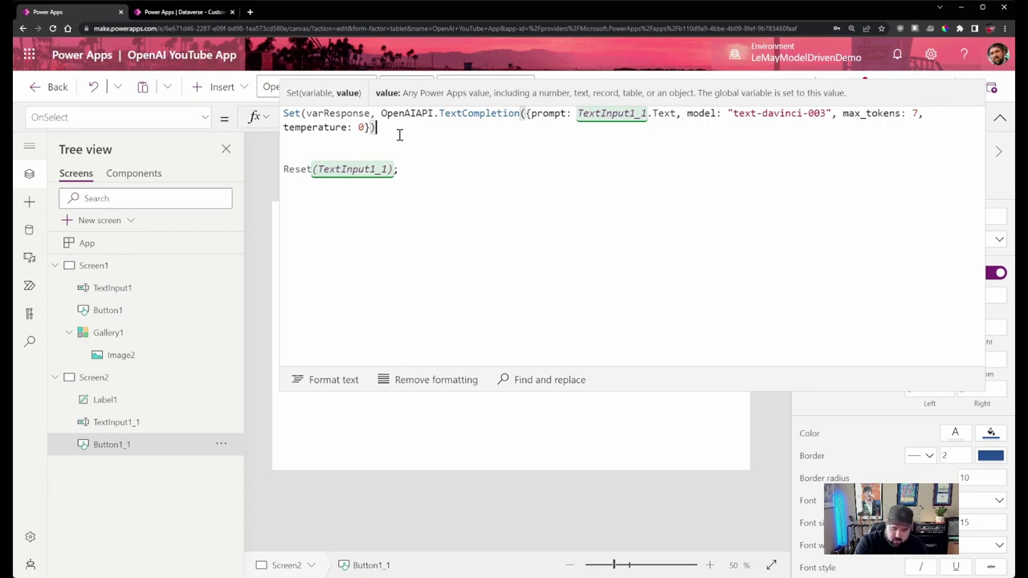
pyautogui.write('.')
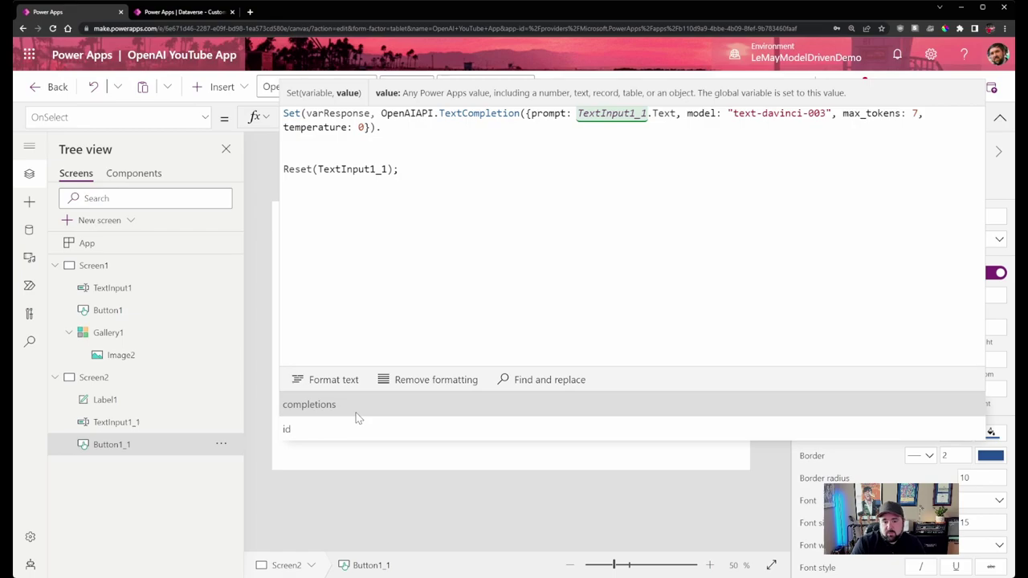
# Switch to the custom connector editor and open its Test page at the TextCompletion operation.
pyautogui.click(186, 17)
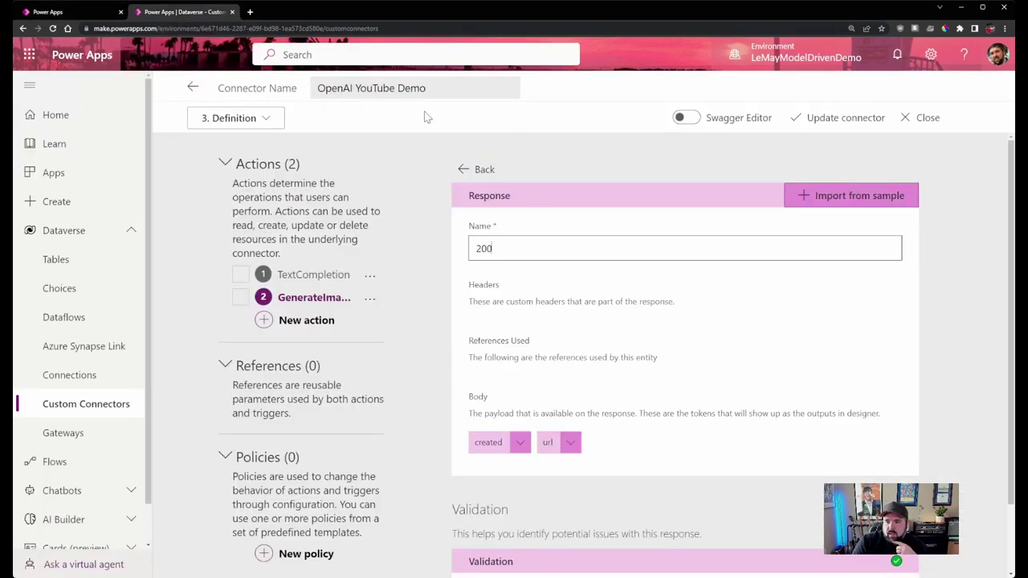
pyautogui.click(233, 118)
pyautogui.click(231, 241)
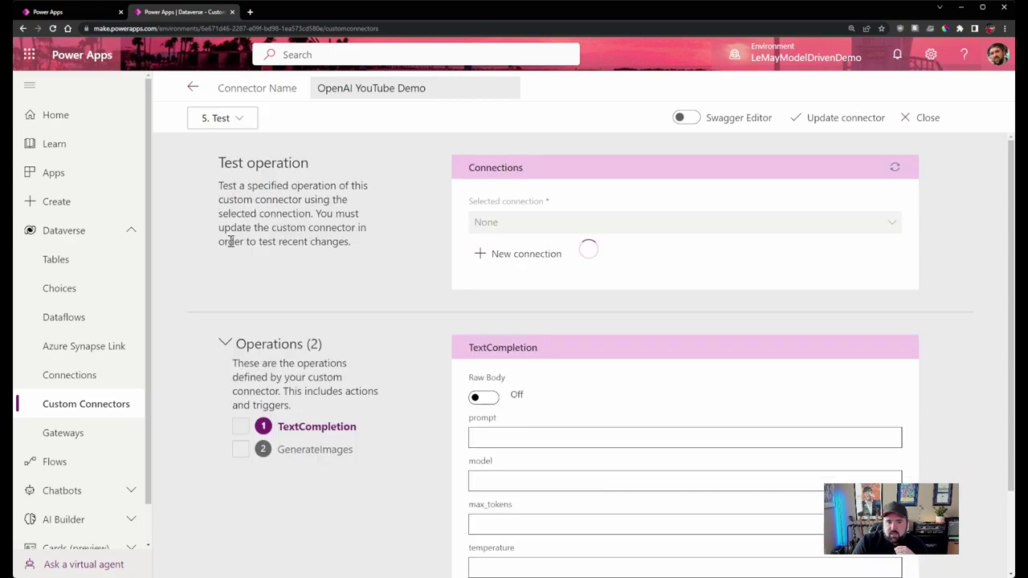
pyautogui.scroll(-1, 394, 277)
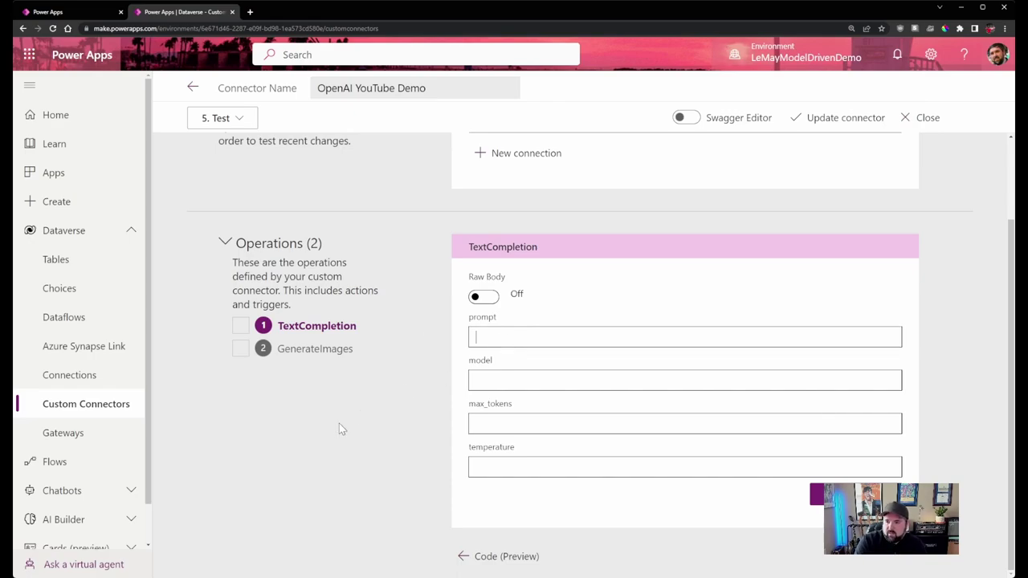
# Test the TextCompletion operation with prompt "Tell me something about Shakespeare", model text-davinci-003, max_tokens 7 and temperature 0.
pyautogui.write('Tell me something about Shakespeare')
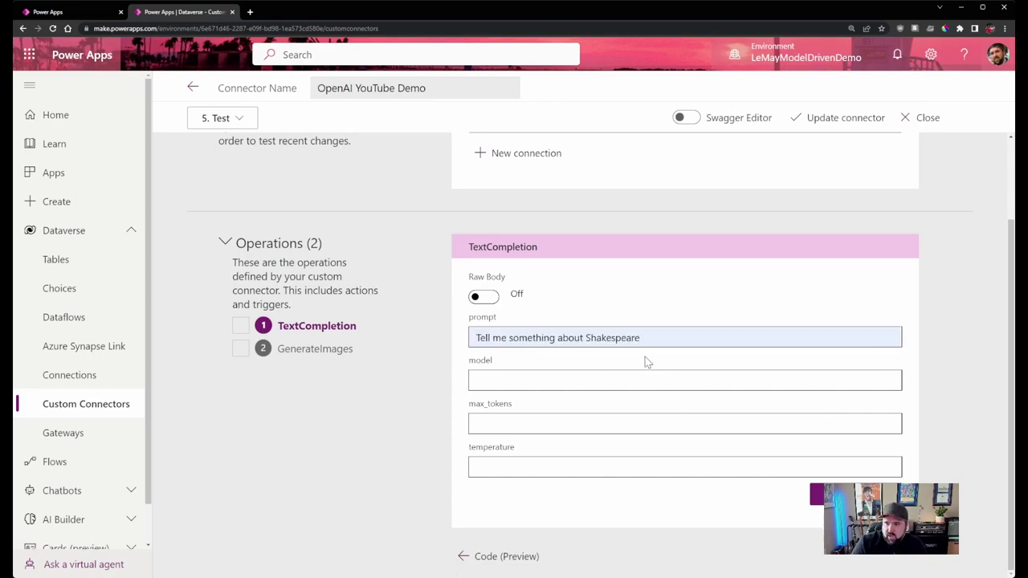
pyautogui.click(589, 377)
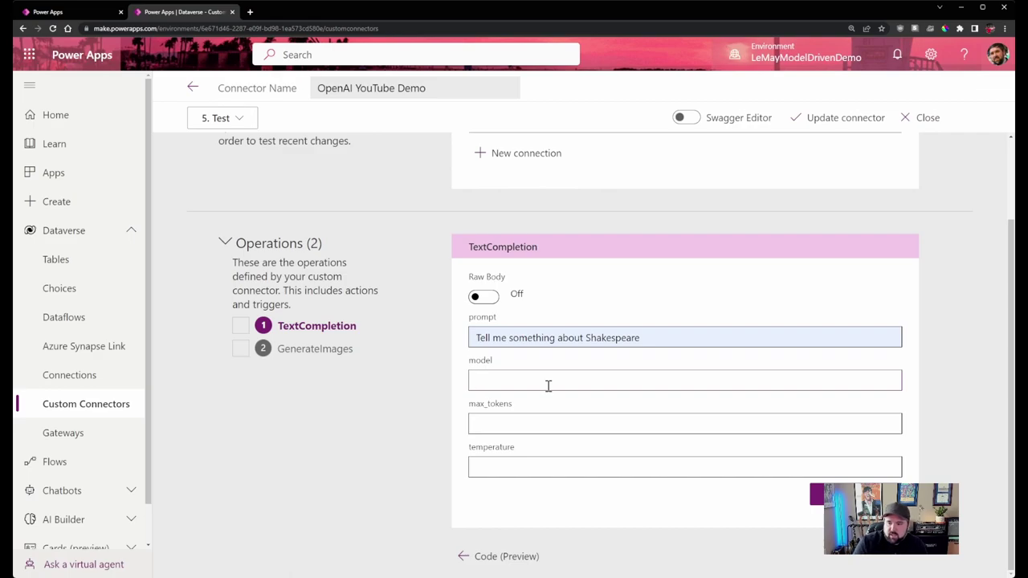
pyautogui.write('text-davinci-003')
pyautogui.click(483, 423)
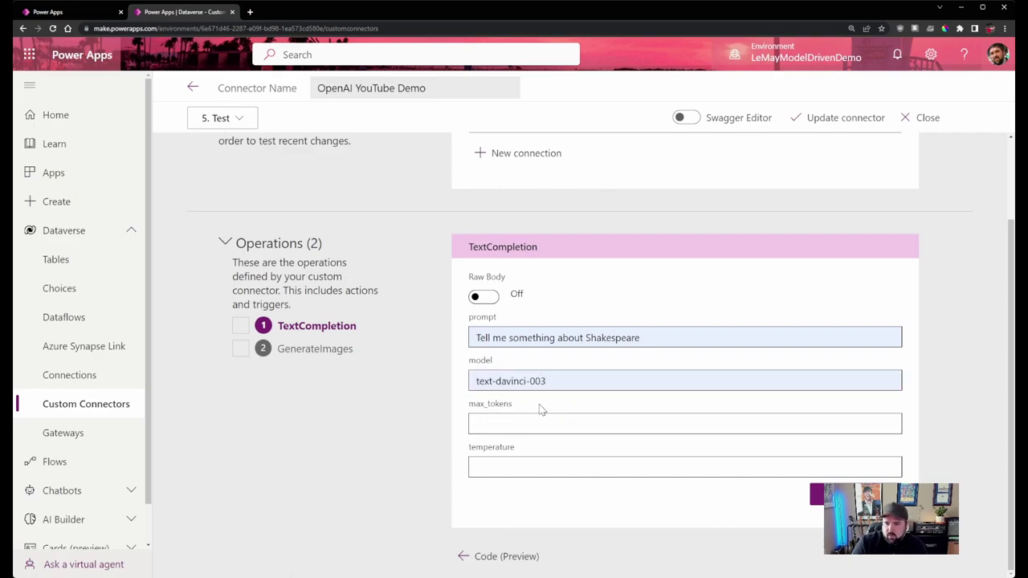
pyautogui.write('7')
pyautogui.click(522, 470)
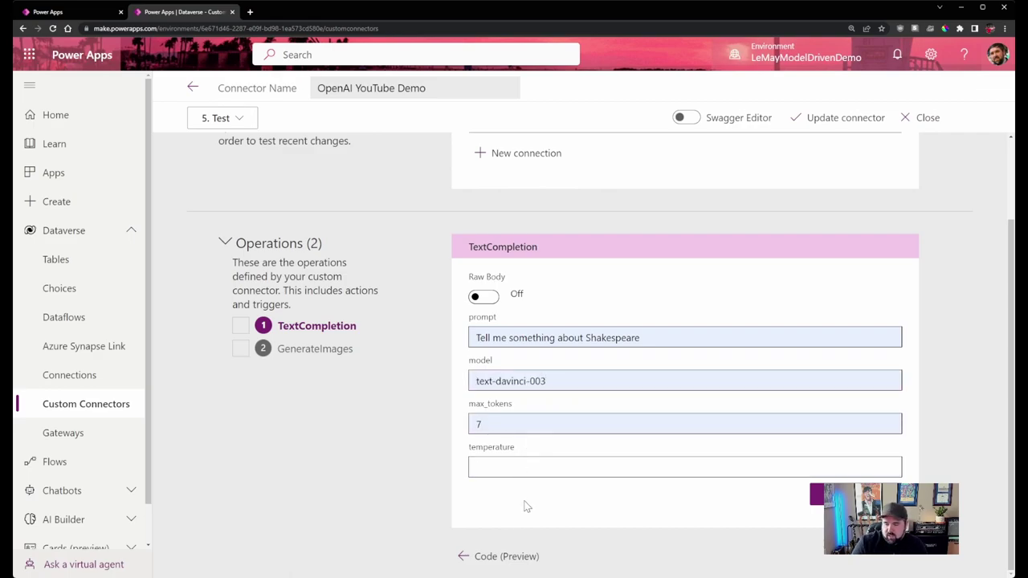
pyautogui.write('0')
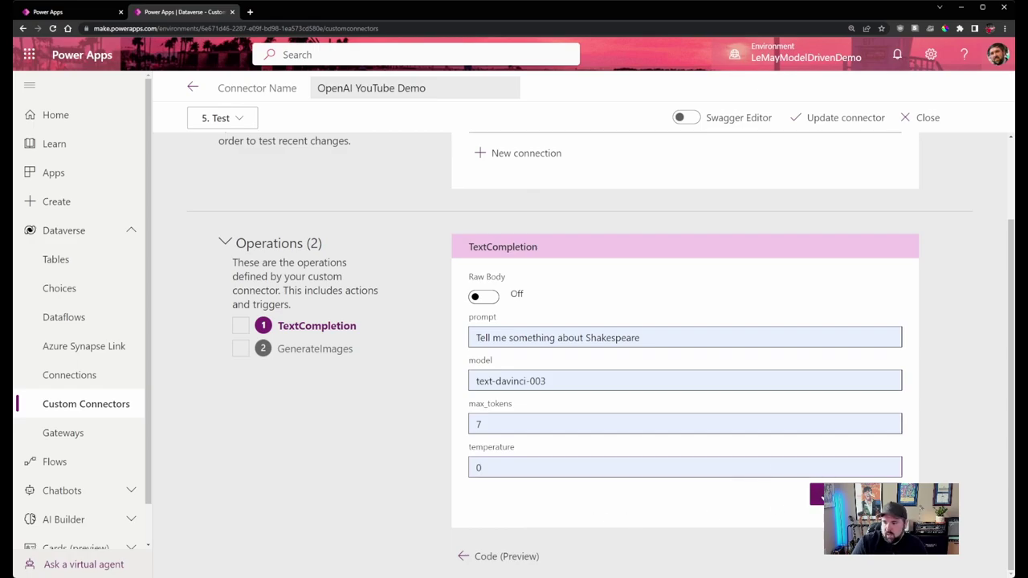
pyautogui.click(827, 495)
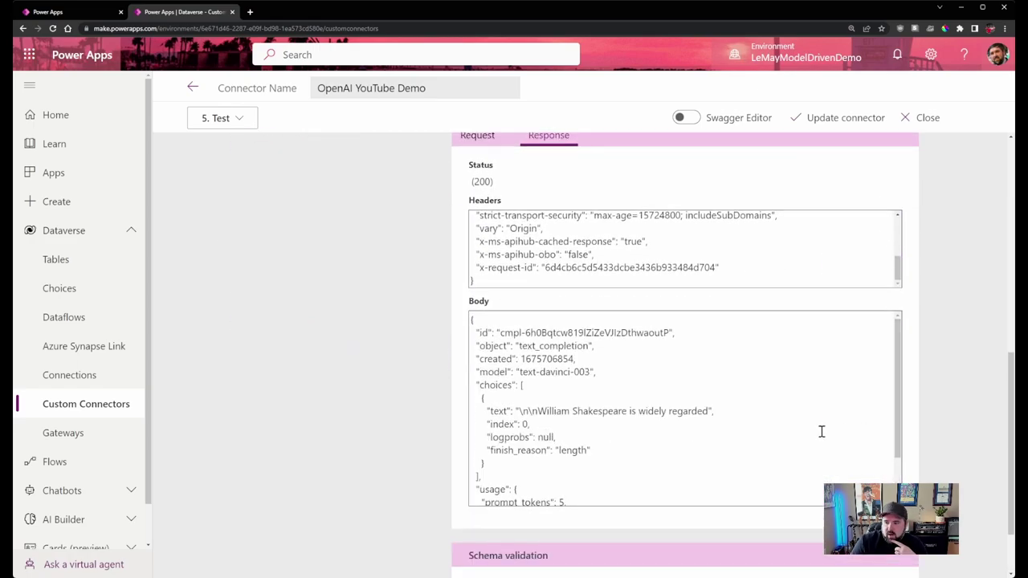
# Examine the test response body, including its choices and usage sections, and compare its fields with the properties suggested in the app formula.
pyautogui.scroll(-3, 548, 426)
pyautogui.scroll(3, 530, 450)
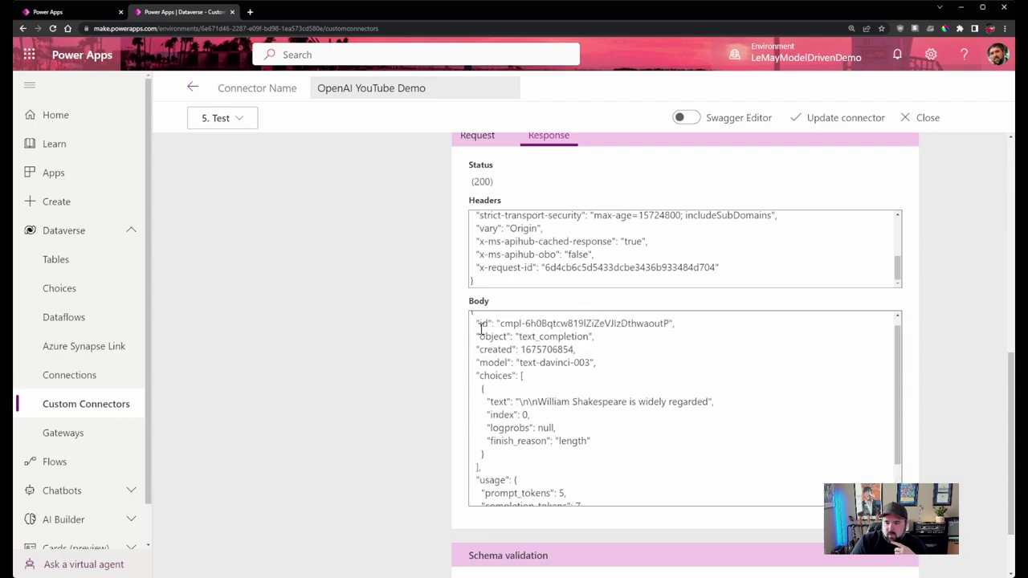
pyautogui.scroll(-2, 494, 393)
pyautogui.scroll(2, 498, 435)
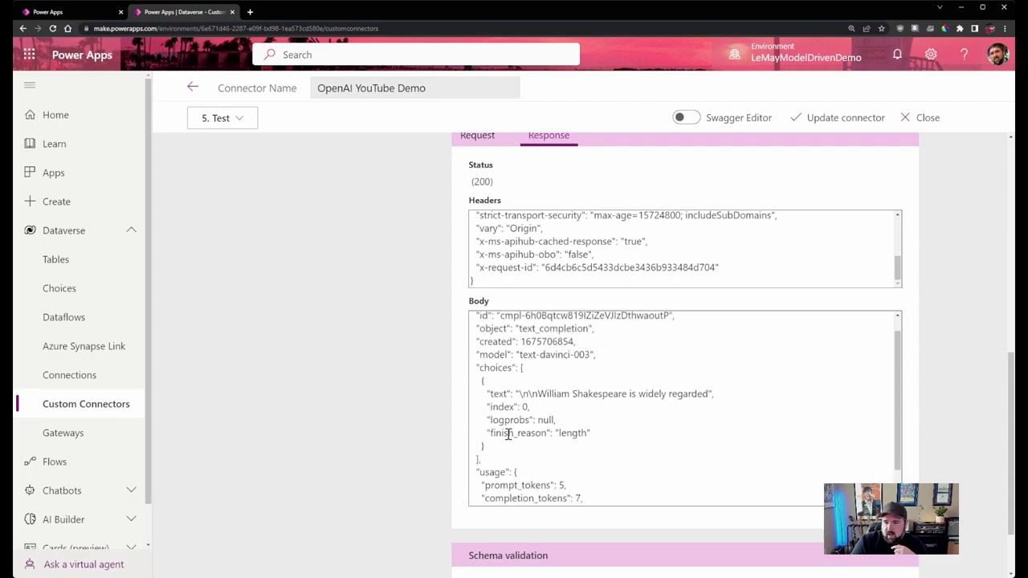
pyautogui.moveTo(484, 382); pyautogui.dragTo(511, 381)
pyautogui.scroll(-2, 482, 436)
pyautogui.doubleClick(482, 434)
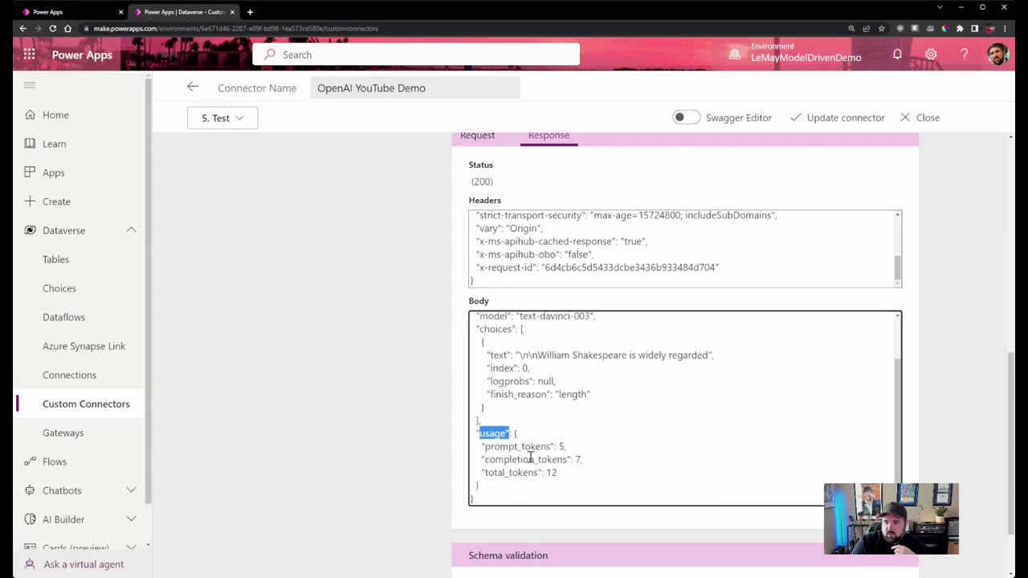
pyautogui.scroll(2, 530, 433)
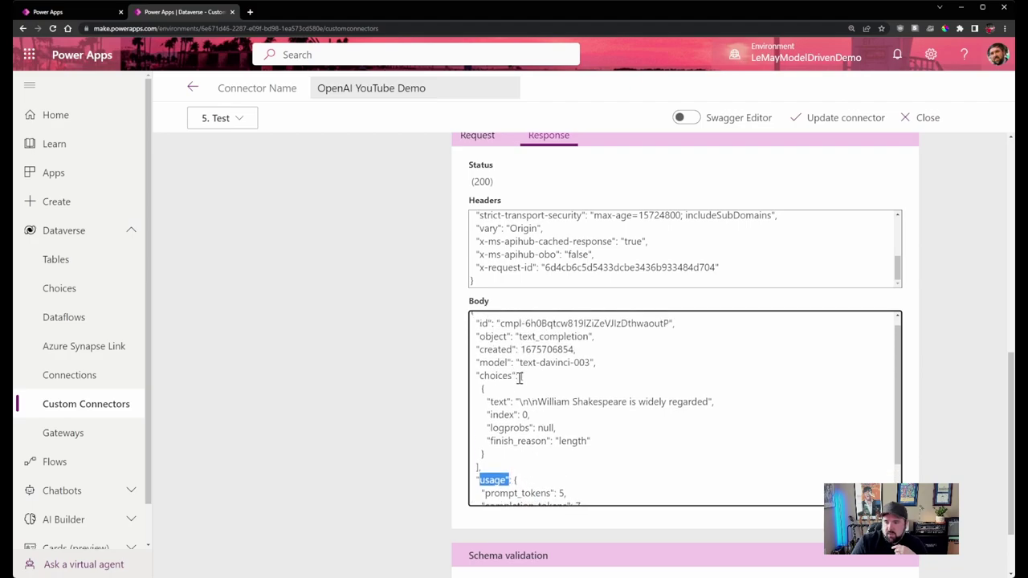
pyautogui.moveTo(521, 375); pyautogui.dragTo(485, 458)
pyautogui.scroll(1, 485, 458)
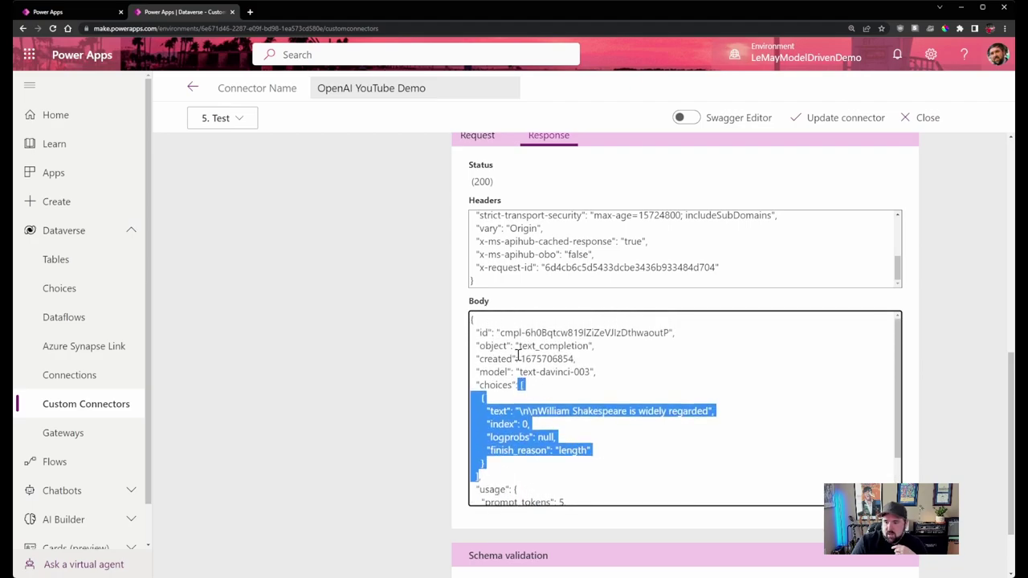
pyautogui.click(479, 333)
pyautogui.moveTo(486, 359); pyautogui.dragTo(511, 359)
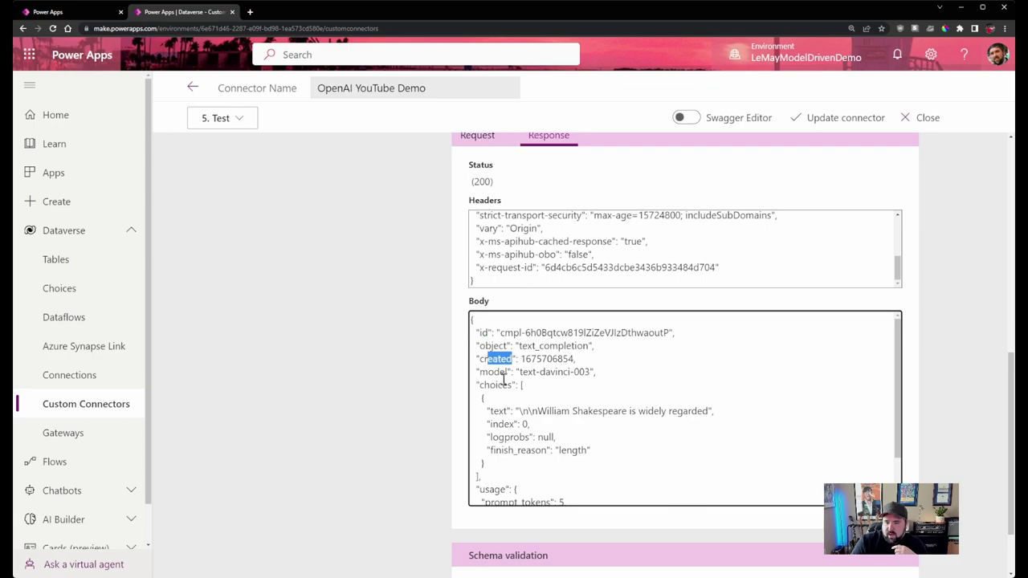
pyautogui.scroll(-2, 548, 402)
pyautogui.click(81, 11)
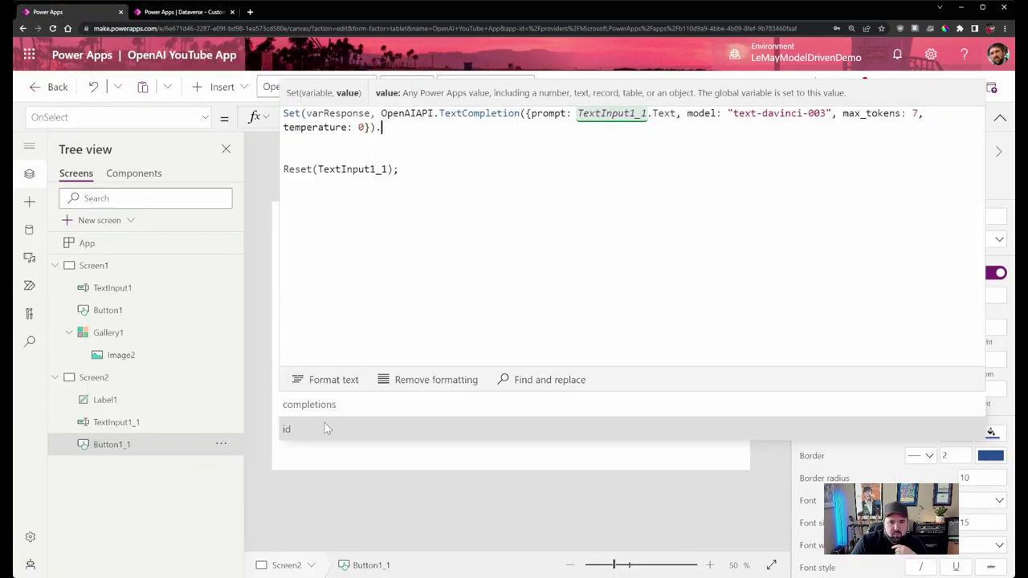
pyautogui.click(186, 18)
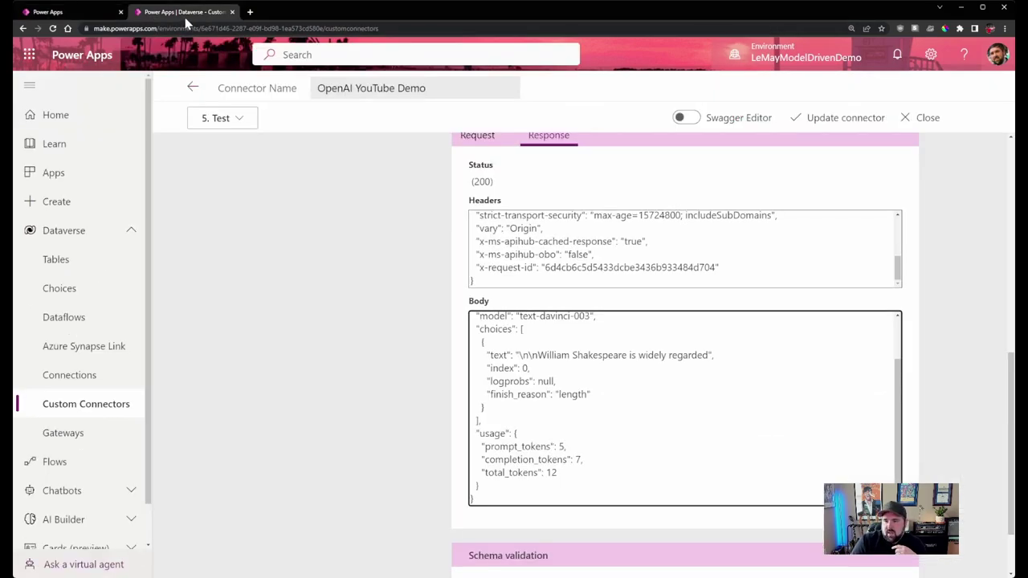
# Copy the complete JSON body of the TextCompletion test response, from the closing brace up to the opening one.
pyautogui.scroll(2, 578, 466)
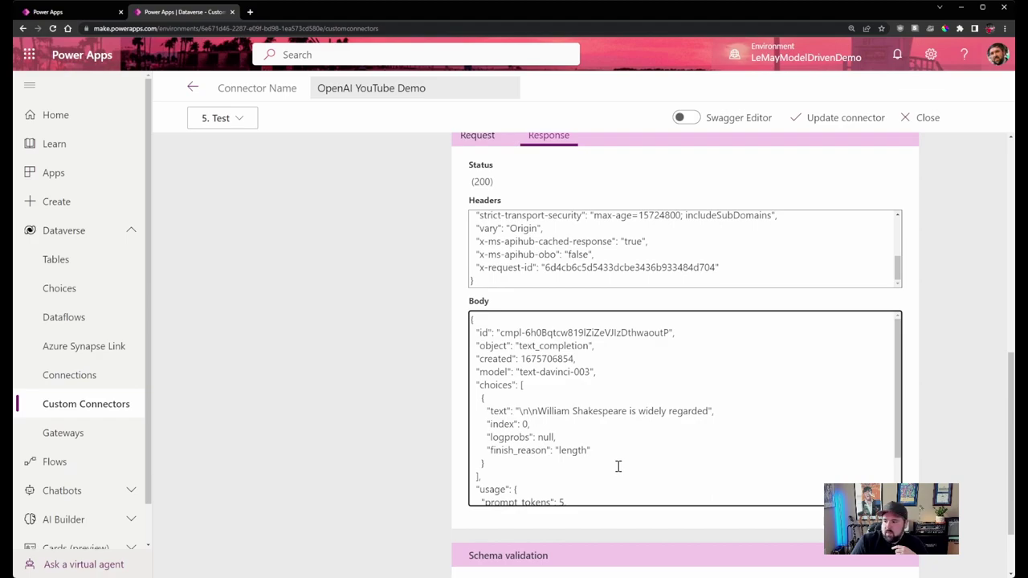
pyautogui.scroll(-2, 612, 456)
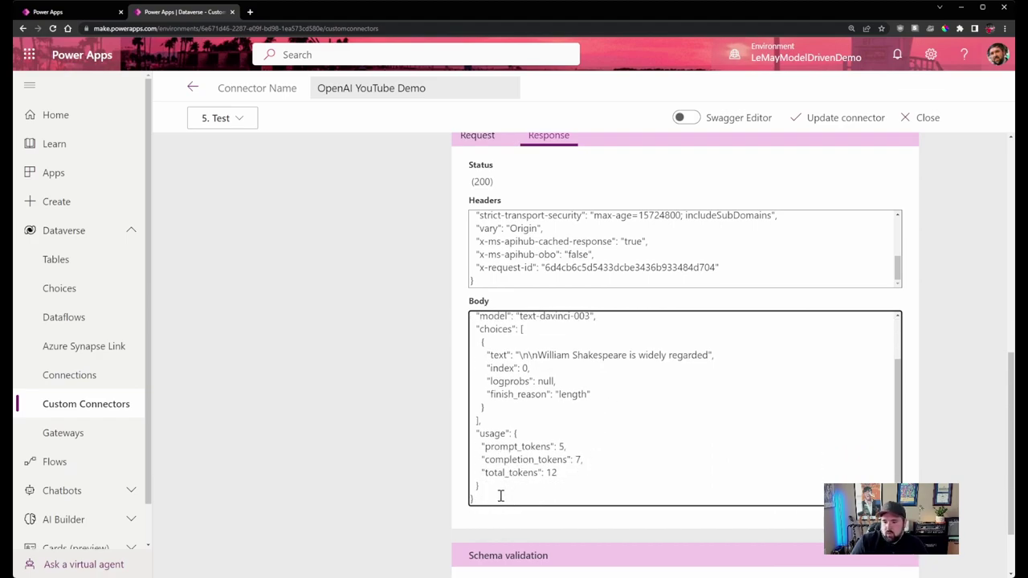
pyautogui.scroll(1, 543, 202)
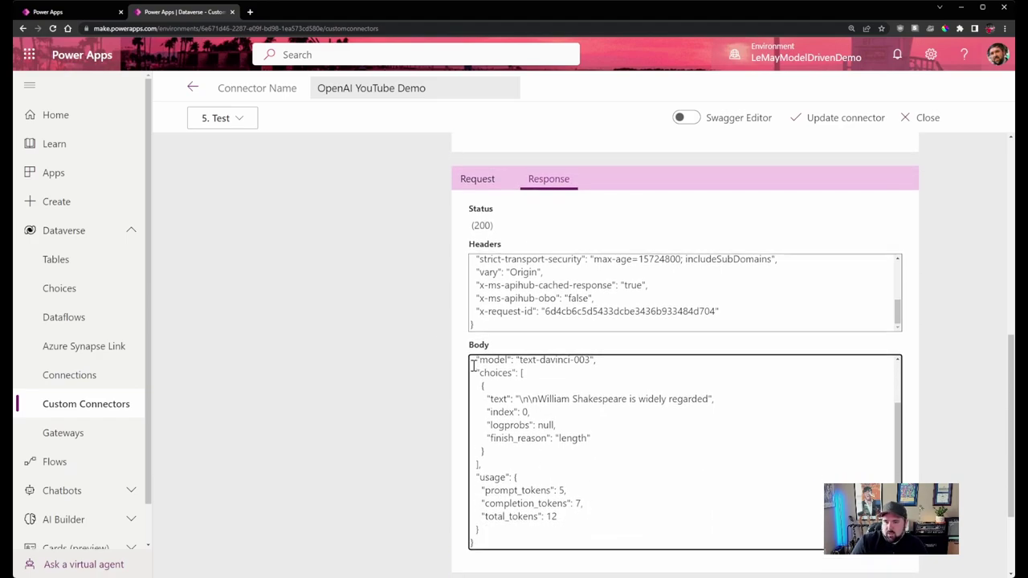
pyautogui.scroll(-1, 473, 365)
pyautogui.moveTo(517, 493); pyautogui.dragTo(473, 319)
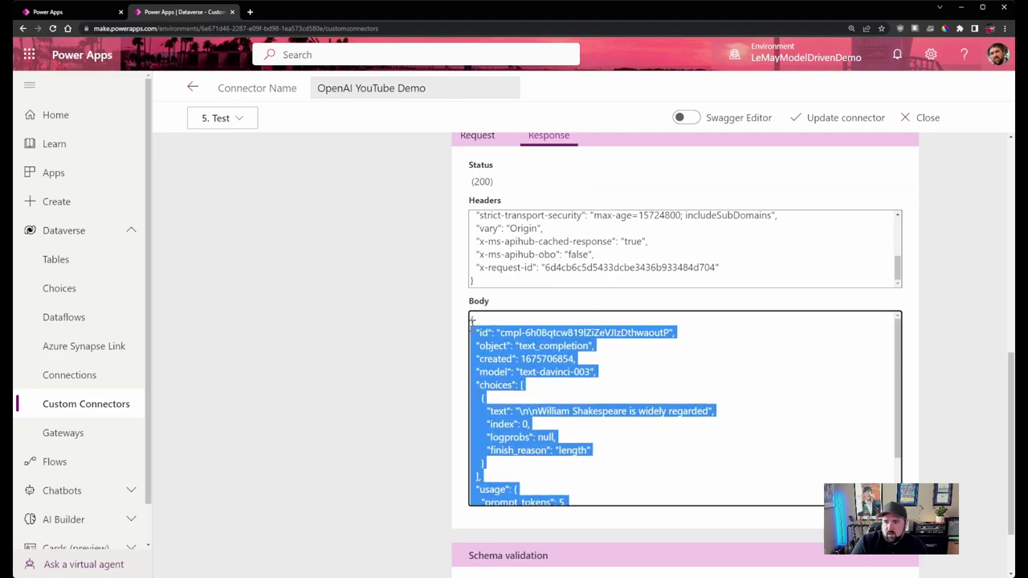
pyautogui.click(314, 293)
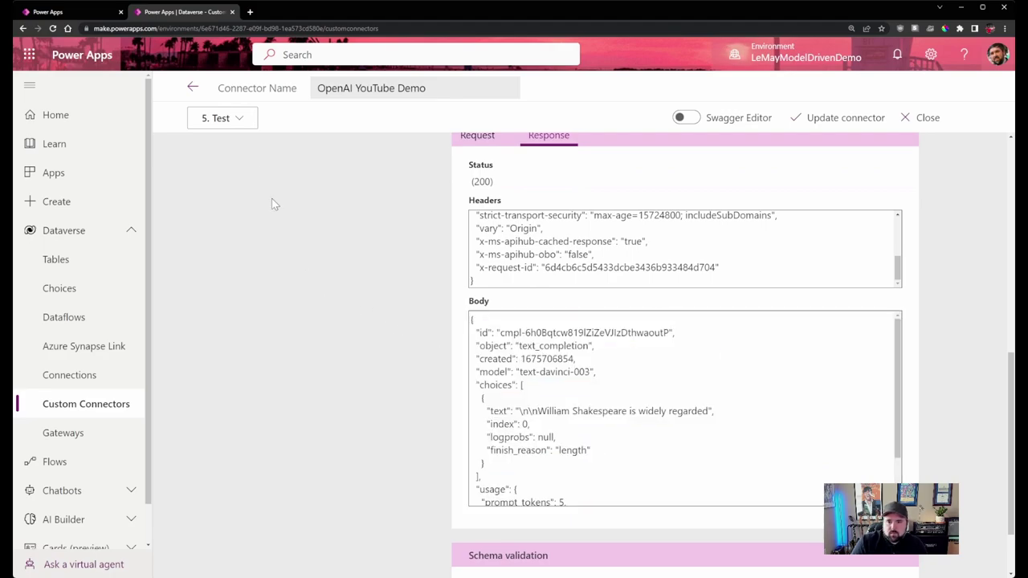
# Open the 200 "Successfully generated completions" response of the TextCompletion action in the connector's definition.
pyautogui.click(225, 118)
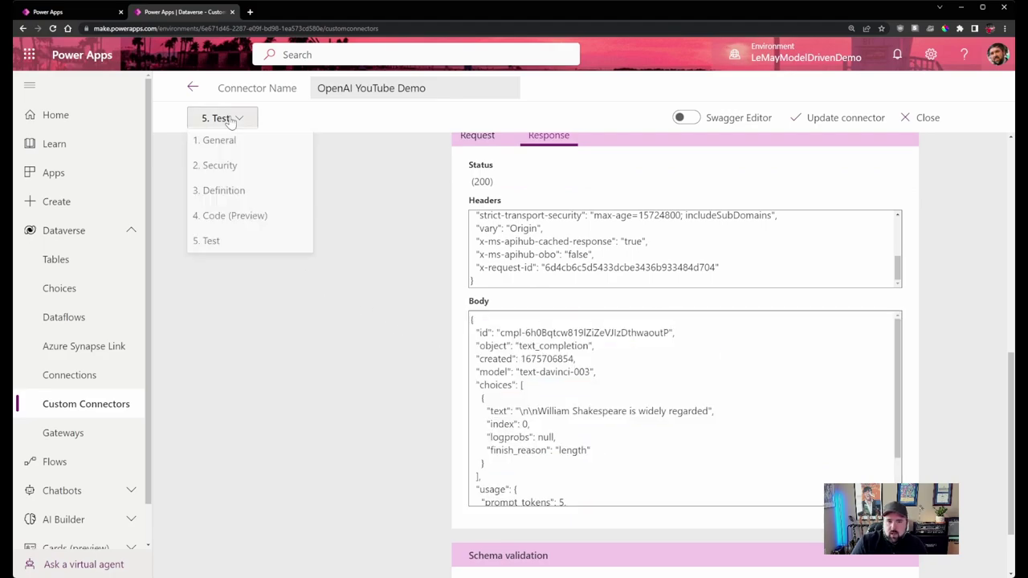
pyautogui.click(255, 196)
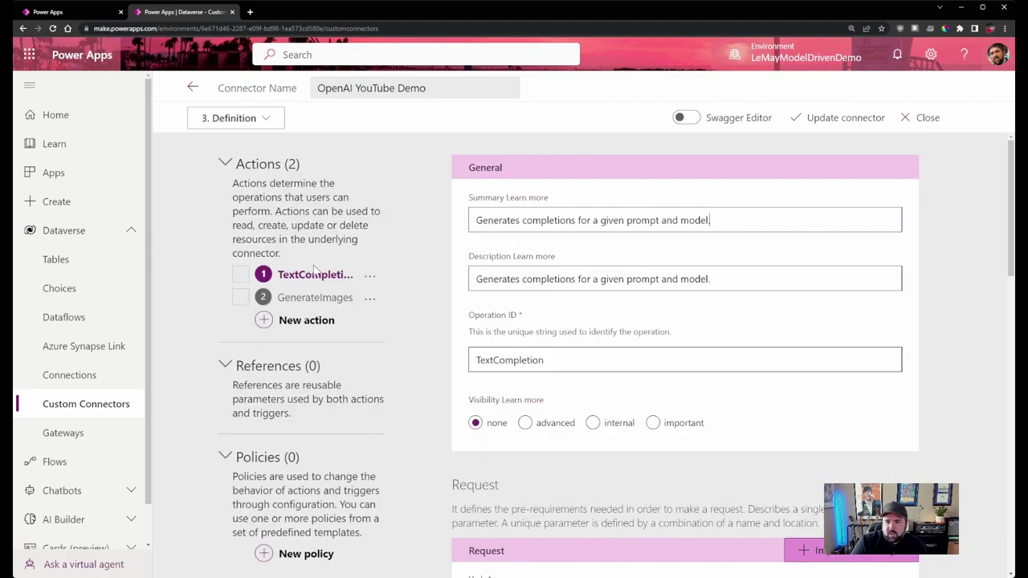
pyautogui.scroll(-5, 455, 314)
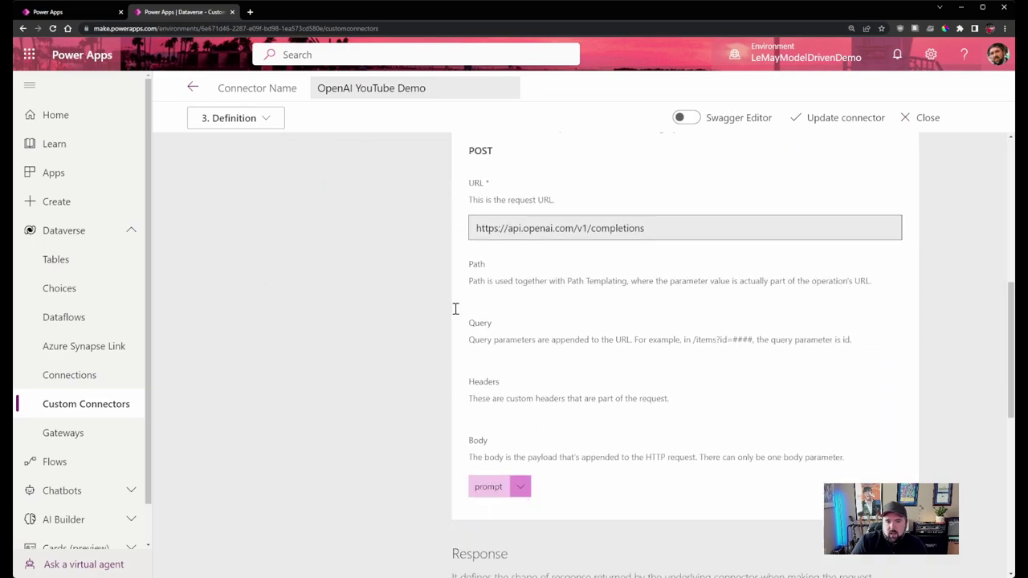
pyautogui.scroll(-5, 458, 309)
pyautogui.scroll(2, 461, 316)
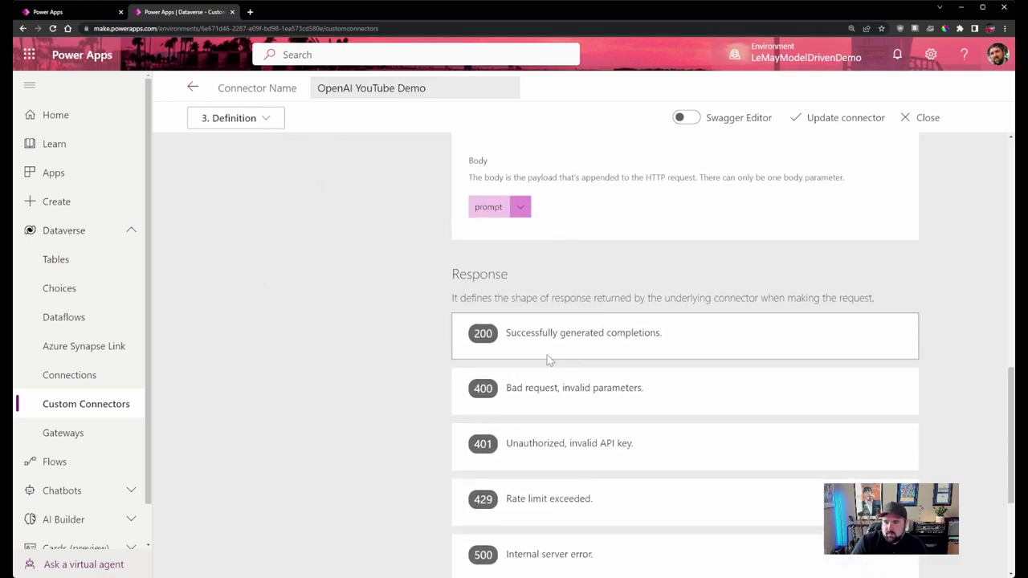
pyautogui.click(601, 343)
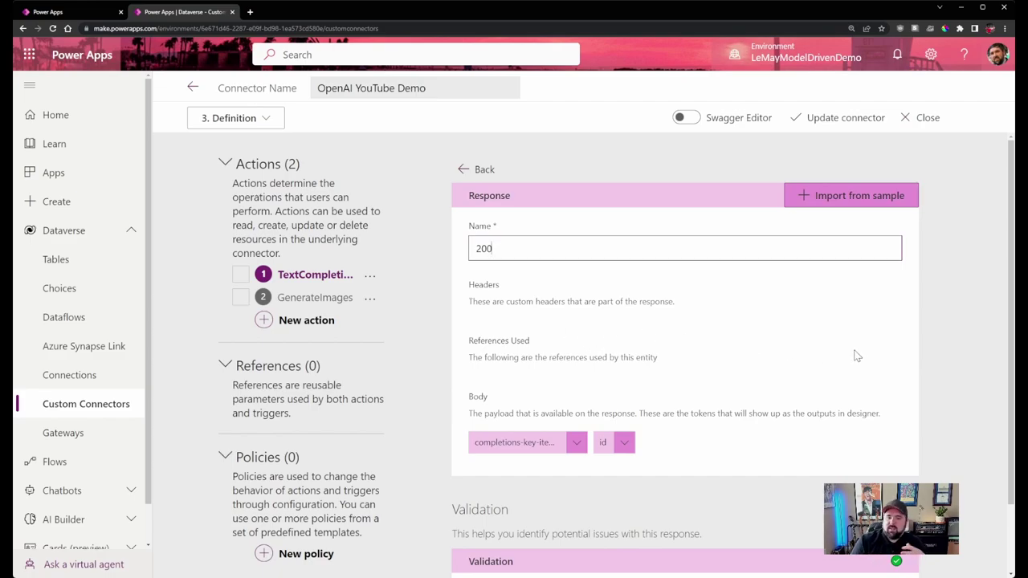
# Import the copied JSON as the sample body of TextCompletion's 200 response and update the connector.
pyautogui.scroll(-1, 857, 361)
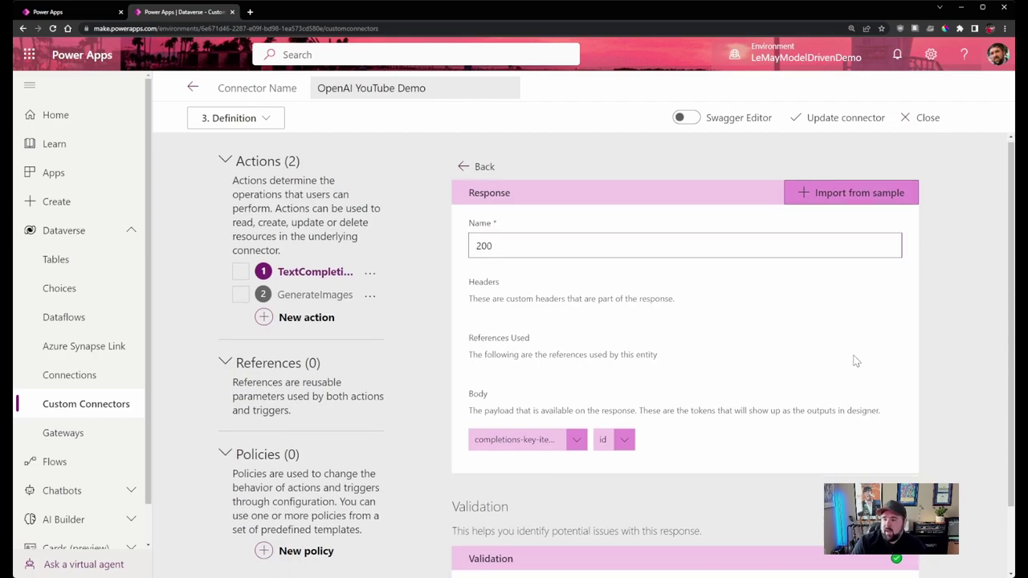
pyautogui.scroll(-1, 856, 361)
pyautogui.scroll(1, 847, 358)
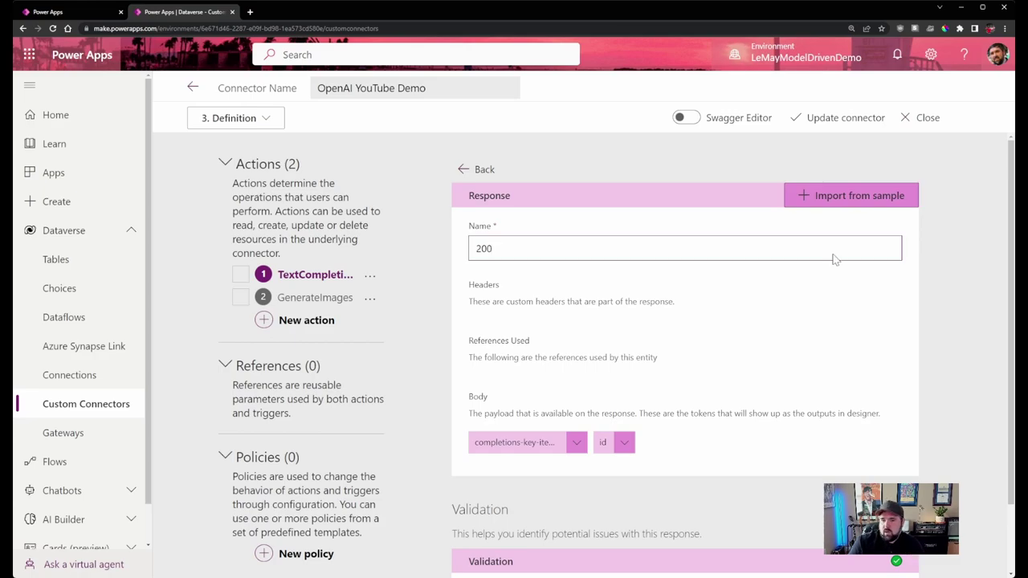
pyautogui.click(841, 201)
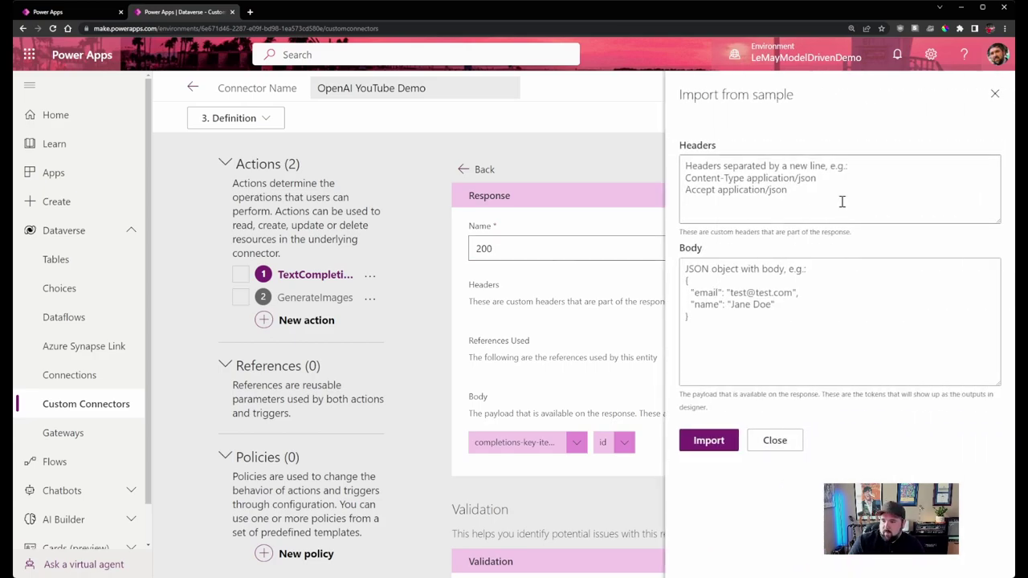
pyautogui.click(794, 311)
pyautogui.hotkey('ctrl', 'v')
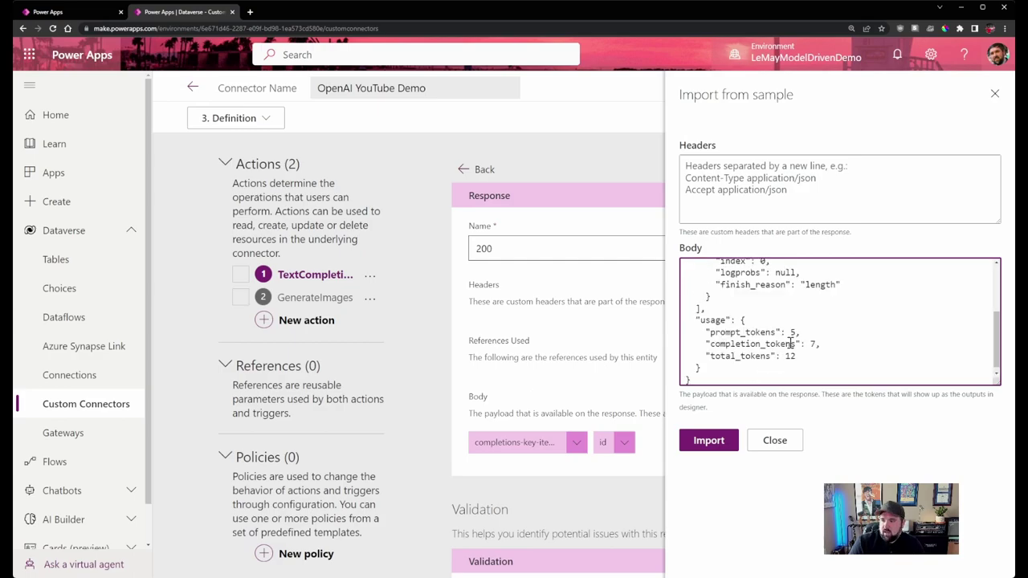
pyautogui.scroll(5, 795, 337)
pyautogui.scroll(-5, 795, 325)
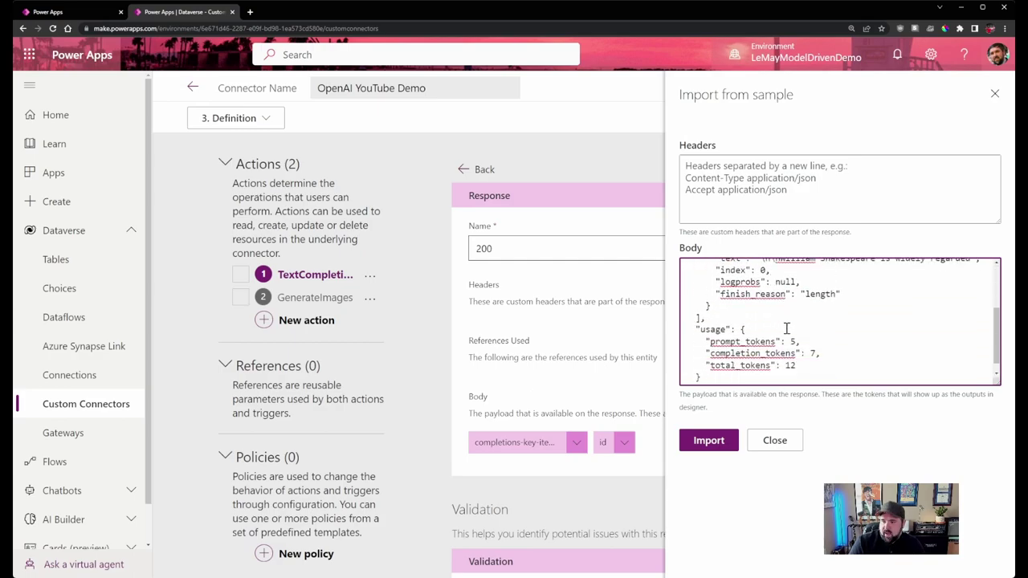
pyautogui.click(707, 441)
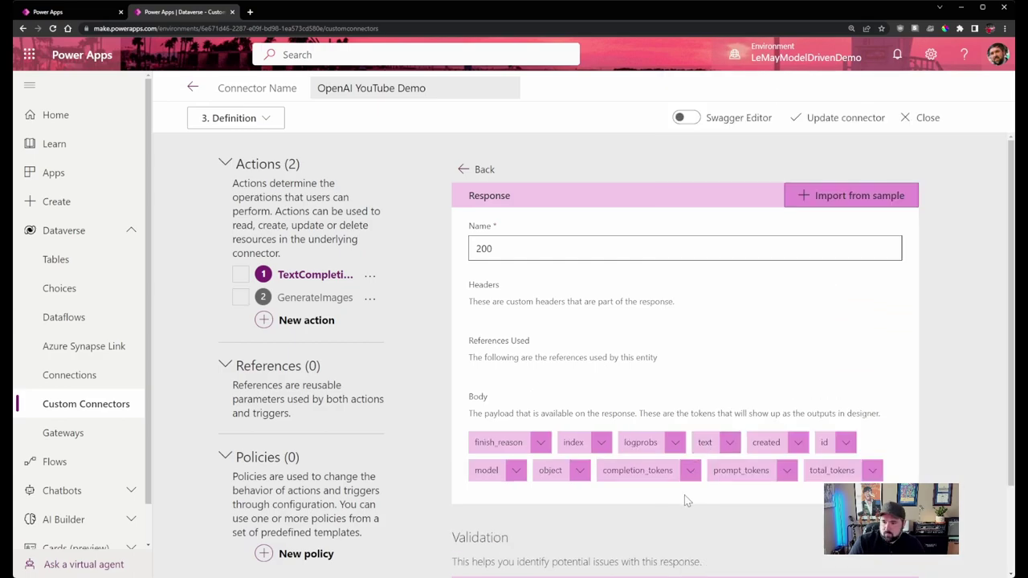
pyautogui.scroll(-2, 670, 498)
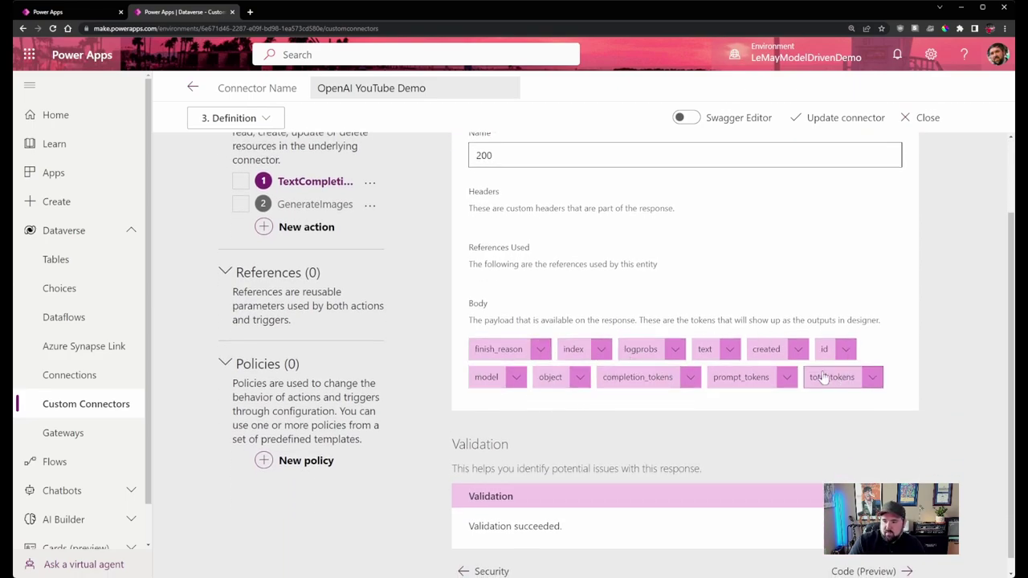
pyautogui.click(828, 119)
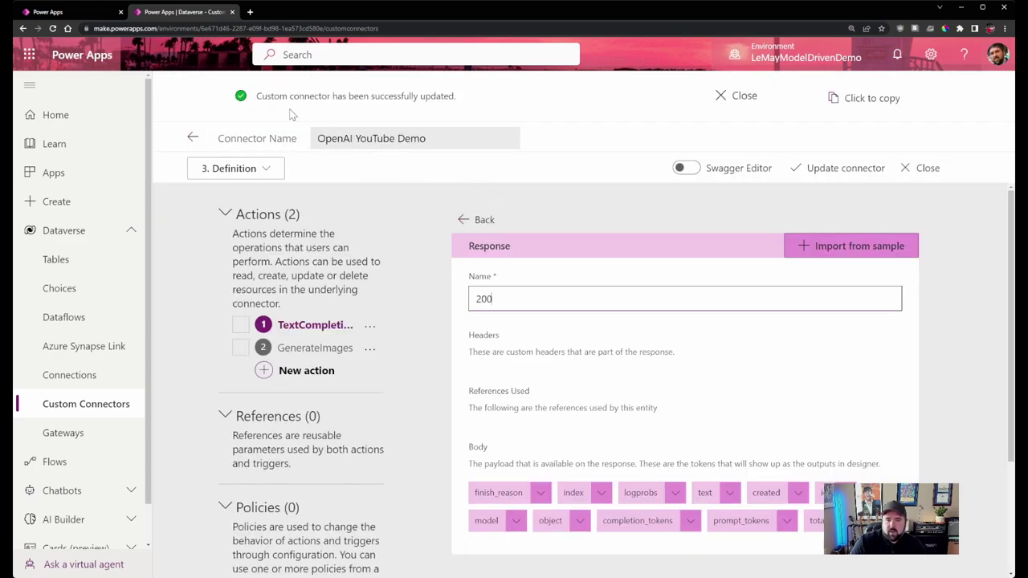
# Switch to the canvas app and remove the OpenAIAPI data source.
pyautogui.click(66, 13)
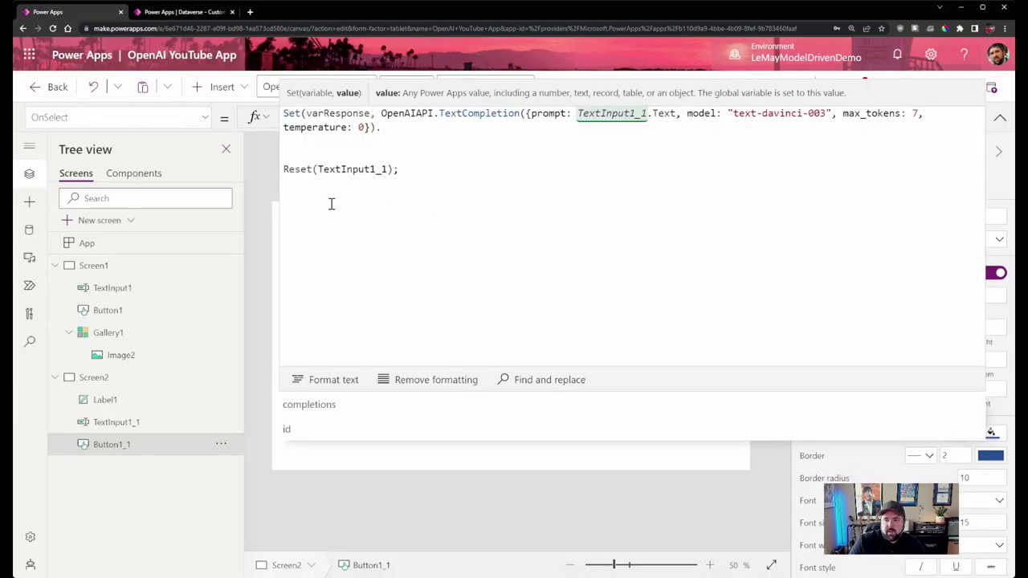
pyautogui.click(28, 230)
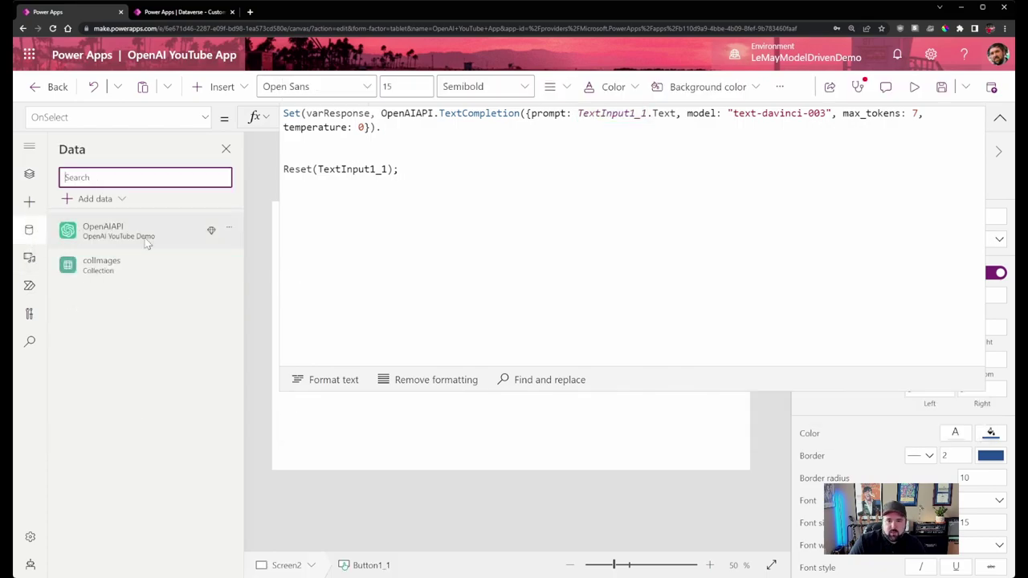
pyautogui.click(229, 229)
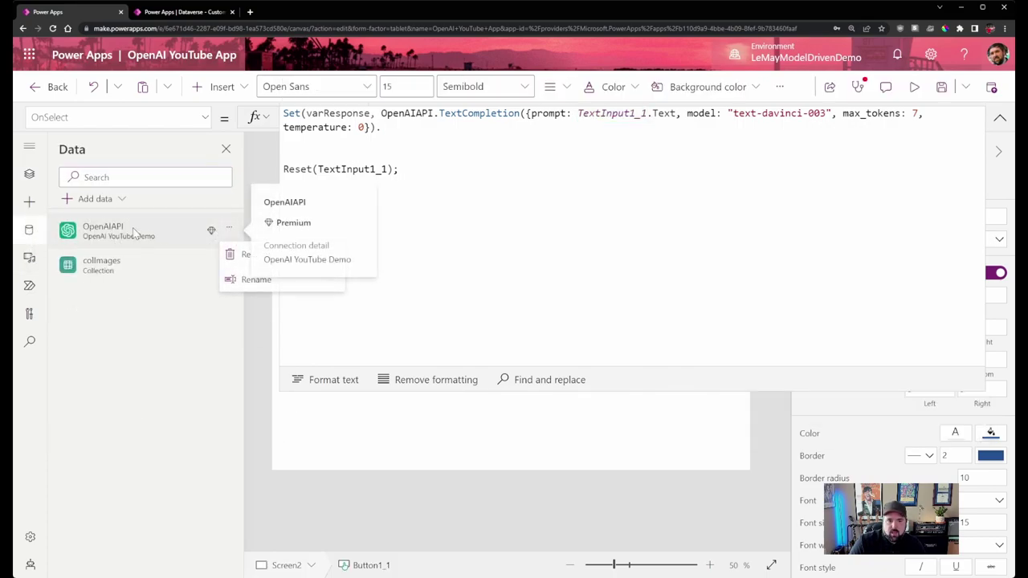
pyautogui.click(267, 255)
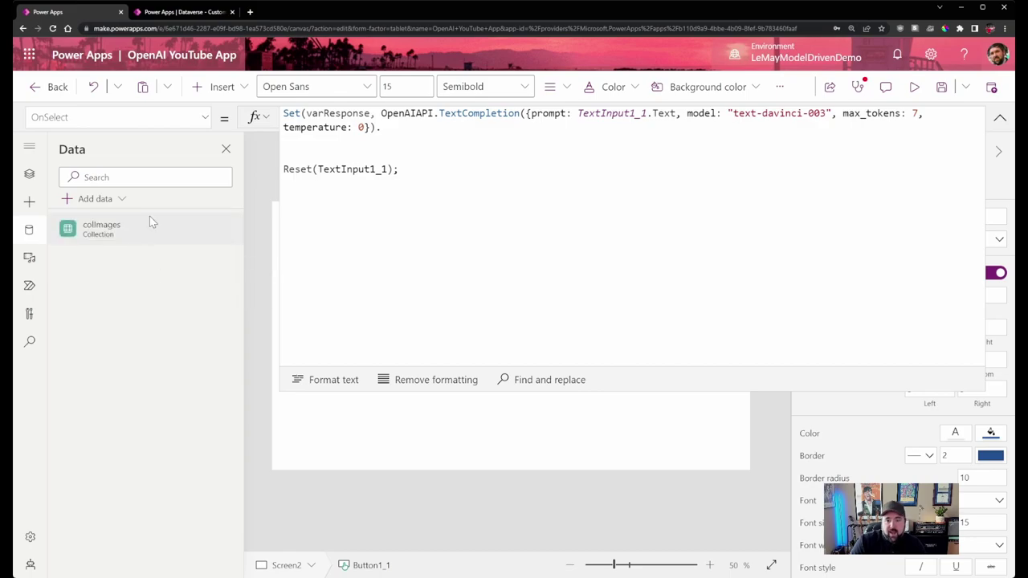
# Add the OpenAI YouTube Demo connector back as a data source using its existing connection.
pyautogui.click(121, 200)
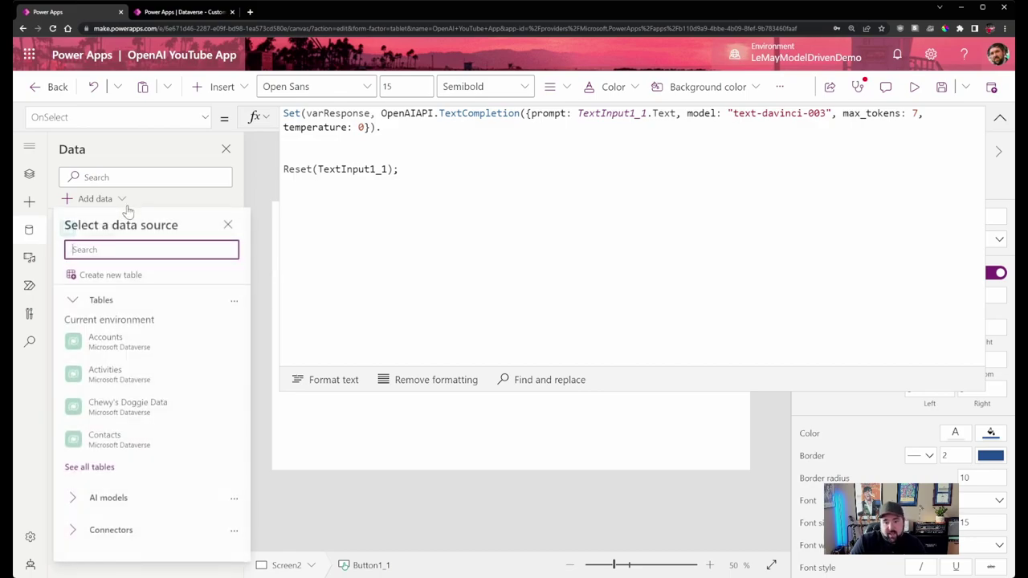
pyautogui.click(118, 533)
pyautogui.scroll(-3, 148, 418)
pyautogui.scroll(2, 151, 394)
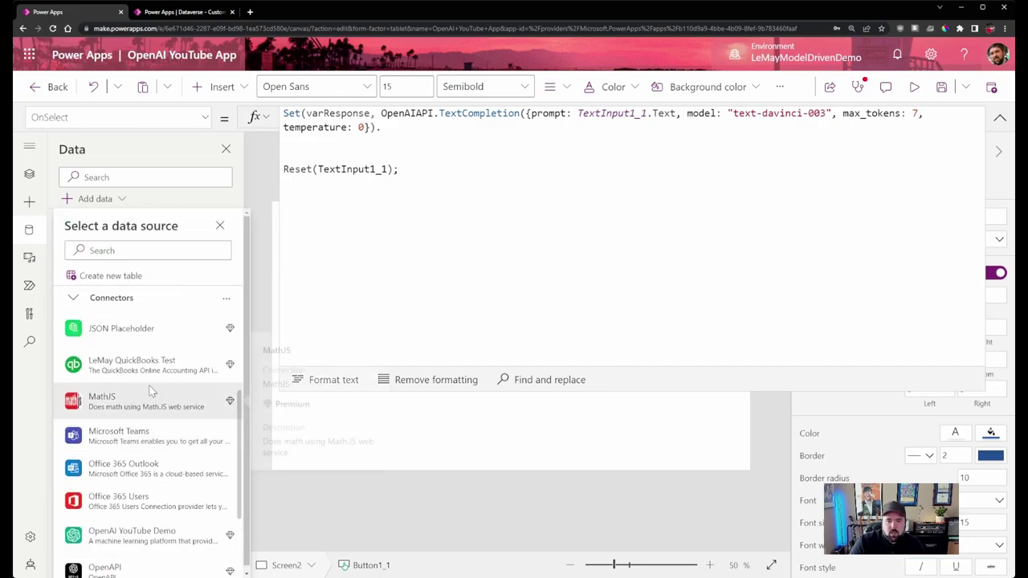
pyautogui.scroll(-2, 151, 401)
pyautogui.click(156, 443)
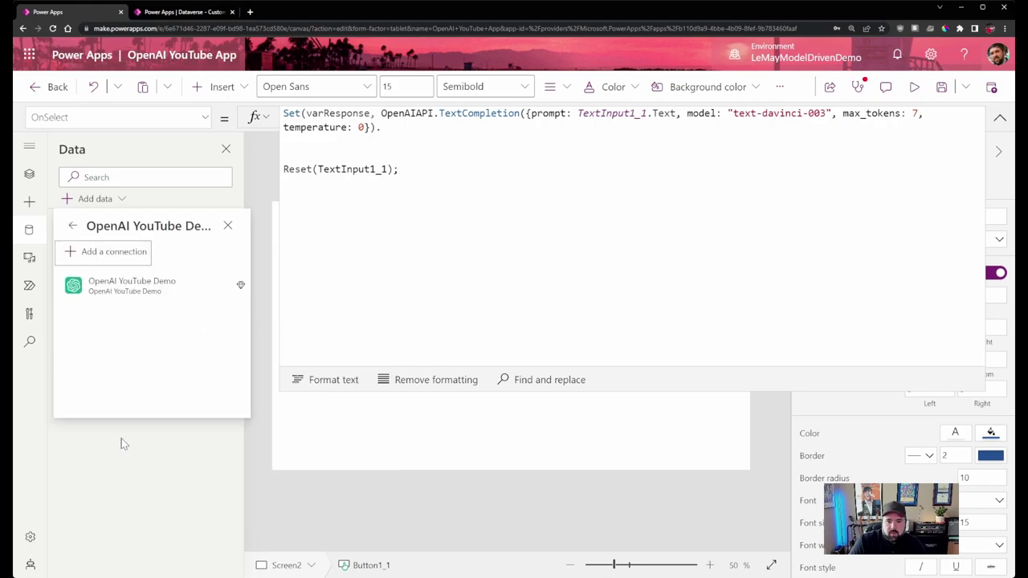
pyautogui.click(126, 297)
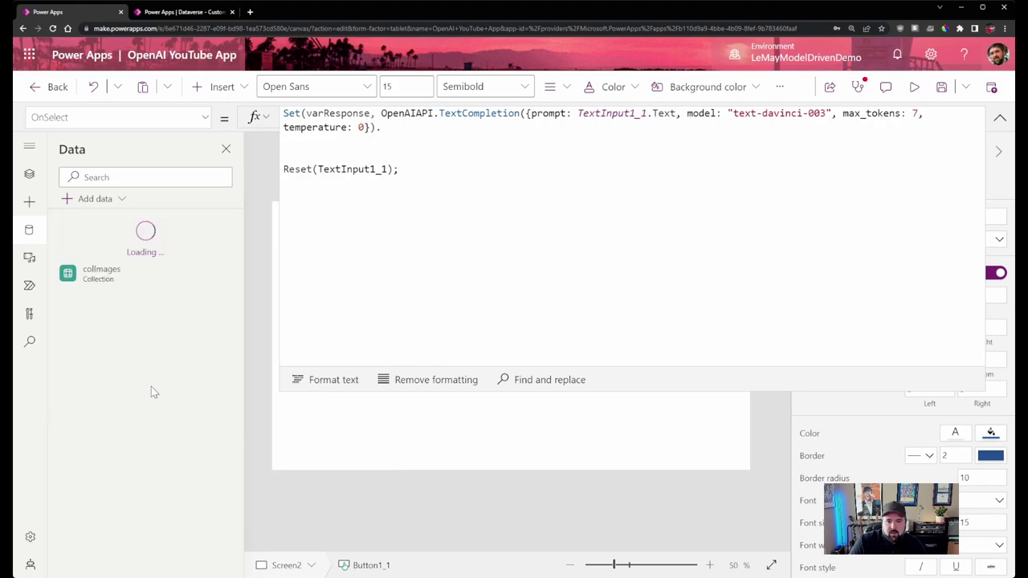
# Append the choices property to the TextCompletion call in Button1_1's OnSelect formula and check its data type.
pyautogui.click(383, 130)
pyautogui.press('BackSpace')
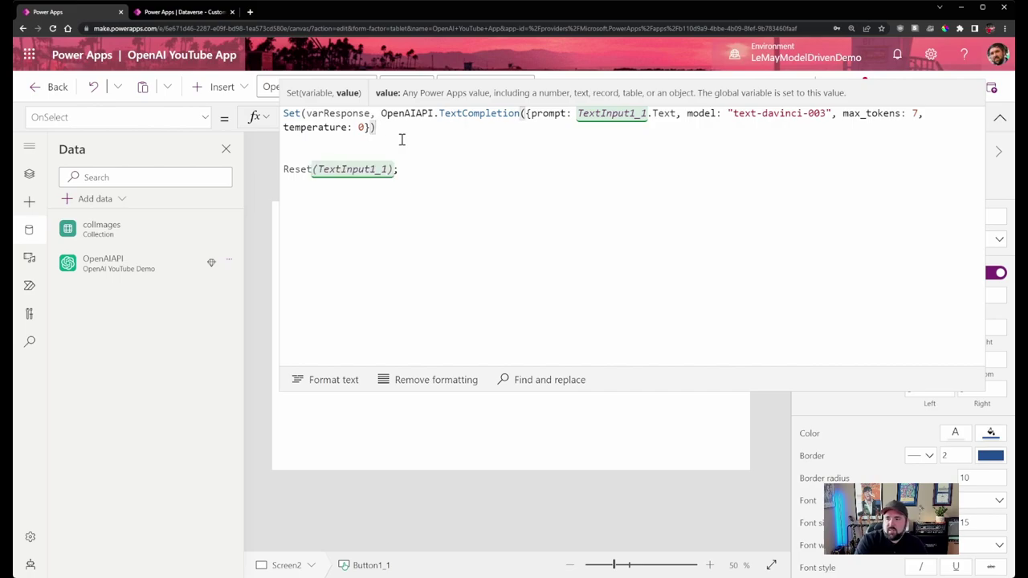
pyautogui.write('.')
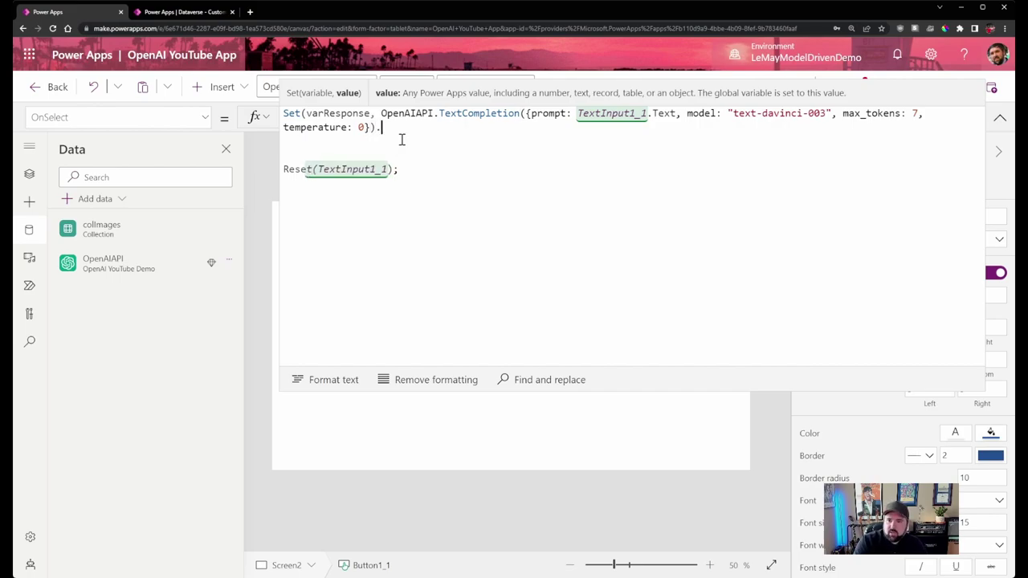
pyautogui.scroll(-1, 353, 430)
pyautogui.scroll(-1, 351, 425)
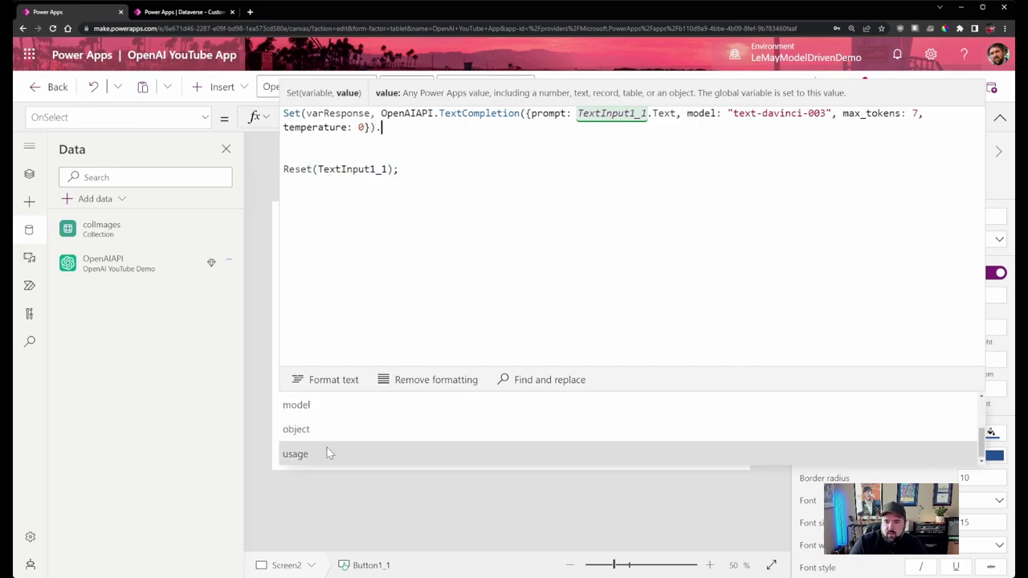
pyautogui.scroll(2, 353, 417)
pyautogui.scroll(-2, 345, 425)
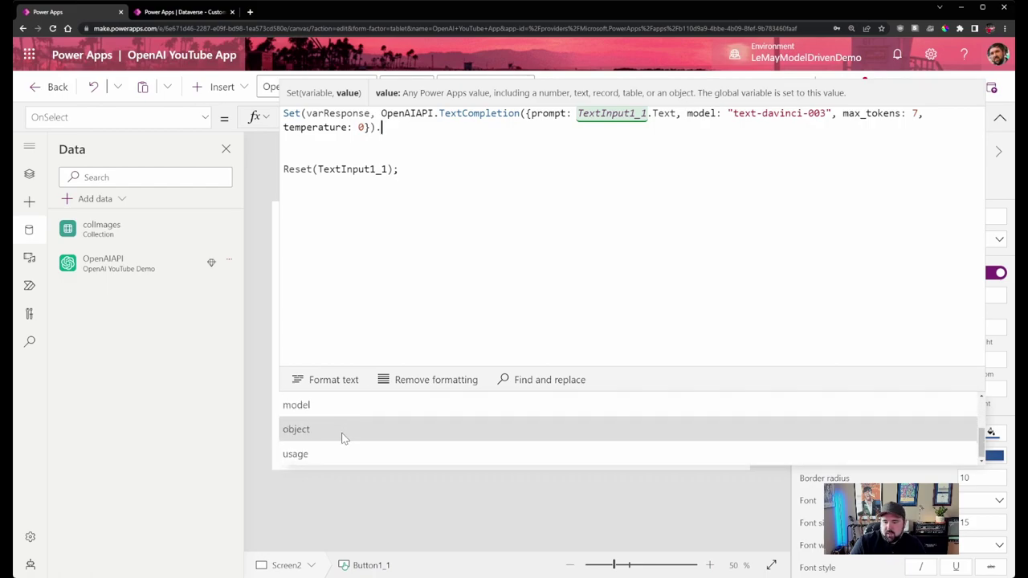
pyautogui.scroll(3, 378, 434)
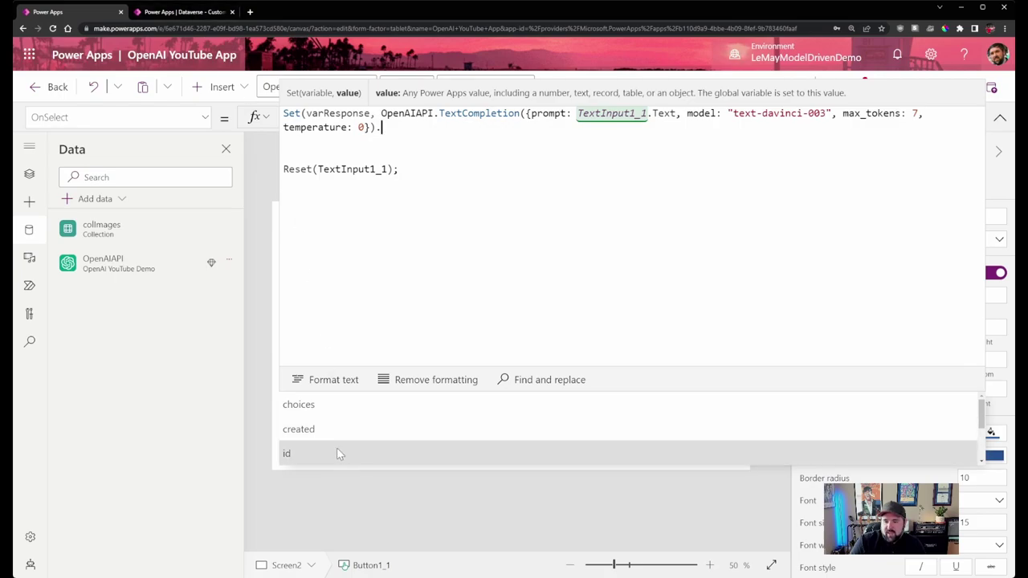
pyautogui.click(331, 407)
pyautogui.moveTo(424, 127); pyautogui.dragTo(382, 127)
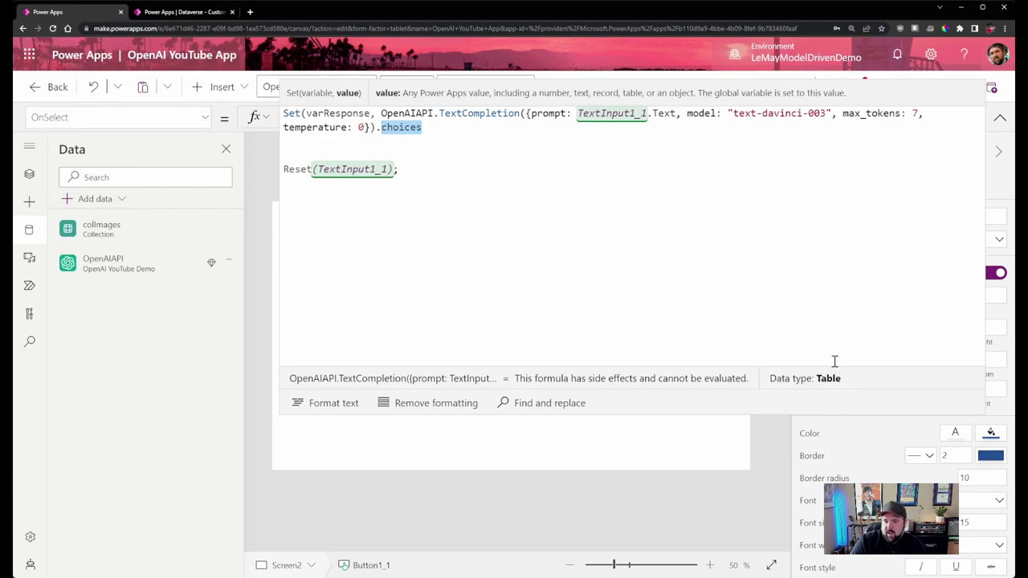
# Wrap the TextCompletion choices expression in First() and append the text property to it.
pyautogui.click(438, 126)
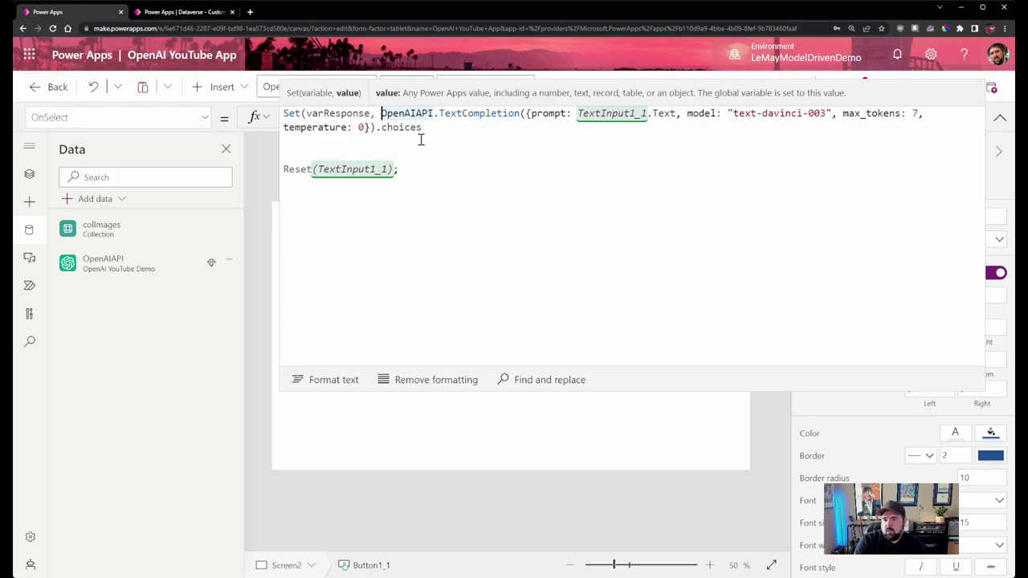
pyautogui.write('First(')
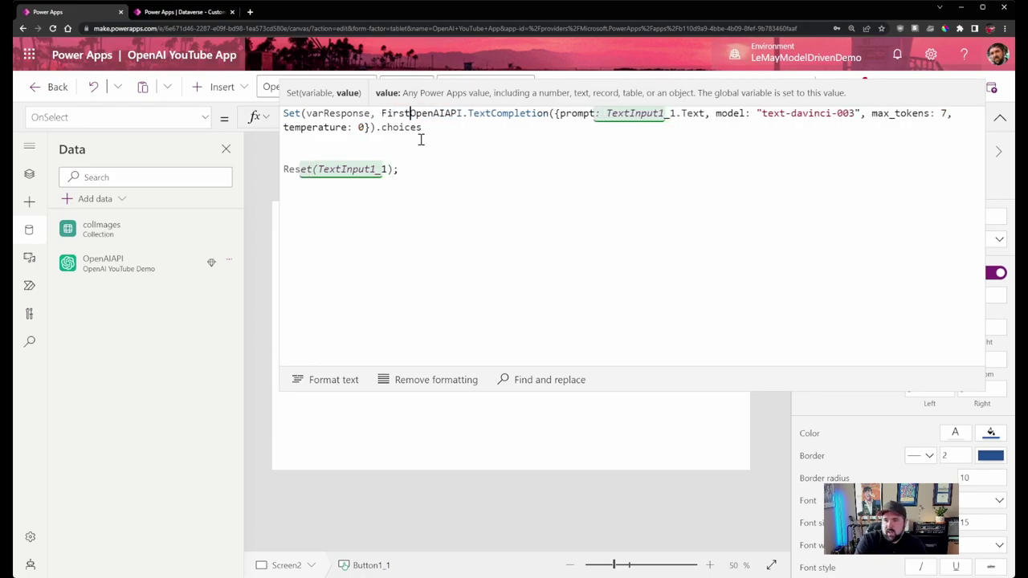
pyautogui.click(421, 127)
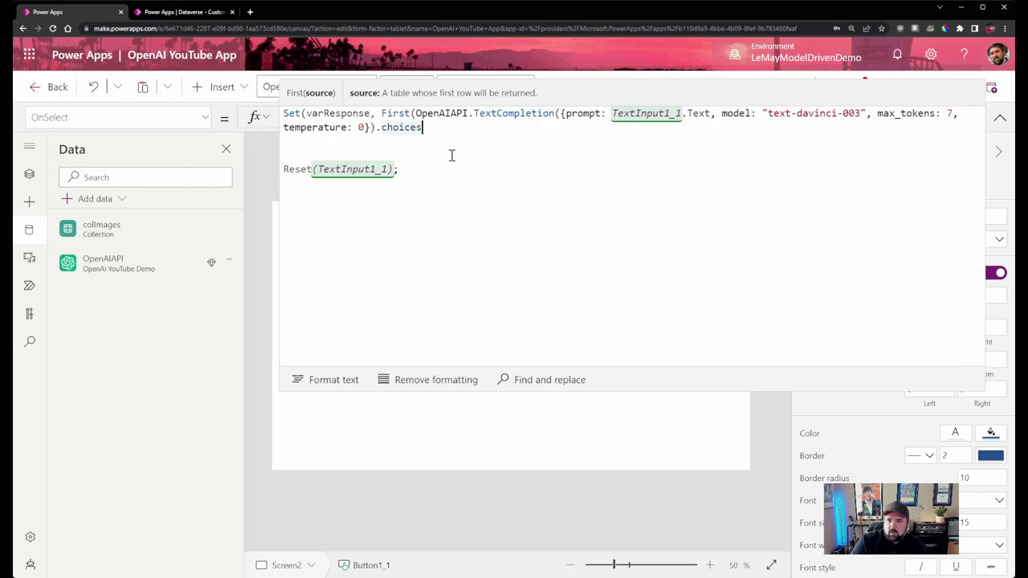
pyautogui.write(').')
pyautogui.press('Down')
pyautogui.press('Down')
pyautogui.press('Down')
pyautogui.press('Down')
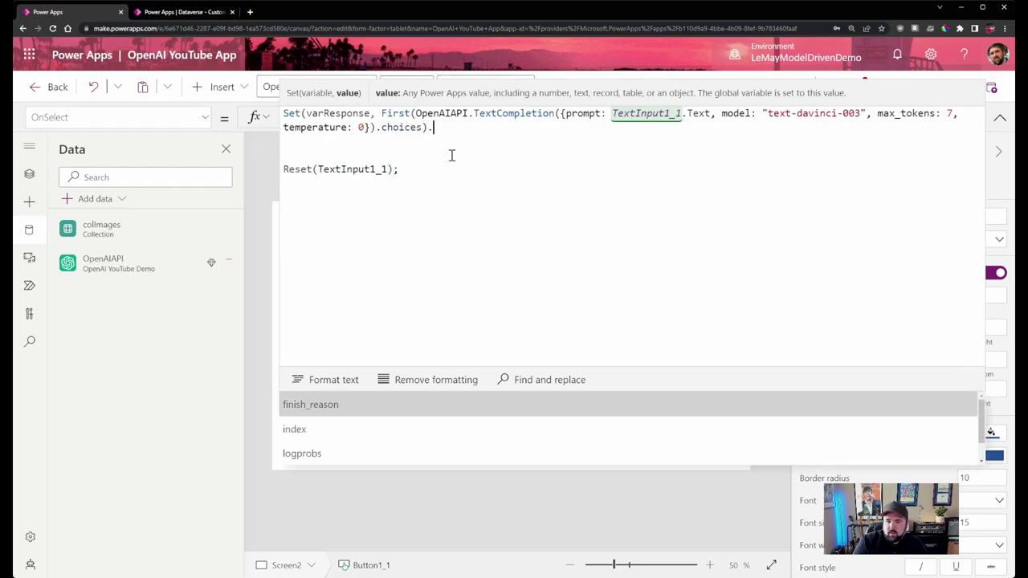
pyautogui.press('Tab')
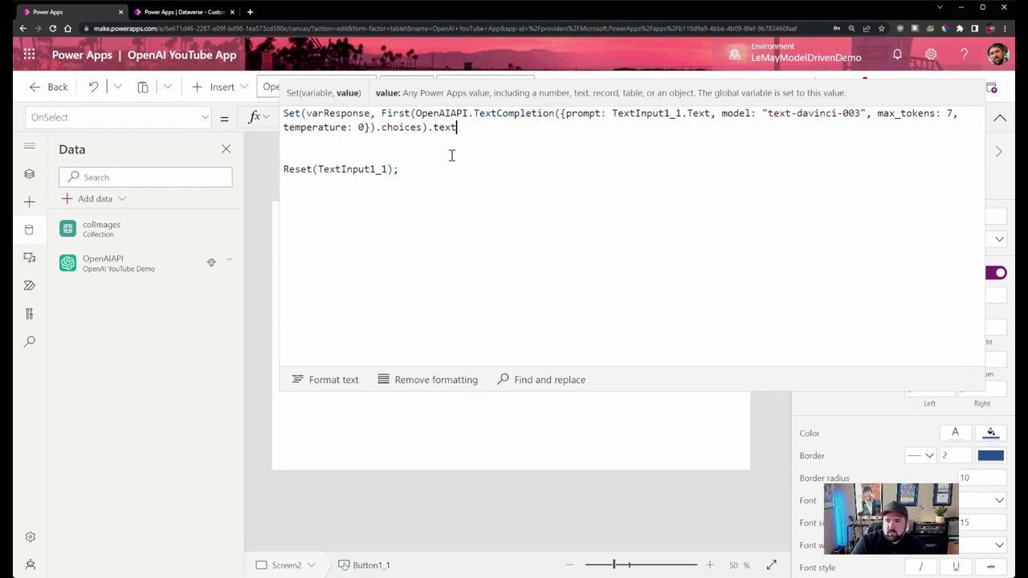